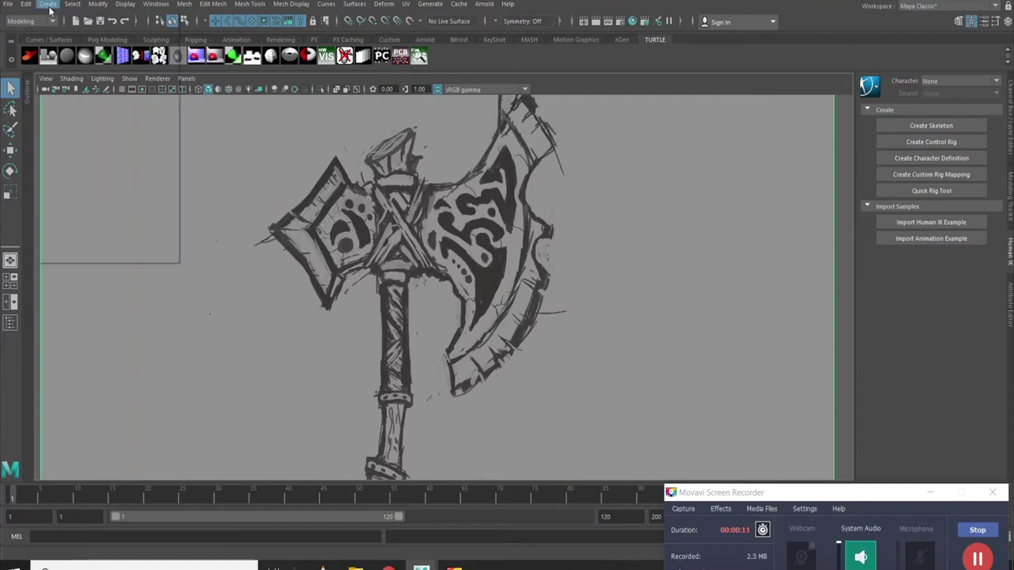
Draw a square polygon plane over the centre of the sketched blade
left_click(71, 136)
key("w")
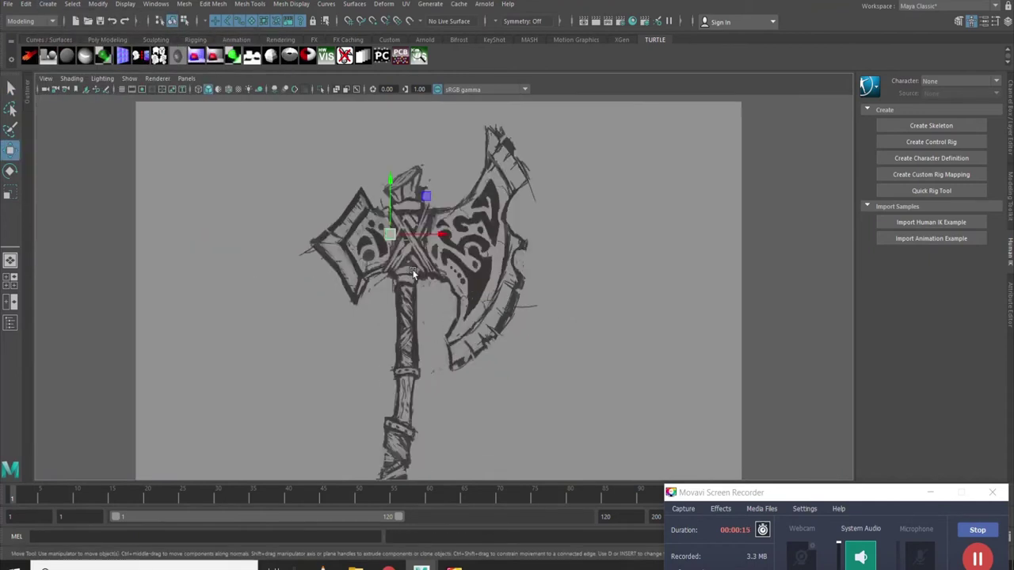
scroll(412, 274, "up", 5)
scroll(374, 235, "up", 5)
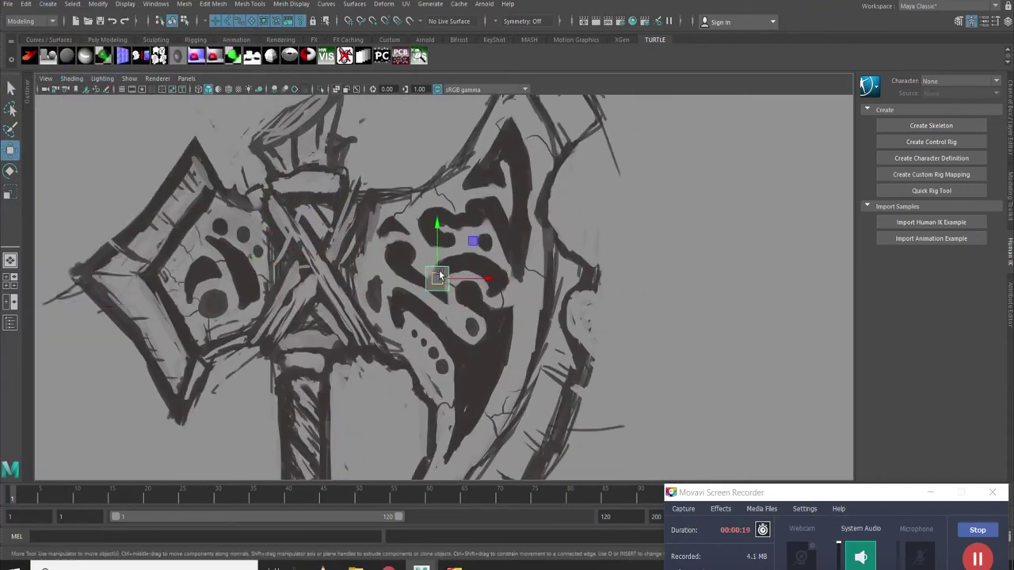
mouse_move(437, 276)
left_mouse_down()
mouse_move(391, 265)
mouse_move(398, 271)
left_mouse_up()
scroll(362, 293, "down", 3)
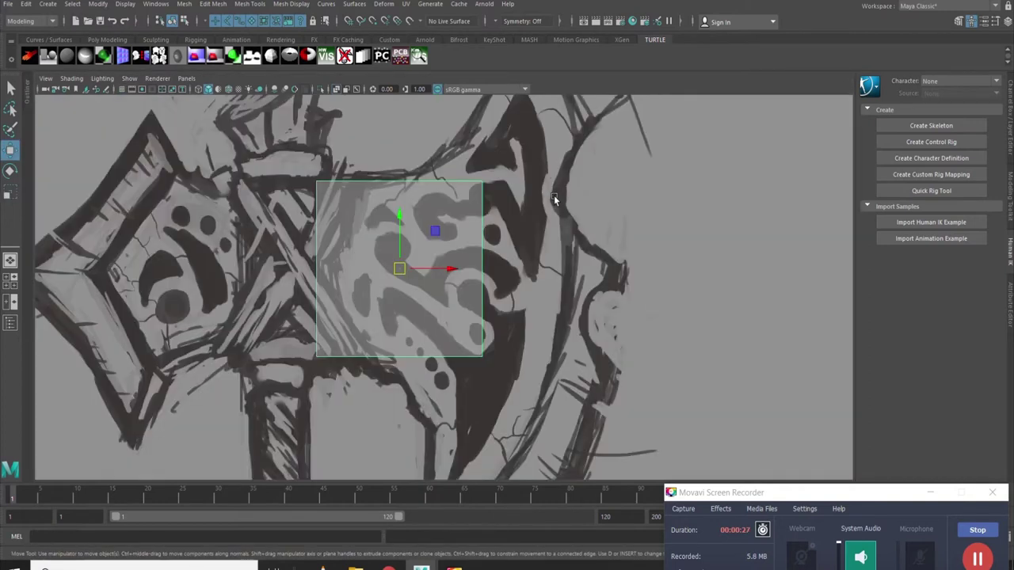
scroll(362, 293, "down", 5)
mouse_move(372, 309)
left_mouse_down("alt")
mouse_move(600, 347)
mouse_move(387, 255)
mouse_move(479, 332)
left_mouse_up("alt")
Slide the plane right over the axe head centre and scale it taller in Y
left_click(387, 256)
key("f")
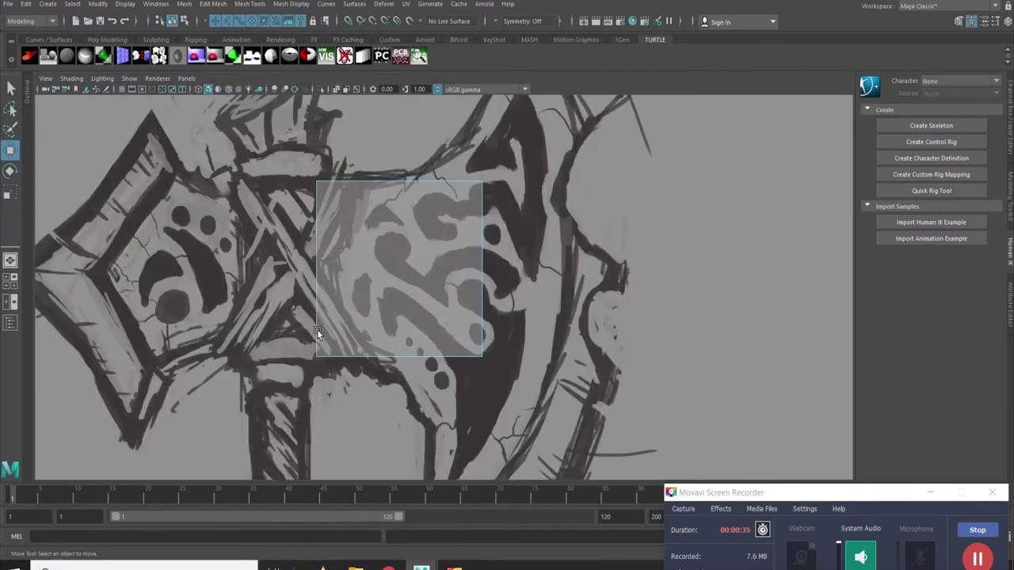
scroll(316, 330, "up", 3)
right_click_drag(385, 267, 446, 312)
scroll(427, 309, "down", 3)
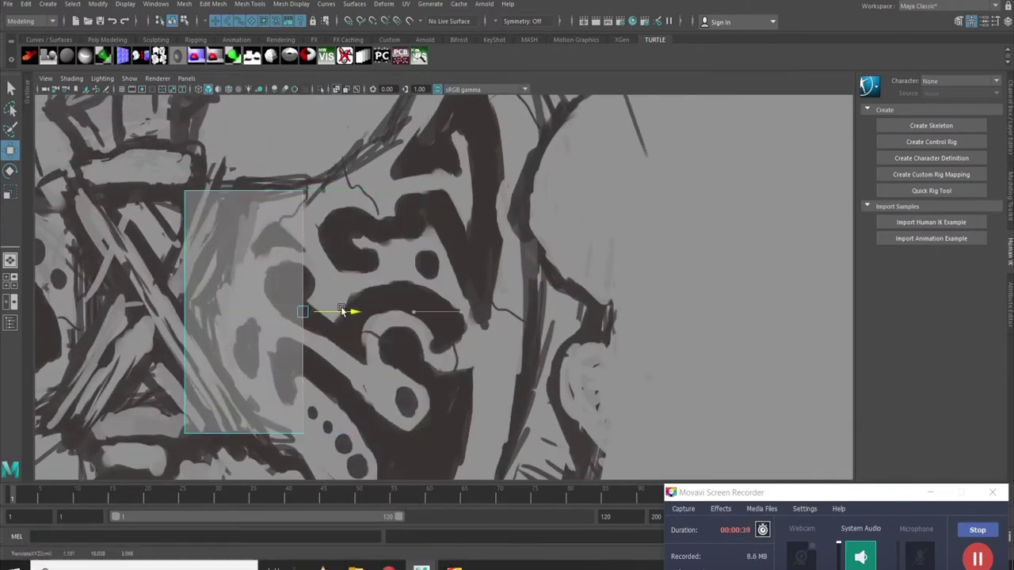
scroll(377, 277, "down", 3)
scroll(377, 273, "down", 2)
scroll(399, 289, "down", 2)
left_click_drag(420, 262, 526, 300)
scroll(526, 300, "up", 2)
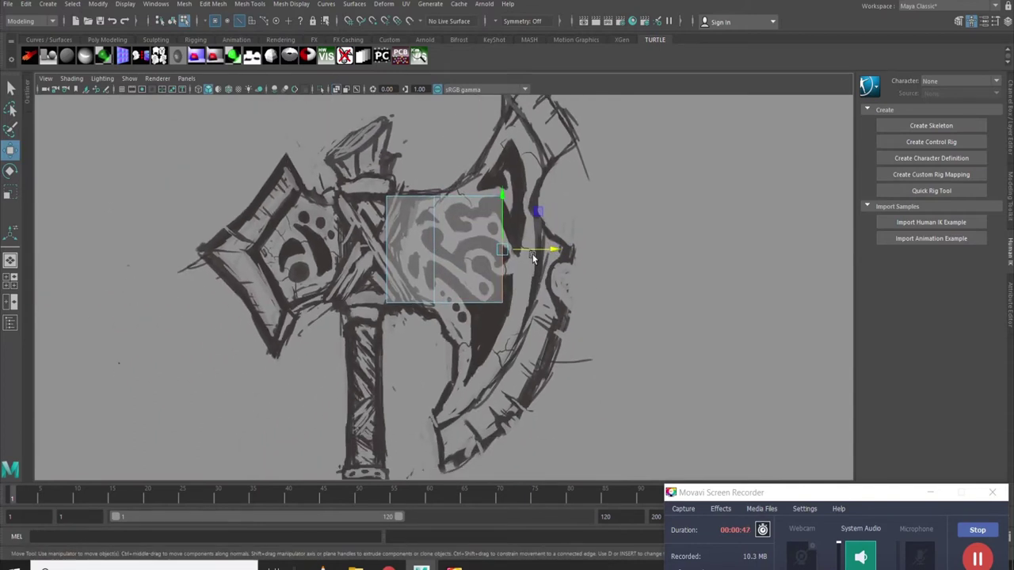
key("r")
left_click_drag(524, 266, 521, 164)
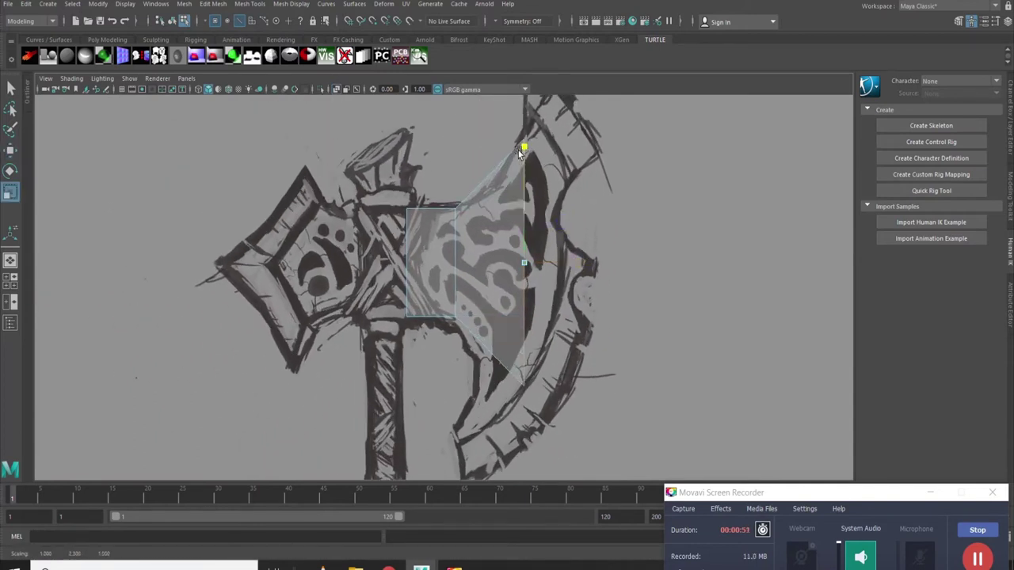
Pull the plane's bottom vertex down-left and extrude its right edge outward to widen it
right_click_drag(507, 295, 455, 277)
key("w")
mouse_move(530, 388)
left_mouse_down()
mouse_move(482, 402)
mouse_move(479, 389)
left_mouse_up()
right_click_drag(499, 265, 498, 241)
left_click(511, 291)
key("ctrl+e")
left_click_drag(513, 274, 556, 273)
Move the extruded corner vertices onto the sketch's upper and lower blade tips
right_click_drag(557, 272, 510, 271)
mouse_move(507, 372)
left_mouse_down()
mouse_move(542, 425)
mouse_move(457, 442)
mouse_move(497, 425)
mouse_move(540, 250)
mouse_move(515, 156)
left_mouse_up()
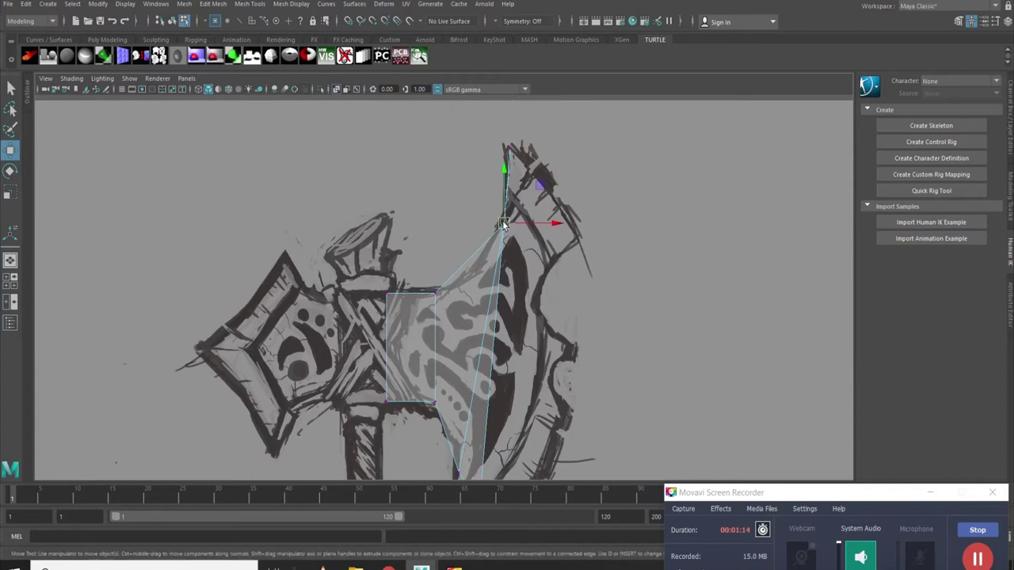
left_click_drag(482, 255, 519, 139, "alt")
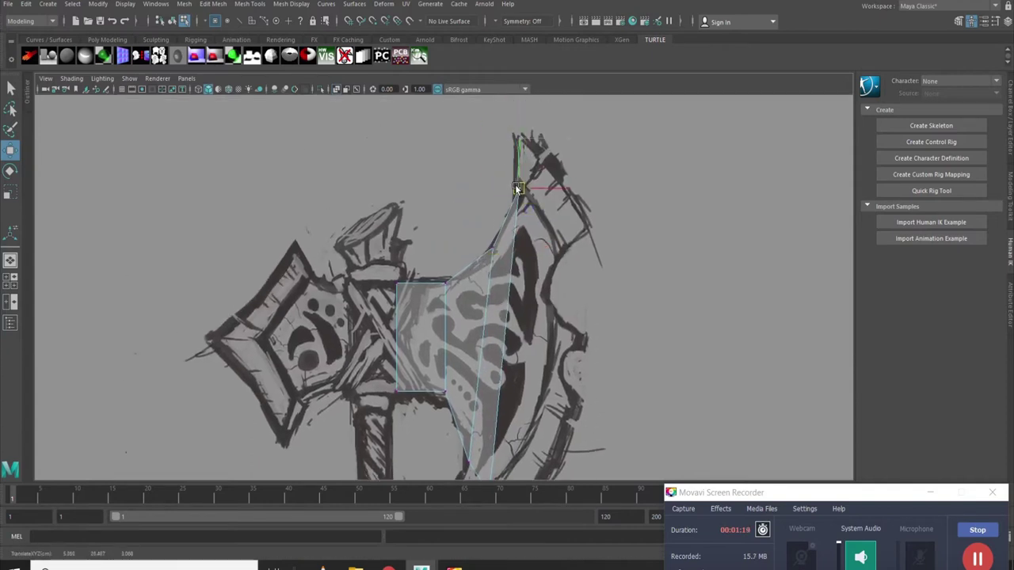
middle_click_drag(499, 339, 497, 236, "alt")
left_click(469, 363)
mouse_move(456, 408)
left_mouse_down()
mouse_move(513, 402)
mouse_move(454, 410)
left_mouse_up()
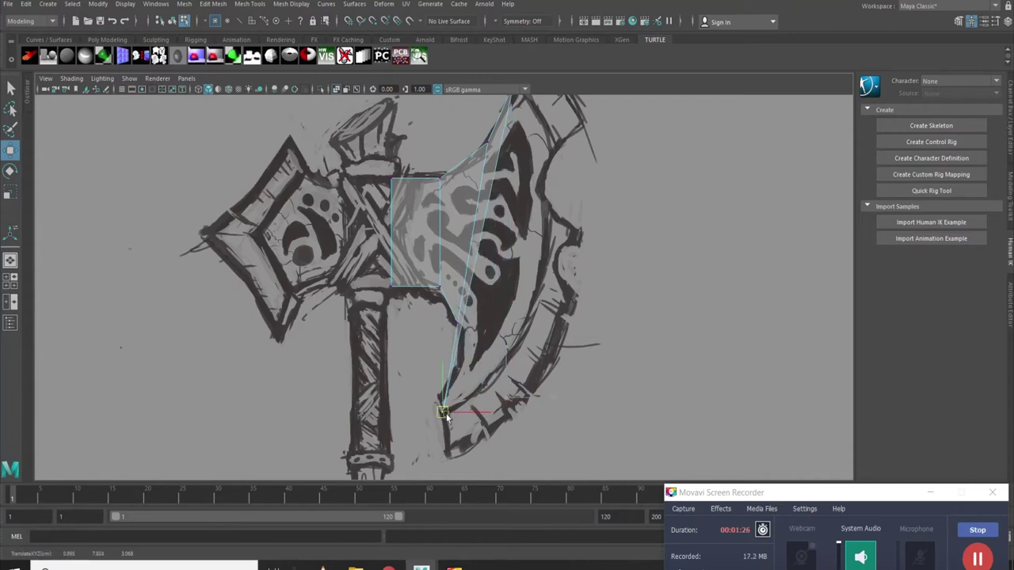
left_click_drag(489, 316, 464, 239, "alt")
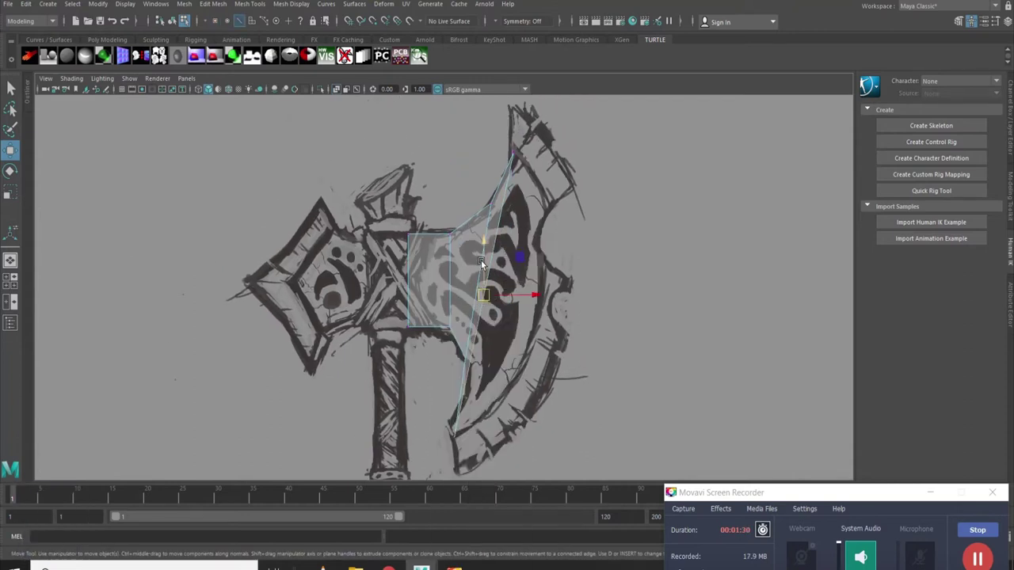
left_click(513, 312)
left_click_drag(516, 312, 528, 301)
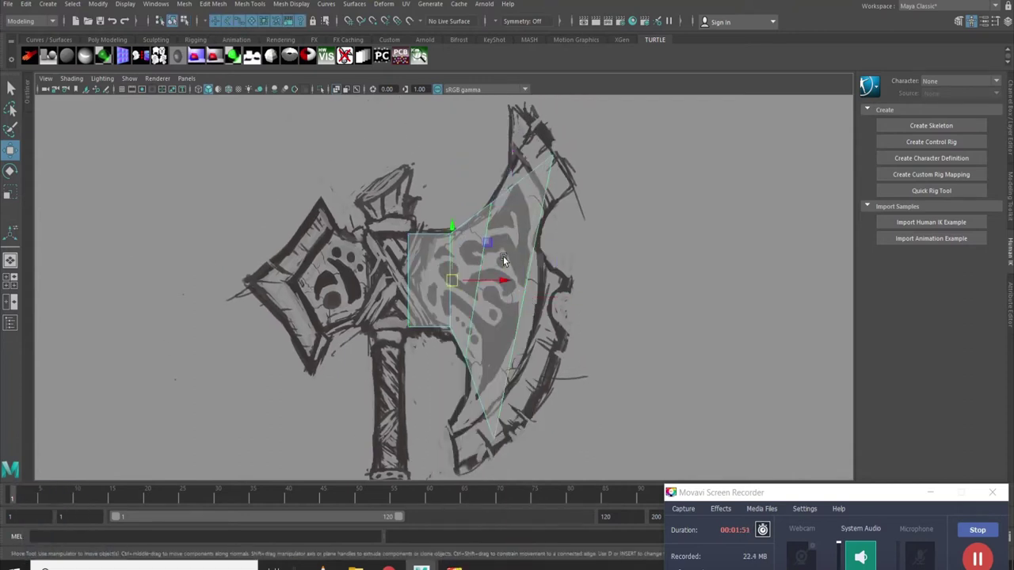
Choose the Insert Edge Loop tool from Mesh Tools
left_click(249, 4)
left_click(269, 89)
left_click(248, 4)
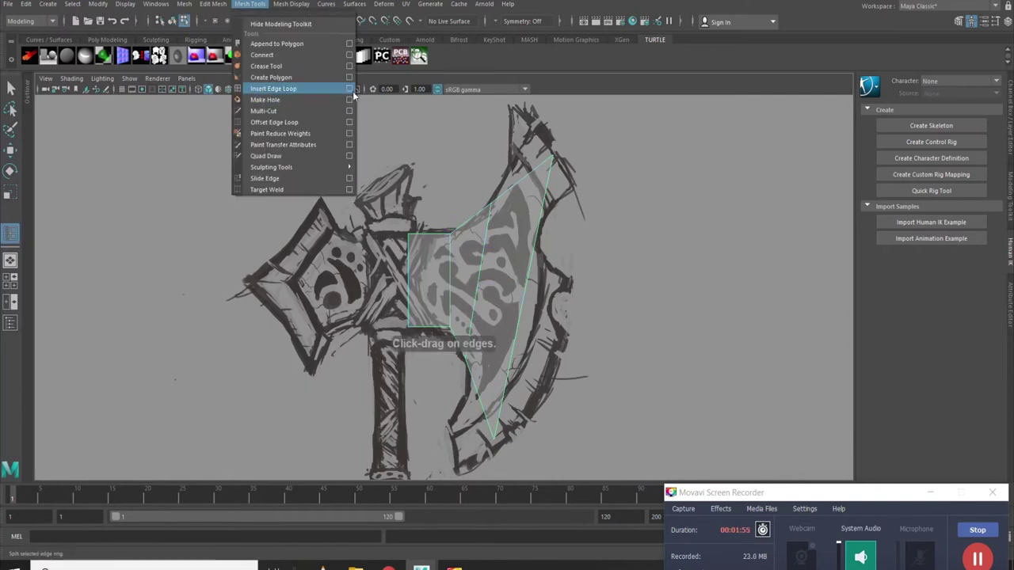
Set Insert Edge Loop options to multiple evenly spaced loops (4 loops)
left_click(349, 100)
left_click(114, 87)
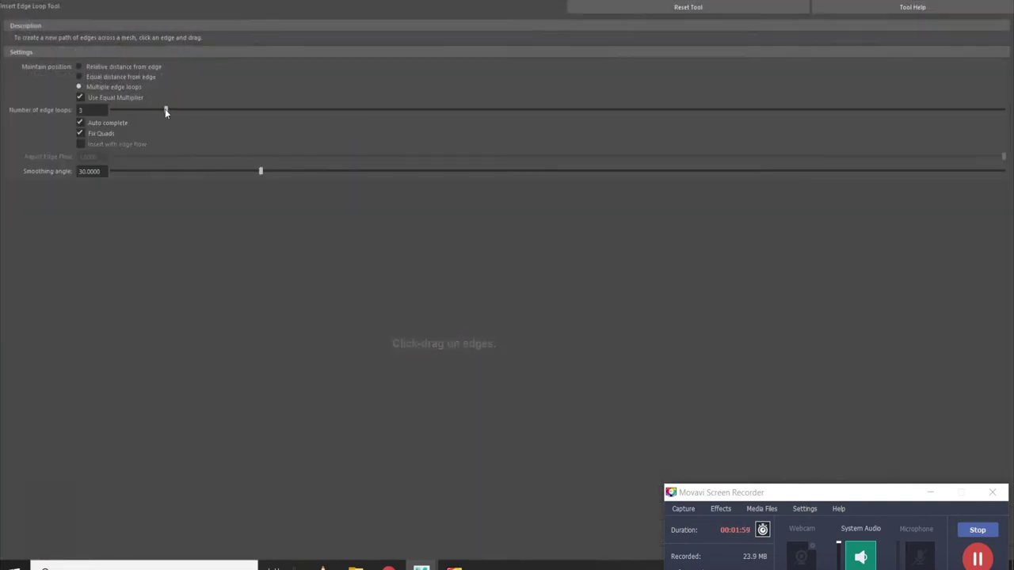
key("alt+F4")
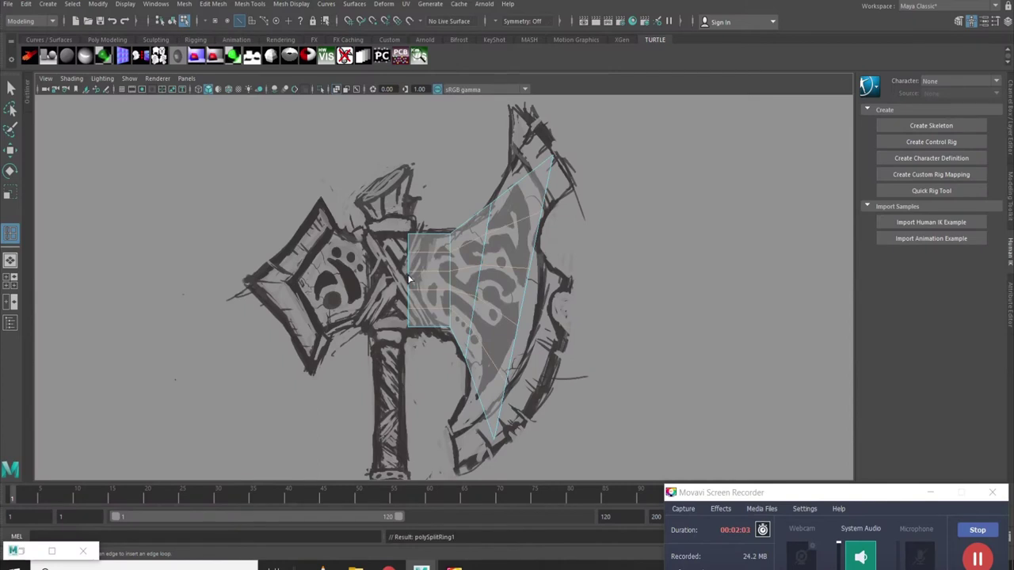
Move the blade vertices so the mesh follows the sketch's curved blade, top to lower tip
left_click(10, 150)
right_click_drag(490, 203, 460, 199)
left_click(482, 212)
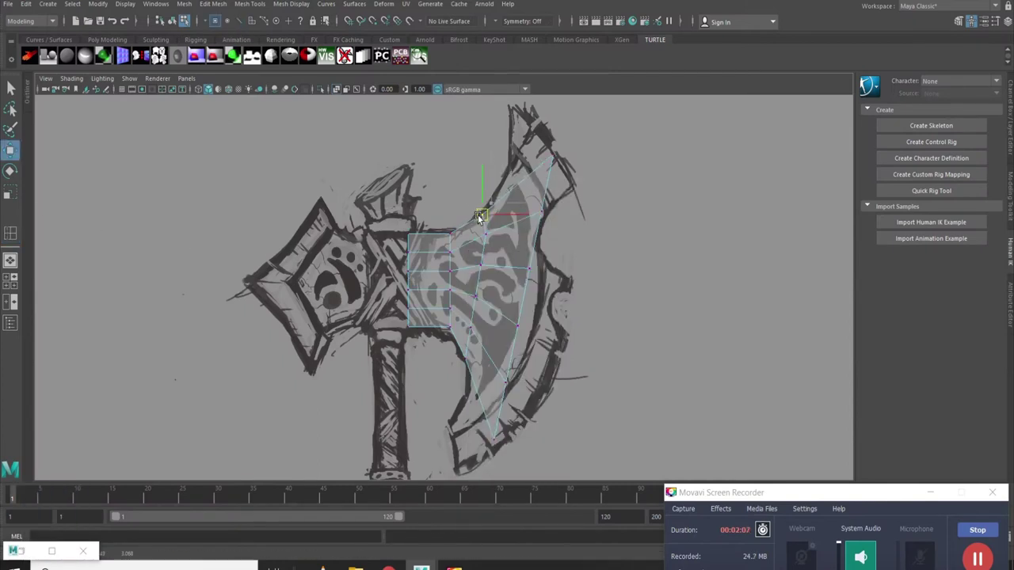
mouse_move(465, 259)
middle_mouse_down()
mouse_move(458, 348)
mouse_move(467, 367)
middle_mouse_up()
left_click(537, 164)
mouse_move(501, 187)
middle_mouse_down()
mouse_move(558, 194)
mouse_move(515, 229)
middle_mouse_up()
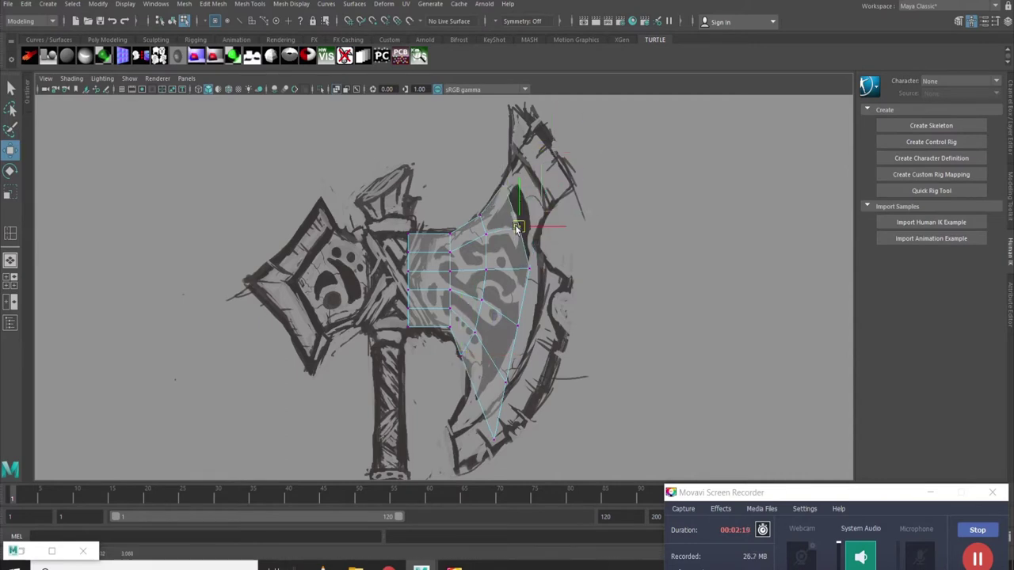
left_click(514, 188)
middle_click_drag(514, 188, 515, 149)
left_click(529, 270)
middle_click_drag(529, 269, 543, 282)
left_click(506, 383)
middle_click_drag(469, 422, 452, 440)
Extrude the blade's outer edges out to the rim and fit the top and right vertices
right_click_drag(535, 196, 536, 163)
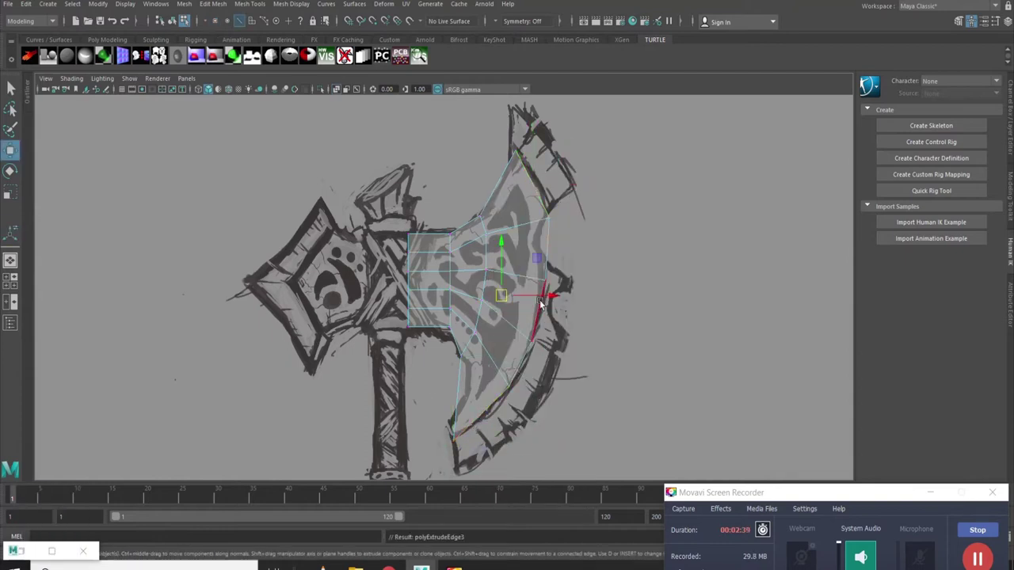
left_click_drag(541, 303, 564, 303)
right_click_drag(519, 200, 523, 186)
left_click(514, 110)
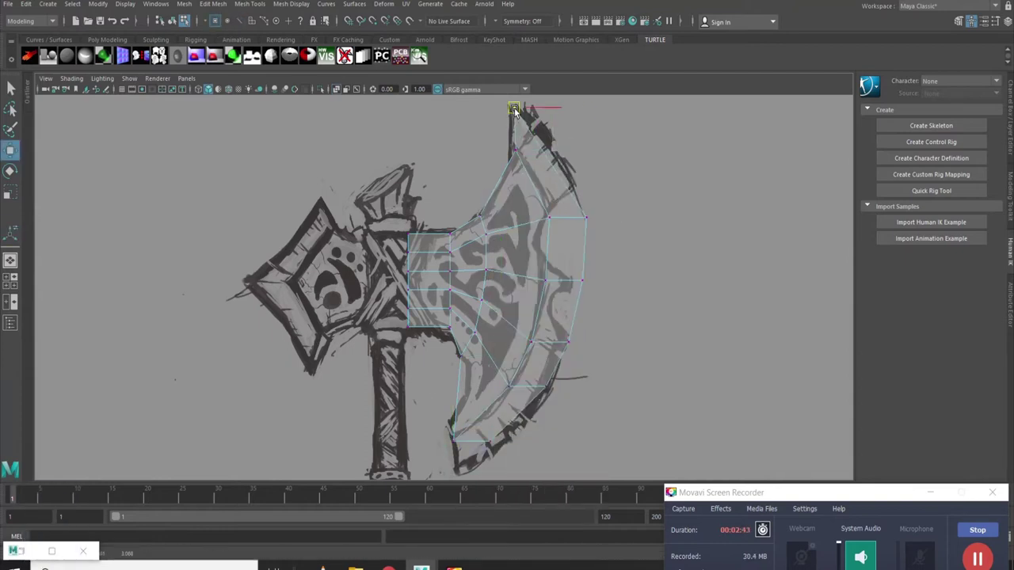
left_click(584, 216)
left_click(513, 109)
left_click(580, 277)
Adjust the right and lower rim vertices, pulling the bottom one down to the blade tip
left_click_drag(541, 388, 525, 414)
left_click(573, 344)
left_click(581, 279)
left_click_drag(583, 284, 577, 288)
left_click(582, 208)
left_click(527, 416)
left_click_drag(489, 442, 481, 461)
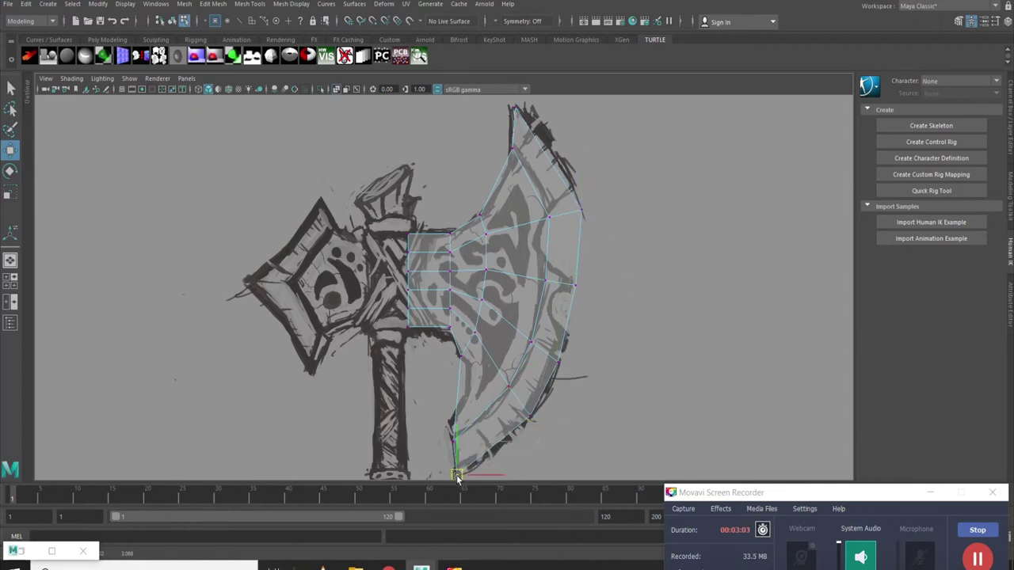
right_click_drag(499, 263, 499, 230)
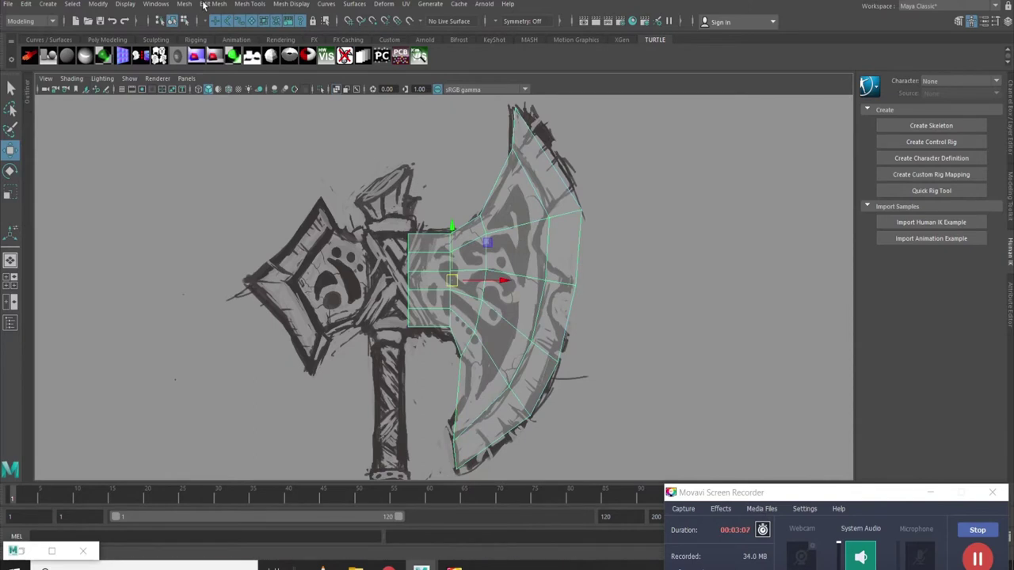
left_click(260, 5)
Reset the Insert Edge Loop settings and add loops across the blade mesh
left_click(349, 89)
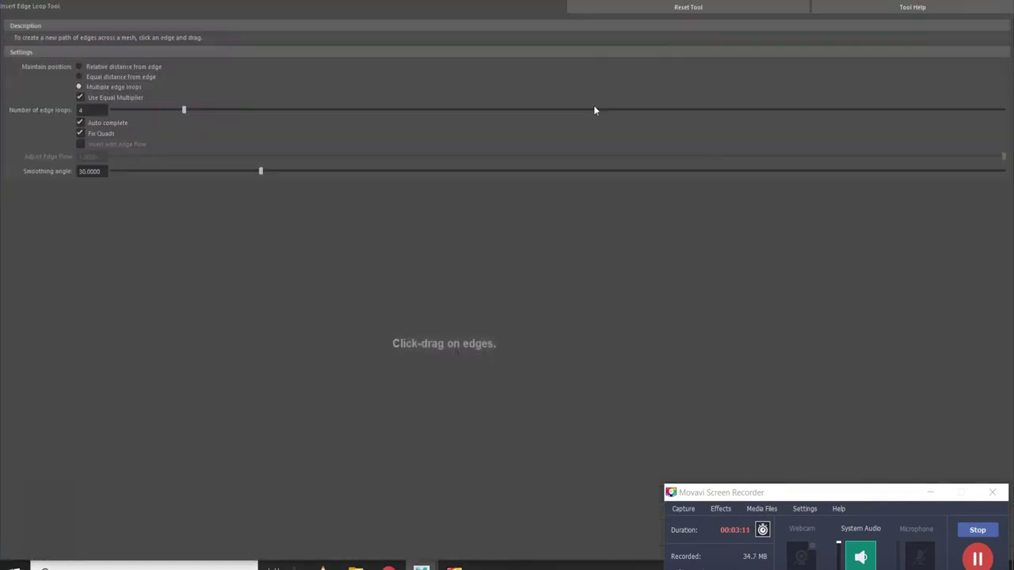
left_click(718, 7)
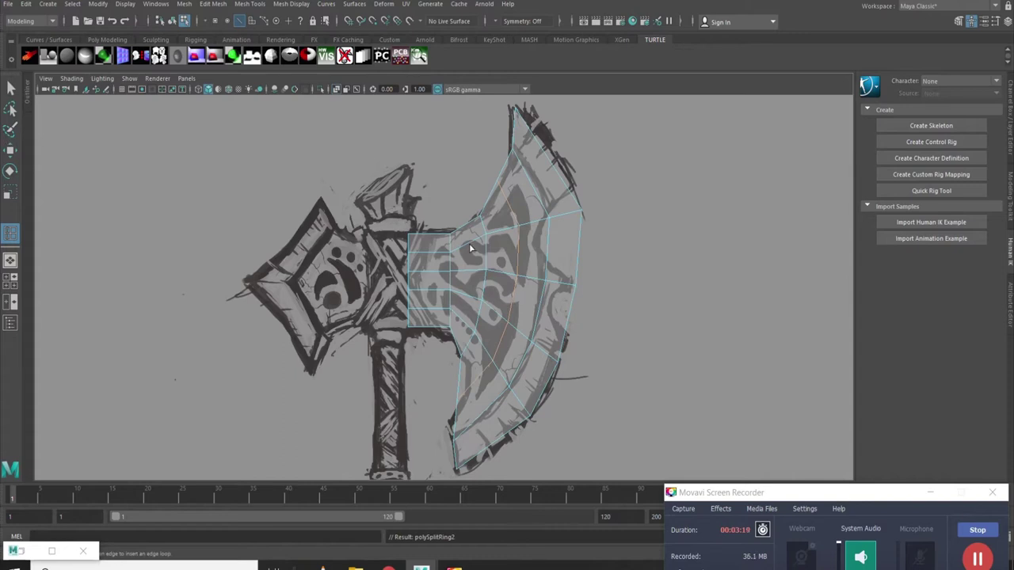
key("w")
key("F9")
Move the lower inner blade vertices to follow the blade's inner curve
left_click(504, 191)
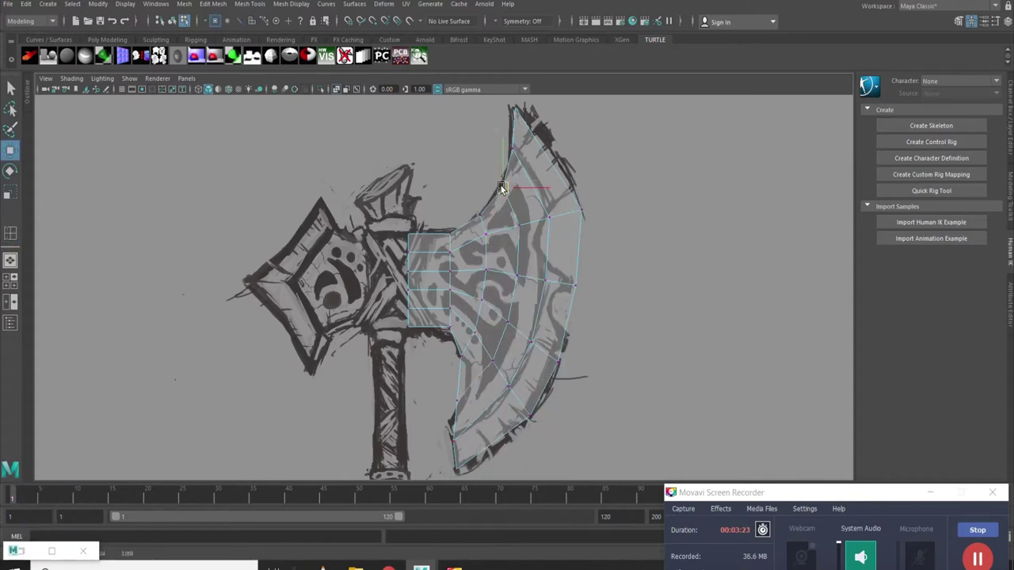
left_click(464, 373)
left_click_drag(464, 374, 463, 357)
left_click(453, 438)
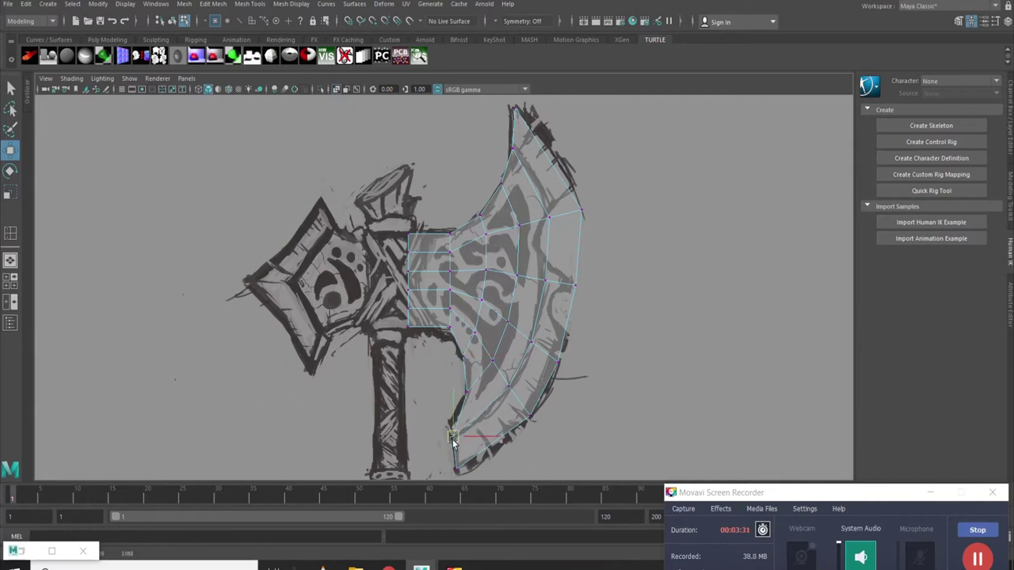
left_click_drag(451, 437, 449, 423)
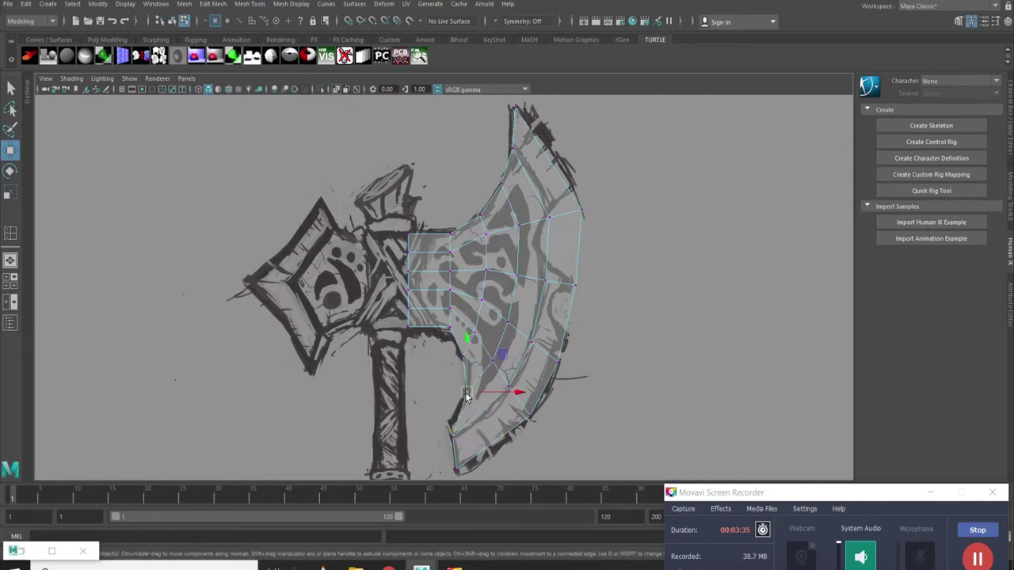
left_click_drag(457, 362, 469, 370)
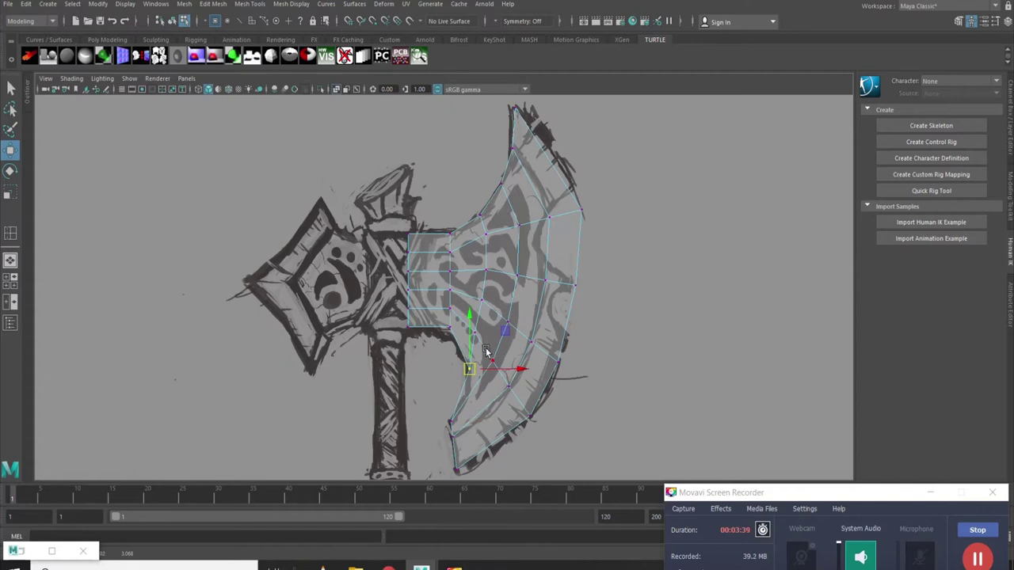
left_click(450, 421)
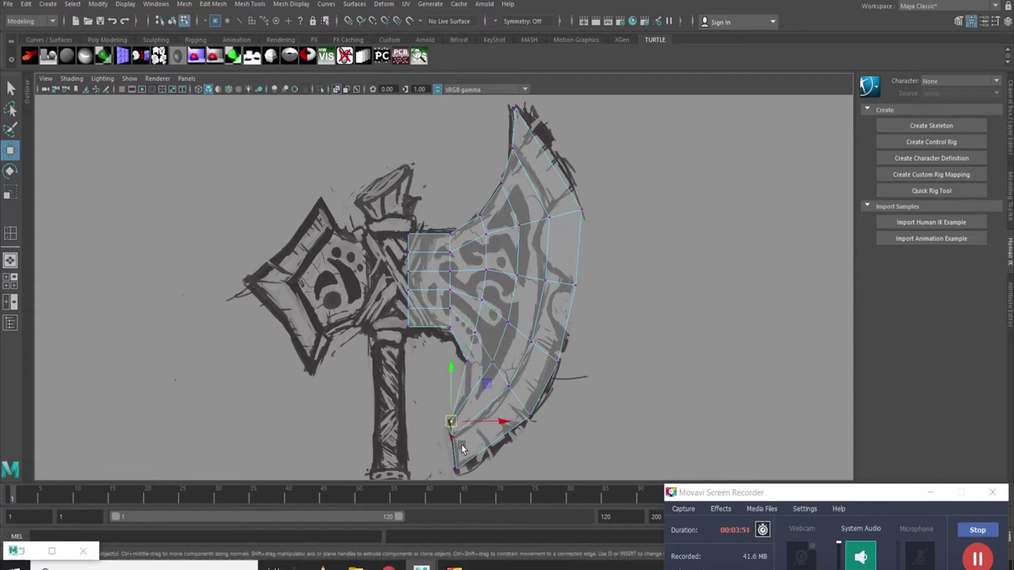
left_click(466, 368)
left_click_drag(467, 360, 444, 337)
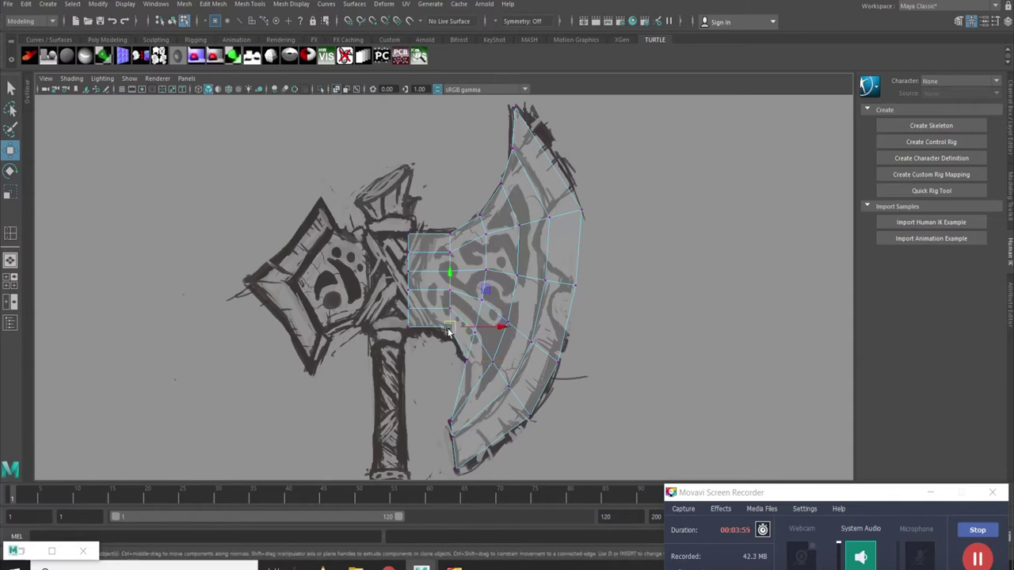
Check the smoothed preview, then extrude a new face column leftward over the central socket
mouse_move(491, 240)
left_mouse_down("alt")
mouse_move(559, 214)
mouse_move(584, 275)
mouse_move(486, 283)
left_mouse_up("alt")
key("3")
key("1")
mouse_move(145, 252)
left_mouse_down("alt")
mouse_move(427, 288)
mouse_move(410, 425)
mouse_move(423, 276)
mouse_move(384, 327)
left_mouse_up("alt")
scroll(383, 327, "up", 2)
right_click_drag(421, 260, 392, 224)
left_click(391, 222)
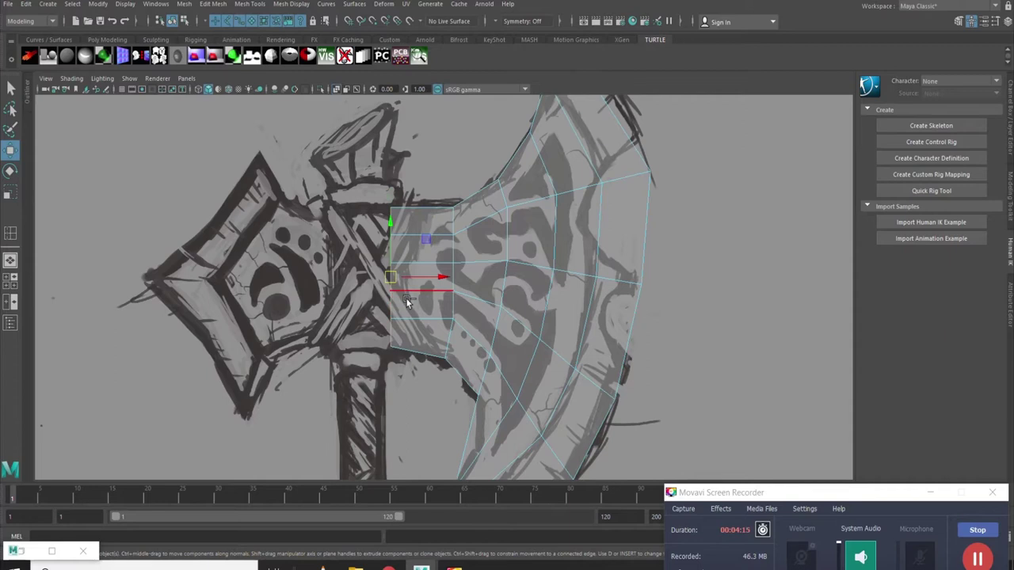
left_click_drag(440, 277, 350, 277, "shift")
Push the new face column toward the shaft and extract its bottom face as a separate piece
left_click_drag(336, 185, 342, 312)
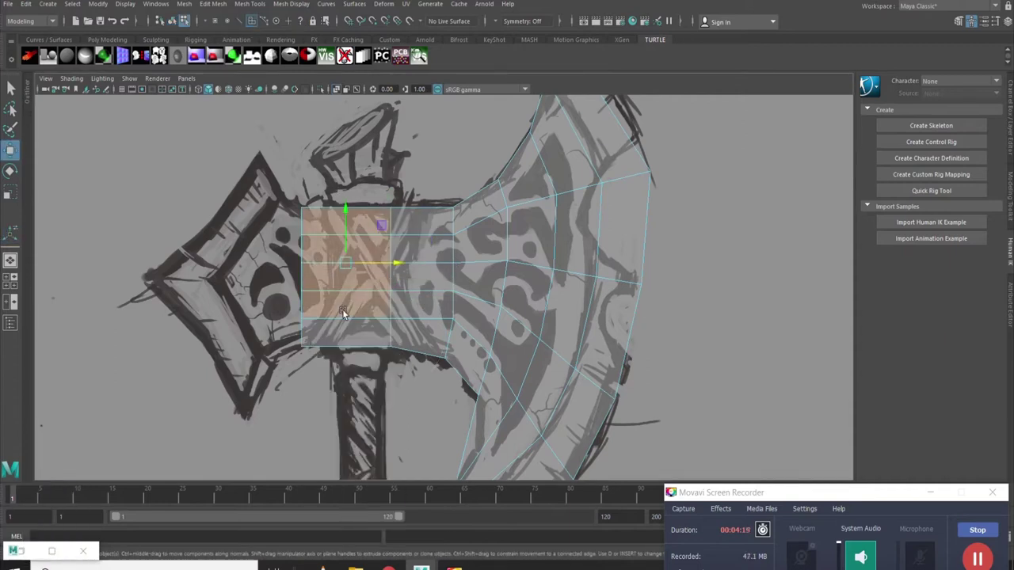
left_click(345, 331)
left_click(212, 4)
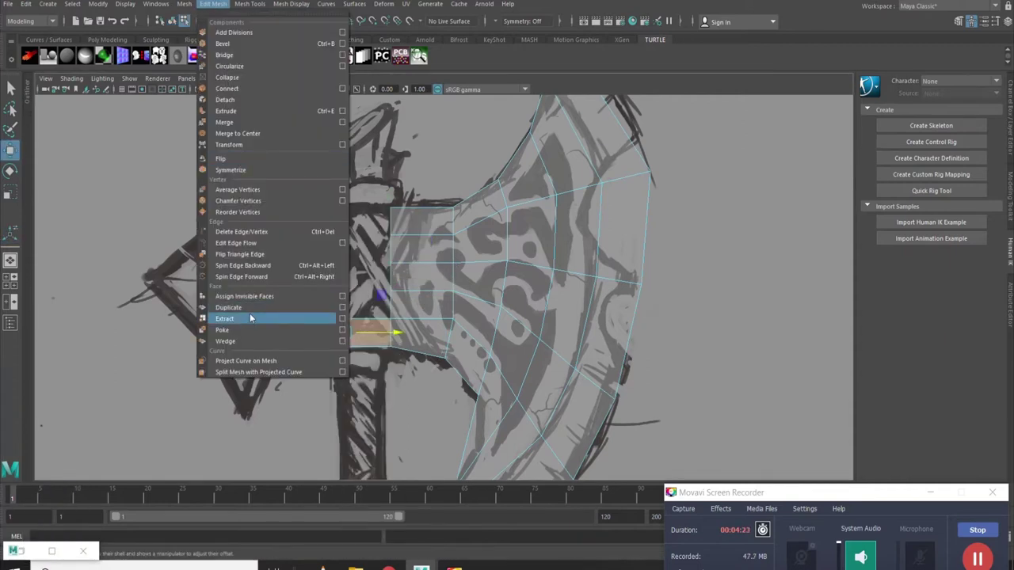
left_click(250, 317)
Center the extracted face's pivot and move it up over the left blade
right_click_drag(341, 340, 344, 254)
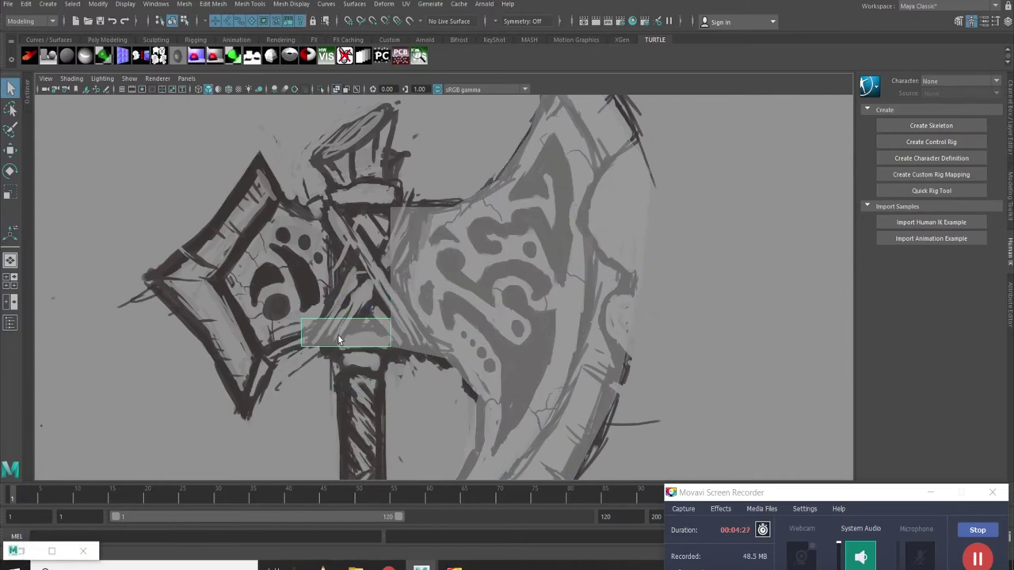
key("w")
left_click(98, 4)
left_click(126, 97)
left_click_drag(345, 333, 301, 287)
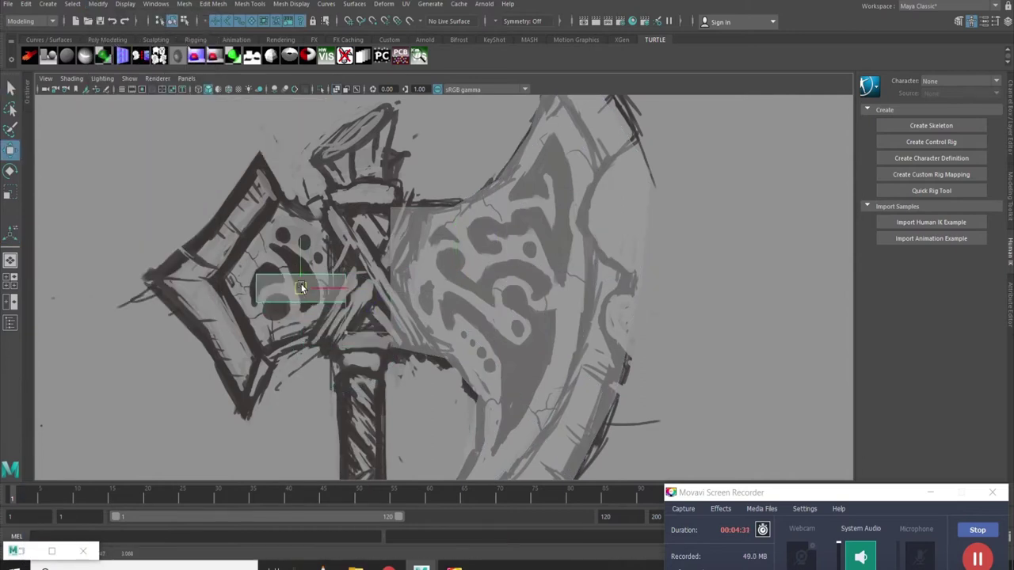
scroll(301, 285, "up", 1)
scroll(305, 279, "up", 1)
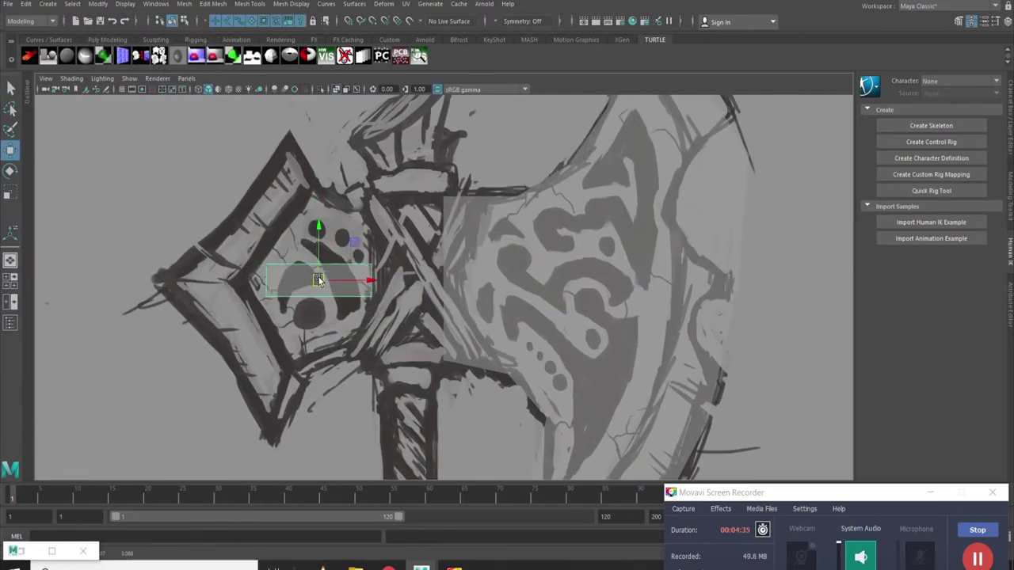
left_click_drag(318, 280, 317, 213)
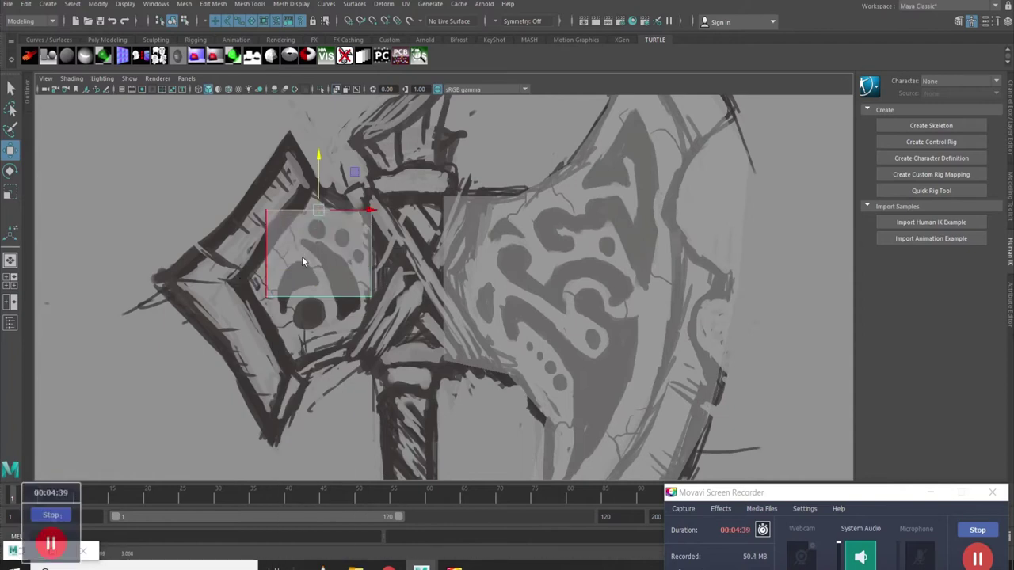
Reshape the extracted face's corners and bottom edge to fit the left blade
right_click_drag(302, 261, 242, 181)
left_click(267, 210)
left_click_drag(267, 210, 307, 195)
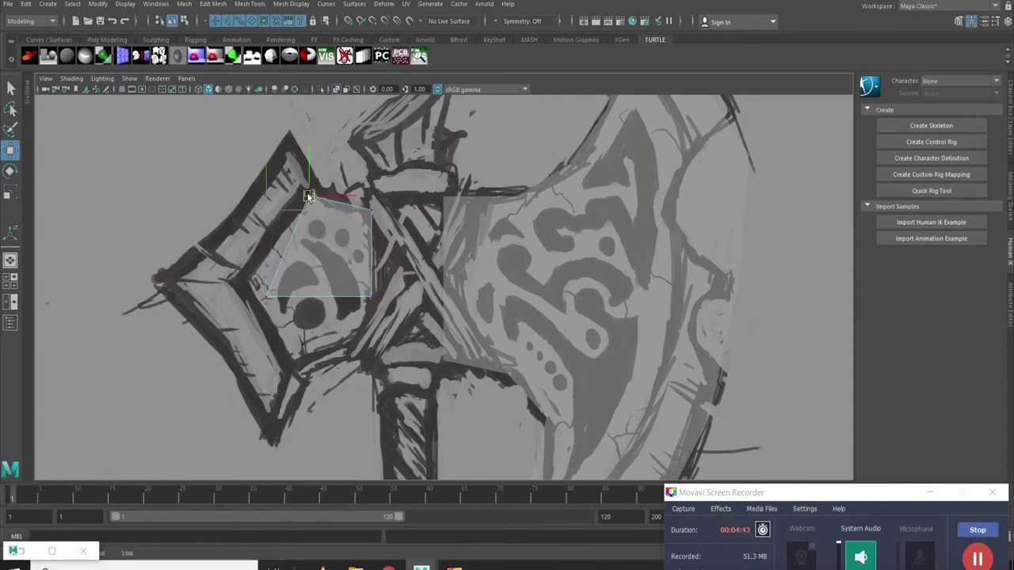
right_click_drag(307, 297, 309, 261)
left_click(317, 297)
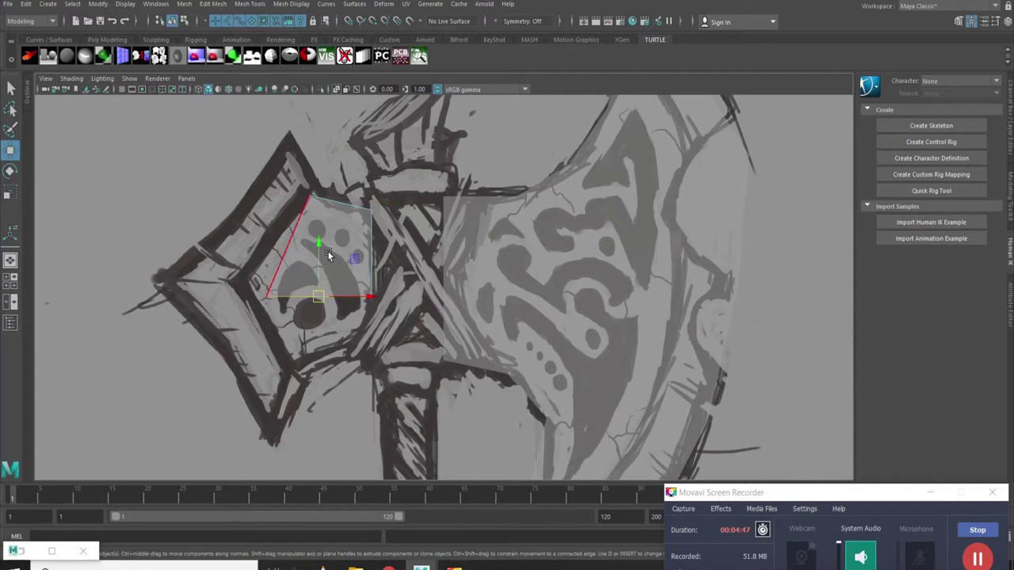
left_click_drag(316, 247, 315, 295)
right_click_drag(315, 295, 264, 282)
left_click(266, 343)
left_click_drag(266, 343, 292, 361)
right_click_drag(311, 350, 309, 312)
left_click(304, 284)
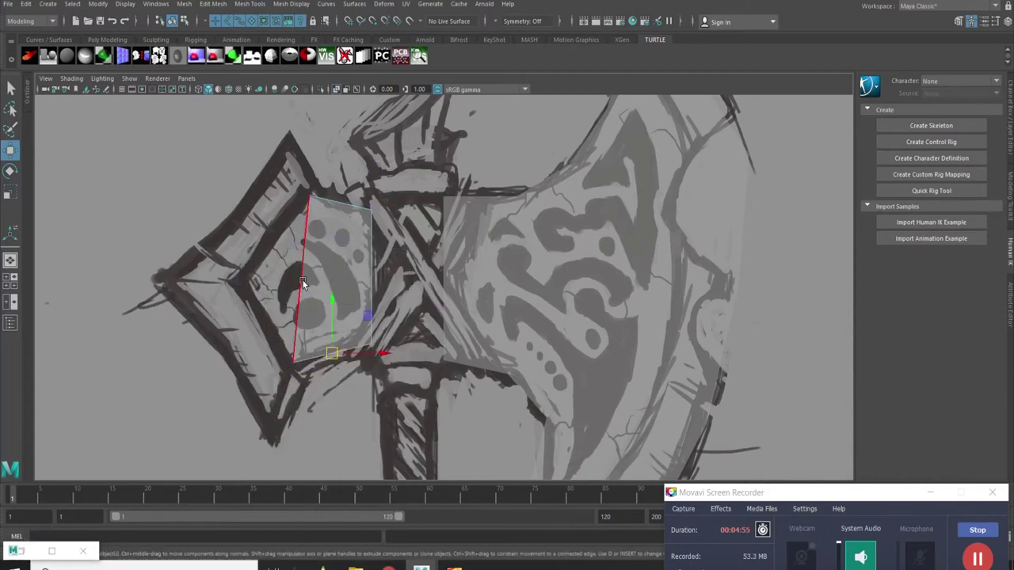
Insert a horizontal edge loop across the extracted face
left_click(250, 4)
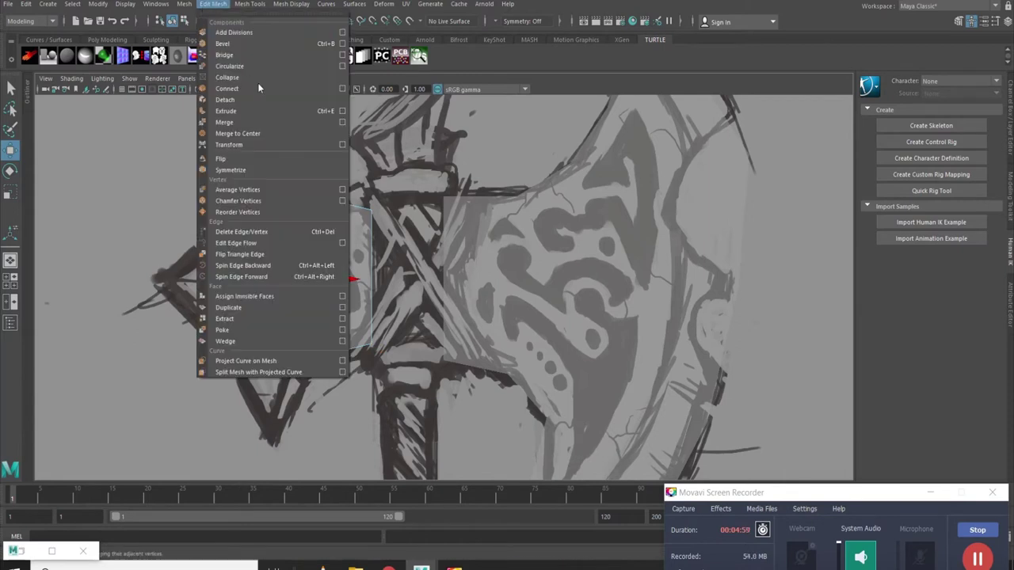
left_click(273, 89)
left_click(311, 289)
Extrude the face's left edge toward the back spike's left point
key("w")
right_click_drag(293, 261, 295, 229)
left_click(295, 219)
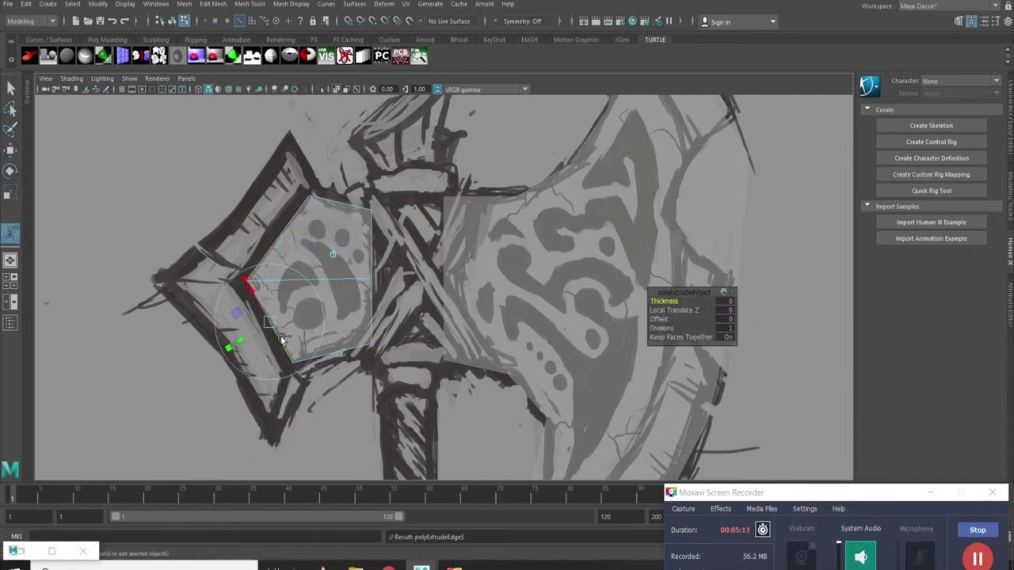
left_click_drag(317, 279, 253, 277)
Pull the top vertices up to the back spike's top point
right_click_drag(247, 275, 248, 238)
left_click(230, 195)
left_click_drag(232, 201, 292, 147)
left_click_drag(309, 194, 315, 189)
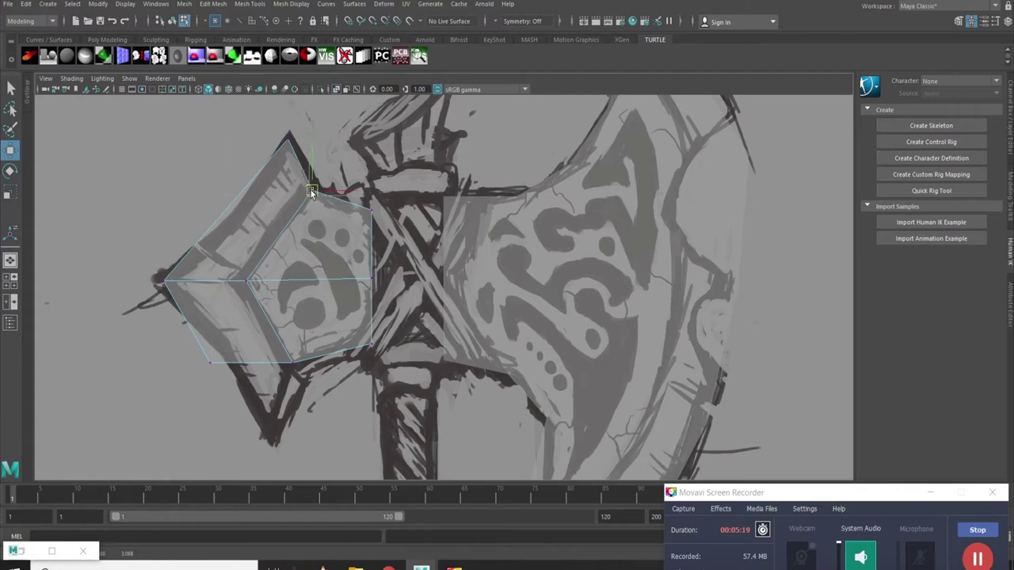
left_click_drag(290, 142, 285, 136)
left_click(159, 279)
Pull the bottom vertex down to the spike's lower point and refine the lower-right outline
left_click(210, 362)
left_click_drag(210, 363, 266, 410)
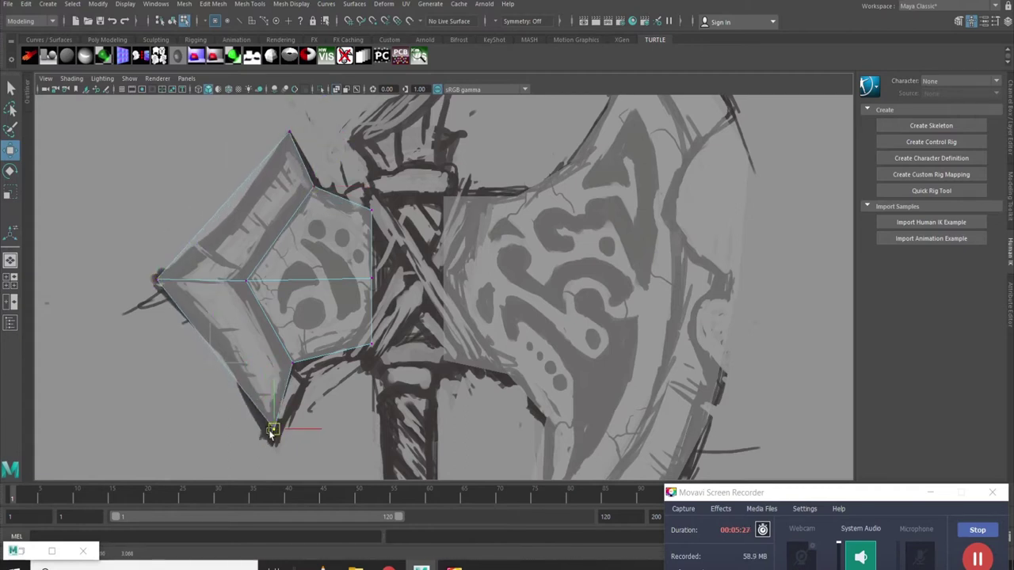
left_click(292, 362)
left_click_drag(292, 362, 287, 353)
left_click(275, 427)
left_click_drag(275, 427, 269, 429)
left_click(291, 366)
left_click_drag(291, 366, 302, 378)
key("space")
Combine the two blade pieces into a single mesh with Mesh > Combine
scroll(475, 205, "down", 5)
right_click(327, 252)
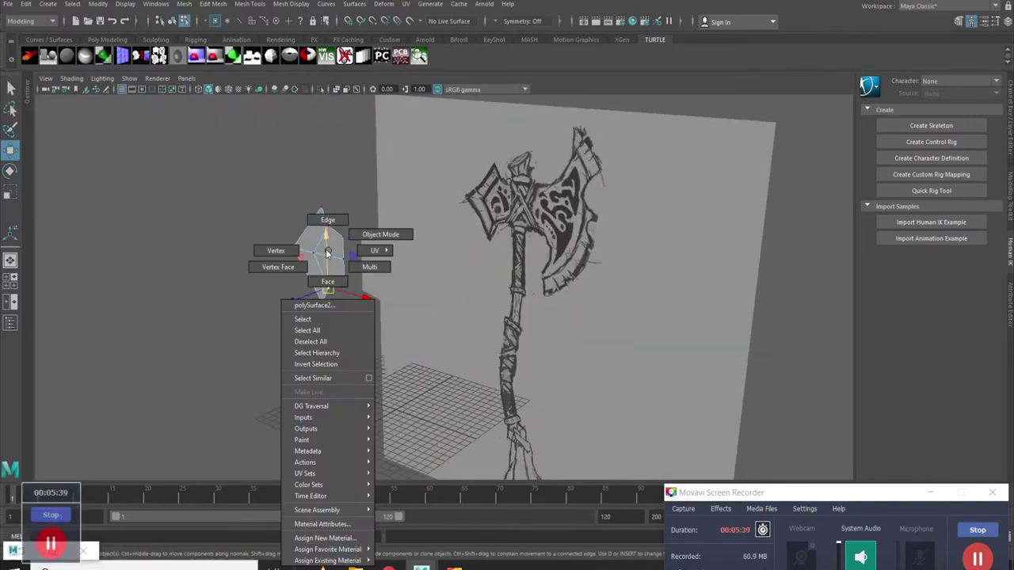
left_click_drag(367, 263, 406, 265, "alt")
left_click(183, 4)
left_click(183, 4)
left_click(183, 4)
left_click(209, 38)
Switch the combined blade mesh to edge mode, check its thickness from the side, then return to object mode
right_click(325, 274)
right_click_drag(324, 274, 320, 239)
left_click(320, 239)
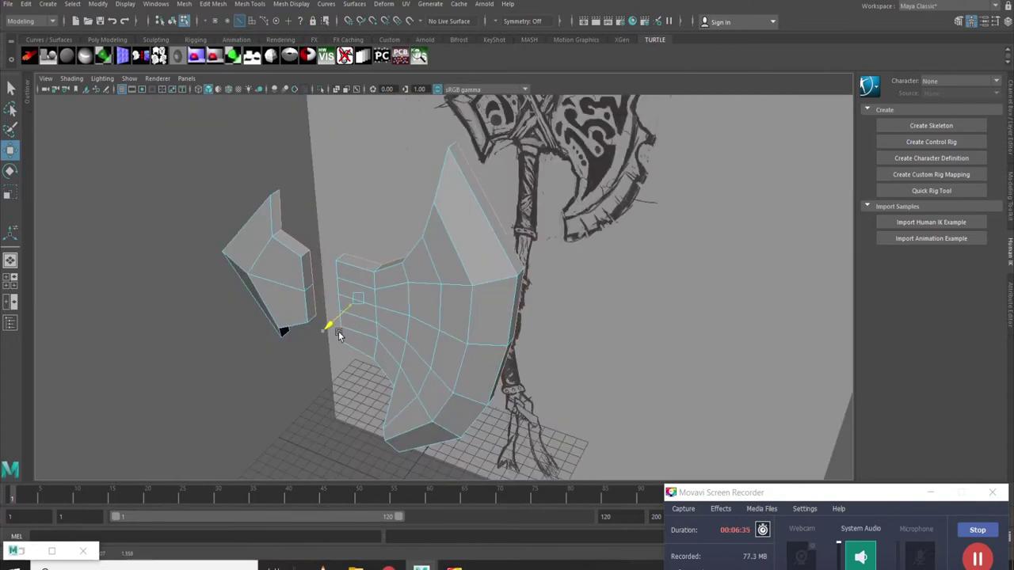
mouse_move(339, 334)
left_mouse_down("alt")
mouse_move(324, 367)
mouse_move(321, 356)
left_mouse_up("alt")
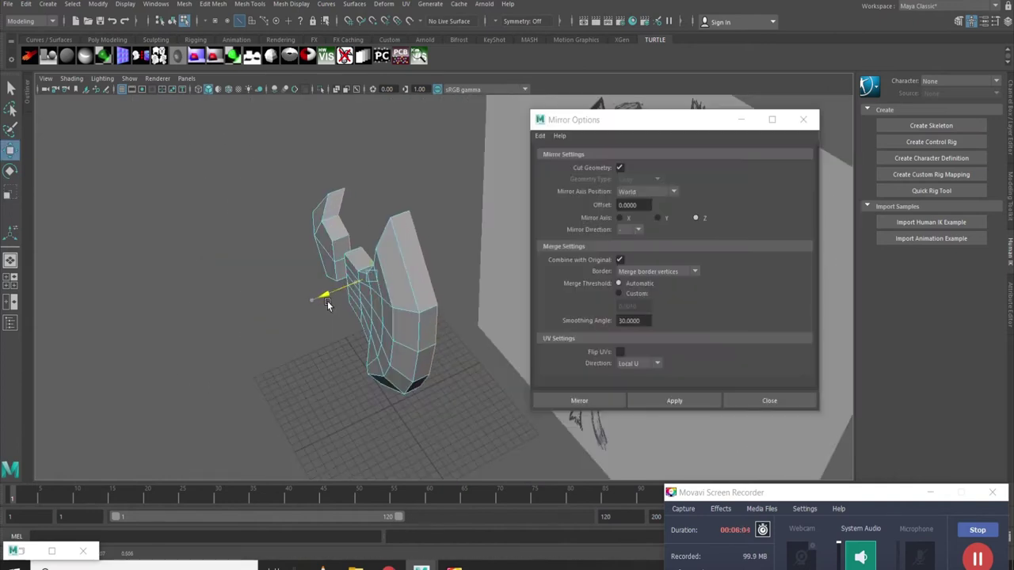
right_click_drag(327, 305, 377, 261)
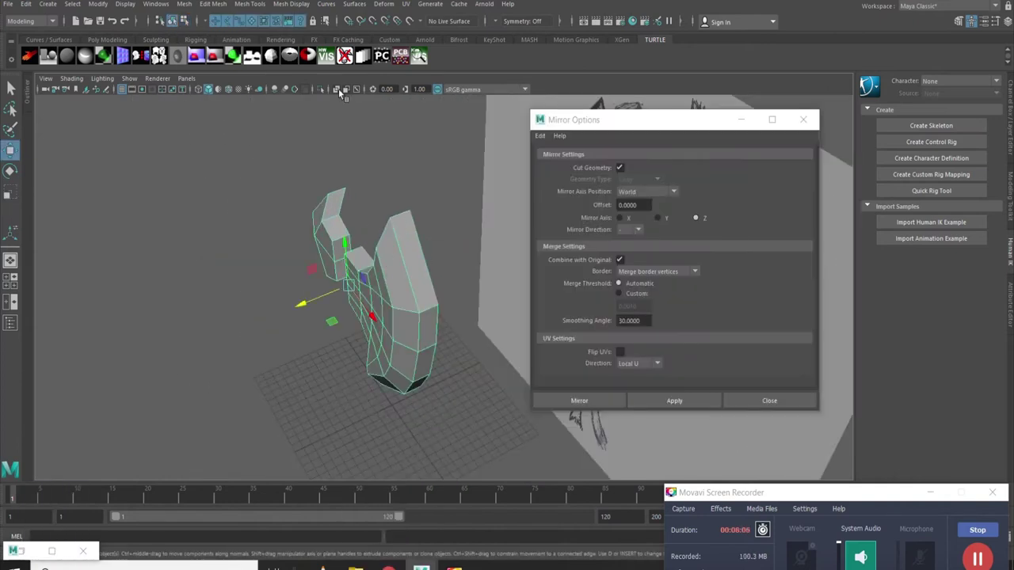
Mirror the axe head to create its back half, then enlarge a front orthographic view
left_click(666, 399)
mouse_move(365, 428)
left_mouse_down("alt")
mouse_move(388, 427)
mouse_move(348, 437)
left_mouse_up("alt")
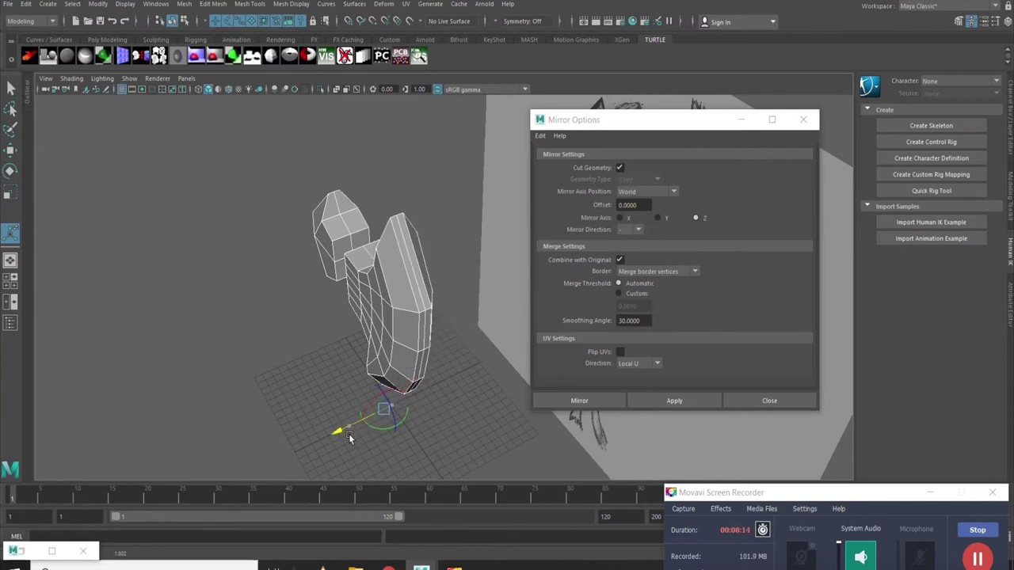
left_click_drag(348, 436, 328, 267, "alt")
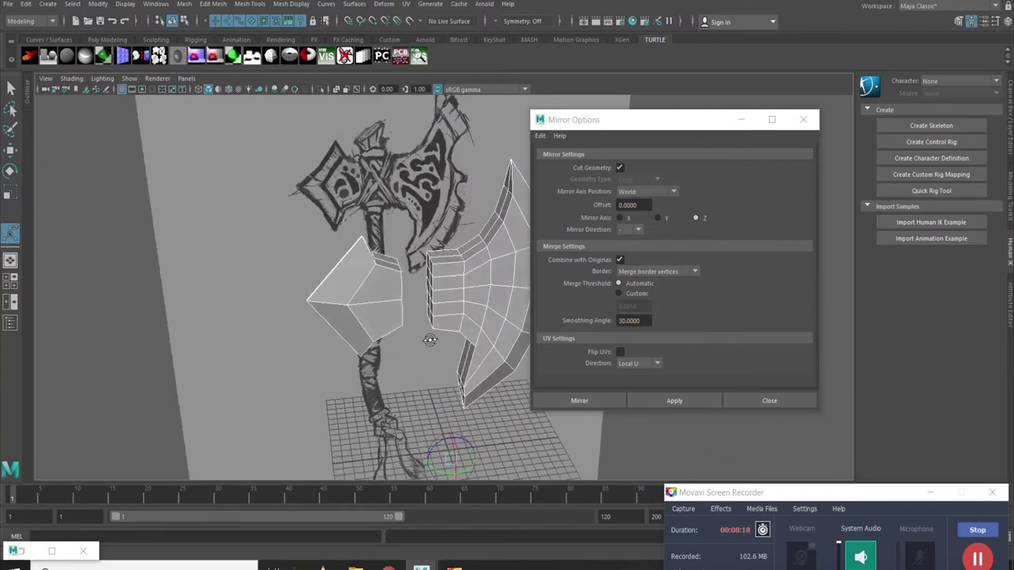
right_click_drag(328, 267, 335, 342)
mouse_move(335, 342)
left_mouse_down("alt")
mouse_move(362, 271)
mouse_move(340, 306)
left_mouse_up("alt")
key("space")
key("space")
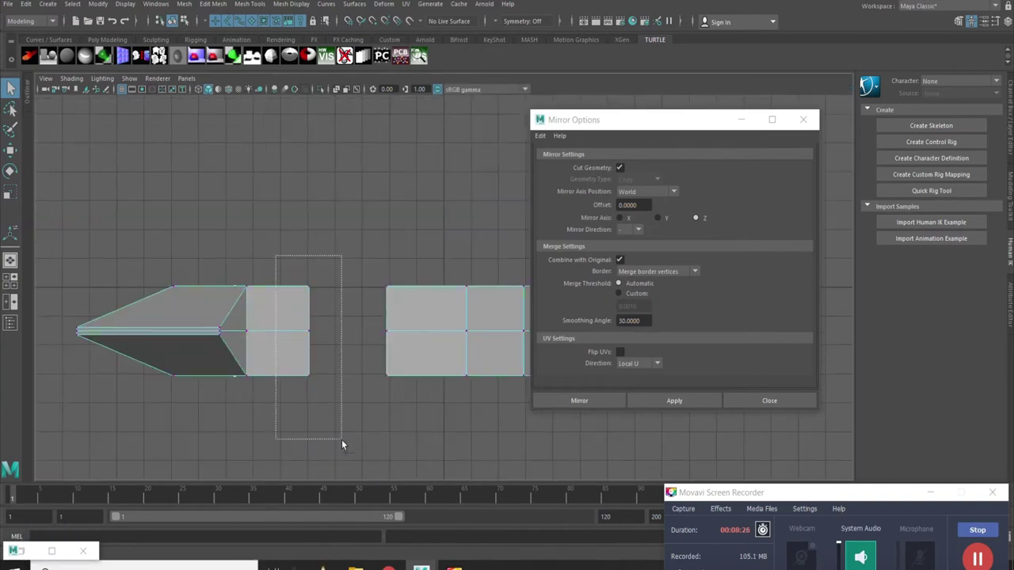
Scale the inner edge rings of both halves down vertically, then return to perspective view
key("r")
mouse_move(346, 387)
left_mouse_down()
mouse_move(346, 376)
mouse_move(350, 384)
left_mouse_up()
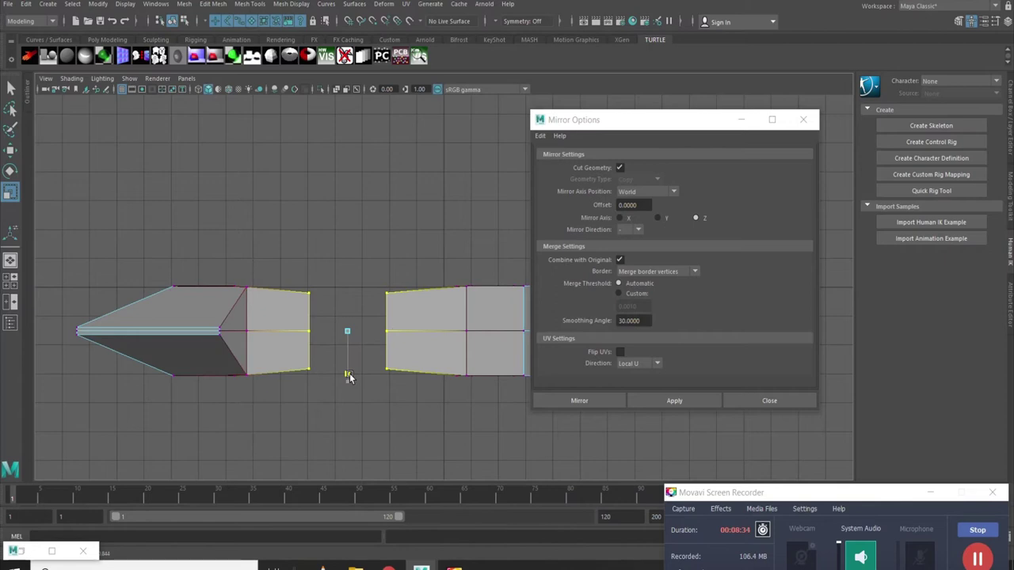
scroll(348, 379, "down", 3)
middle_click_drag(214, 373, 272, 380, "alt")
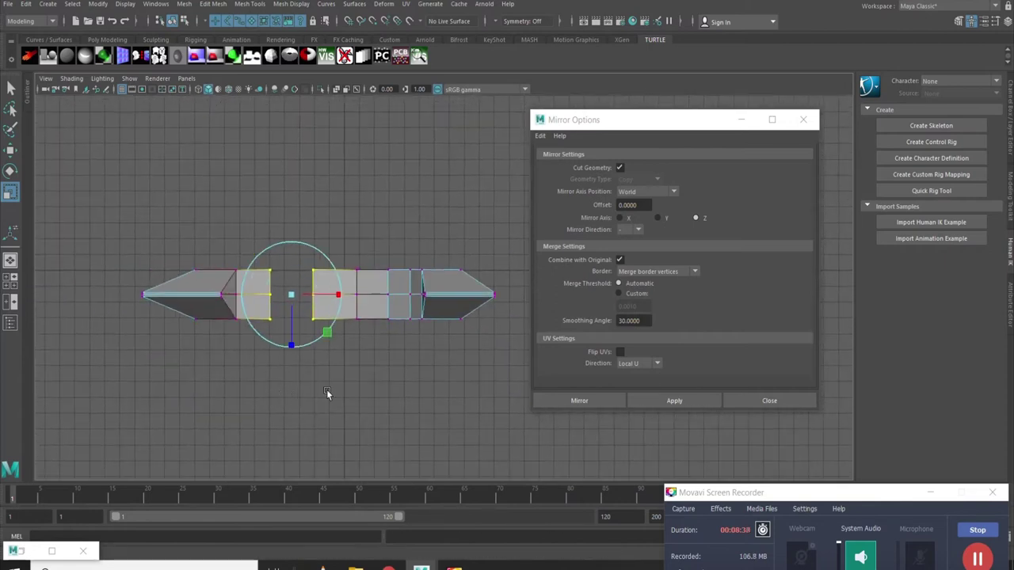
left_click_drag(326, 393, 295, 337, "alt")
key("ctrl+z")
left_click_drag(313, 347, 313, 346)
scroll(325, 335, "up", 2)
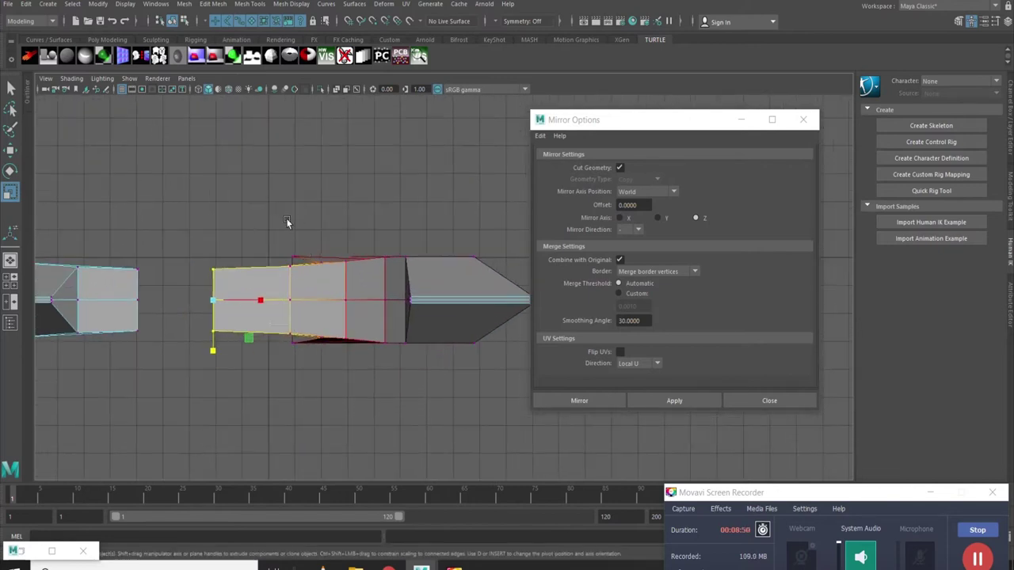
key("space")
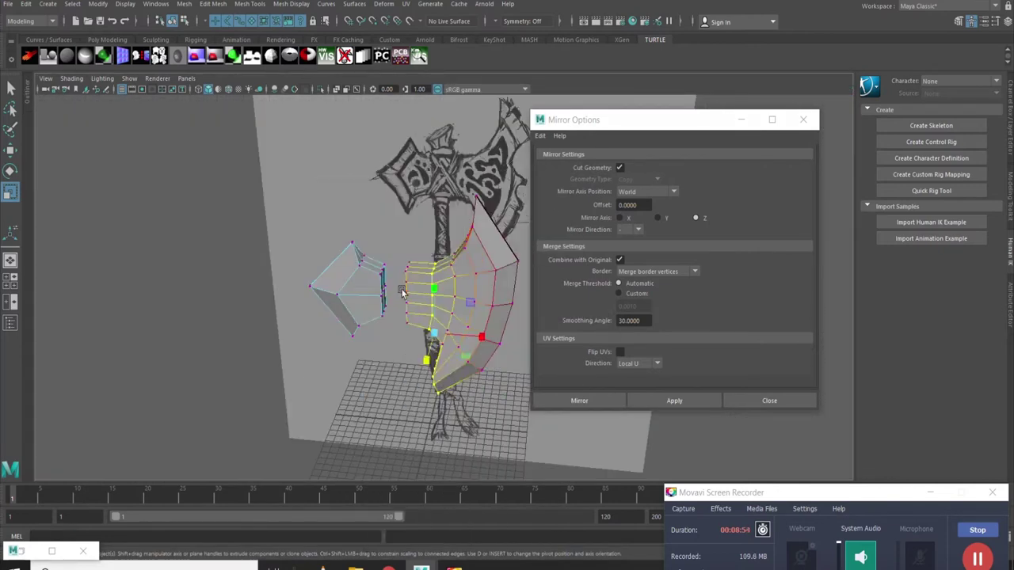
key("space")
key("space")
left_click(491, 220)
Inspect the mirrored axe head from several sides and select it for component editing
mouse_move(491, 220)
left_mouse_down("alt")
mouse_move(332, 328)
mouse_move(391, 404)
left_mouse_up("alt")
mouse_move(367, 348)
left_mouse_down("alt")
mouse_move(319, 313)
mouse_move(250, 287)
mouse_move(385, 272)
left_mouse_up("alt")
right_click_drag(384, 272, 448, 249)
mouse_move(448, 249)
left_mouse_down("alt")
mouse_move(332, 281)
mouse_move(319, 242)
mouse_move(394, 285)
left_mouse_up("alt")
left_click(393, 285)
scroll(398, 252, "up", 3)
scroll(390, 321, "up", 3)
key("F10")
Pull vertices near the blade's lower tip inward so the back spike tapers to a point
left_click(339, 335)
key("Caps_Lock")
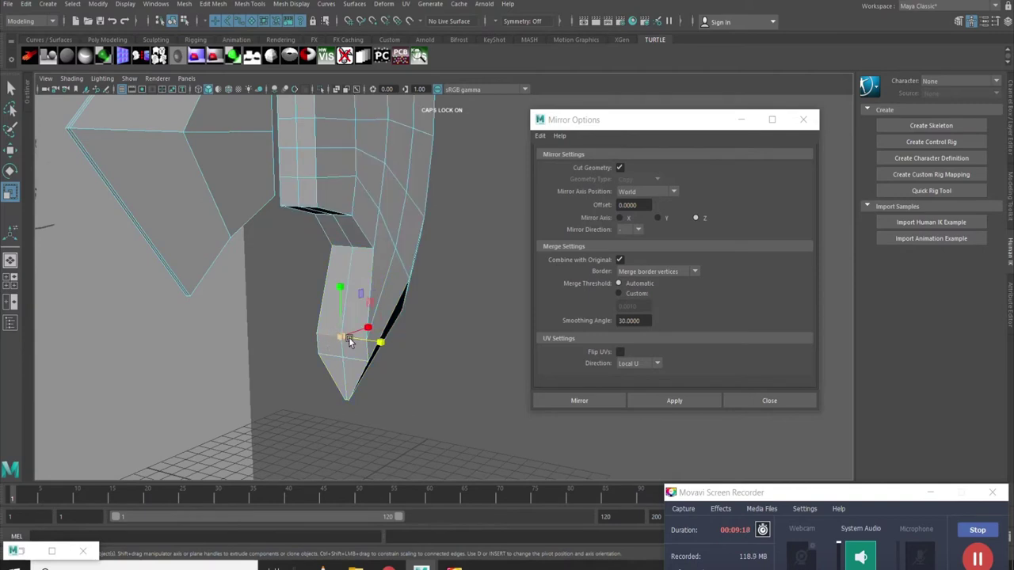
key("q")
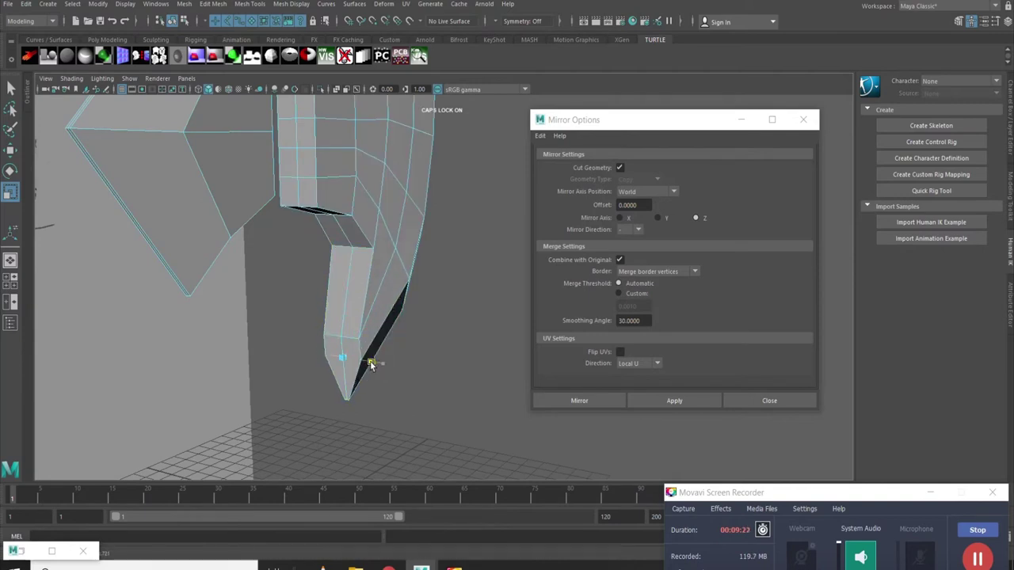
scroll(341, 360, "down", 3)
left_click_drag(327, 356, 396, 373, "alt")
scroll(430, 403, "up", 3)
scroll(410, 471, "up", 2)
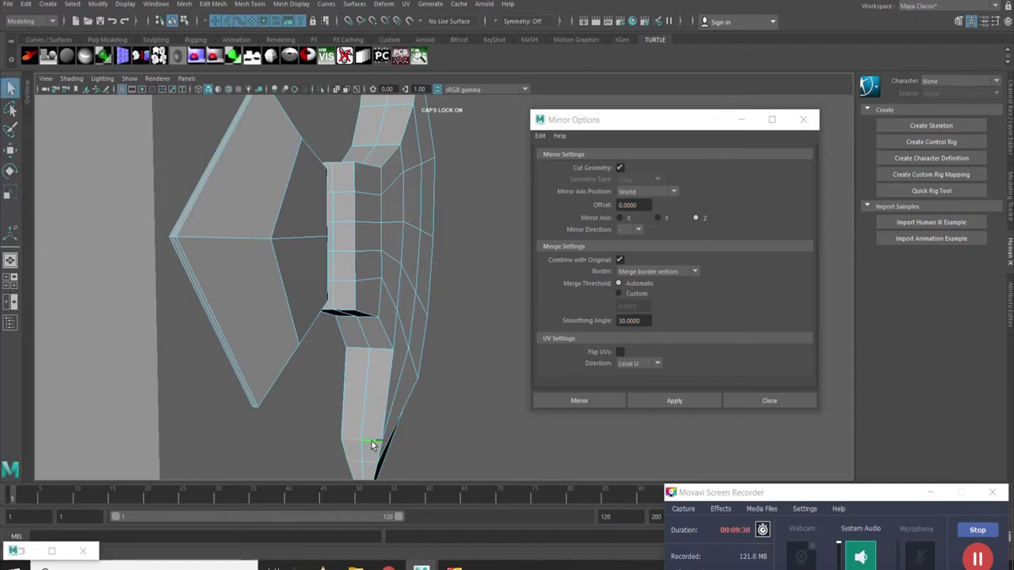
left_click_drag(397, 361, 399, 290, "alt")
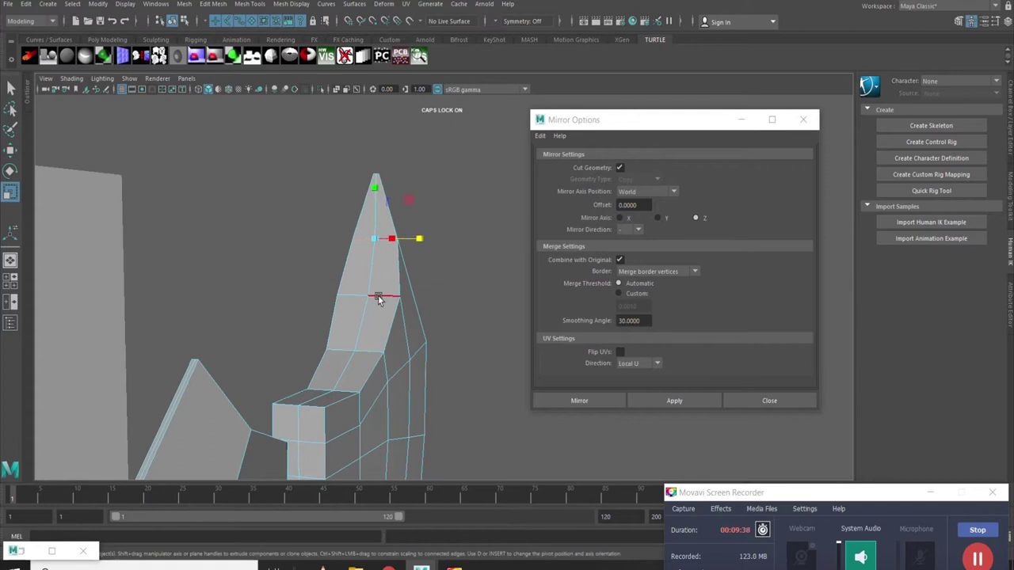
scroll(404, 297, "down", 3)
mouse_move(403, 297)
left_mouse_down("alt")
mouse_move(343, 349)
mouse_move(409, 343)
mouse_move(405, 362)
mouse_move(388, 372)
mouse_move(476, 339)
left_mouse_up("alt")
scroll(382, 356, "up", 3)
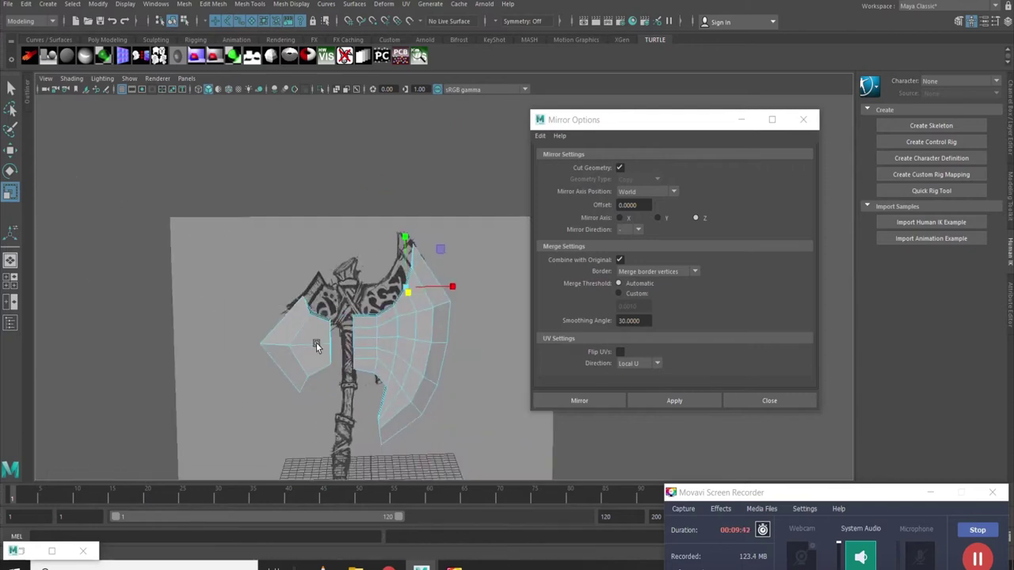
scroll(441, 435, "up", 5)
scroll(428, 475, "down", 3)
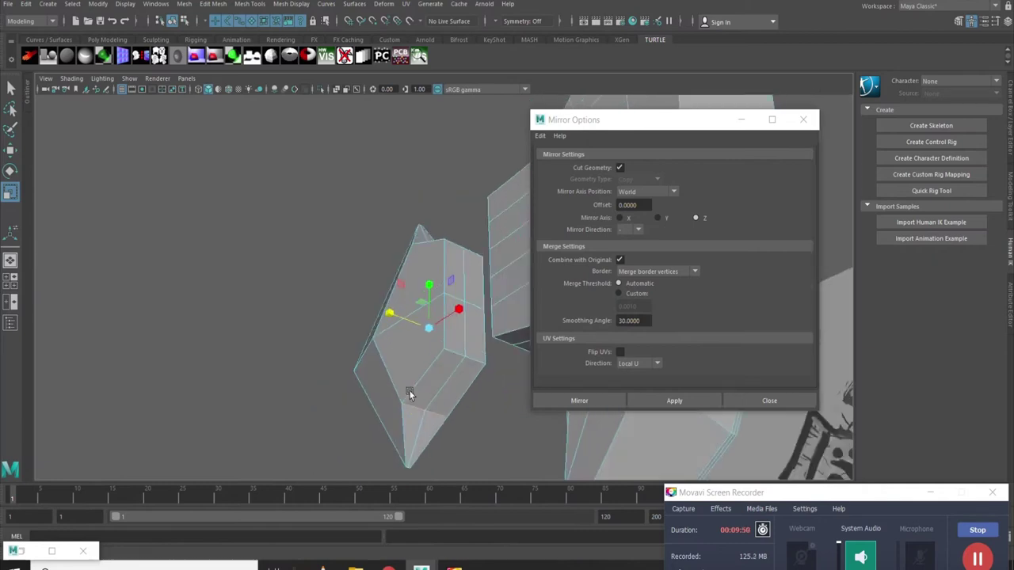
right_click(406, 370)
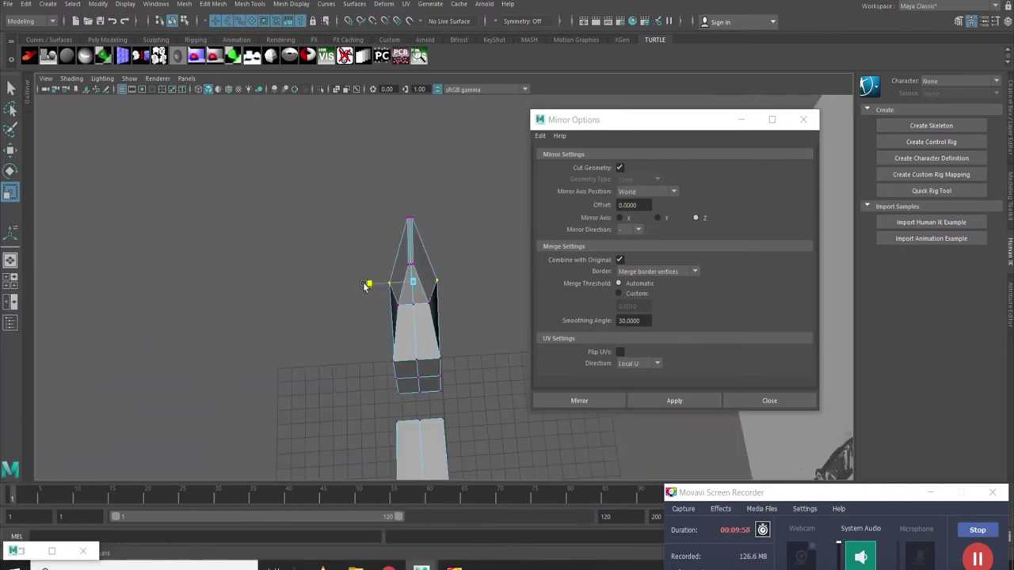
left_click_drag(364, 301, 410, 333, "alt")
right_click(423, 265)
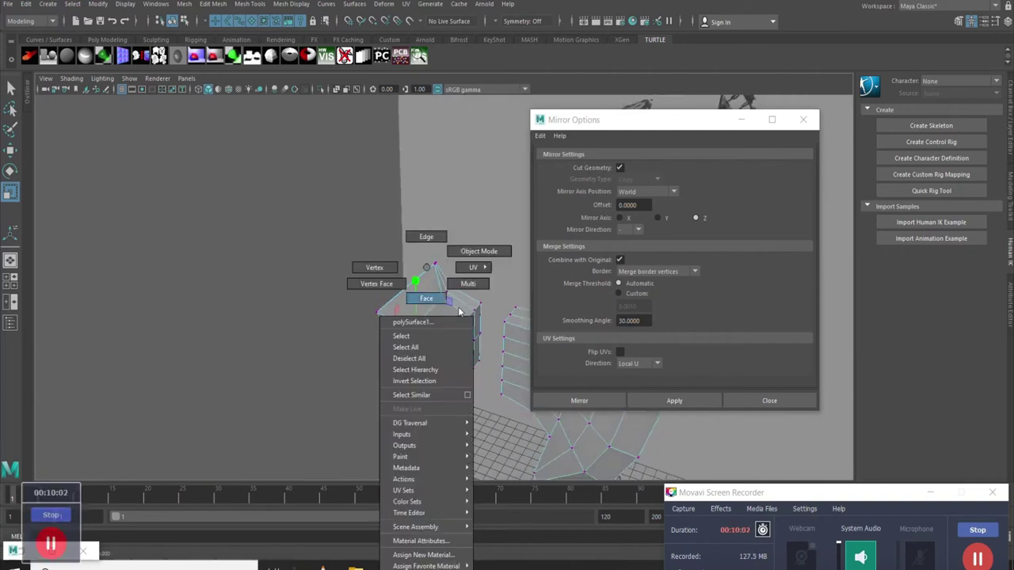
Assign a new Lambert material (lambert2) to the axe head and darken its colour
left_click_drag(330, 340, 539, 205, "alt")
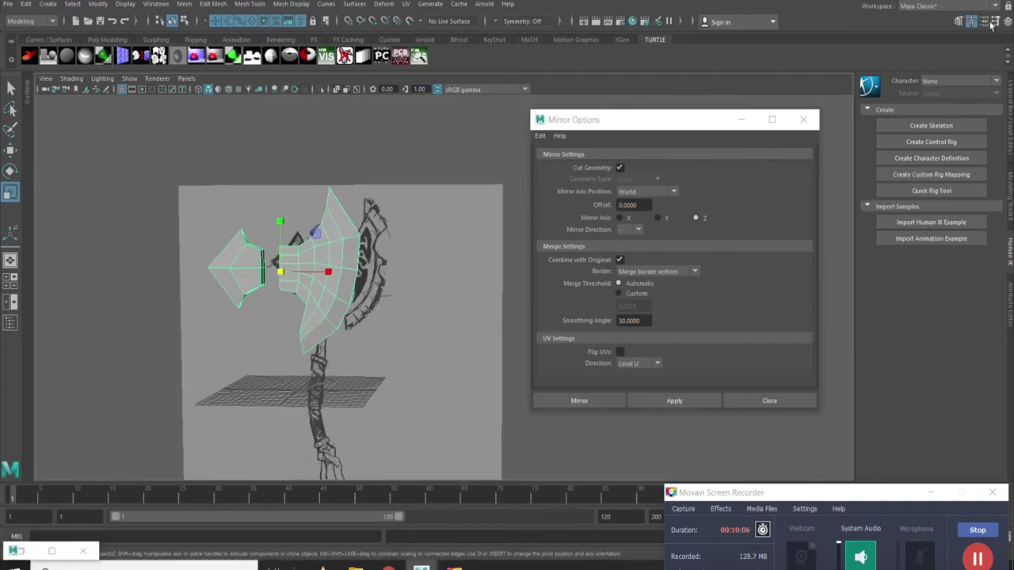
left_click(991, 25)
right_click_drag(244, 267, 356, 546)
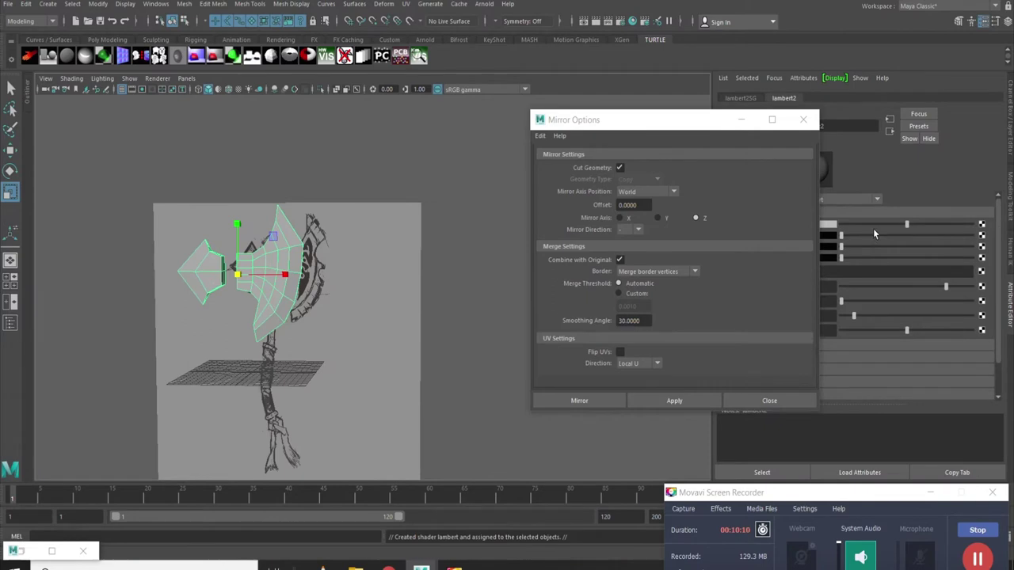
left_click(877, 226)
Close Mirror Options, deselect the axe head, and orbit to review the model
left_click(741, 120)
left_click(457, 308)
left_click_drag(457, 309, 305, 174, "alt")
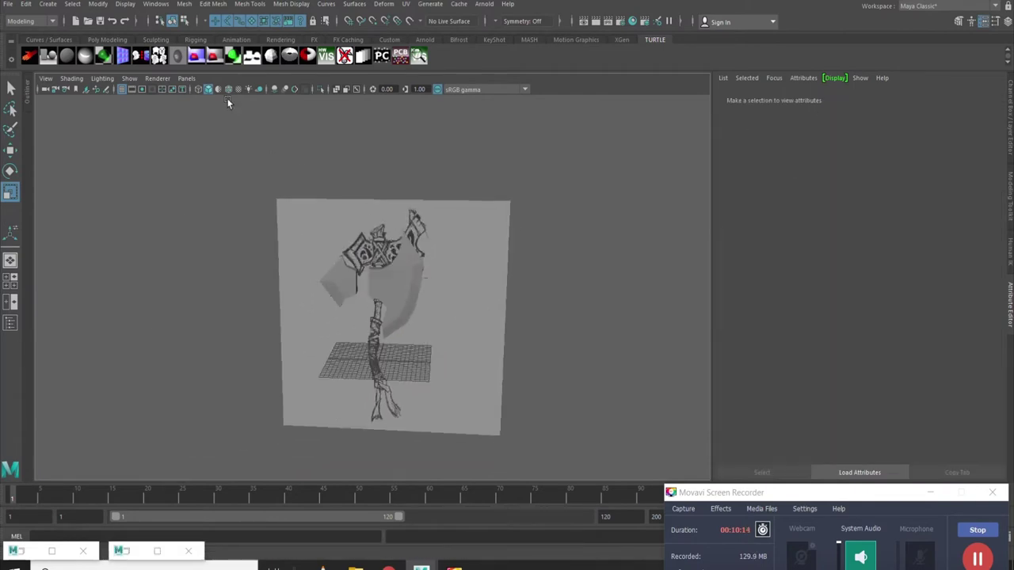
mouse_move(382, 276)
left_mouse_down("alt")
mouse_move(409, 278)
mouse_move(280, 328)
mouse_move(394, 289)
left_mouse_up("alt")
scroll(311, 328, "up", 5)
scroll(312, 328, "down", 5)
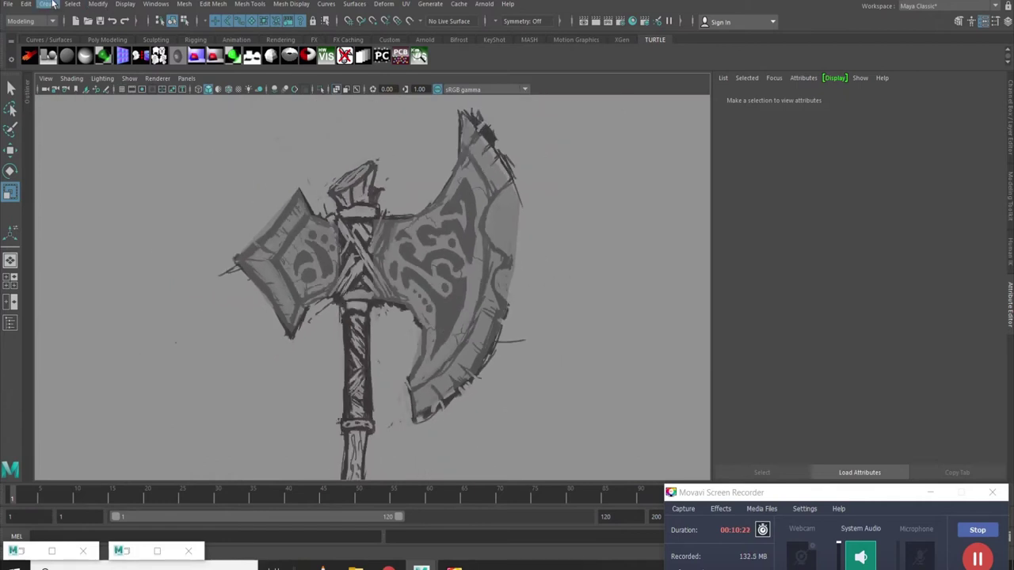
Create a polygon cylinder and scale it to fit the axe neck
left_click(49, 4)
left_click(214, 67)
scroll(410, 375, "down", 2)
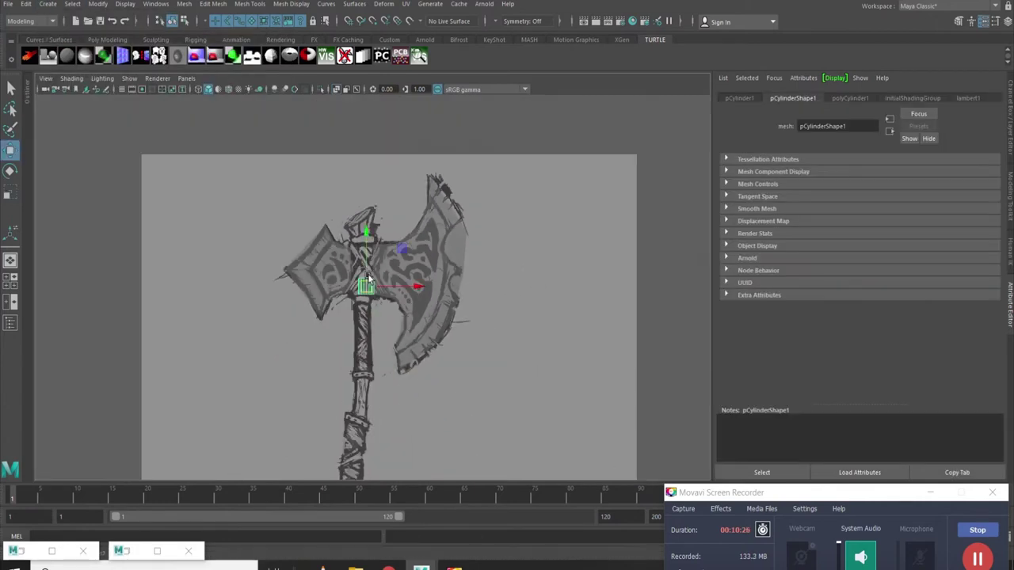
scroll(366, 279, "up", 5)
key("ctrl+a")
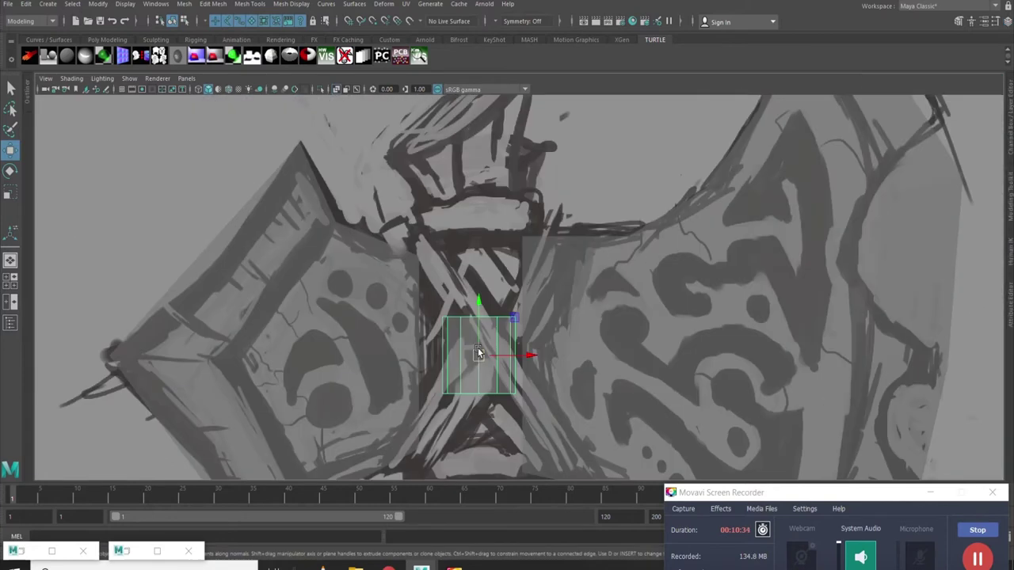
scroll(482, 282, "up", 3)
key("r")
left_click_drag(489, 281, 512, 307)
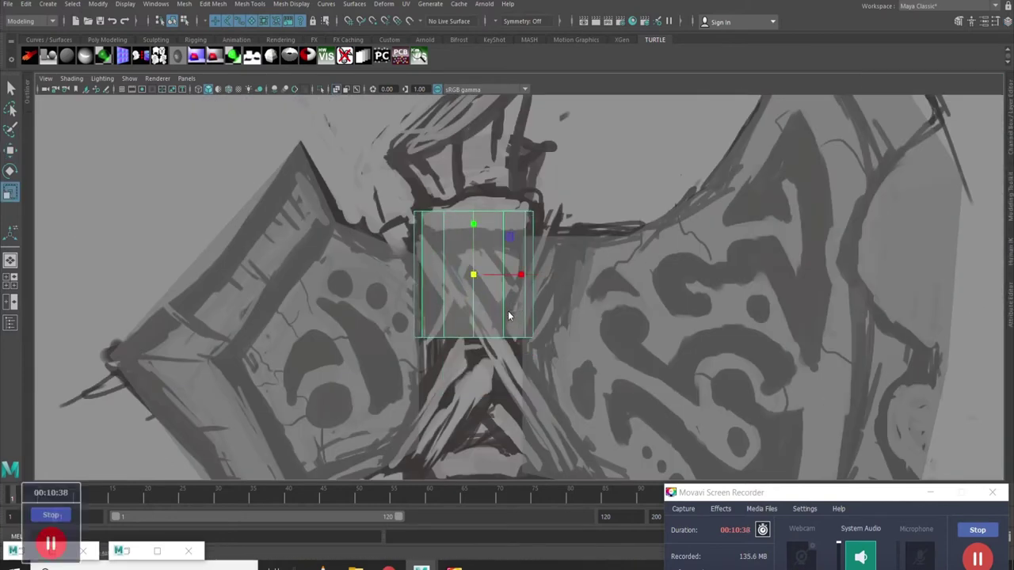
In edge mode, stretch the cylinder vertically and lower its top edge loop
right_click_drag(463, 267, 464, 237)
left_click(463, 237)
left_click_drag(481, 297, 471, 396)
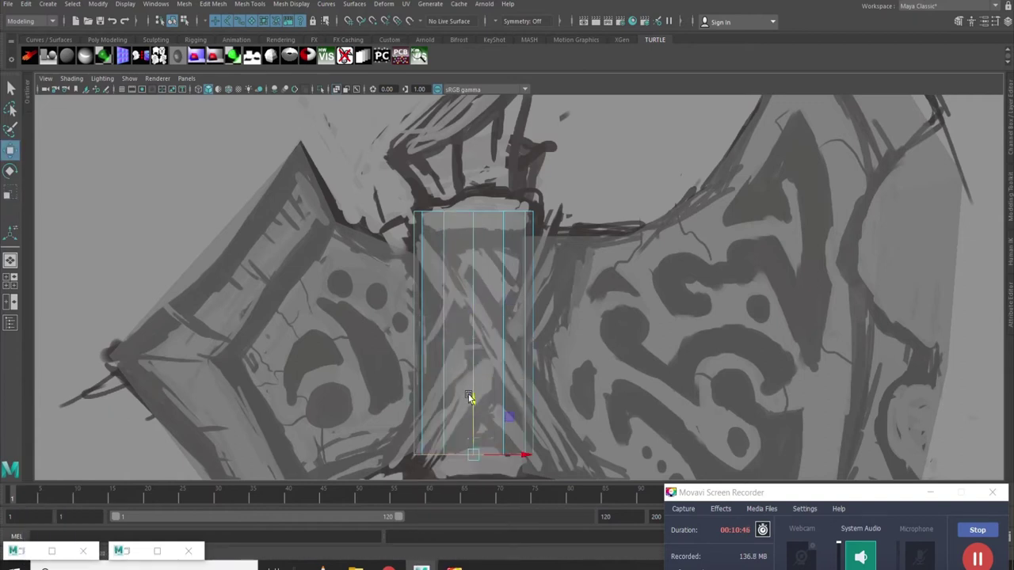
middle_click_drag(470, 396, 486, 351, "alt")
left_click_drag(457, 142, 483, 127)
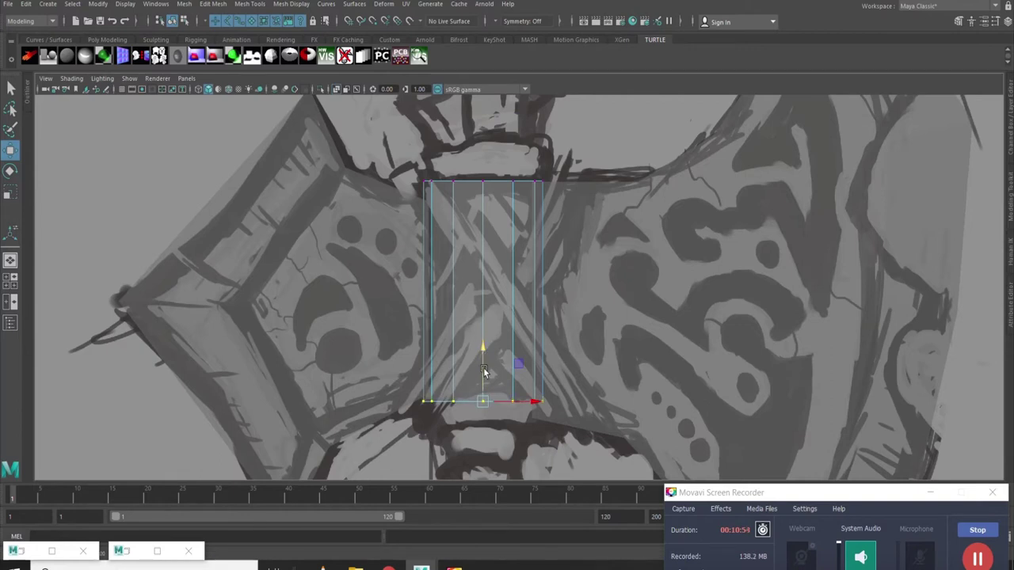
scroll(460, 409, "down", 2)
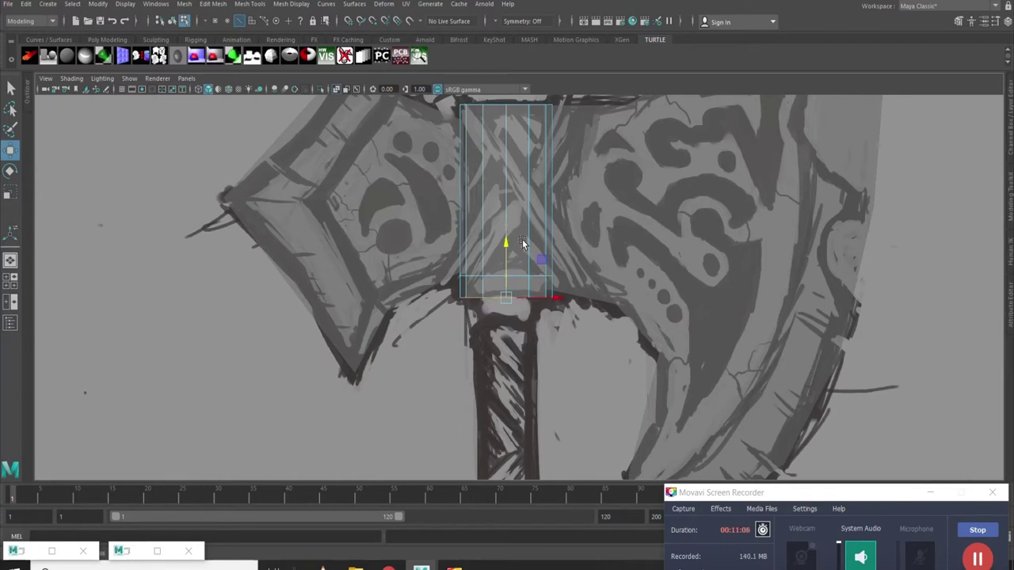
Pull the cylinder's bottom edge loop down the sketch to the top of the grip
key("ctrl+z")
key("r")
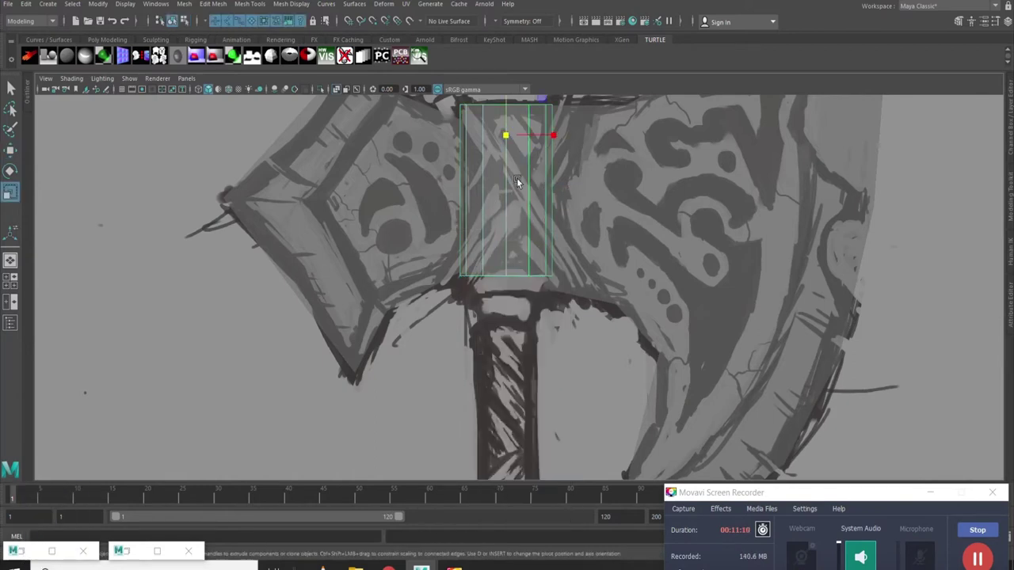
scroll(515, 185, "down", 3)
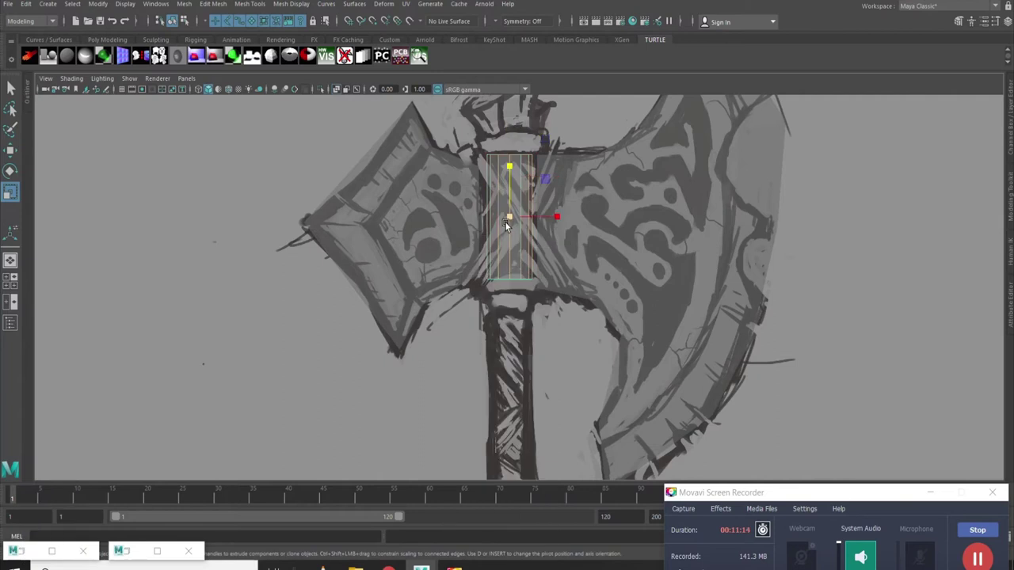
scroll(494, 273, "up", 2)
key("w")
left_click_drag(494, 273, 495, 404)
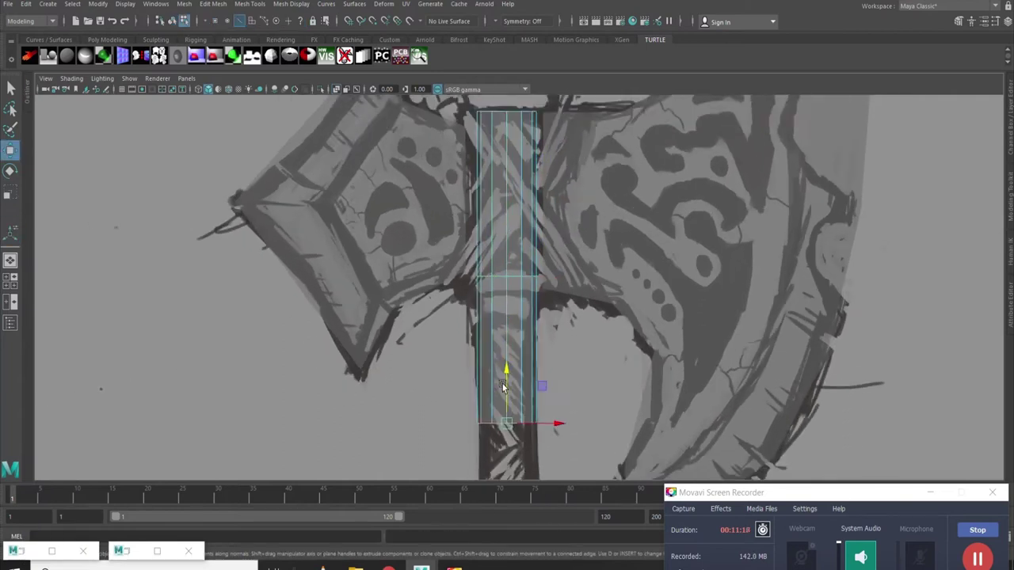
scroll(507, 332, "down", 3)
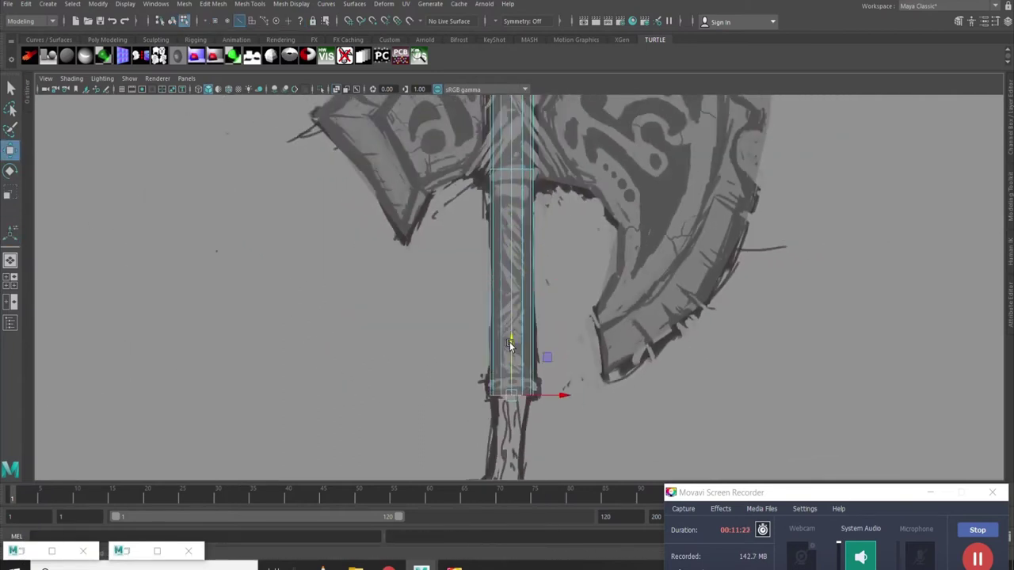
scroll(511, 344, "down", 3)
left_click_drag(554, 238, 548, 309)
Adjust the bottom edge loop and extrude it down toward the pommel
key("e")
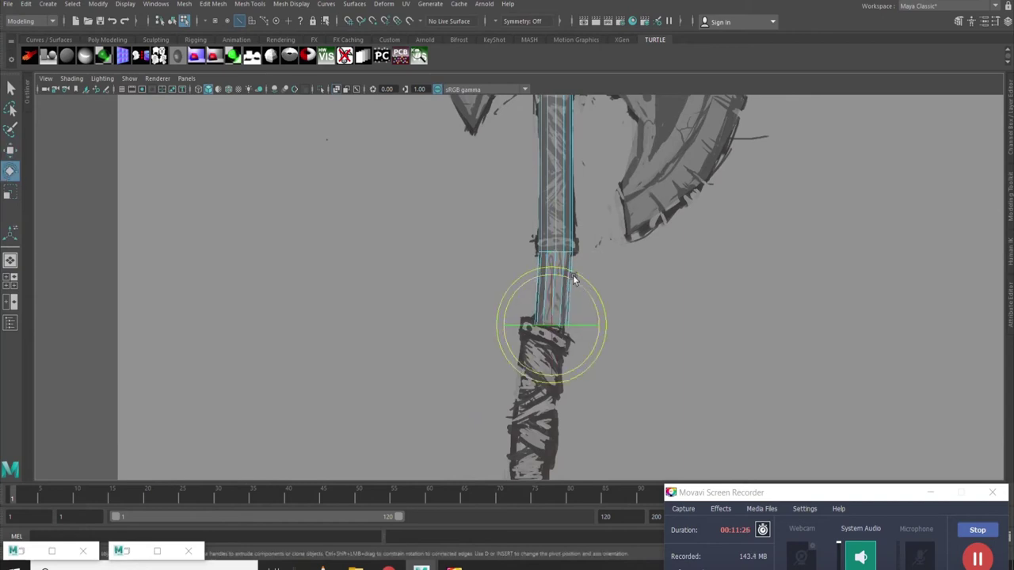
mouse_move(577, 296)
middle_mouse_down("alt")
mouse_move(582, 254)
mouse_move(574, 335)
middle_mouse_up("alt")
key("r")
key("e")
key("w")
mouse_move(574, 335)
left_mouse_down()
mouse_move(574, 306)
mouse_move(591, 419)
left_mouse_up()
key("ctrl+e")
Tilt the new bottom edge loop so the handle follows the sketch's curve
key("e")
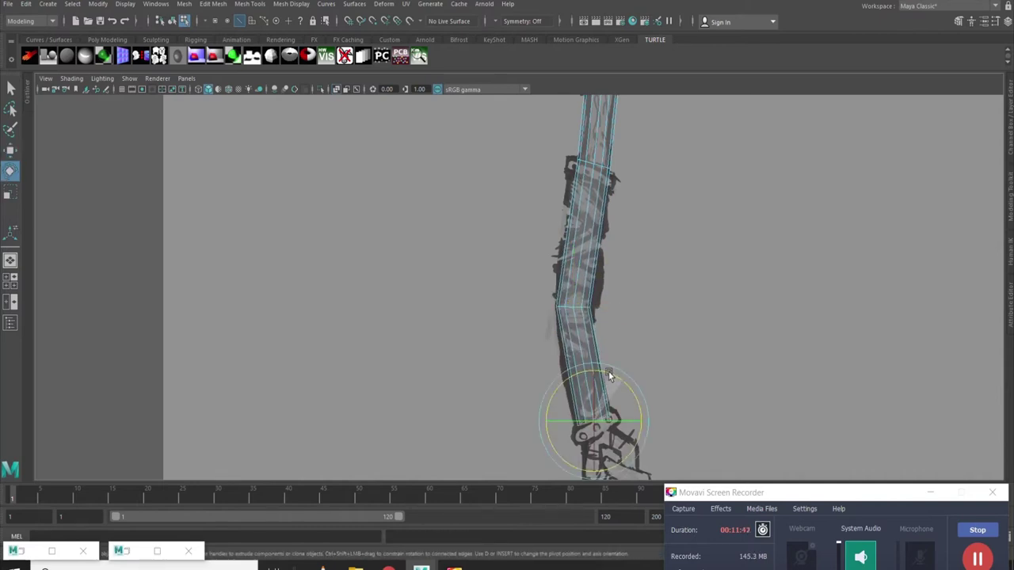
key("w")
mouse_move(598, 405)
left_mouse_down("alt")
mouse_move(542, 334)
mouse_move(550, 349)
left_mouse_up("alt")
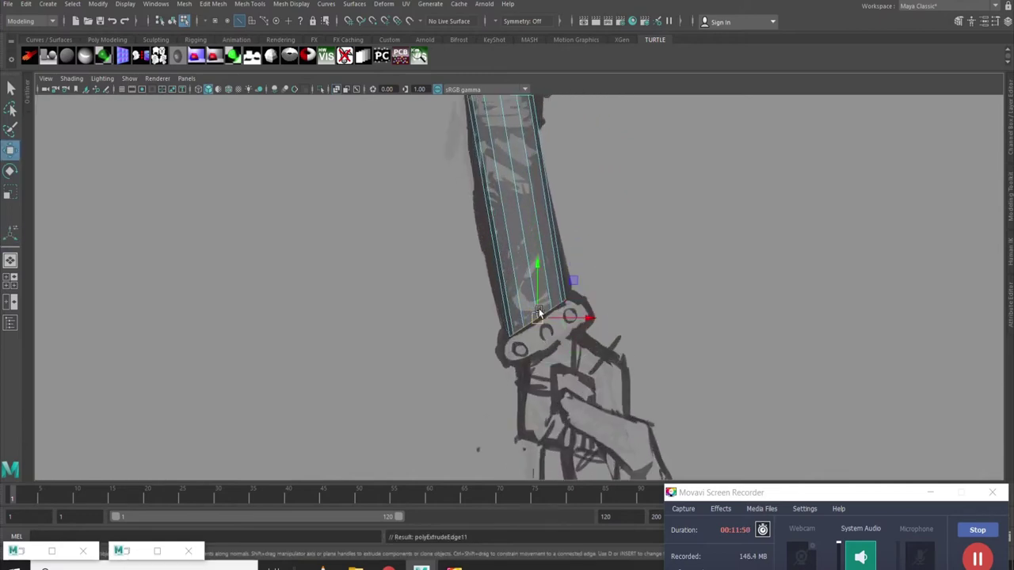
key("e")
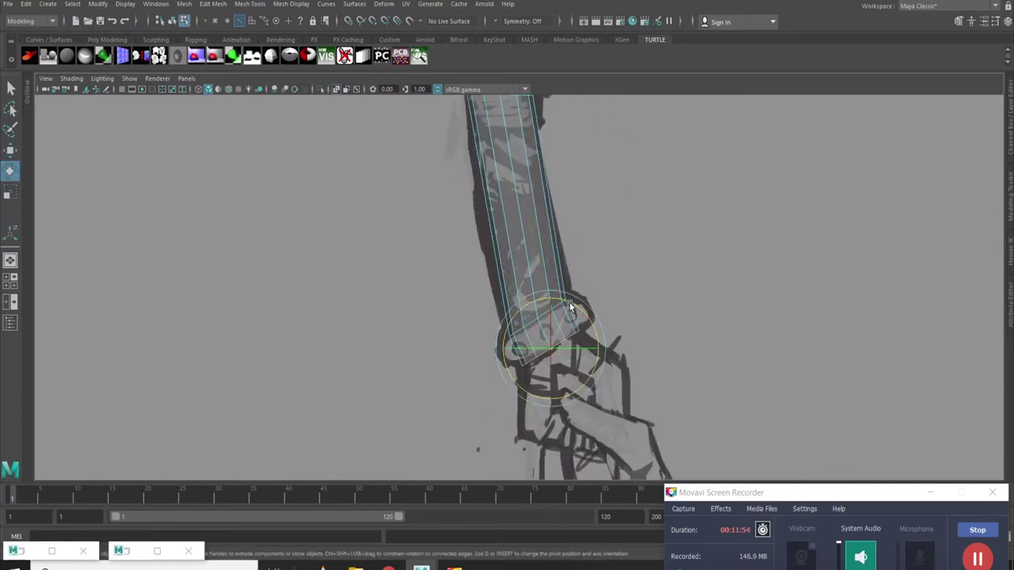
left_click_drag(571, 310, 572, 307)
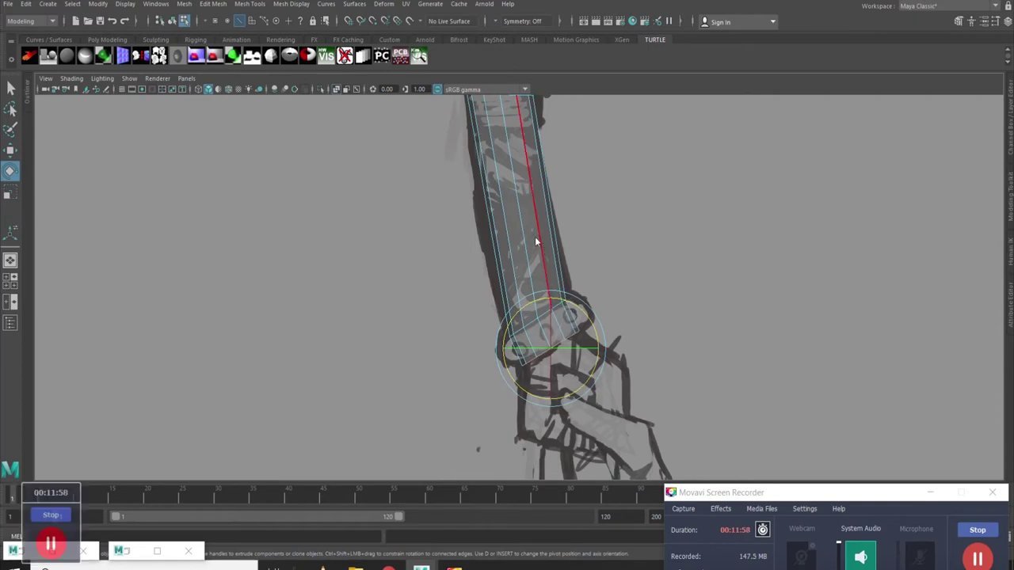
scroll(535, 239, "down", 3)
scroll(574, 227, "down", 3)
In perspective view, raise the whole handle mesh upward into place below the axe head
key("space")
key("space")
mouse_move(390, 225)
left_mouse_down("alt")
mouse_move(491, 322)
mouse_move(275, 205)
mouse_move(287, 274)
left_mouse_up("alt")
key("w")
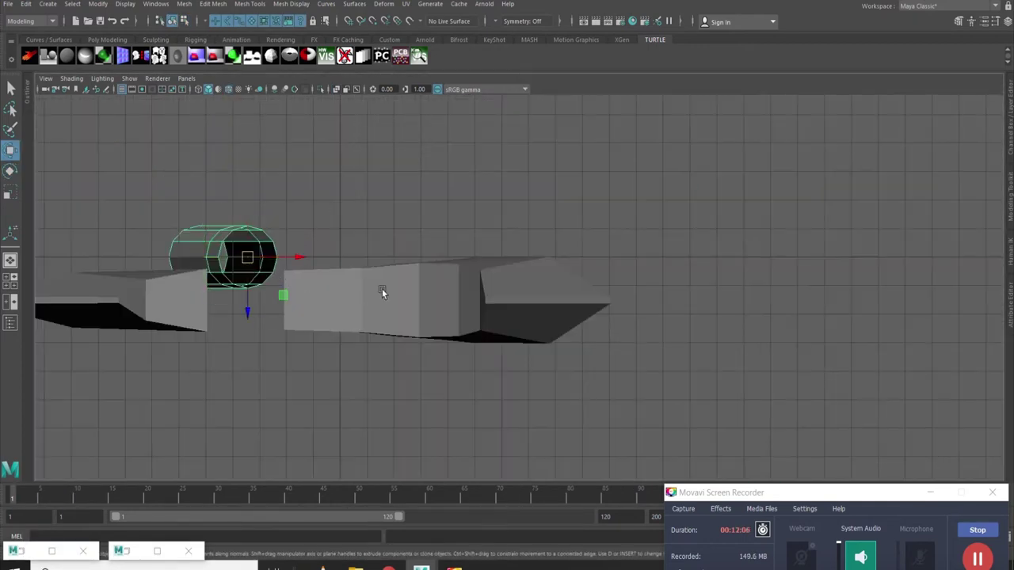
left_click(363, 294)
left_click_drag(297, 385, 297, 354)
mouse_move(559, 251)
left_mouse_down("alt")
mouse_move(640, 317)
mouse_move(505, 226)
mouse_move(544, 215)
mouse_move(446, 261)
mouse_move(401, 338)
left_mouse_up("alt")
scroll(401, 338, "up", 3)
left_click(47, 4)
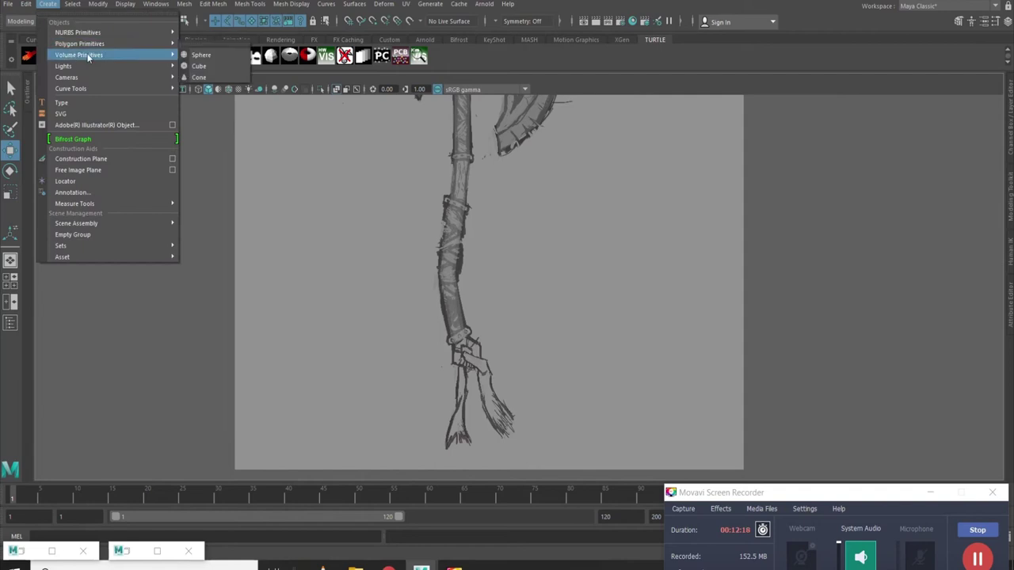
Place a polygon torus on the lower handle binding with radius 1.7 and 4 × 4 subdivisions
left_click(202, 89)
left_click(1006, 22)
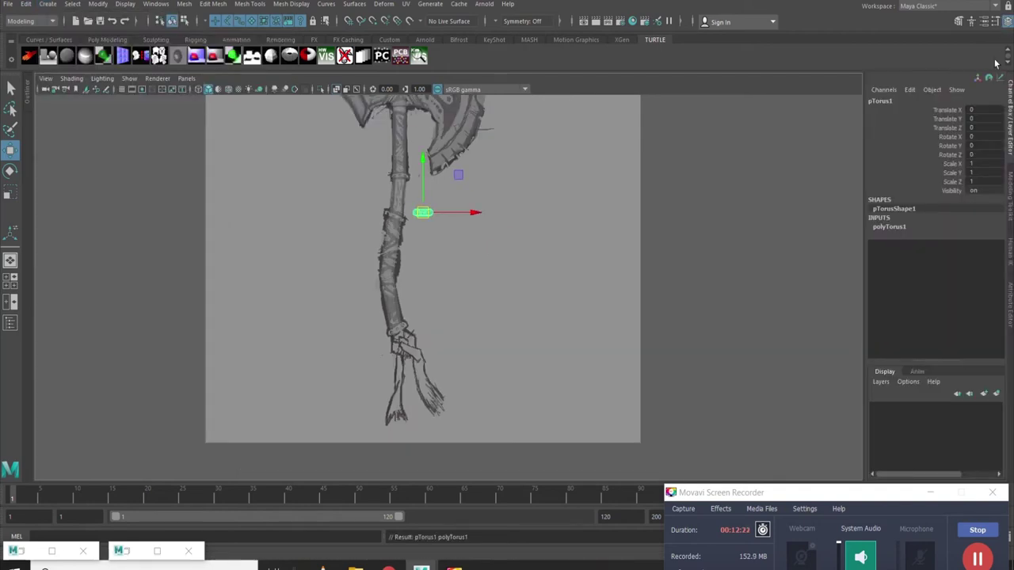
scroll(377, 228, "up", 2)
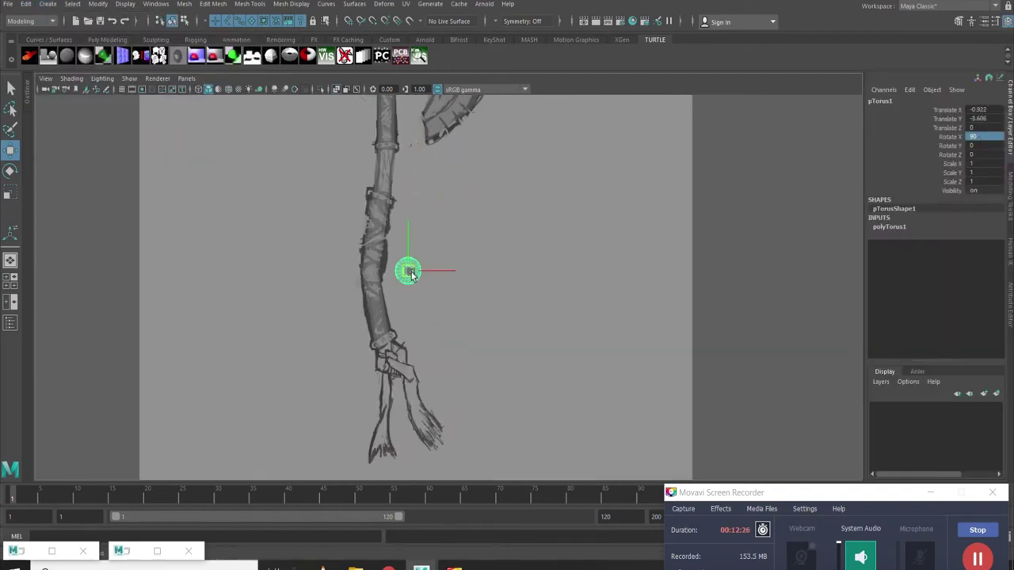
scroll(394, 303, "up", 3)
middle_click_drag(394, 304, 435, 267, "alt")
mouse_move(436, 267)
left_mouse_down()
mouse_move(436, 336)
mouse_move(418, 332)
left_mouse_up()
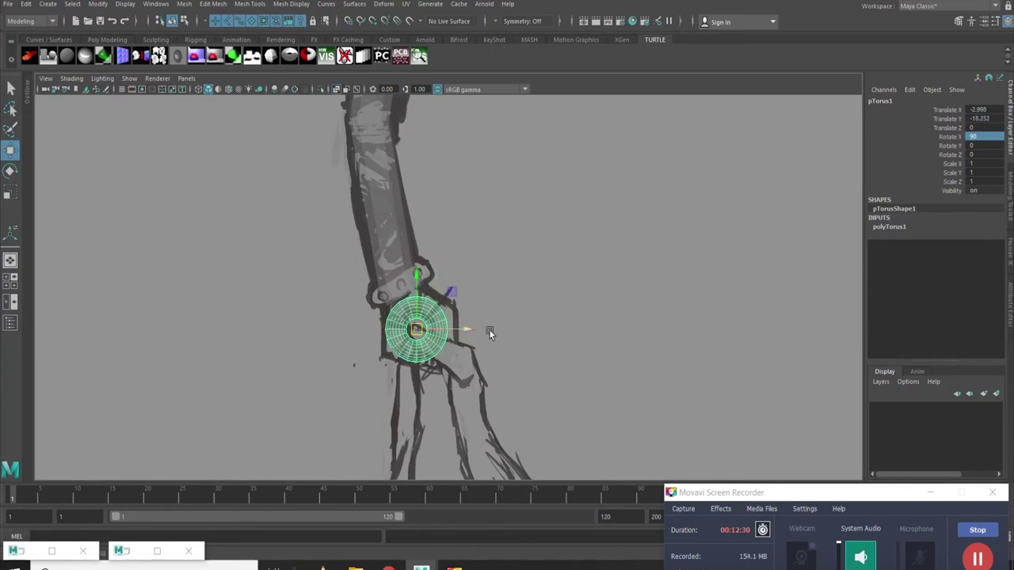
left_click(898, 228)
middle_click_drag(672, 265, 675, 266)
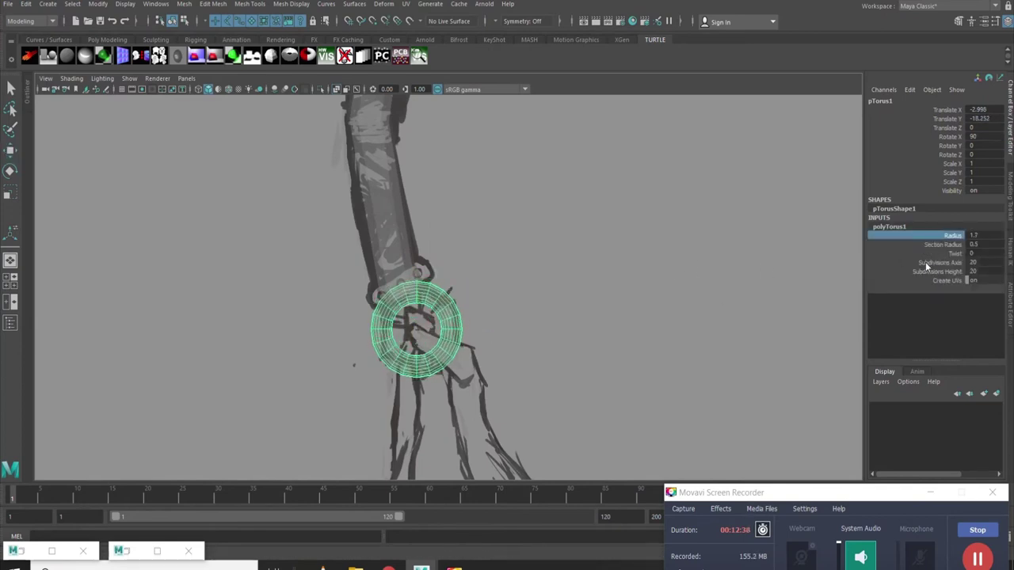
left_click_drag(925, 261, 916, 272)
middle_click_drag(638, 301, 577, 298)
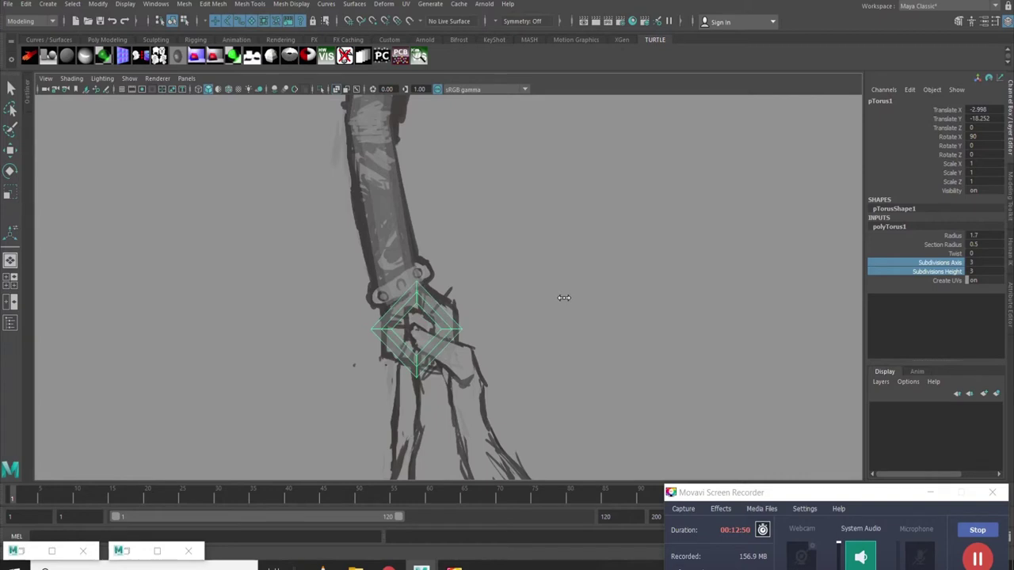
Tilt the square ring about 34° to match the binding and nudge it into place
key("e")
mouse_move(449, 324)
left_mouse_down()
mouse_move(426, 285)
mouse_move(442, 285)
left_mouse_up()
key("w")
key("e")
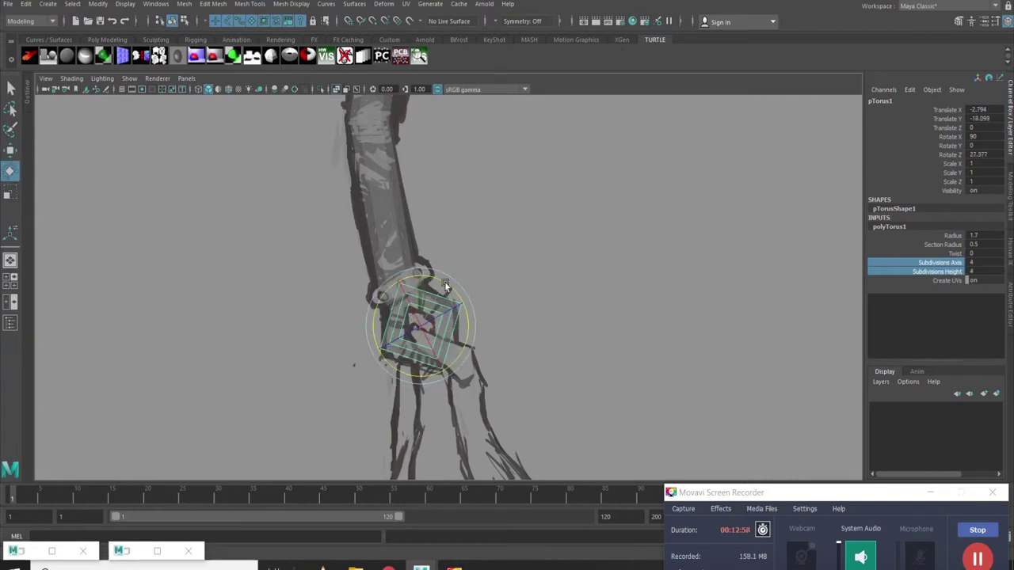
key("w")
mouse_move(441, 285)
left_mouse_down()
mouse_move(448, 301)
mouse_move(422, 323)
left_mouse_up()
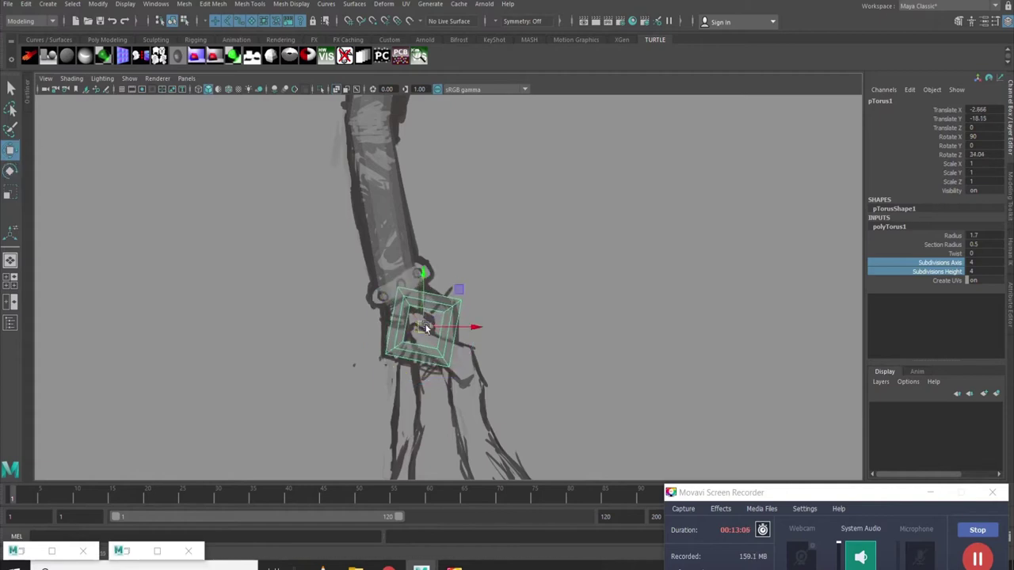
key("r")
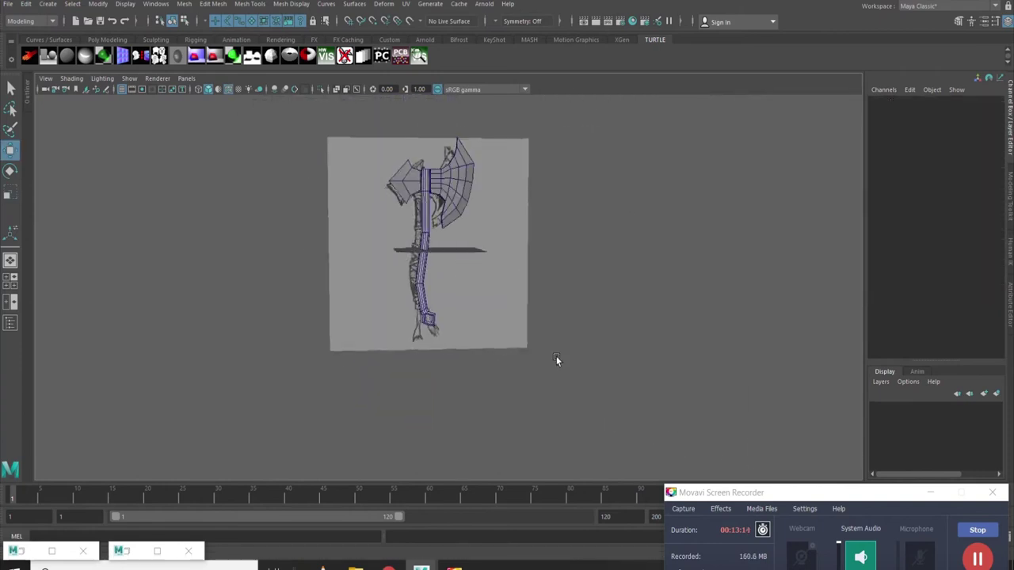
Select the square torus ring and set its Subdivisions Height to 6
scroll(556, 361, "up", 3)
scroll(454, 343, "up", 3)
mouse_move(491, 298)
left_mouse_down("alt")
mouse_move(446, 294)
mouse_move(452, 302)
left_mouse_up("alt")
left_click(451, 302)
key("f")
left_click(908, 266)
mouse_move(839, 270)
middle_mouse_down()
mouse_move(697, 274)
mouse_move(823, 274)
middle_mouse_up()
left_click(935, 271)
mouse_move(792, 304)
middle_mouse_down()
mouse_move(607, 303)
mouse_move(616, 304)
middle_mouse_up()
mouse_move(594, 303)
left_mouse_down("alt")
mouse_move(509, 294)
mouse_move(441, 328)
mouse_move(351, 313)
mouse_move(449, 267)
left_mouse_up("alt")
Scale the torus ring's edges in Edge mode so it fits around the handle's lower end
right_click(448, 267)
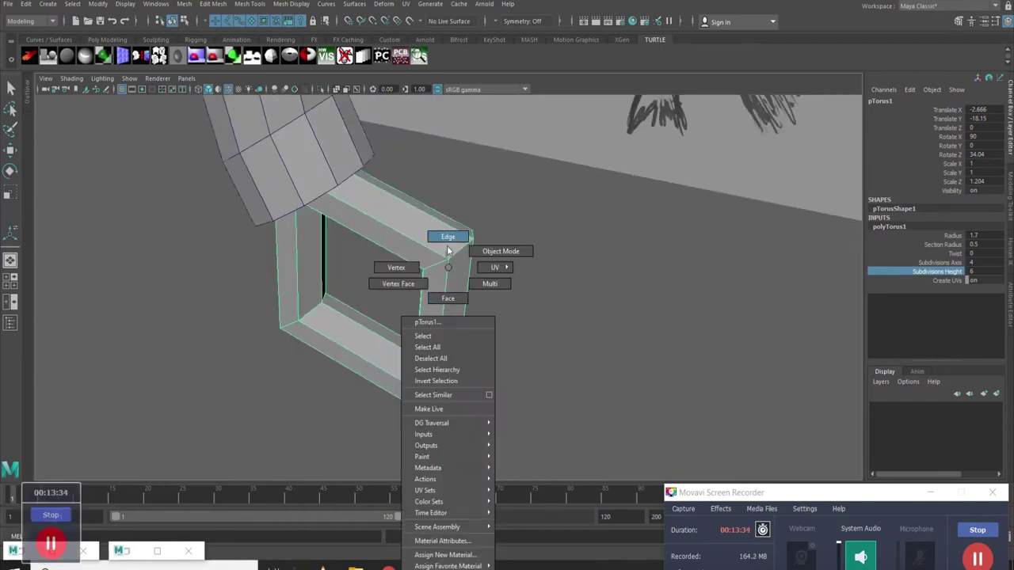
left_click(434, 239)
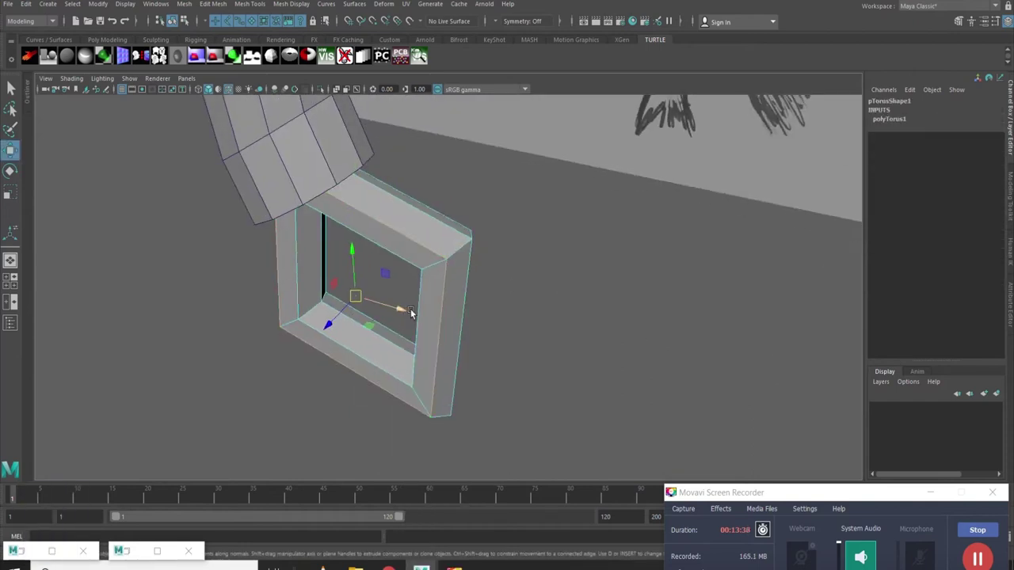
left_click_drag(411, 315, 384, 290, "alt")
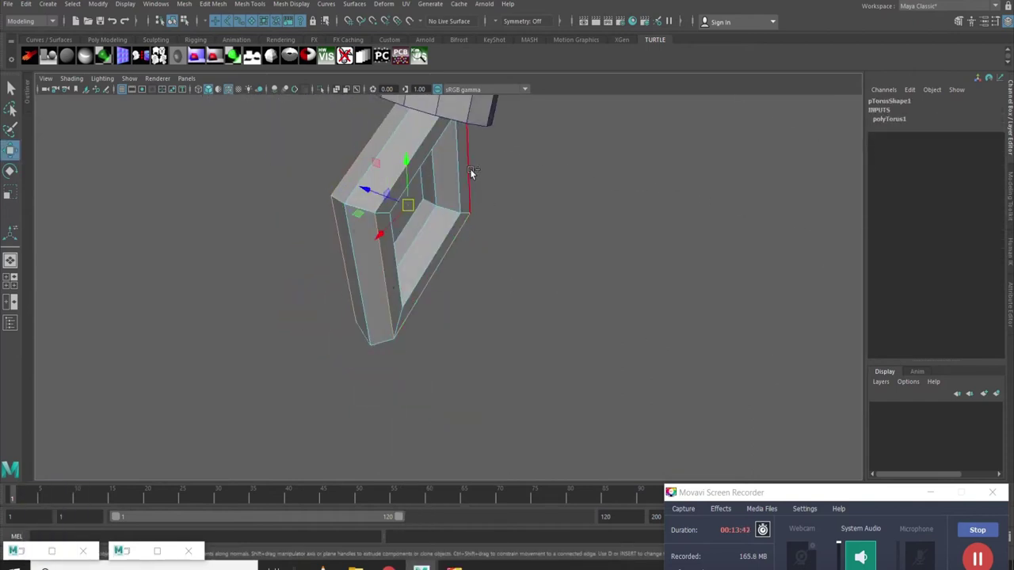
mouse_move(470, 168)
left_mouse_down("alt")
mouse_move(468, 323)
mouse_move(587, 390)
mouse_move(435, 322)
mouse_move(471, 245)
mouse_move(433, 272)
mouse_move(446, 346)
mouse_move(579, 367)
mouse_move(381, 343)
left_mouse_up("alt")
key("r")
right_click(521, 301)
mouse_move(548, 312)
left_mouse_down("alt")
mouse_move(538, 409)
mouse_move(480, 309)
left_mouse_up("alt")
left_click(480, 308)
key("space")
right_click_drag(479, 309, 455, 305, "alt")
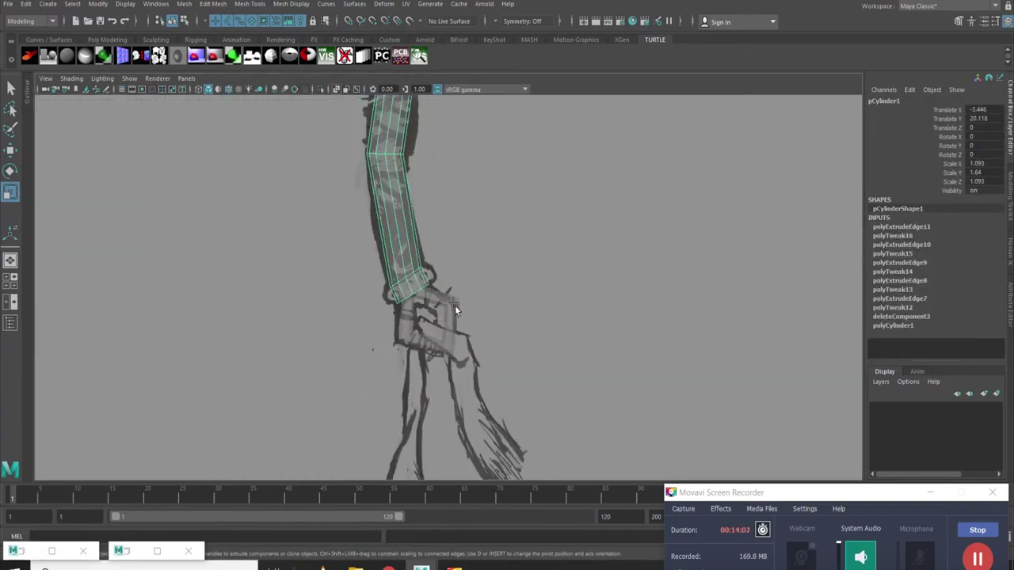
Extrude the handle's front faces under the axe head with a 0.6 thickness
left_click_drag(455, 304, 472, 268, "alt")
right_click_drag(472, 269, 477, 295, "alt")
left_click(420, 272)
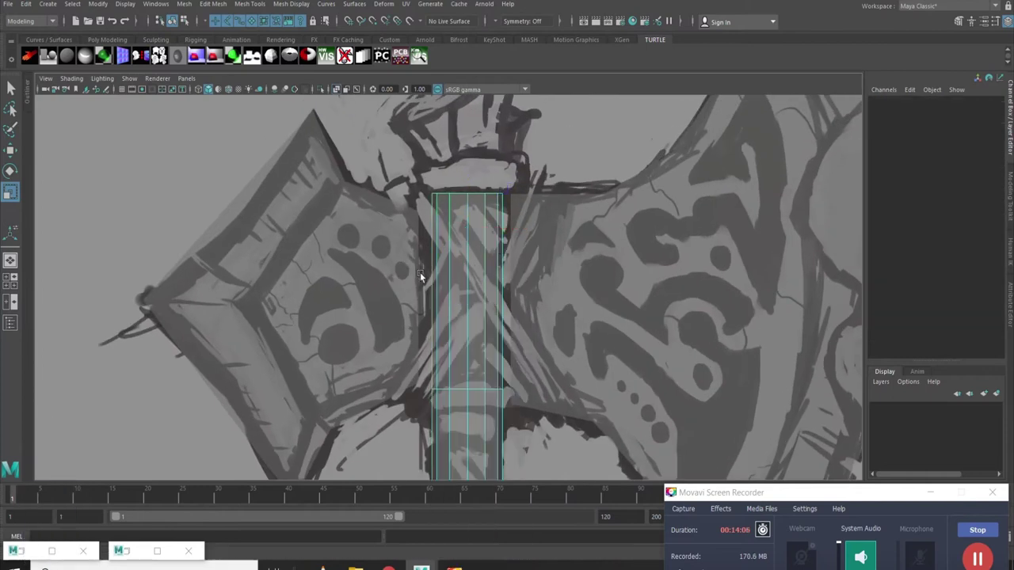
left_click_drag(419, 271, 513, 306)
key("ctrl+e")
left_click_drag(665, 302, 669, 301)
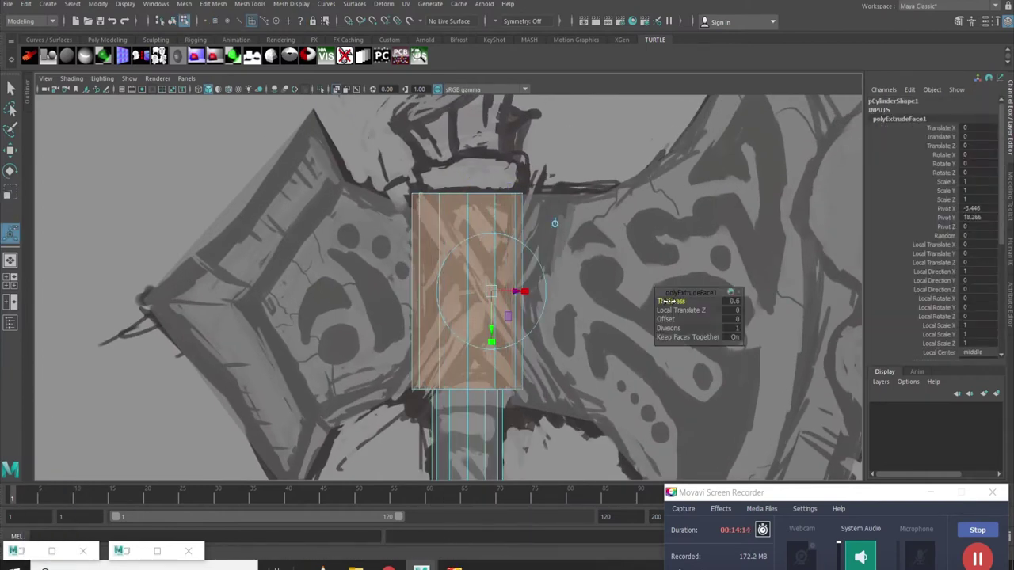
In the top view, move the axe-head vertices beside the handle hole to meet the widened handle
key("space")
key("space")
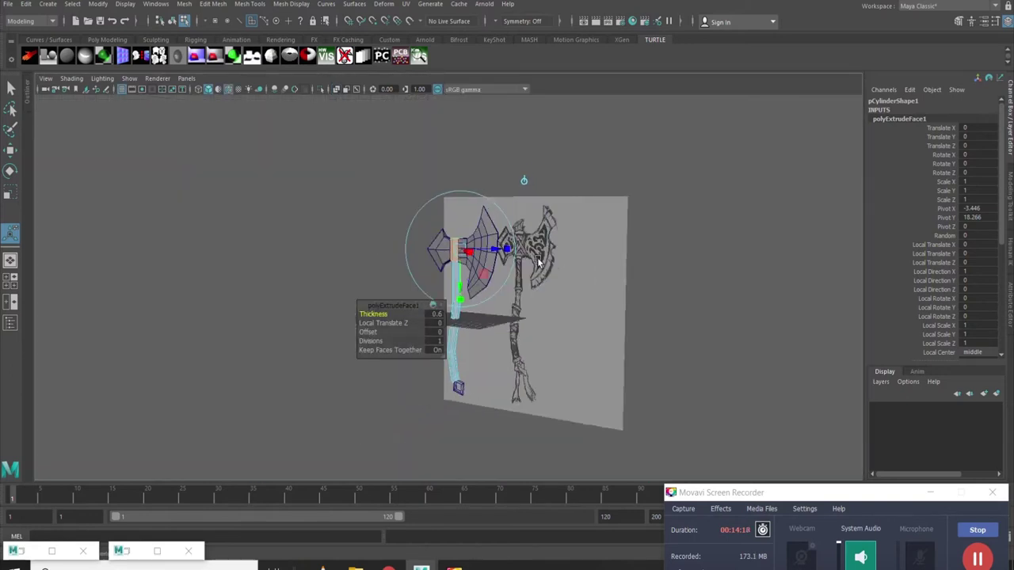
scroll(539, 264, "up", 5)
left_click_drag(469, 313, 507, 261, "alt")
right_click_drag(464, 254, 515, 248)
mouse_move(462, 292)
left_mouse_down("alt")
mouse_move(496, 308)
mouse_move(443, 262)
left_mouse_up("alt")
key("space")
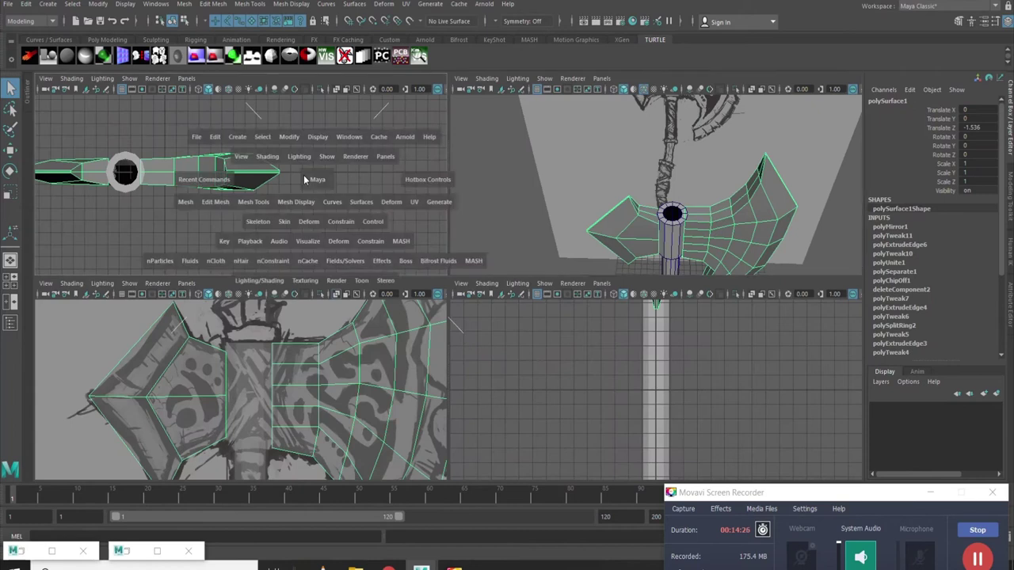
scroll(437, 294, "up", 2)
key("F8")
key("space")
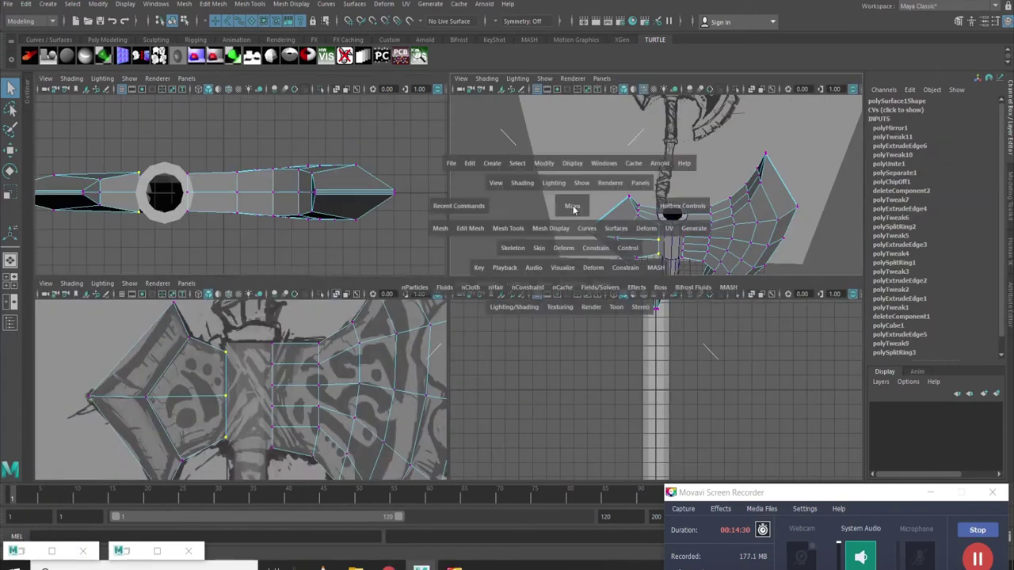
key("space")
scroll(486, 238, "up", 3)
left_click(487, 227)
key("w")
key("space")
key("space")
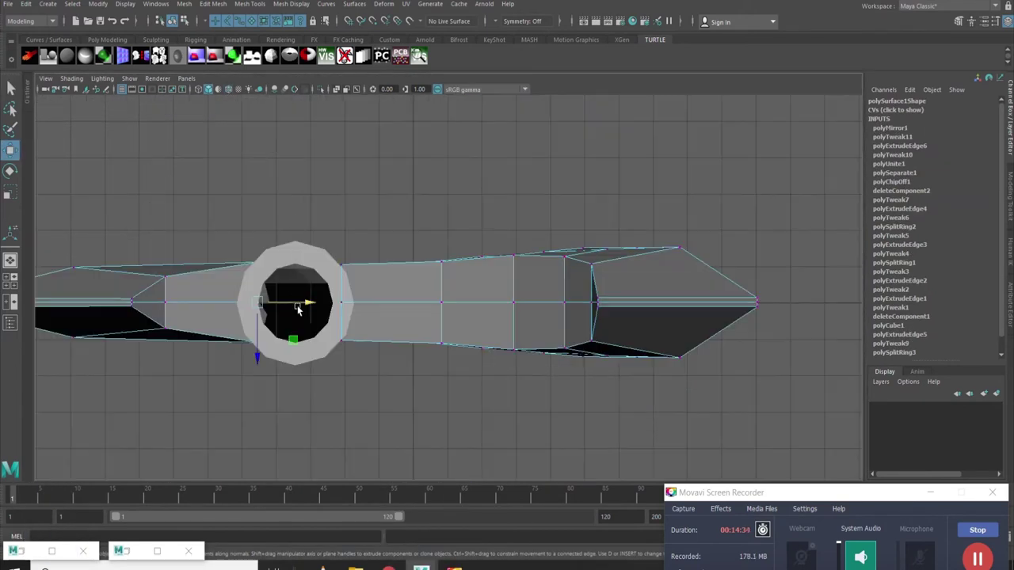
middle_click_drag(261, 352, 259, 345)
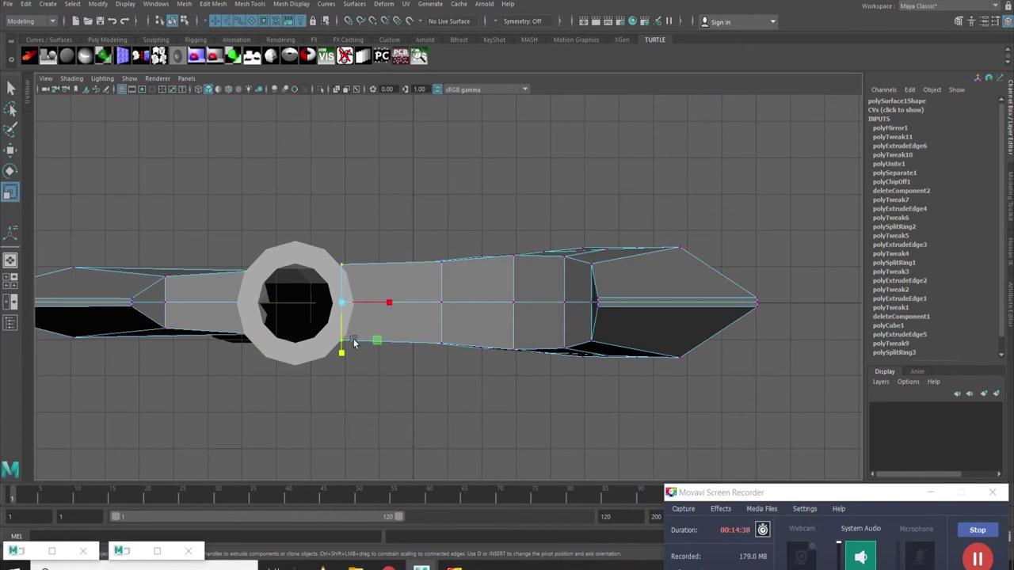
Orbit around the axe head and select the handle cylinder in the front view
key("space")
right_click_drag(543, 237, 504, 275)
left_click_drag(505, 276, 504, 309, "alt")
scroll(482, 294, "up", 3)
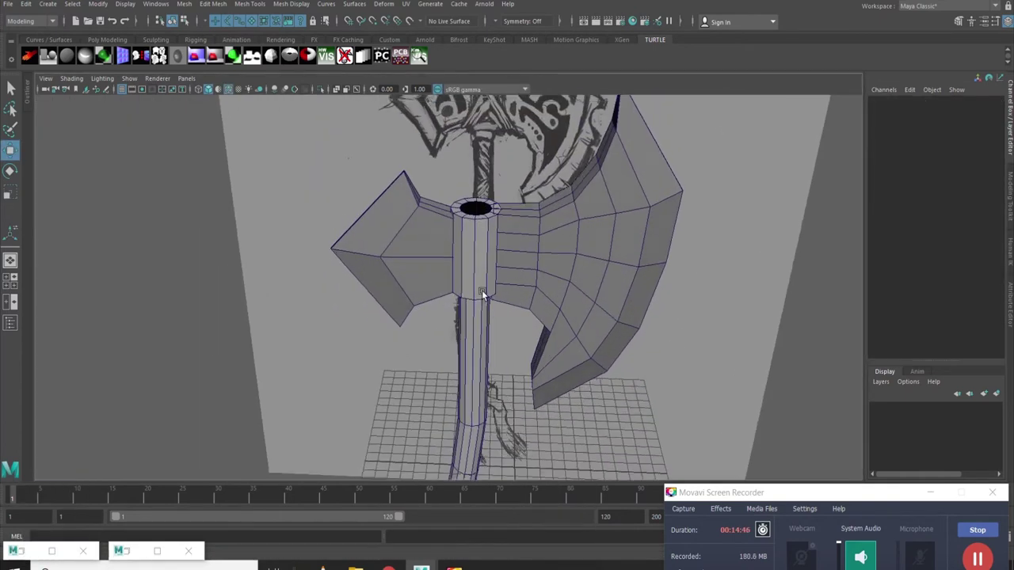
left_click(482, 294)
key("space")
key("space")
scroll(465, 320, "up", 2)
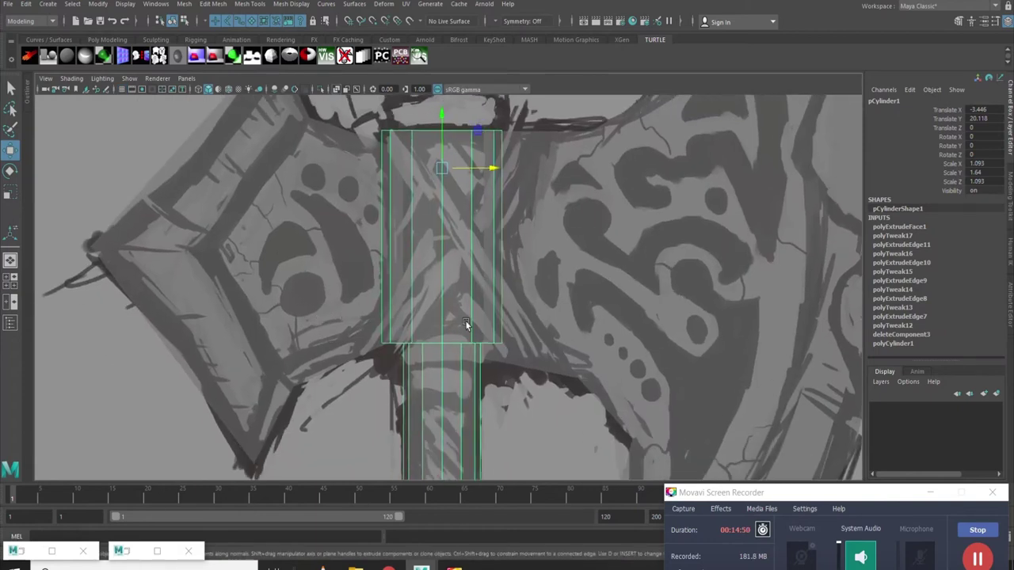
Select the handle's top edge loop and extrude it upward through the axe head
key("space")
key("space")
scroll(434, 358, "down", 3)
scroll(434, 282, "down", 2)
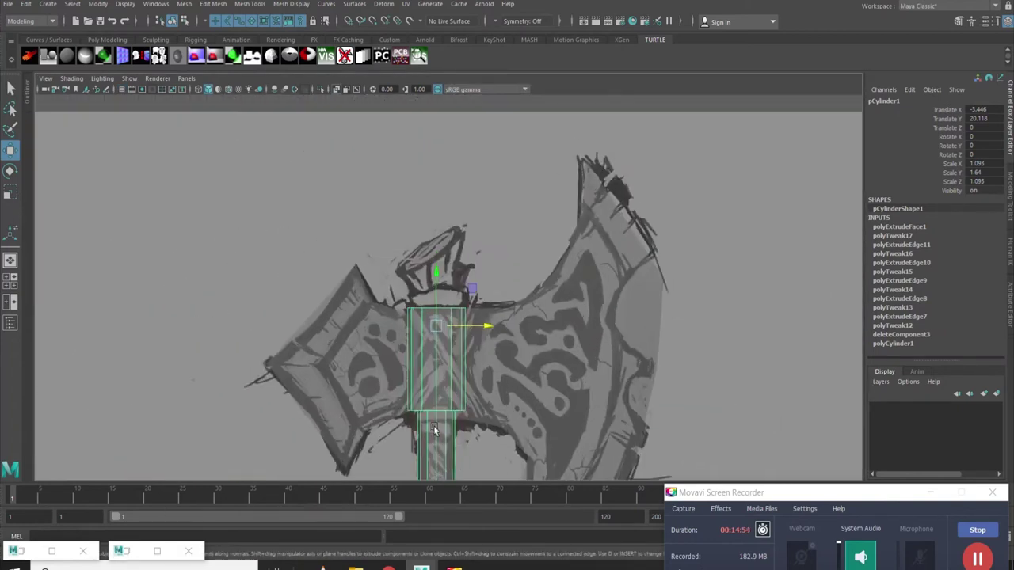
scroll(476, 229, "up", 5)
key("space")
key("space")
scroll(500, 202, "up", 3)
scroll(507, 206, "up", 2)
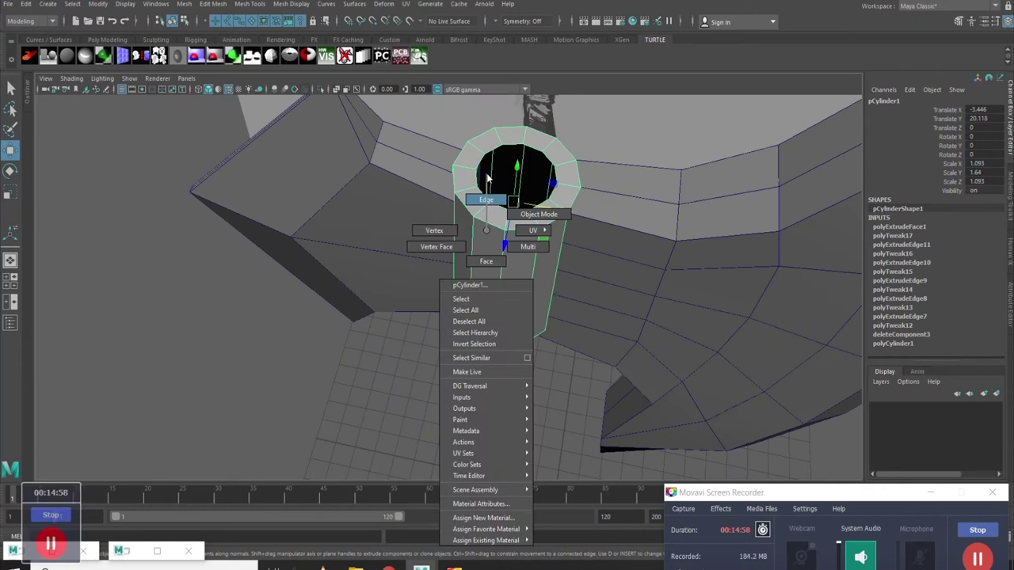
right_click_drag(491, 226, 475, 253)
key("space")
key("space")
key("ctrl+e")
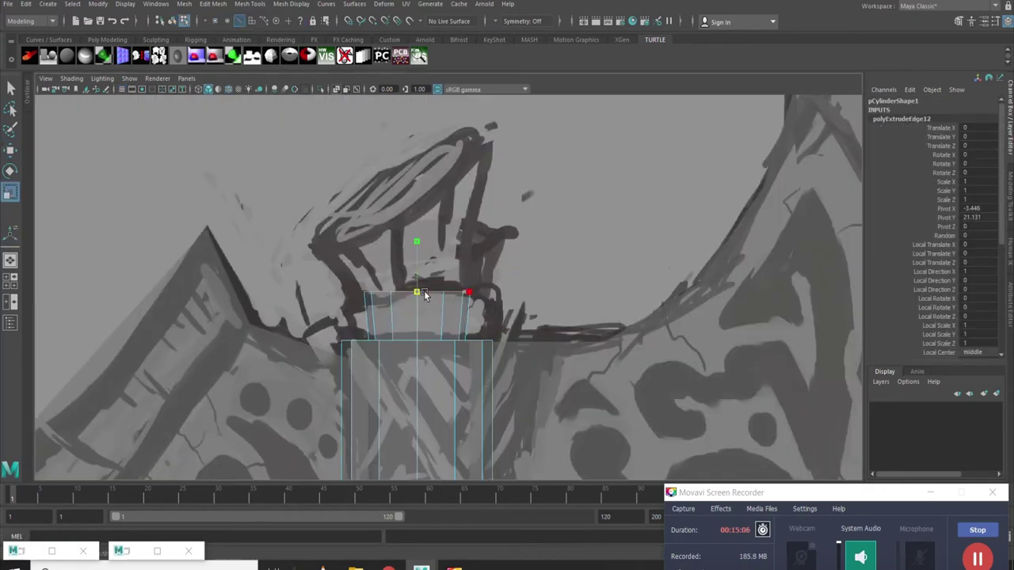
key("e")
Extrude the top loop again, raise it and tilt it to follow the sketch
key("ctrl+e")
left_click_drag(443, 252, 444, 222)
key("e")
key("r")
mouse_move(441, 181)
left_mouse_down()
mouse_move(407, 218)
mouse_move(400, 200)
left_mouse_up()
key("w")
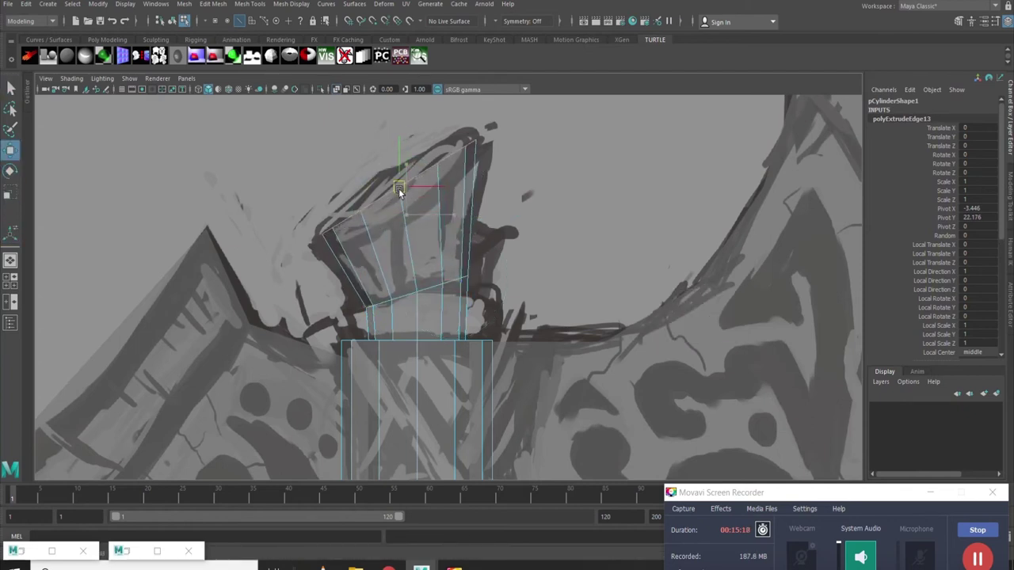
key("e")
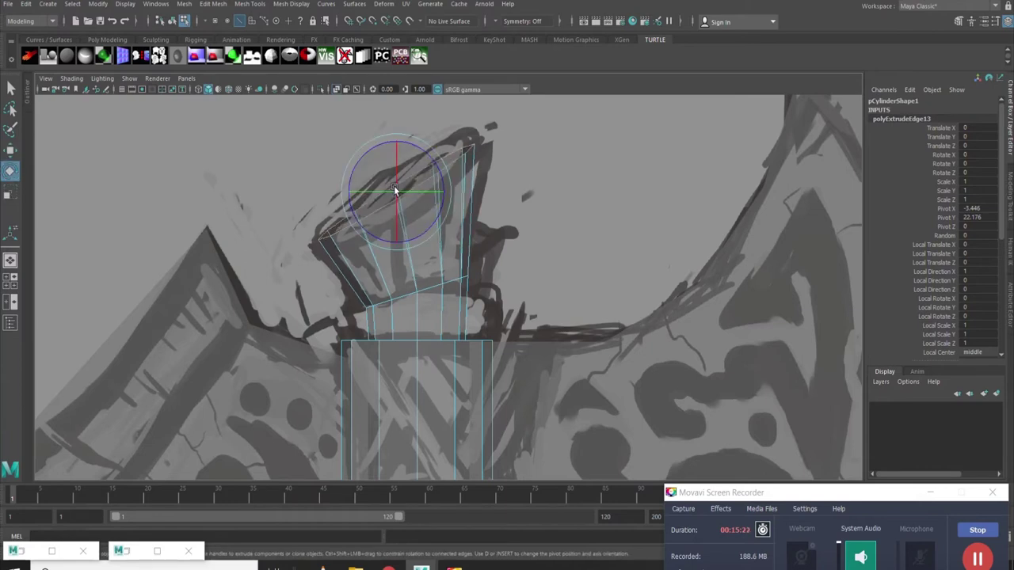
Extrude the rim once more, shrink it inward and cap the top with Fill Hole
key("space")
key("space")
left_click_drag(468, 284, 510, 202, "alt")
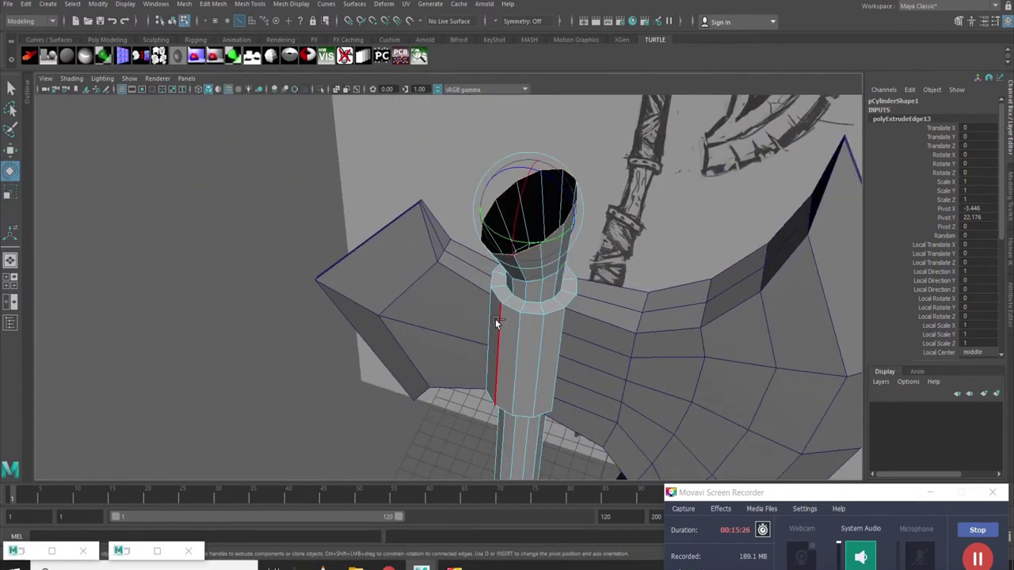
key("ctrl+e")
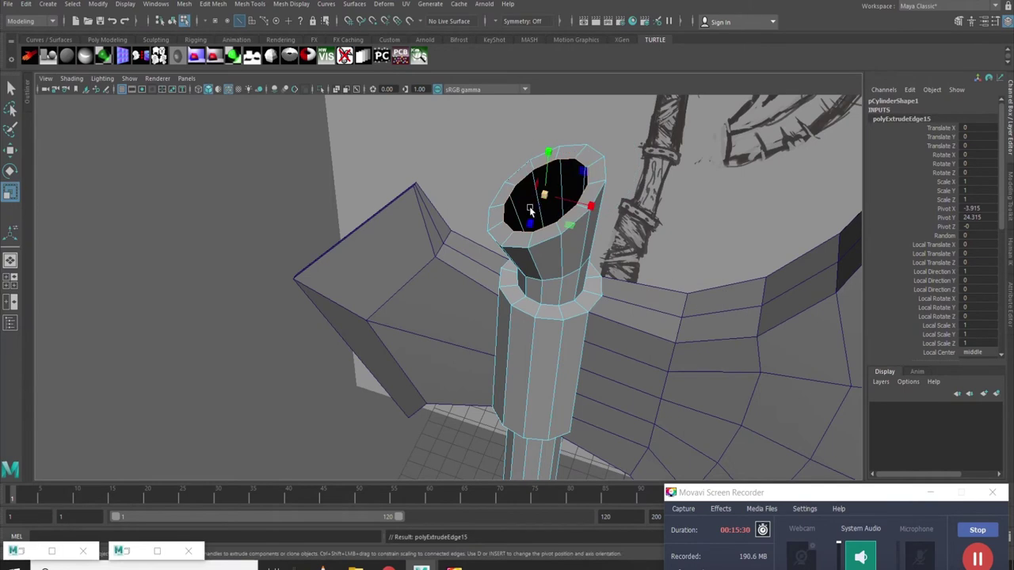
left_click_drag(530, 210, 508, 196)
left_click(183, 6)
right_click_drag(565, 246, 260, 238)
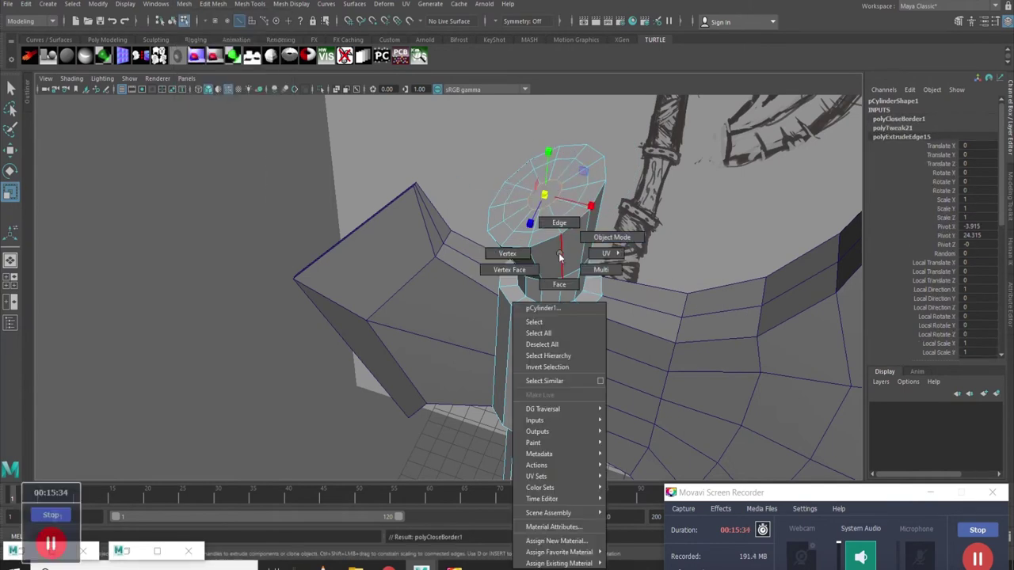
key("a")
mouse_move(524, 311)
left_mouse_down("alt")
mouse_move(422, 248)
mouse_move(423, 235)
left_mouse_up("alt")
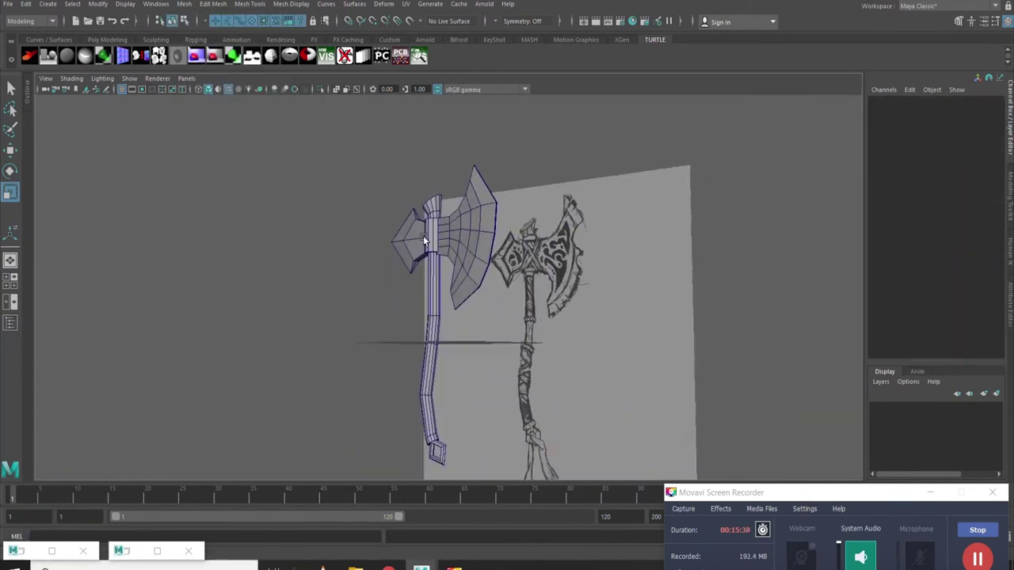
Select the reference sketch plane, imagePlane1, and frame it with F
scroll(411, 392, "up", 5)
scroll(410, 393, "down", 3)
scroll(339, 339, "down", 3)
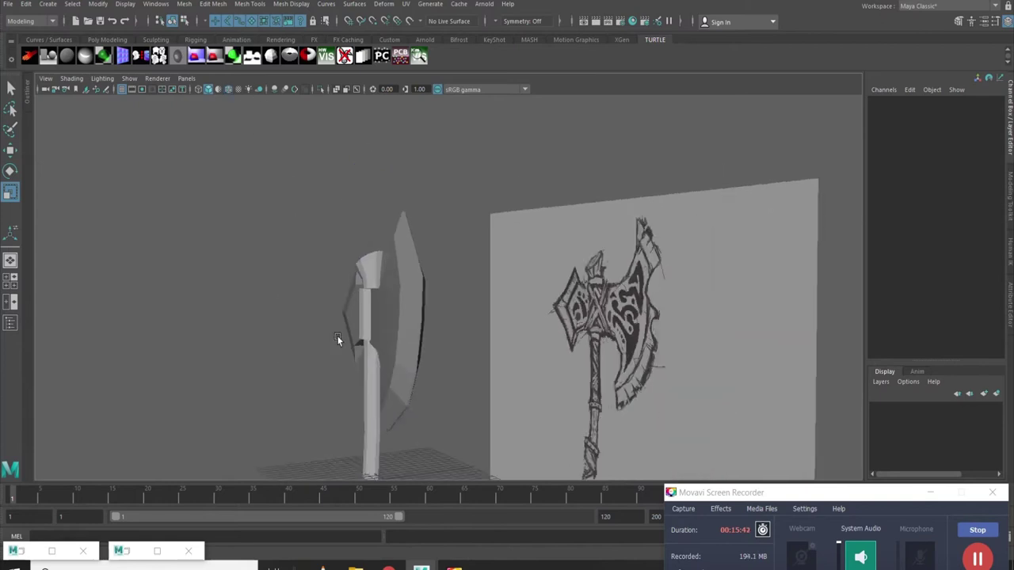
left_click_drag(339, 339, 356, 296, "alt")
mouse_move(120, 92)
left_mouse_down("alt")
mouse_move(301, 255)
mouse_move(124, 91)
left_mouse_up("alt")
left_click_drag(240, 181, 403, 277)
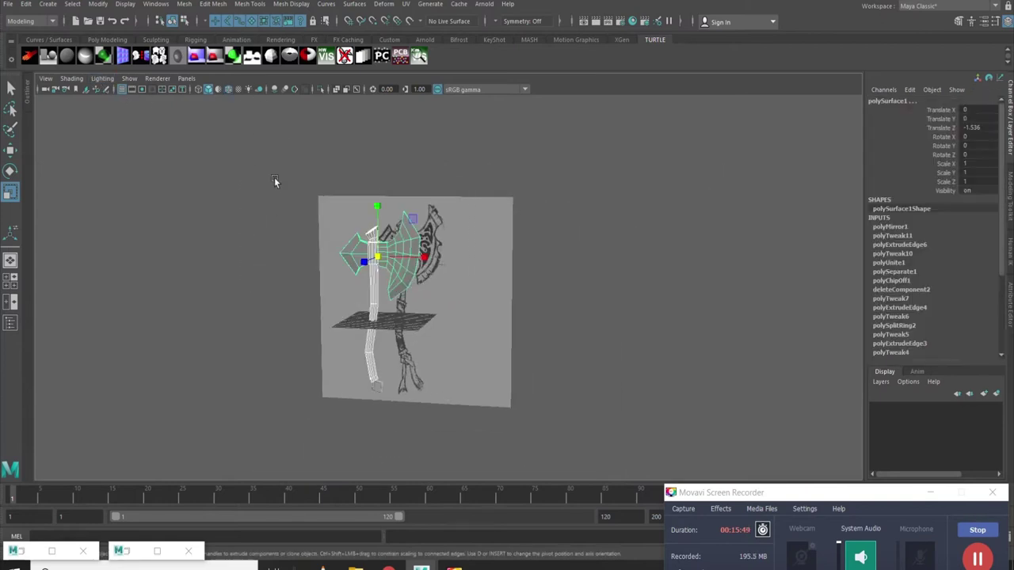
left_click(462, 346)
key("f")
Move the sketch plane up along Y so it lines up with the axe model
scroll(294, 282, "down", 3)
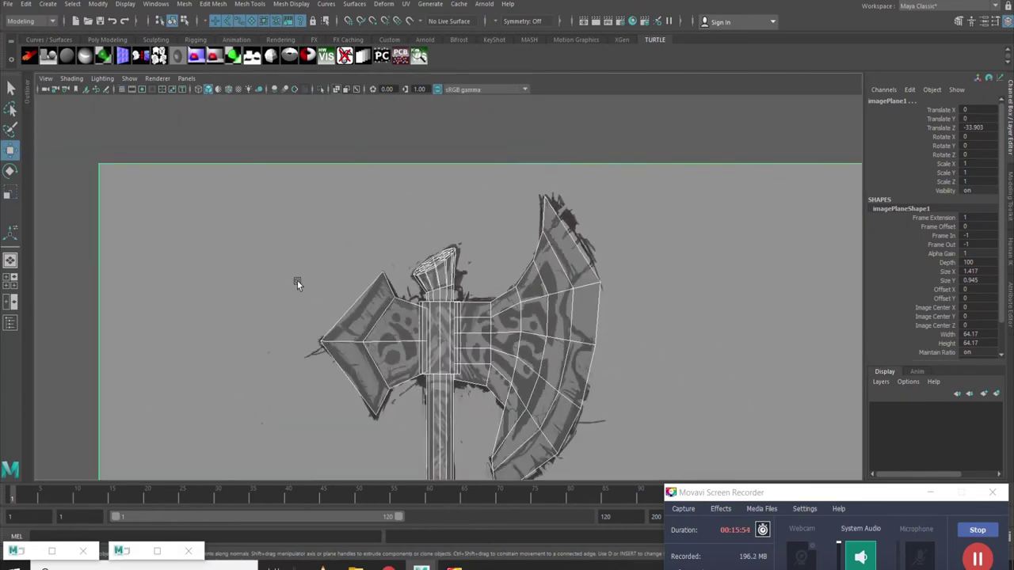
scroll(294, 282, "down", 2)
scroll(477, 383, "down", 2)
mouse_move(458, 327)
left_mouse_down()
mouse_move(456, 244)
mouse_move(556, 266)
left_mouse_up()
left_click(574, 313)
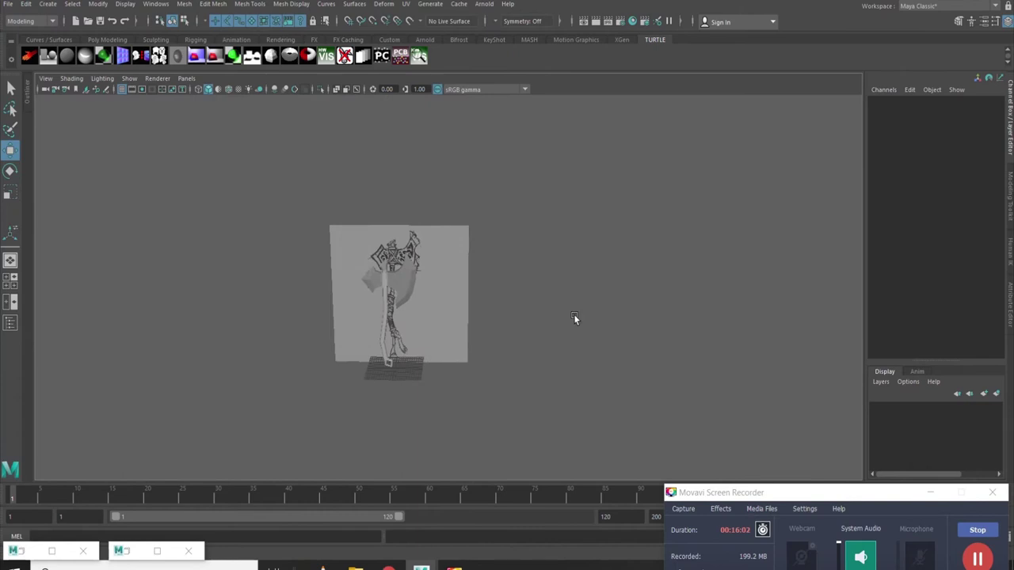
mouse_move(574, 313)
left_mouse_down("alt")
mouse_move(566, 293)
mouse_move(550, 340)
mouse_move(526, 341)
mouse_move(511, 383)
left_mouse_up("alt")
scroll(557, 301, "up", 3)
scroll(461, 331, "down", 3)
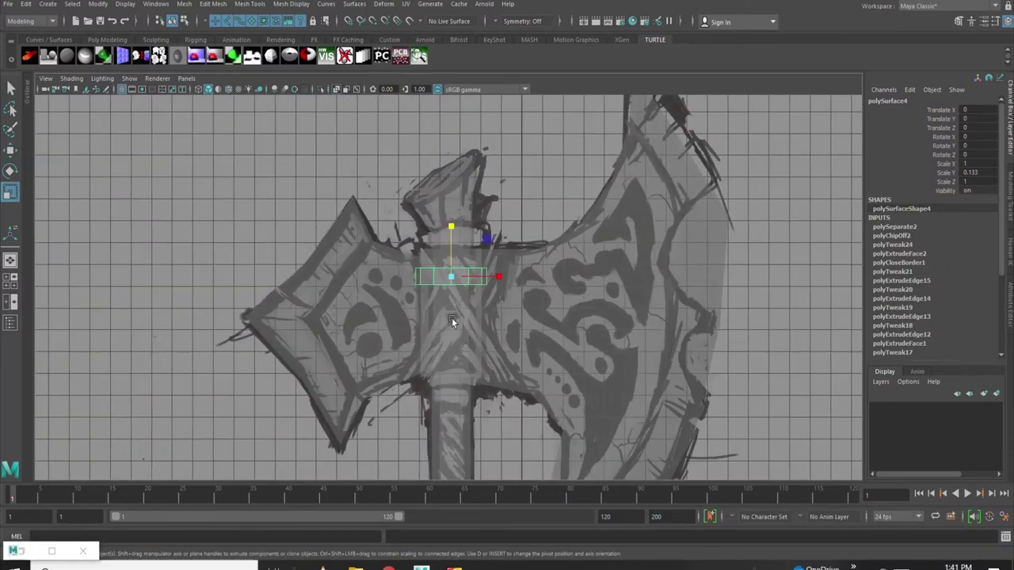
Lift the thin band piece slightly and scale it a bit wider around the handle
scroll(461, 331, "up", 3)
scroll(460, 228, "up", 2)
left_click_drag(460, 228, 458, 145)
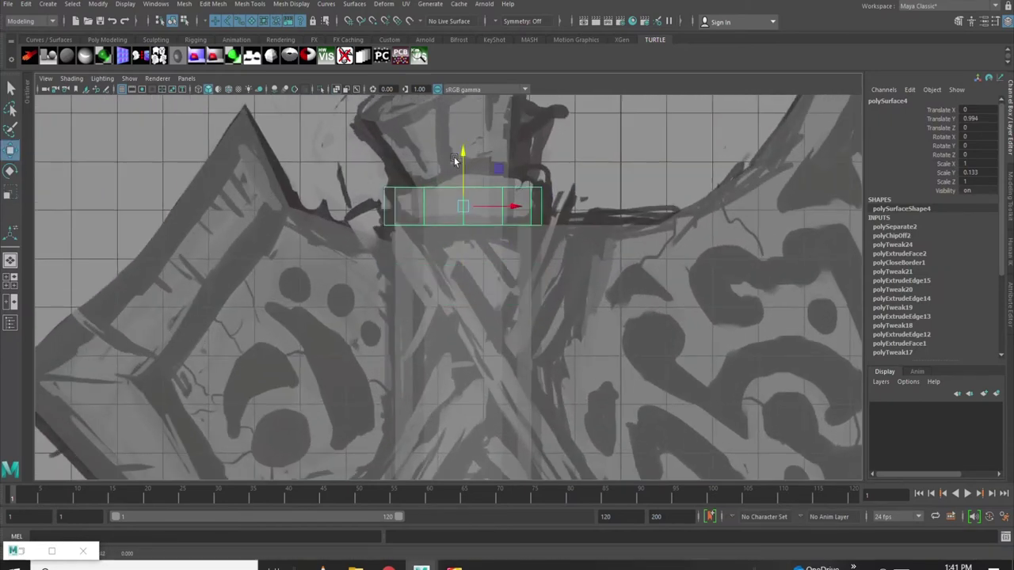
key("r")
left_click_drag(467, 208, 472, 207)
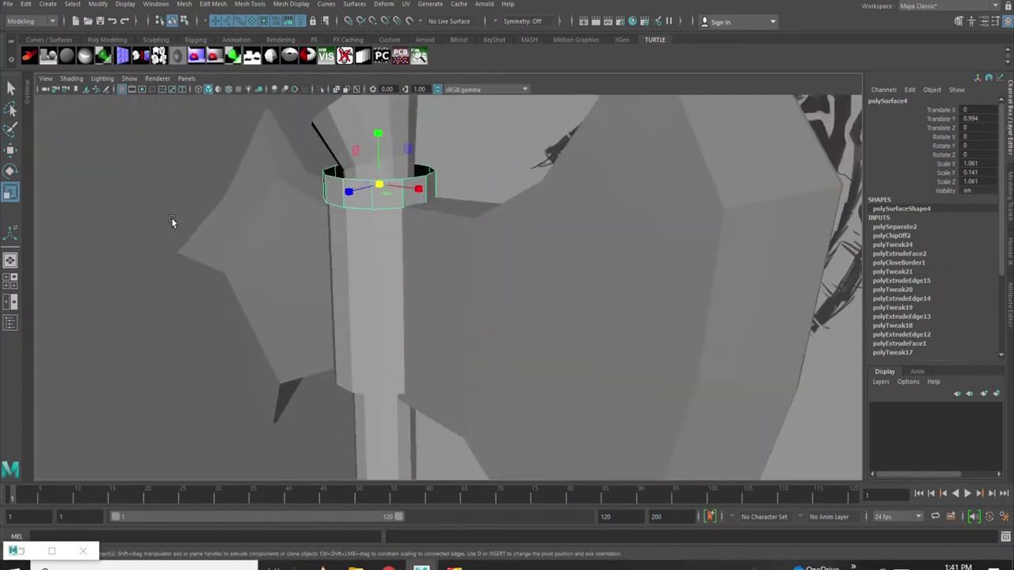
left_click_drag(185, 232, 429, 287, "alt")
Select the band's faces, extrude its border edges and close it with Mesh > Fill Hole
right_click(446, 285)
left_click(441, 298)
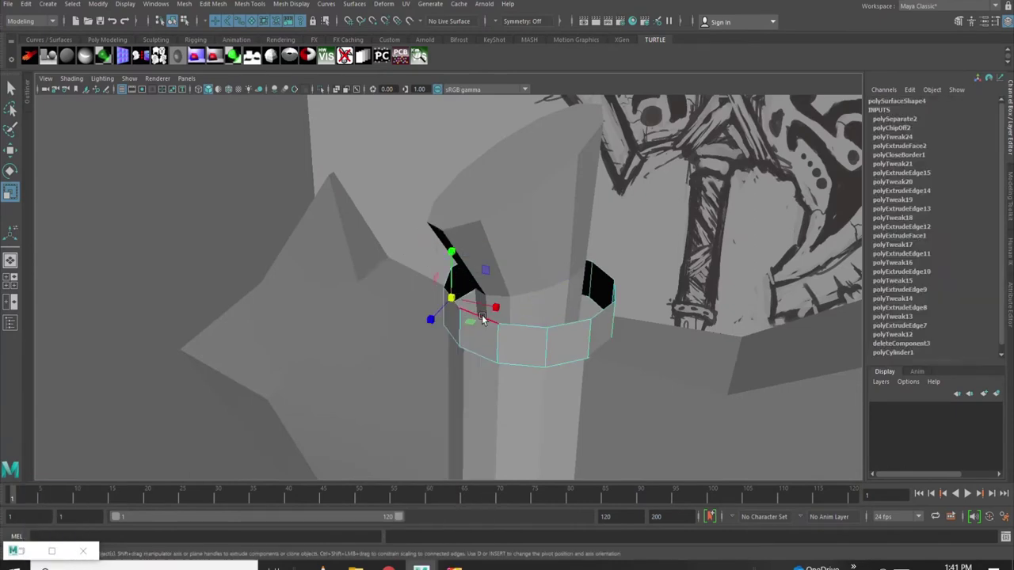
left_click_drag(524, 325, 473, 252, "alt")
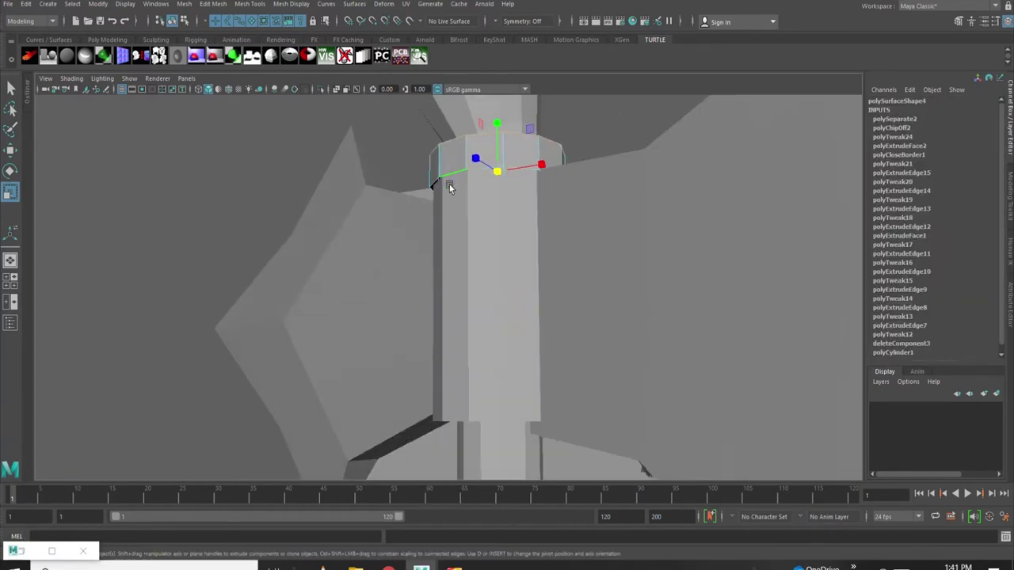
key("space")
left_click_drag(467, 222, 447, 267, "alt")
scroll(446, 266, "up", 2)
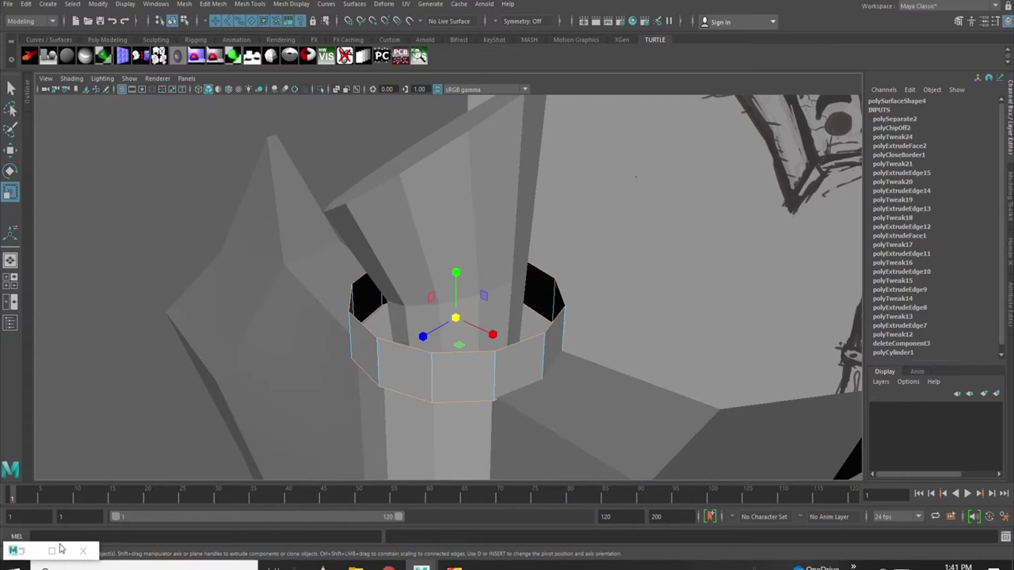
key("ctrl+e")
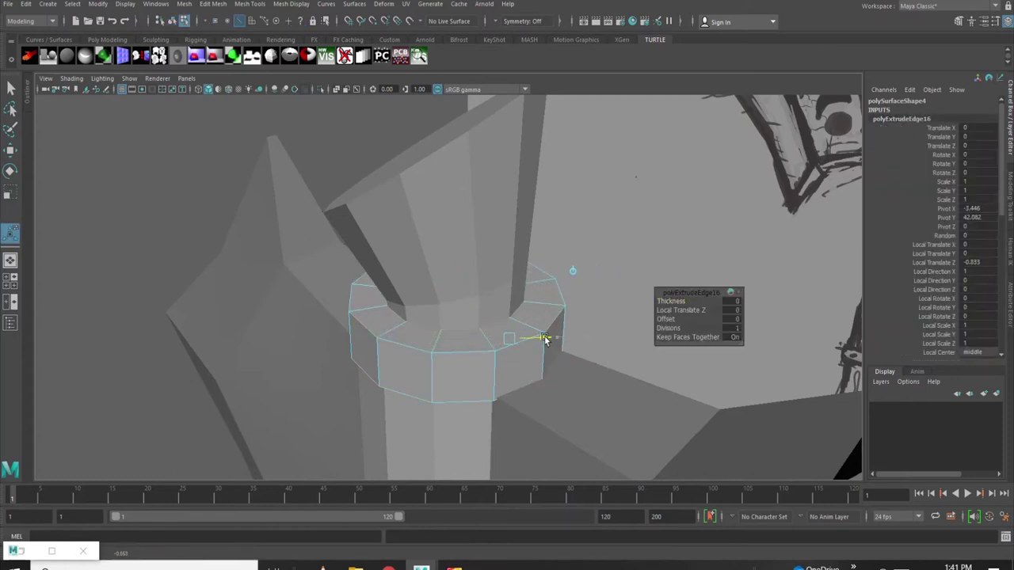
left_click(183, 3)
left_click(202, 76)
mouse_move(340, 202)
left_mouse_down("alt")
mouse_move(430, 294)
mouse_move(442, 321)
left_mouse_up("alt")
Bevel the ring's faces with Edit Mesh > Bevel and lower the Fraction to 0.3
key("F8")
mouse_move(317, 170)
left_mouse_down("alt")
mouse_move(595, 290)
mouse_move(648, 343)
left_mouse_up("alt")
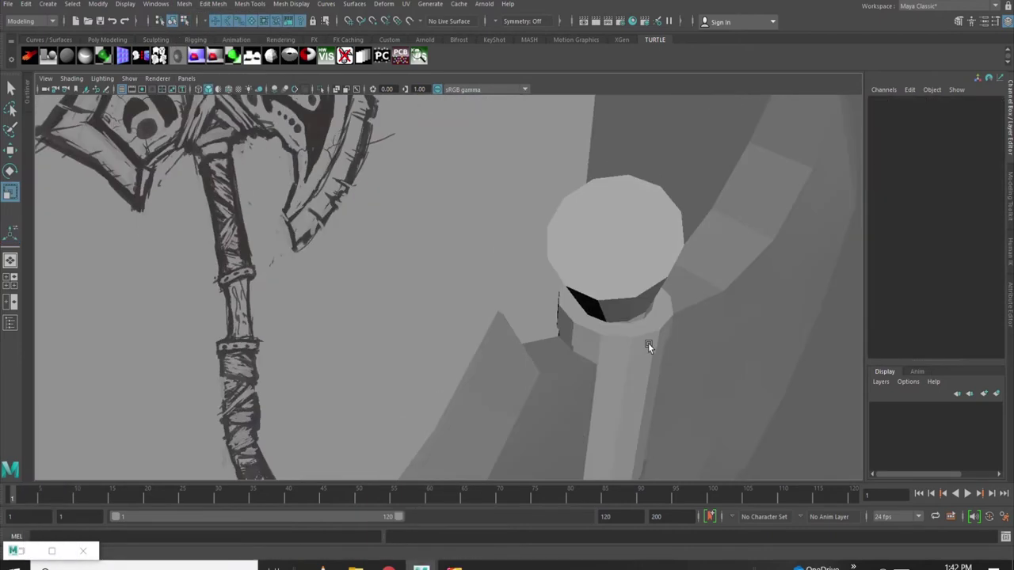
key("space")
key("space")
key("f")
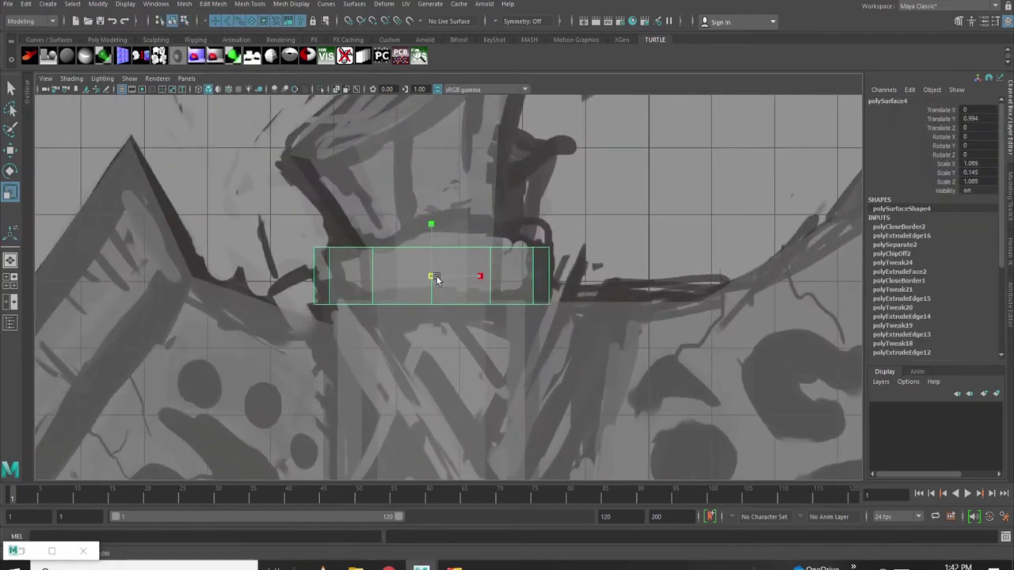
mouse_move(527, 212)
left_mouse_down("alt")
mouse_move(494, 218)
mouse_move(663, 378)
mouse_move(501, 315)
mouse_move(518, 267)
left_mouse_up("alt")
right_click(518, 267)
left_click(518, 298)
left_click(522, 369)
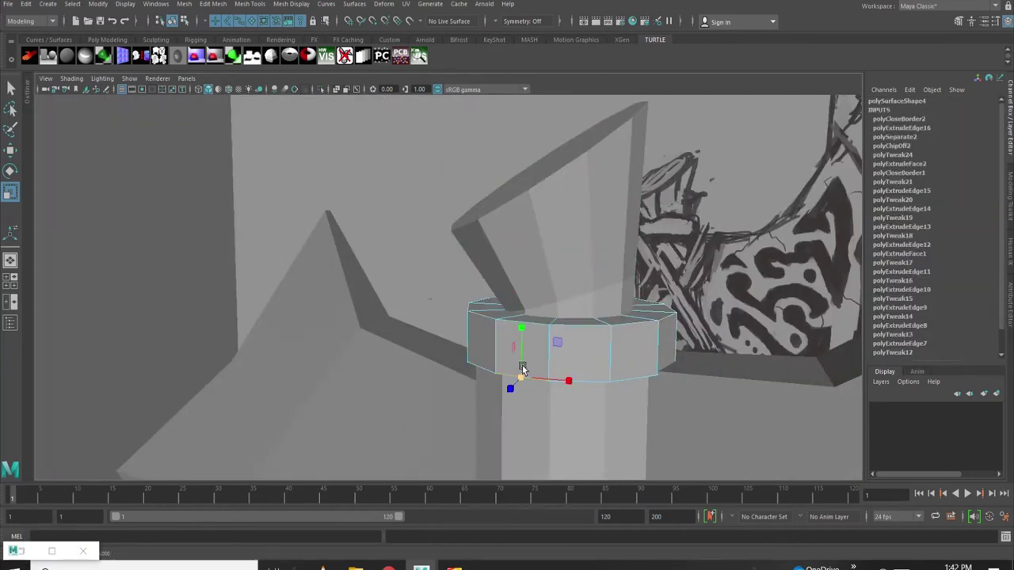
left_click(213, 4)
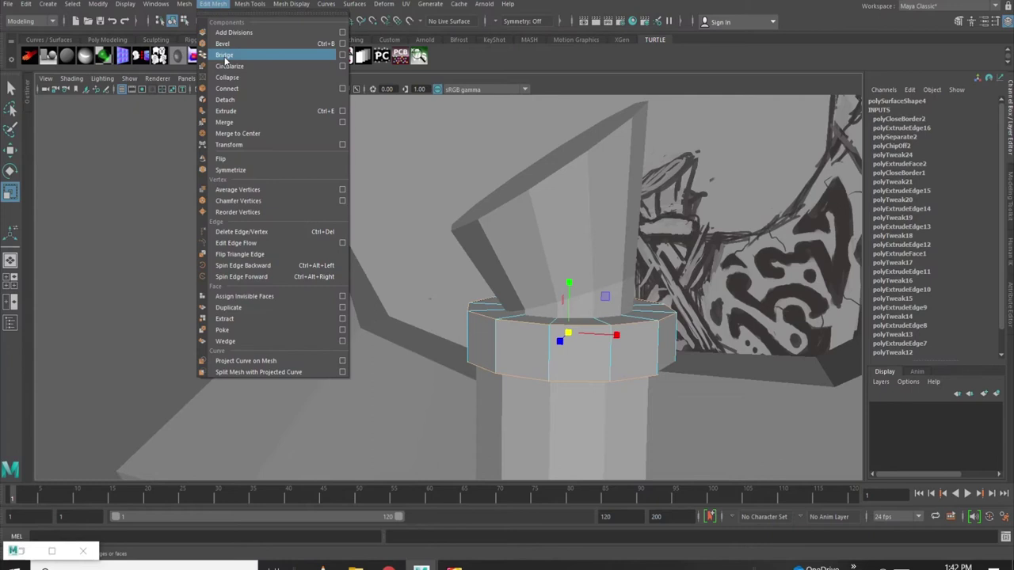
left_click(226, 49)
mouse_move(417, 265)
left_mouse_down("alt")
mouse_move(507, 330)
mouse_move(602, 317)
left_mouse_up("alt")
left_click_drag(668, 301, 669, 310)
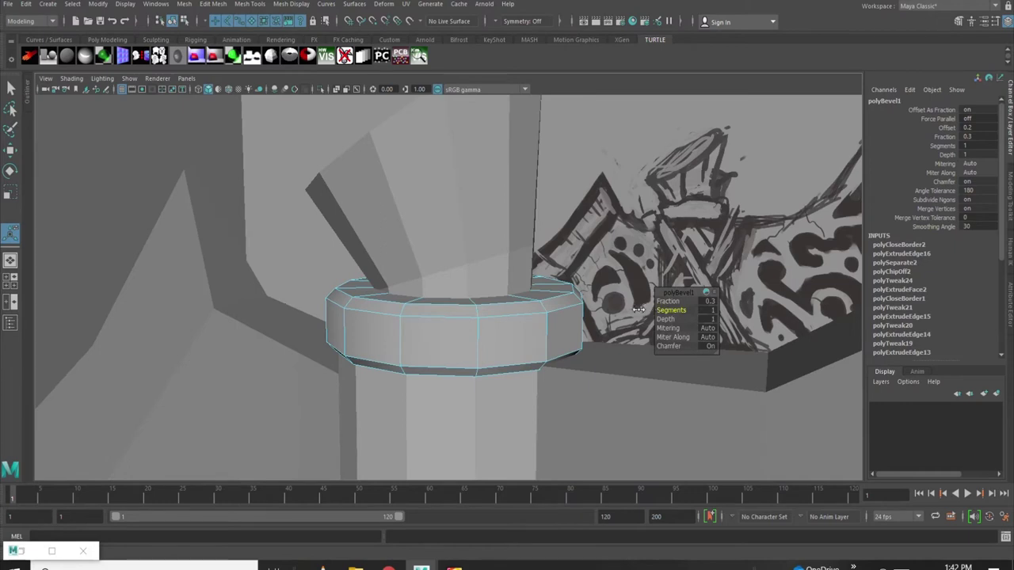
Return to object mode, select the collar and isolate it to inspect the result
right_click_drag(452, 265, 310, 241)
left_click(399, 315)
mouse_move(399, 315)
left_mouse_down("alt")
mouse_move(438, 307)
mouse_move(347, 293)
mouse_move(290, 150)
mouse_move(575, 330)
mouse_move(290, 174)
left_mouse_up("alt")
left_click(437, 309)
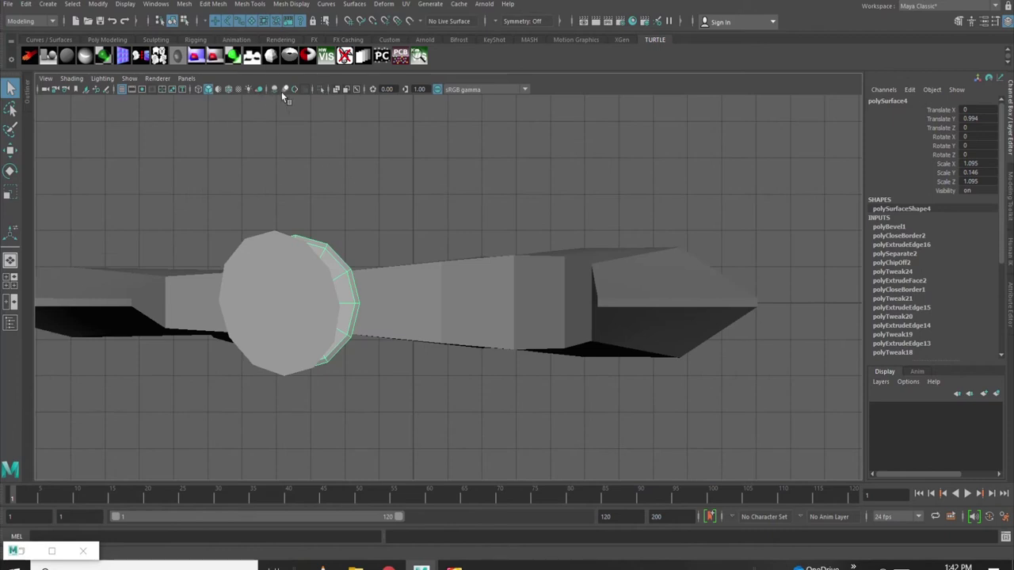
left_click(322, 89)
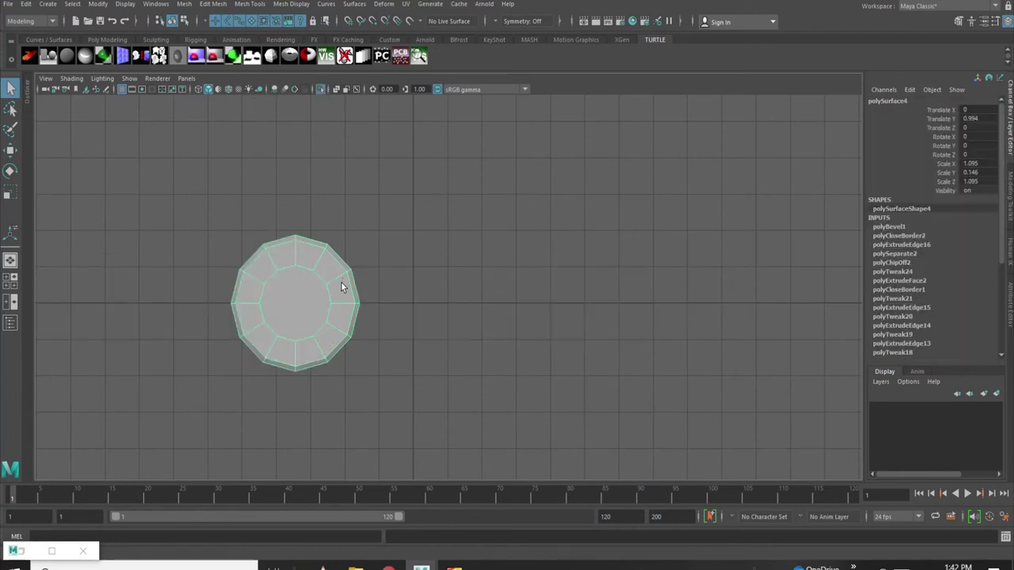
key("w")
scroll(275, 306, "up", 1)
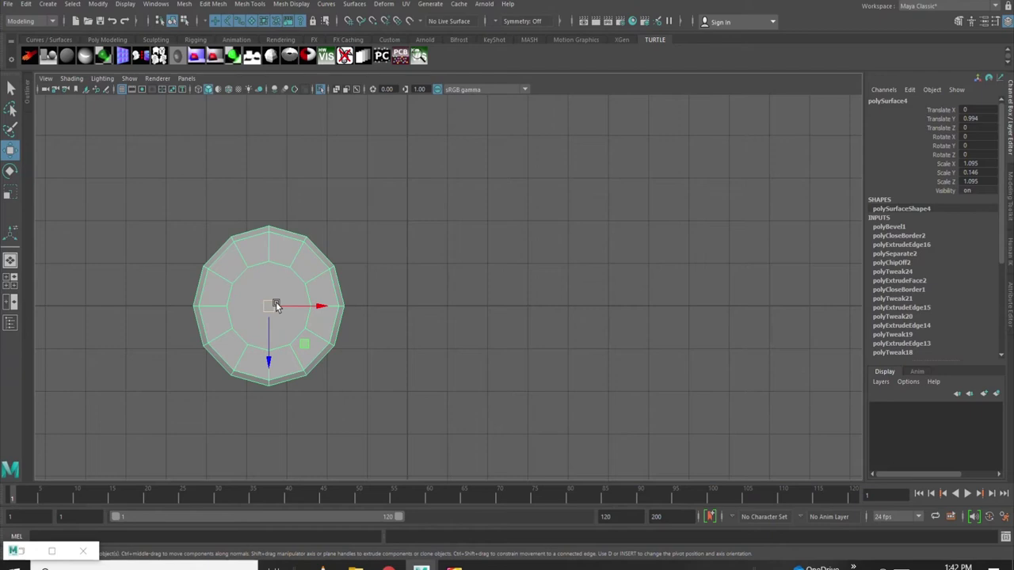
left_click(51, 4)
key("Escape")
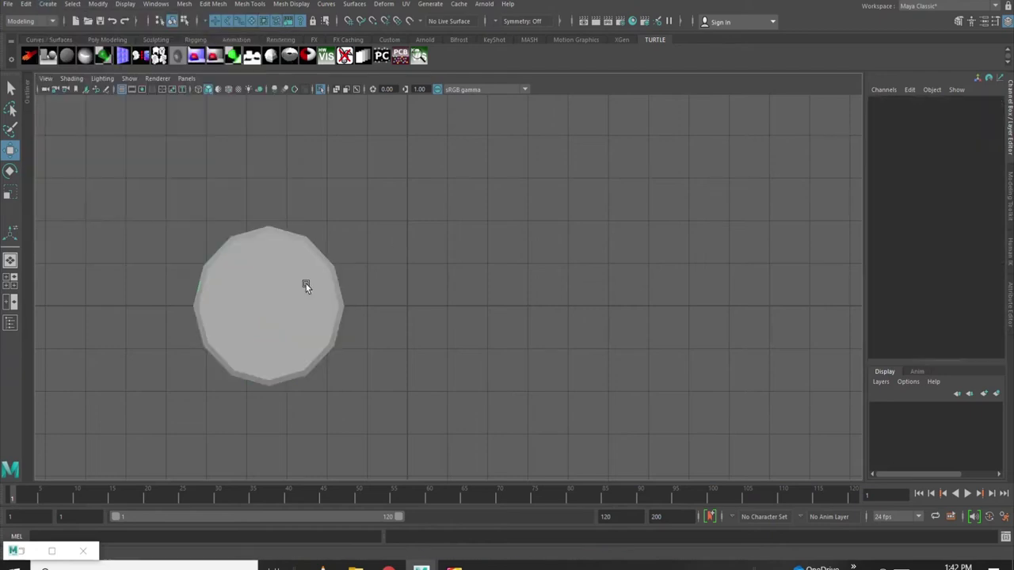
key("space")
key("space")
left_click_drag(495, 246, 482, 245, "alt")
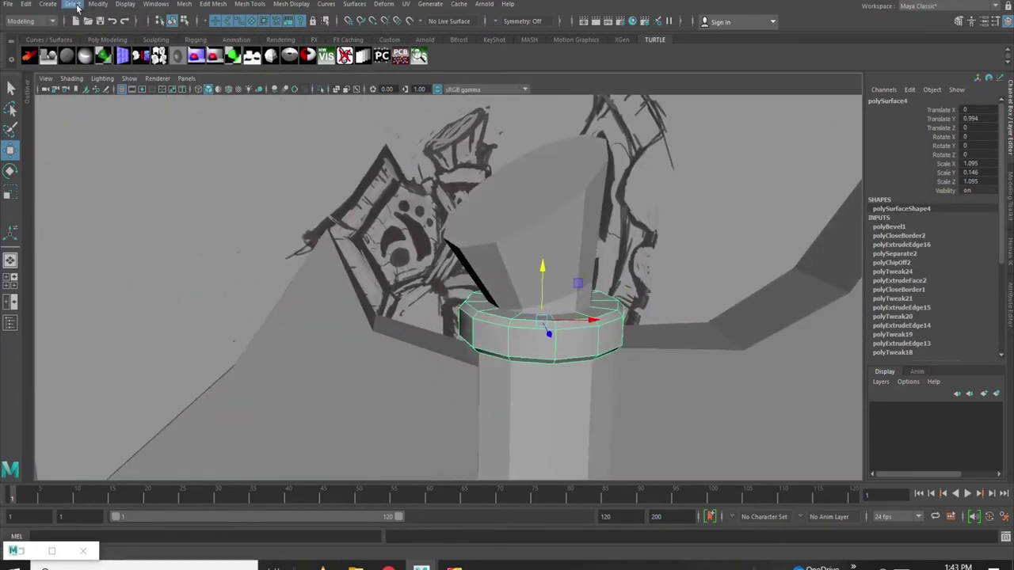
Create a polygon cylinder and flatten and shrink it into a small disc at the collar
left_click(48, 4)
left_click(210, 68)
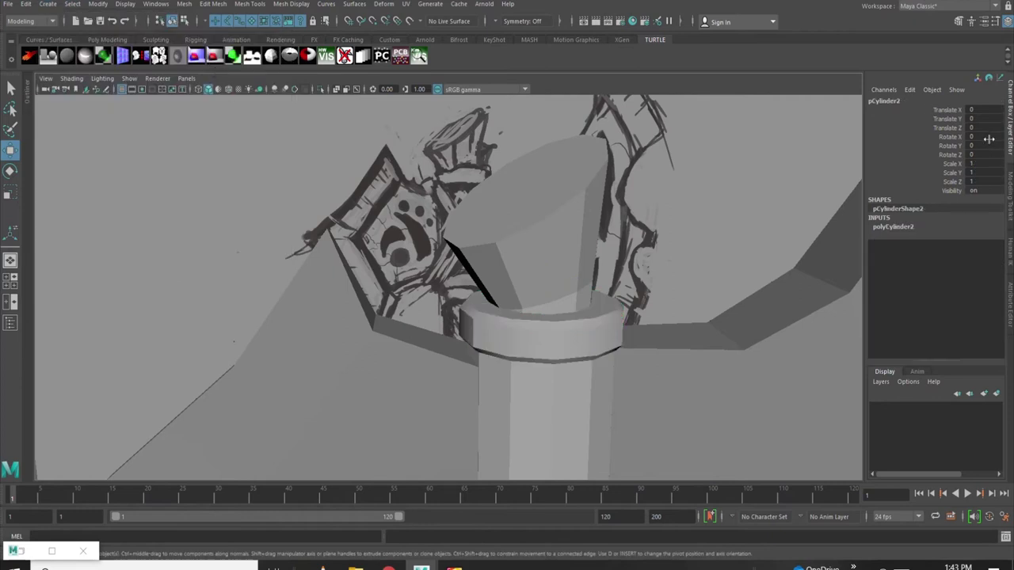
key("space")
key("space")
mouse_move(407, 355)
left_mouse_down()
mouse_move(406, 319)
mouse_move(352, 393)
mouse_move(270, 408)
left_mouse_up()
key("w")
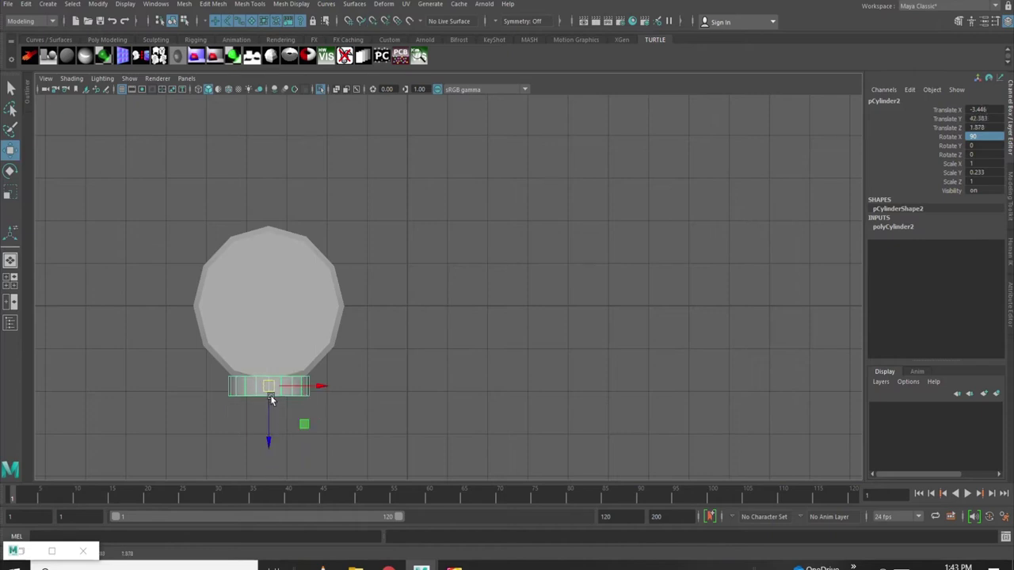
key("space")
key("space")
key("w")
left_click_drag(549, 188, 522, 227, "alt")
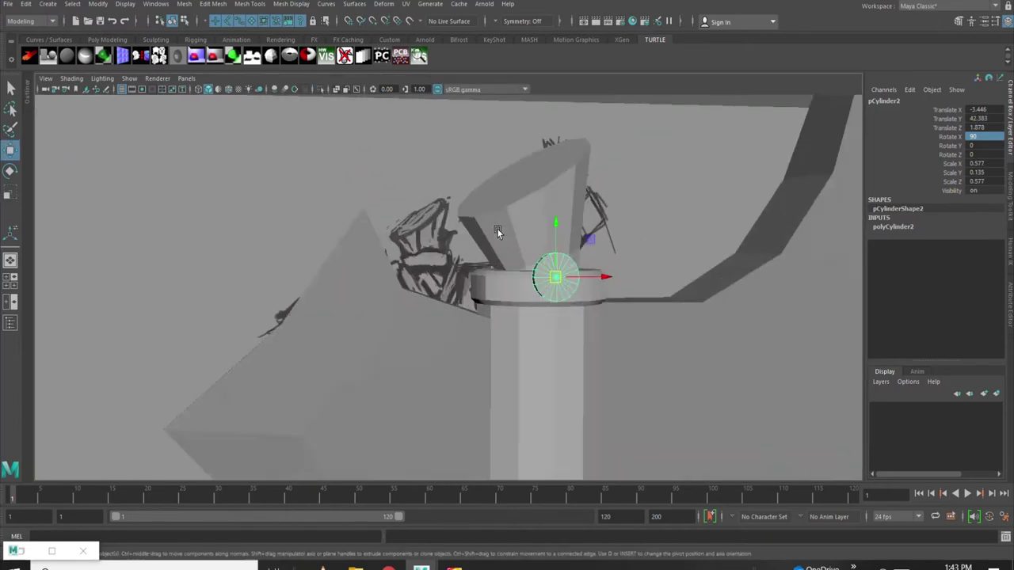
key("f")
key("r")
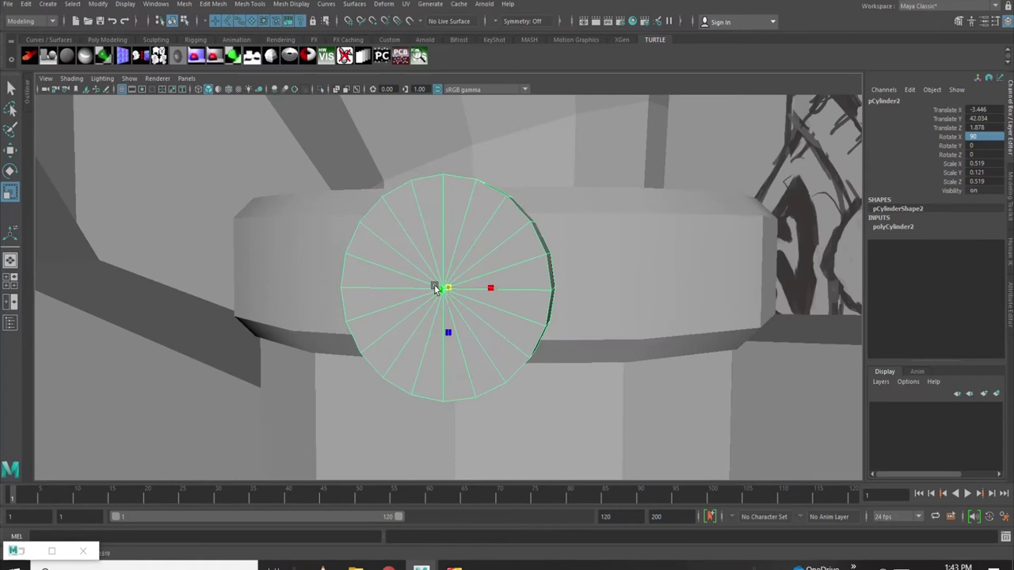
left_click_drag(436, 288, 373, 289)
mouse_move(396, 237)
left_mouse_down("alt")
mouse_move(476, 254)
mouse_move(527, 226)
mouse_move(465, 267)
mouse_move(380, 261)
mouse_move(401, 256)
mouse_move(453, 290)
left_mouse_up("alt")
key("w")
key("r")
Extrude the disc's open edges inward and Fill Hole to close the stud
left_click(401, 257)
left_click(453, 290)
key("space")
key("space")
mouse_move(645, 215)
left_mouse_down("alt")
mouse_move(443, 261)
mouse_move(422, 249)
mouse_move(351, 153)
mouse_move(617, 396)
left_mouse_up("alt")
key("F11")
left_click(423, 300)
left_click_drag(423, 300, 475, 292, "alt")
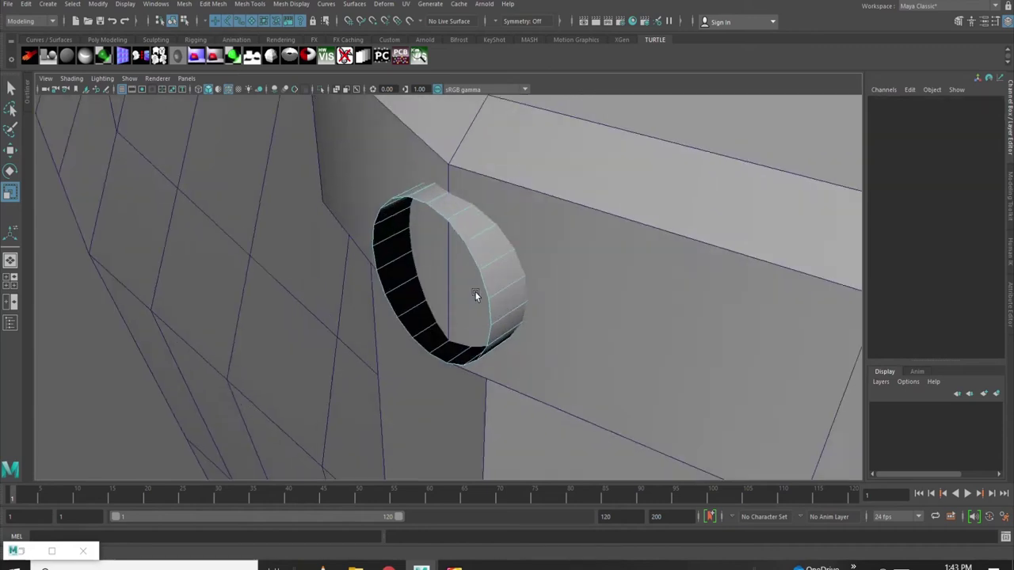
right_click_drag(388, 215, 375, 190)
key("ctrl+e")
key("space")
key("space")
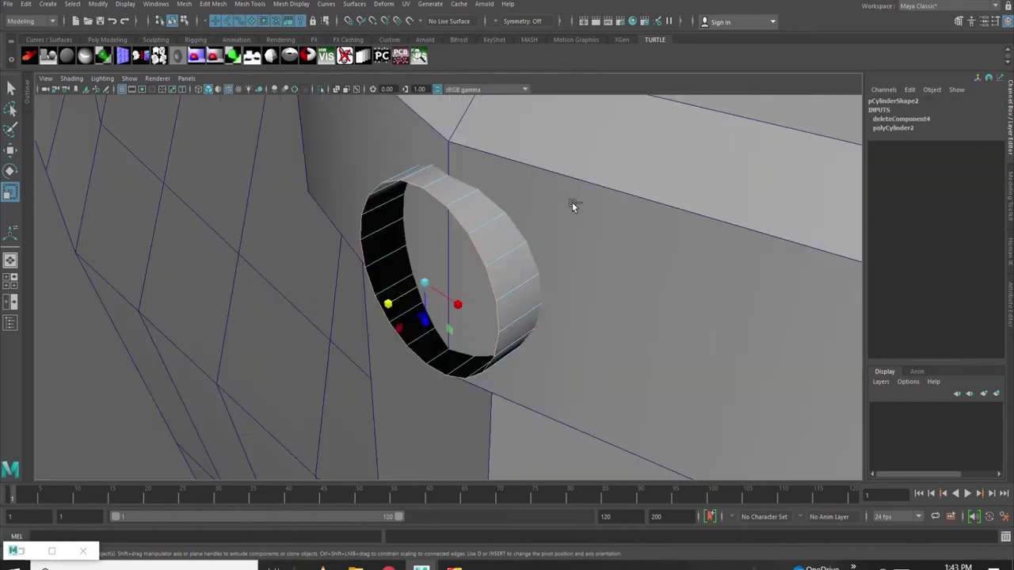
key("r")
mouse_move(394, 291)
left_mouse_down()
mouse_move(374, 305)
mouse_move(346, 295)
left_mouse_up()
left_click(184, 4)
left_click(256, 90)
key("w")
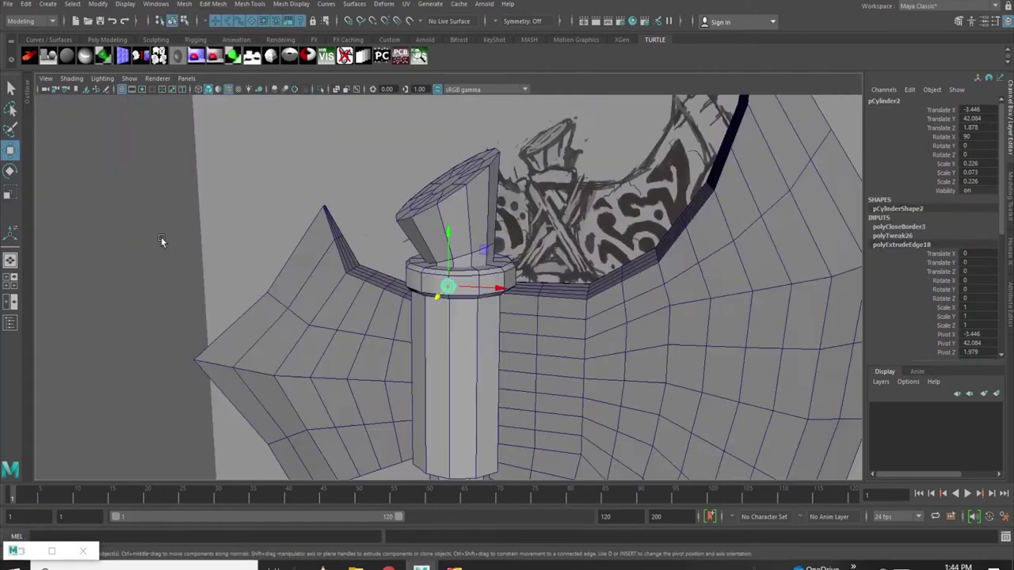
Inspect the stud on the collar from the perspective and front views
left_click(160, 241)
scroll(465, 309, "up", 5)
left_click(229, 90)
left_click_drag(229, 91, 540, 294, "alt")
scroll(439, 305, "up", 3)
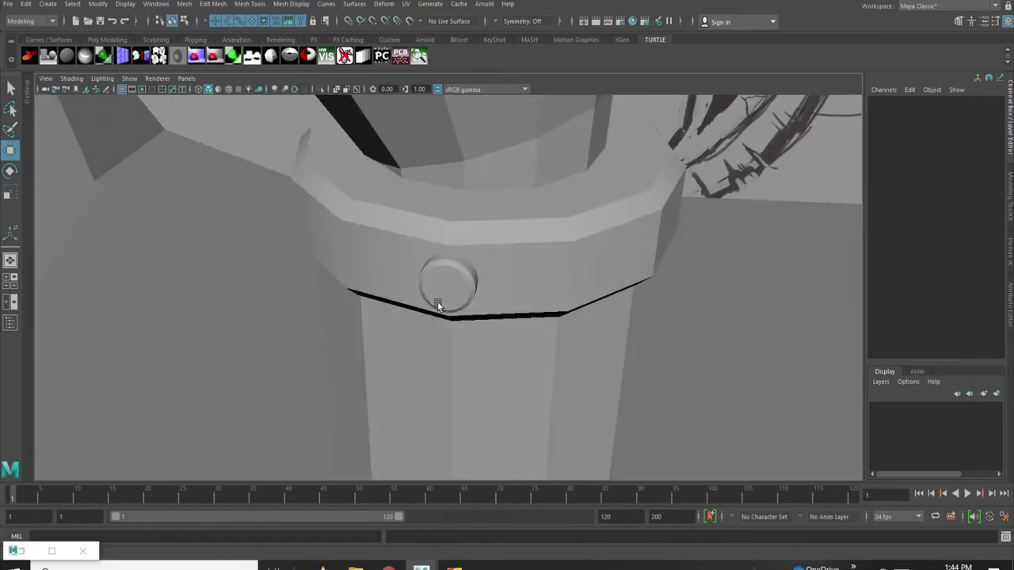
left_click(439, 305)
key("space")
key("space")
middle_click_drag(259, 225, 400, 226, "alt")
scroll(400, 226, "up", 1)
left_click(236, 90)
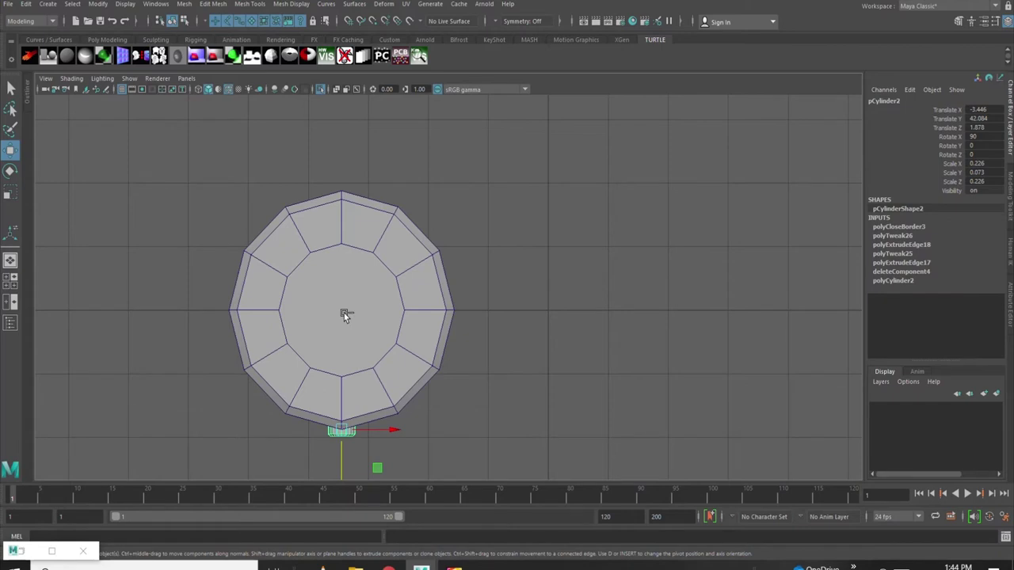
Duplicate the stud to the opposite side, group both, and centre the group's pivot
key("ctrl+d")
left_click_drag(342, 462, 323, 209)
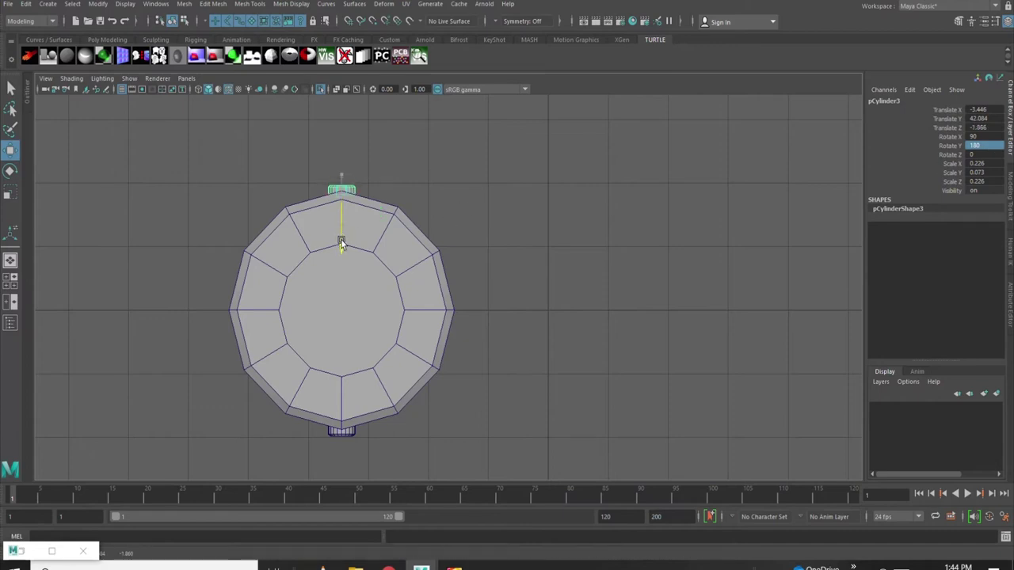
left_click(329, 430)
key("ctrl+g")
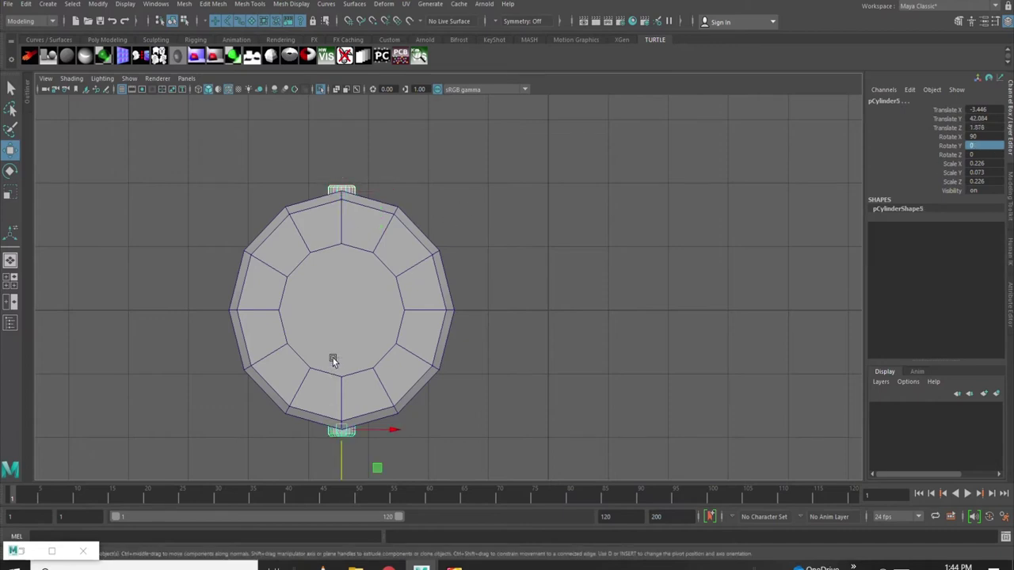
left_click(98, 3)
left_click(151, 115)
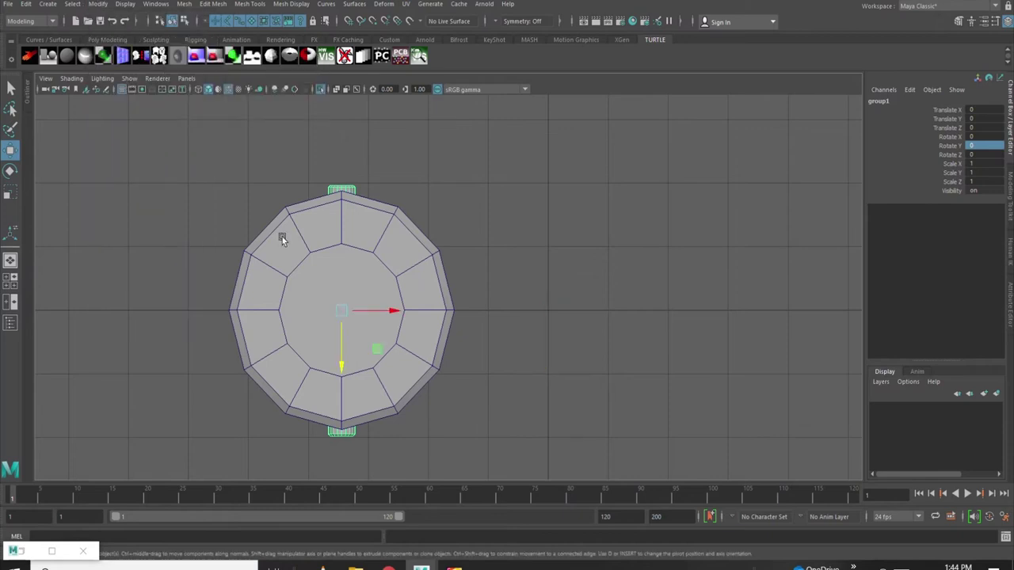
Rotate the stud group around the collar and open Duplicate Special options
key("e")
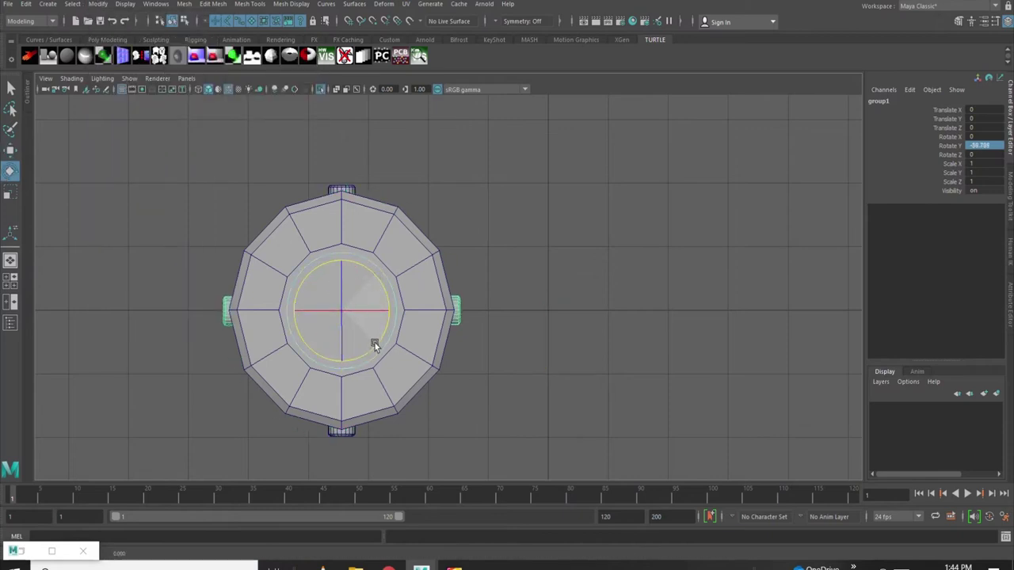
left_click_drag(372, 291, 370, 300)
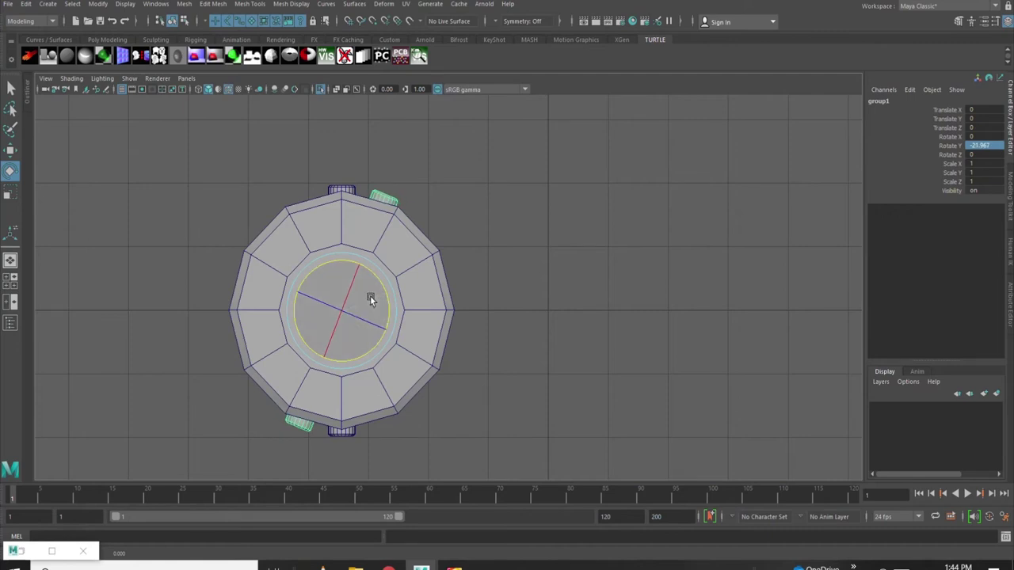
mouse_move(355, 272)
left_mouse_down()
mouse_move(396, 283)
mouse_move(389, 306)
left_mouse_up()
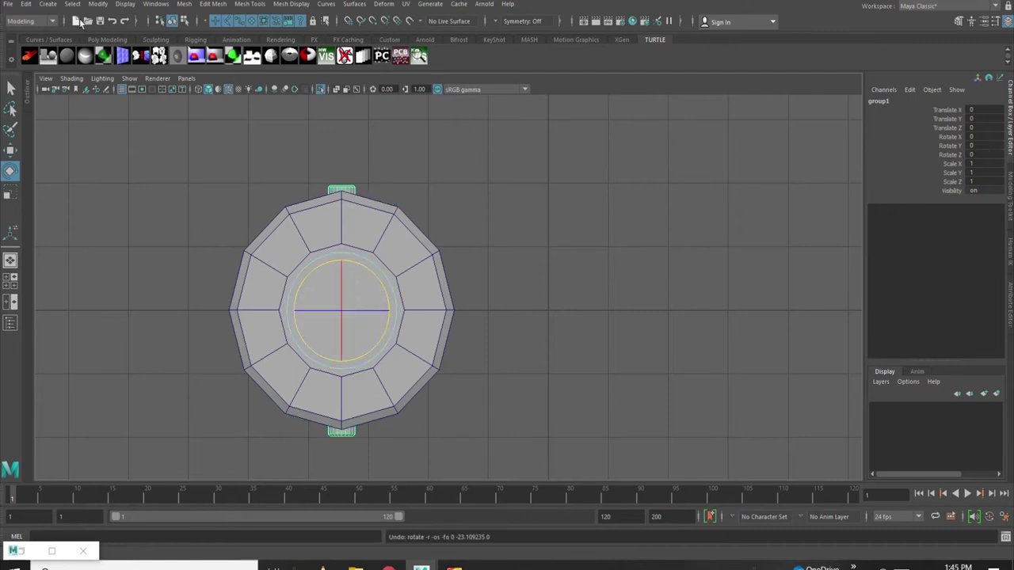
left_click(47, 4)
left_click(158, 180)
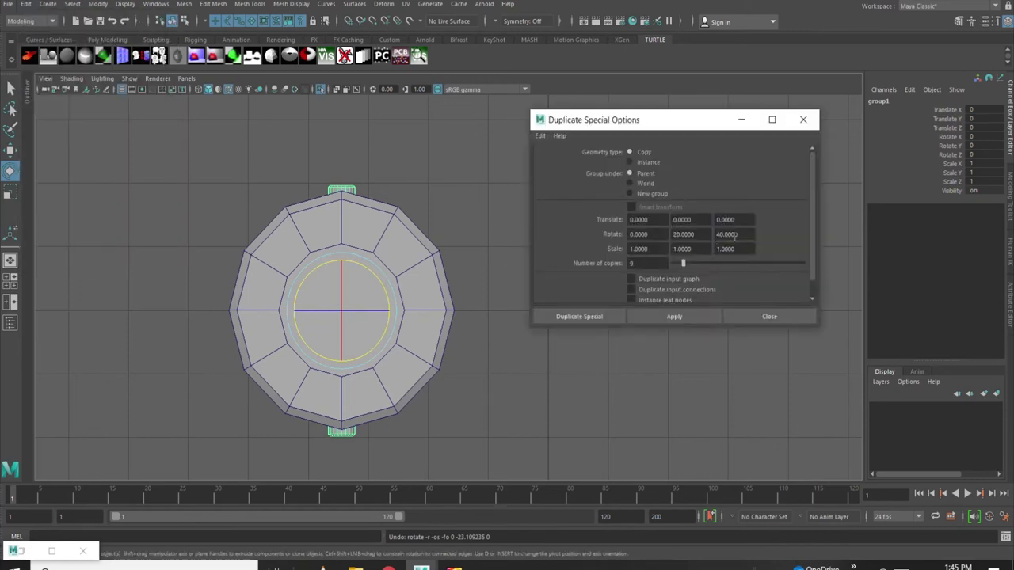
type("0")
Apply Duplicate Special with 9 copies, each rotated 20° in Y
double_click(647, 263)
type("9")
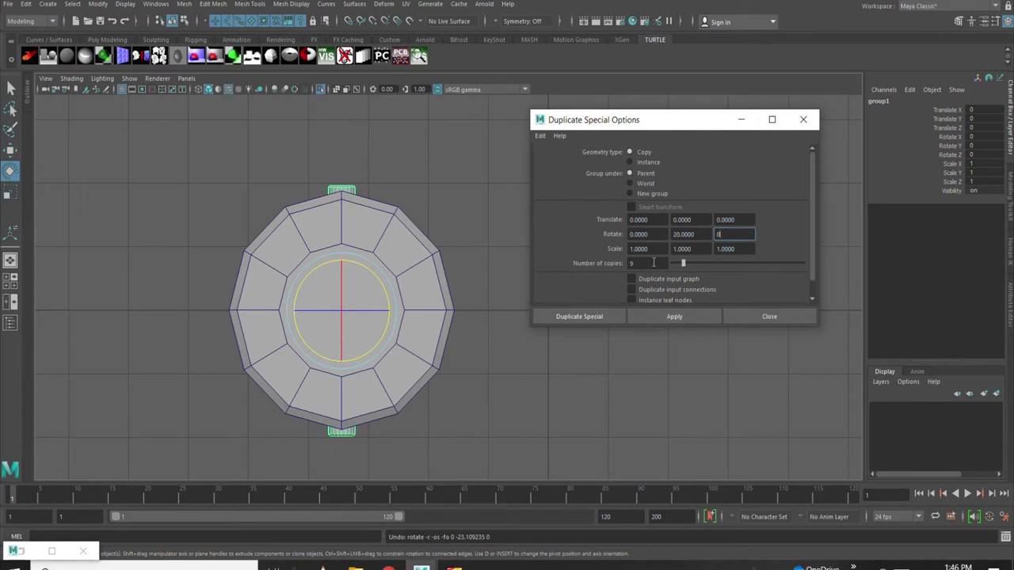
left_click(669, 316)
left_click(752, 316)
Inspect the studded ring from the perspective and top views
key("space")
key("space")
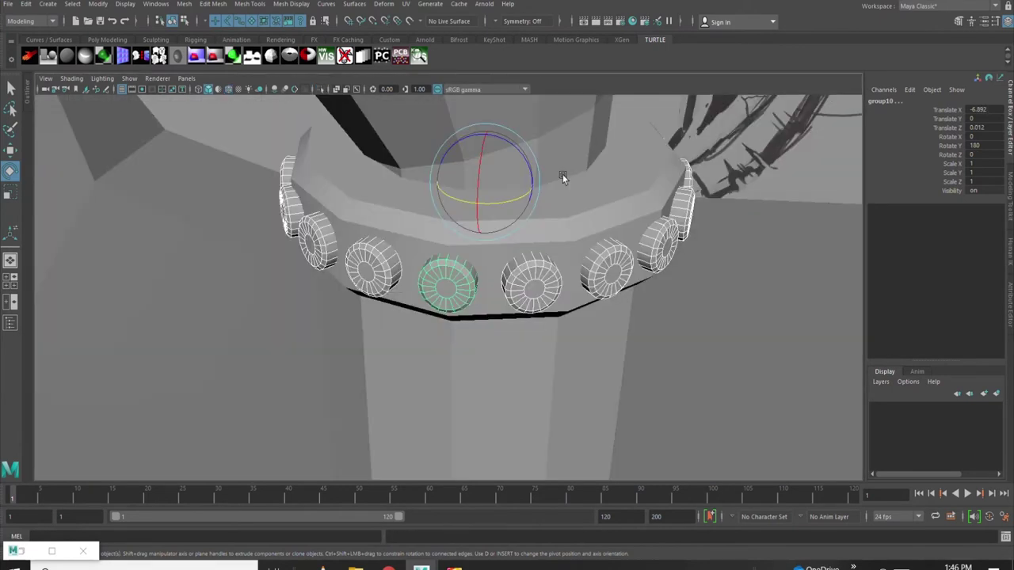
scroll(468, 280, "down", 3)
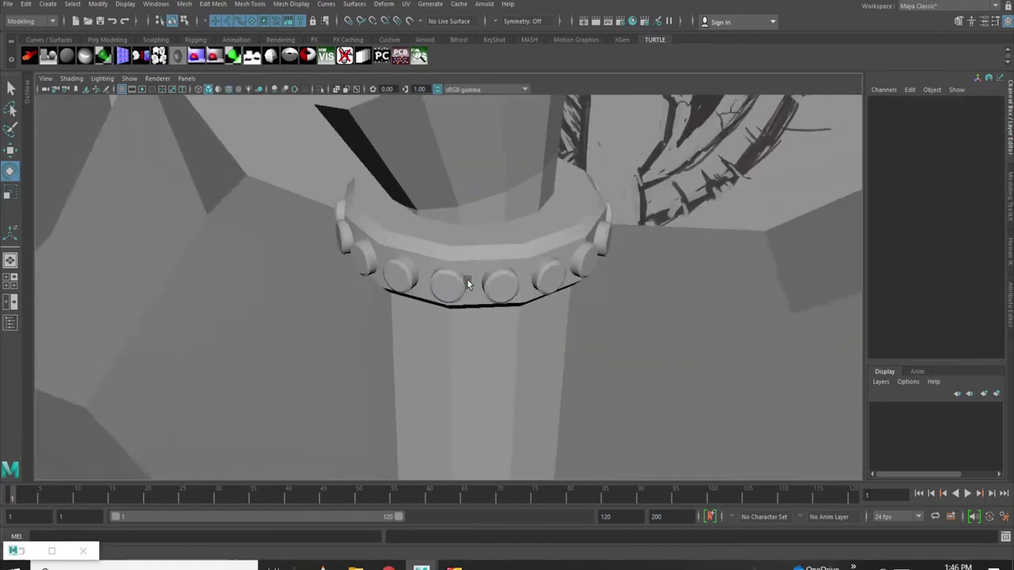
left_click_drag(467, 279, 418, 280, "alt")
left_click(418, 280)
key("space")
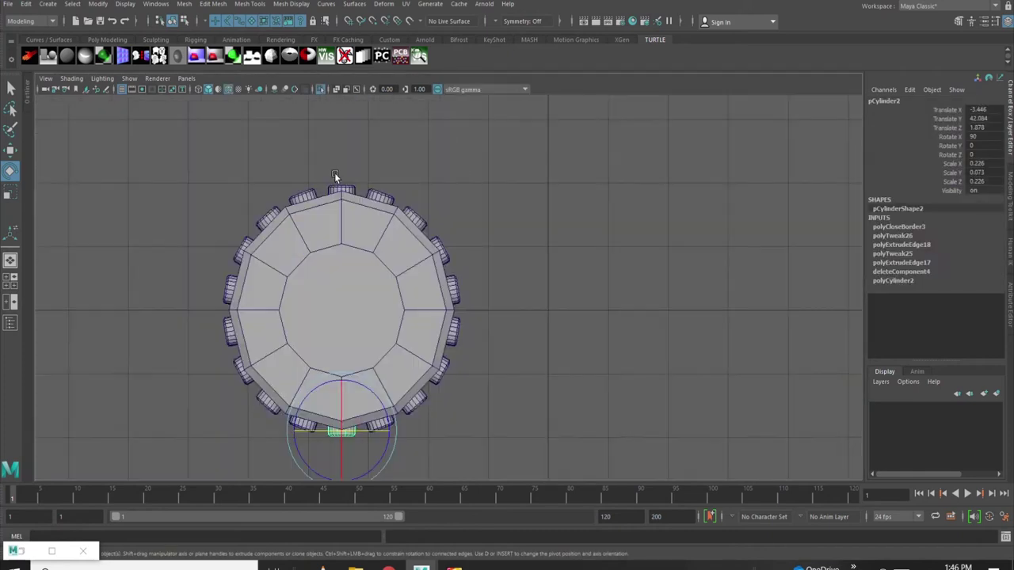
left_click(337, 187)
left_click(440, 190)
key("space")
key("space")
Frame and select the toothed collar ring, then change to the front view
left_click(499, 293)
left_click(502, 304)
left_click(506, 307)
key("f")
scroll(472, 291, "down", 5)
left_click_drag(527, 261, 453, 271, "alt")
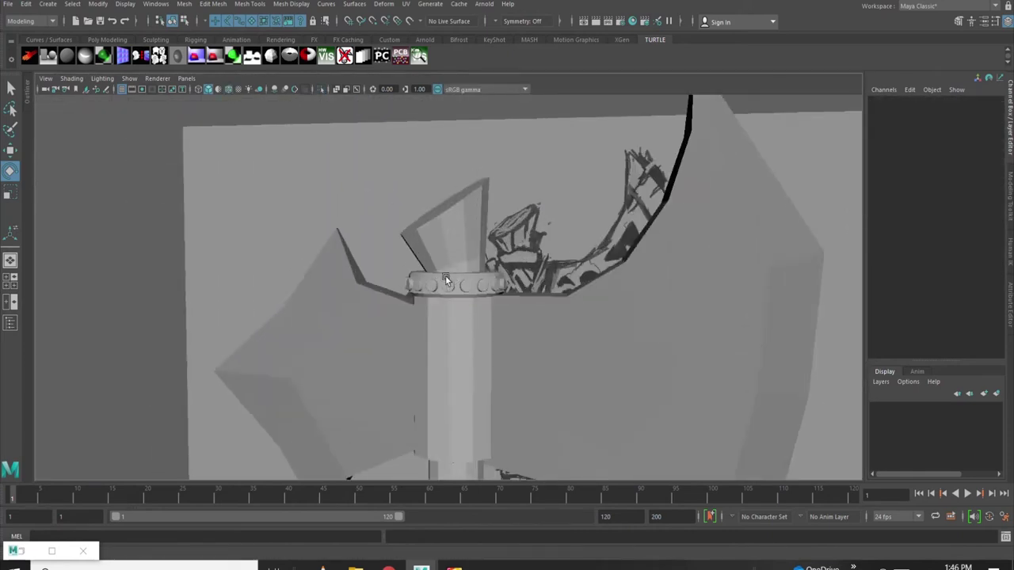
scroll(454, 261, "up", 5)
left_click(428, 265)
key("space")
key("space")
Resize the studded ring slightly to fit the handle collar
key("r")
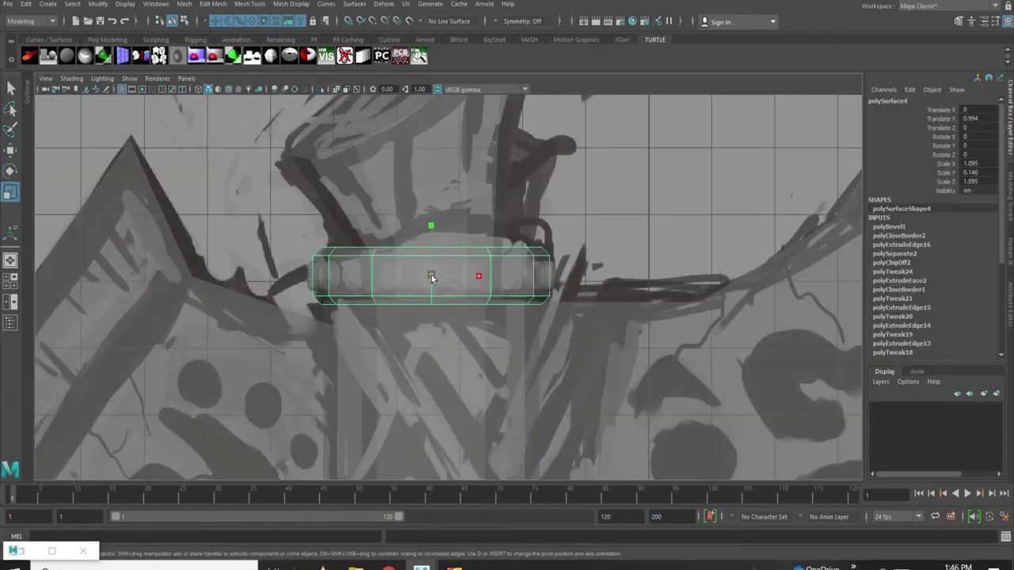
key("space")
key("space")
left_click_drag(491, 180, 402, 174)
scroll(402, 175, "up", 3)
scroll(532, 259, "down", 3)
left_click(532, 260)
mouse_move(533, 259)
left_mouse_down("alt")
mouse_move(452, 267)
mouse_move(436, 251)
left_mouse_up("alt")
left_click(452, 267)
left_click(435, 249)
key("space")
Fine-tune the ring's height on the handle with wireframe shown over shading
key("space")
left_click_drag(430, 277, 427, 277)
key("space")
key("space")
left_click(317, 230)
mouse_move(317, 230)
left_mouse_down("alt")
mouse_move(532, 286)
mouse_move(434, 228)
mouse_move(446, 177)
left_mouse_up("alt")
left_click(434, 229)
key("w")
key("space")
key("space")
scroll(444, 229, "up", 3)
left_click_drag(441, 249, 441, 286)
left_click(228, 89)
scroll(433, 323, "up", 2)
mouse_move(433, 323)
left_mouse_down()
mouse_move(449, 198)
mouse_move(449, 404)
left_mouse_up()
scroll(449, 198, "down", 3)
scroll(449, 404, "up", 3)
Move a shrunken ring copy down the handle and tilt it to the handle's angle
left_click_drag(448, 253, 451, 293)
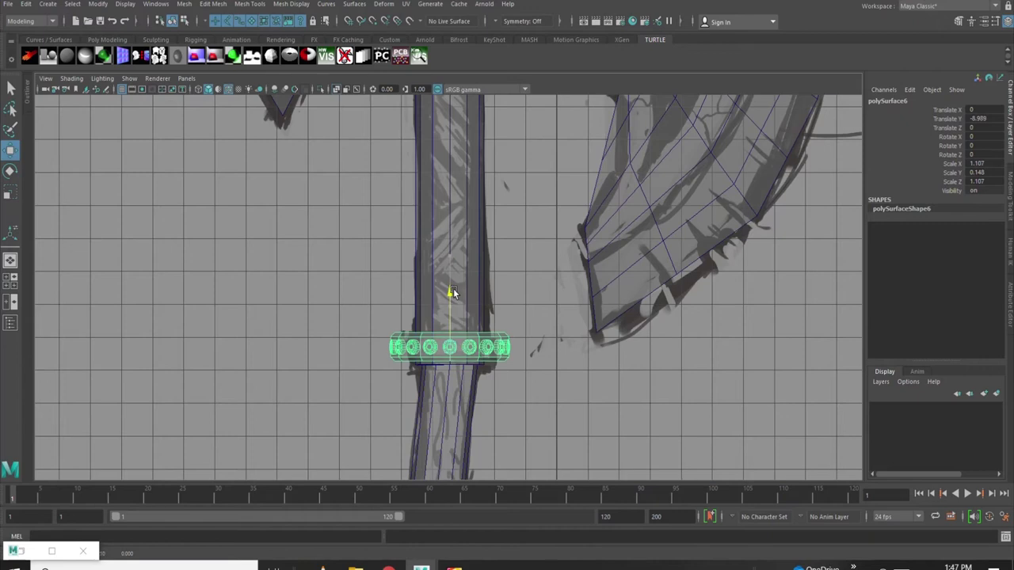
scroll(451, 293, "up", 1)
key("r")
left_click_drag(455, 358, 448, 358)
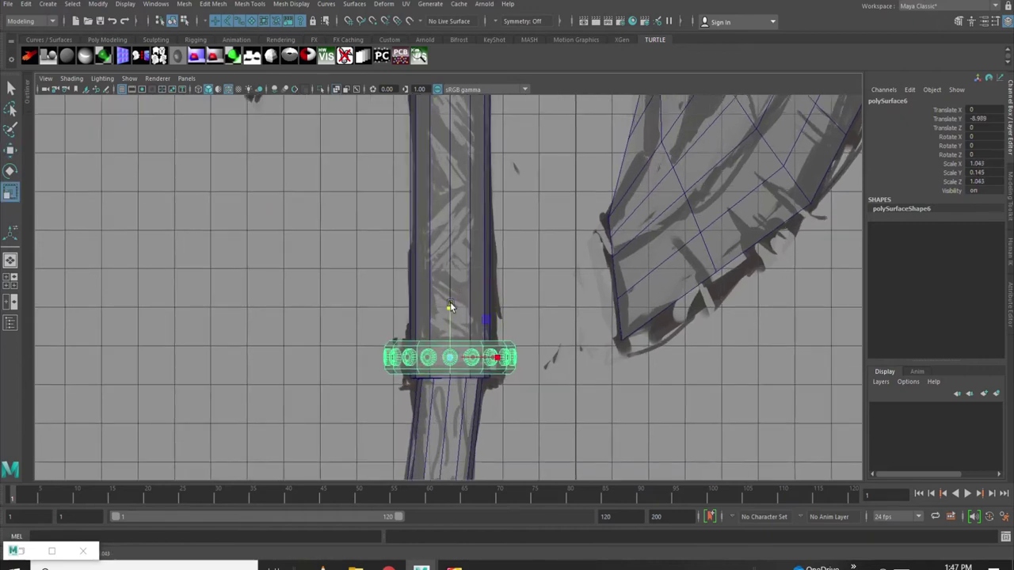
key("w")
scroll(449, 308, "down", 2)
left_click_drag(452, 342, 452, 320, "shift")
scroll(599, 231, "up", 2)
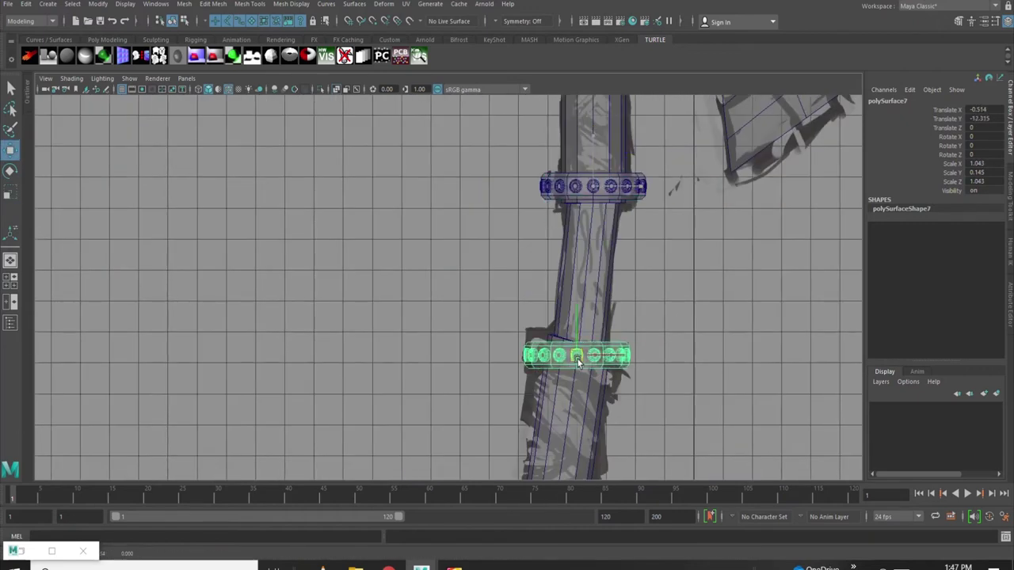
left_click_drag(600, 324, 623, 269)
key("ctrl+z")
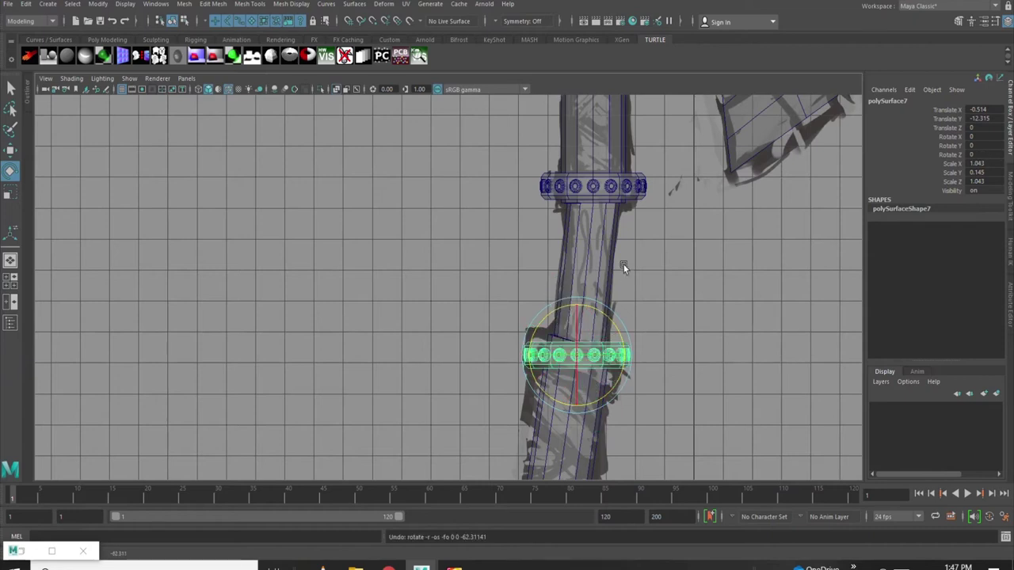
key("space")
key("f")
key("space")
mouse_move(496, 267)
left_mouse_down()
mouse_move(443, 261)
mouse_move(481, 287)
left_mouse_up()
Combine the ring into one mesh, delete its history, and tilt it along the bend
left_click(184, 4)
left_click(206, 43)
key("f")
key("ctrl+z")
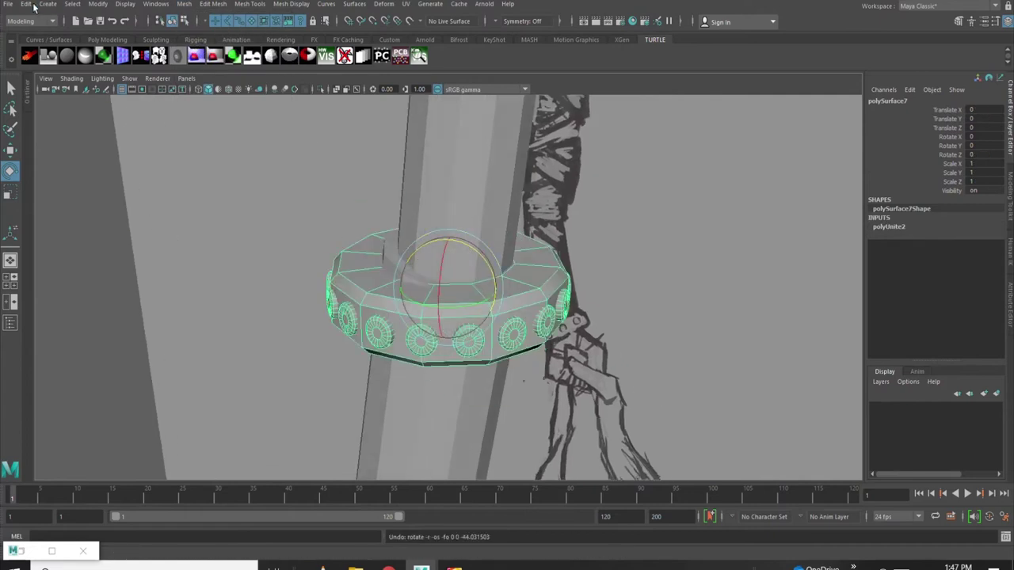
left_click(26, 4)
left_click(198, 138)
key("space")
key("space")
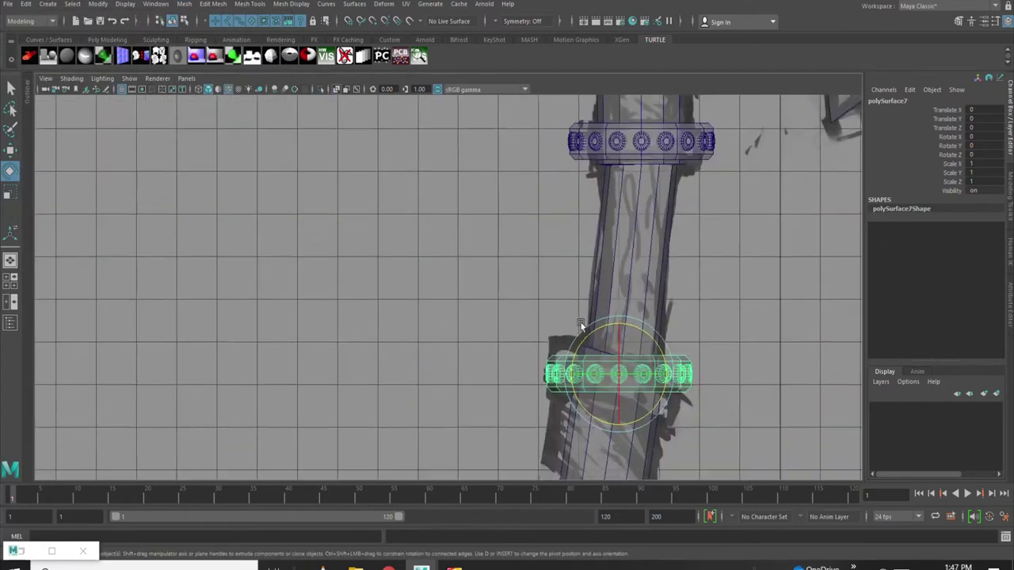
key("f")
mouse_move(396, 228)
left_mouse_down()
mouse_move(447, 238)
mouse_move(412, 227)
mouse_move(447, 248)
mouse_move(412, 226)
left_mouse_up()
Duplicate the ring and place the copy at the handle's lower bend
key("w")
key("w")
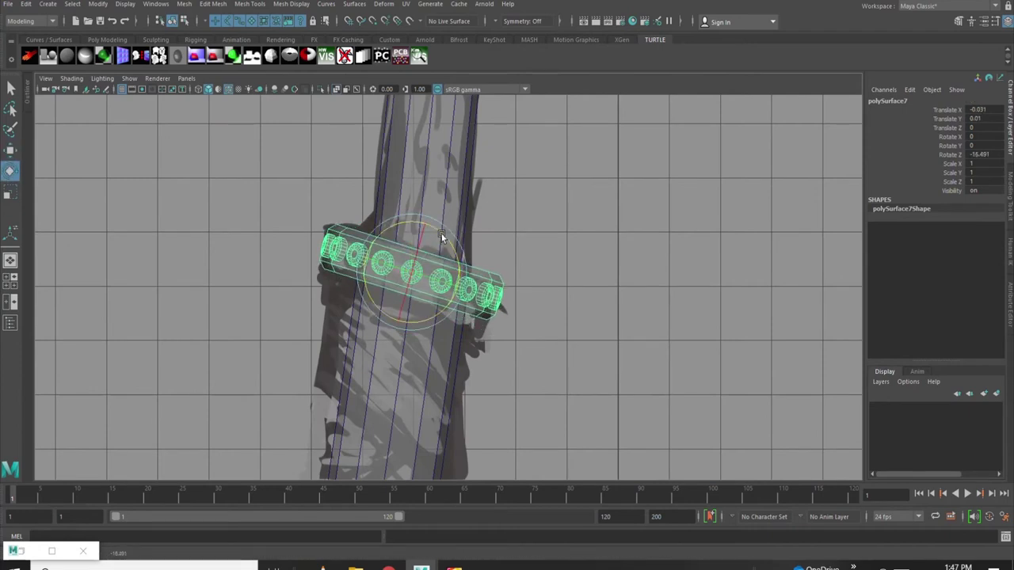
scroll(441, 237, "down", 3)
scroll(523, 198, "down", 2)
key("ctrl+d")
key("w")
left_click_drag(520, 193, 487, 357)
scroll(458, 370, "up", 1)
scroll(458, 370, "up", 3)
scroll(412, 316, "down", 4)
middle_click_drag(407, 282, 486, 163, "alt")
left_click_drag(488, 164, 517, 309)
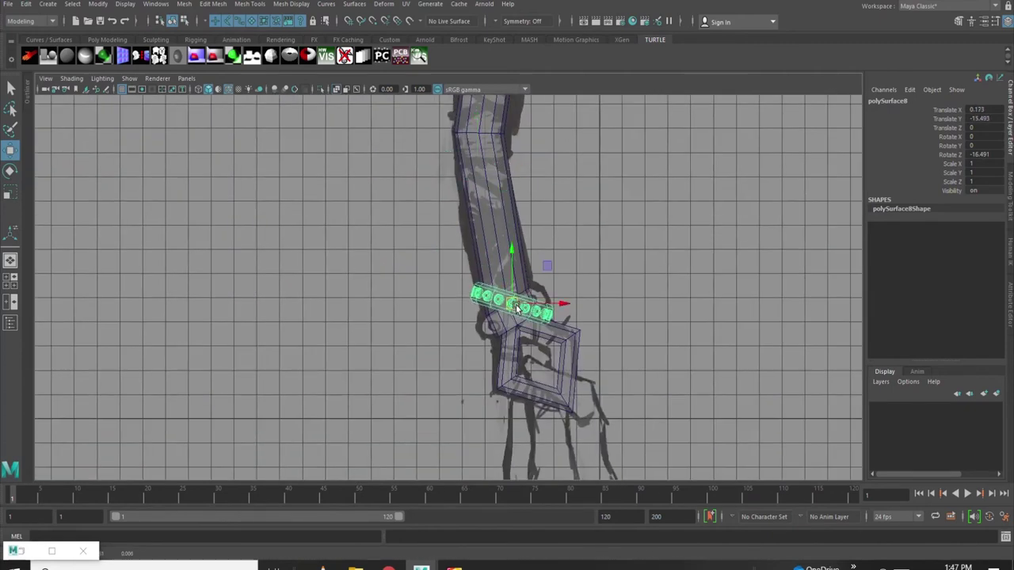
Tilt the lower ring 31.916° in Z and stretch it taller along the handle
key("e")
left_click_drag(549, 271, 520, 255)
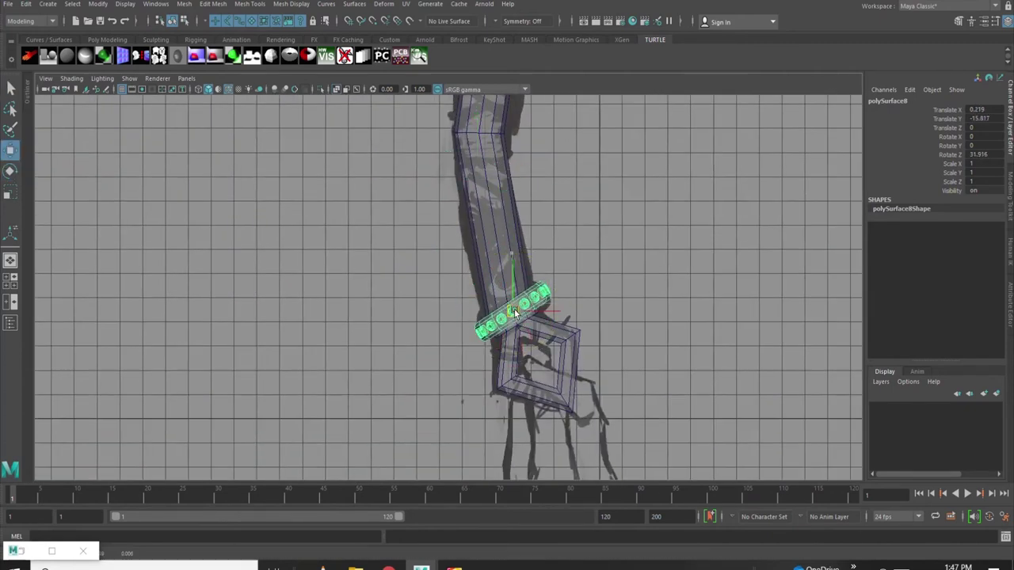
scroll(515, 311, "up", 2)
key("r")
mouse_move(545, 294)
left_mouse_down()
mouse_move(538, 280)
mouse_move(647, 169)
left_mouse_up()
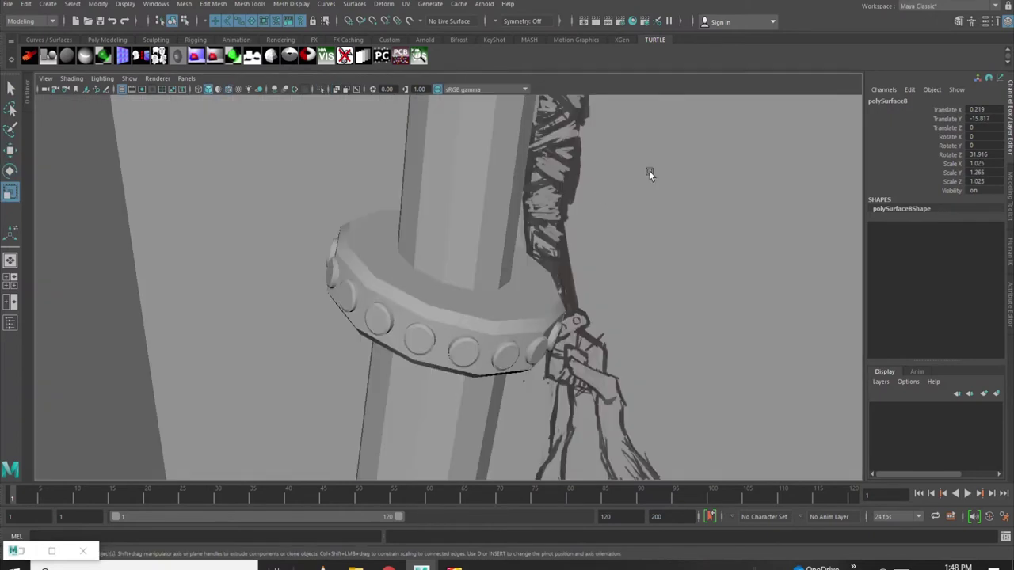
scroll(549, 249, "down", 3)
mouse_move(550, 248)
left_mouse_down("alt")
mouse_move(593, 365)
mouse_move(542, 305)
mouse_move(484, 316)
left_mouse_up("alt")
left_click(542, 305)
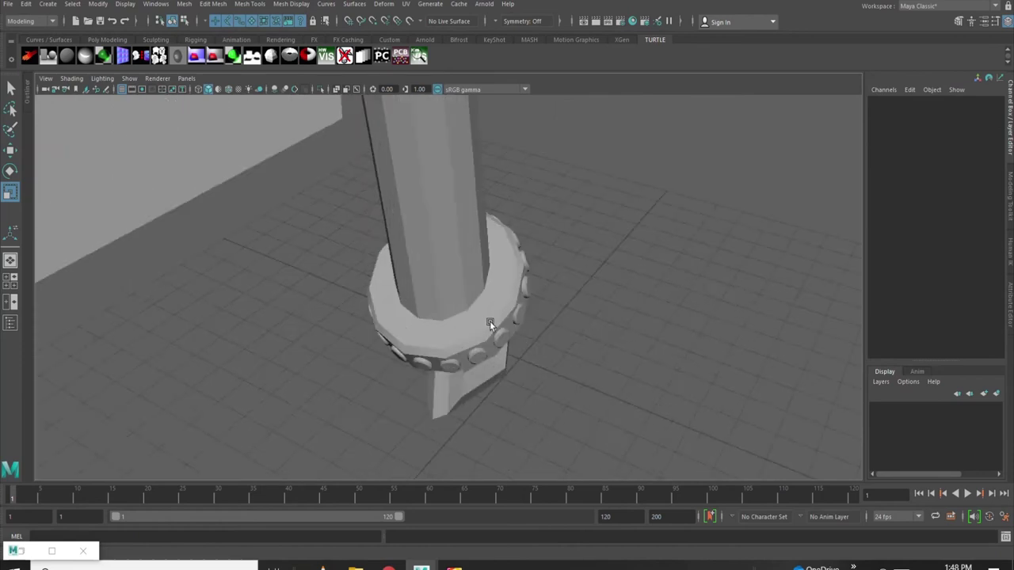
left_click(484, 316)
scroll(498, 343, "down", 5)
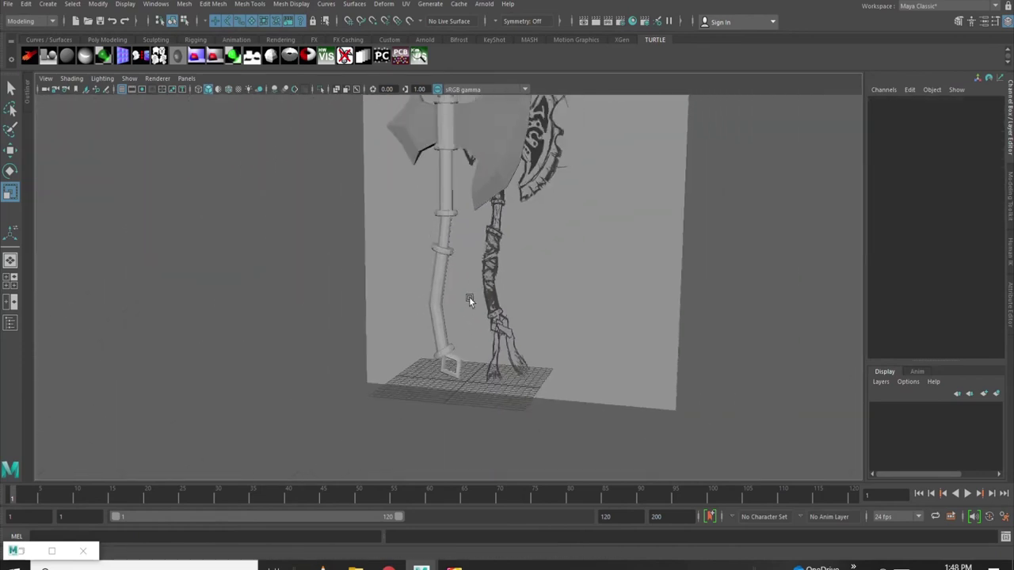
In the maximized side view, move and scale the second studded ring so it is narrower and thicker
scroll(490, 306, "up", 5)
scroll(432, 283, "up", 3)
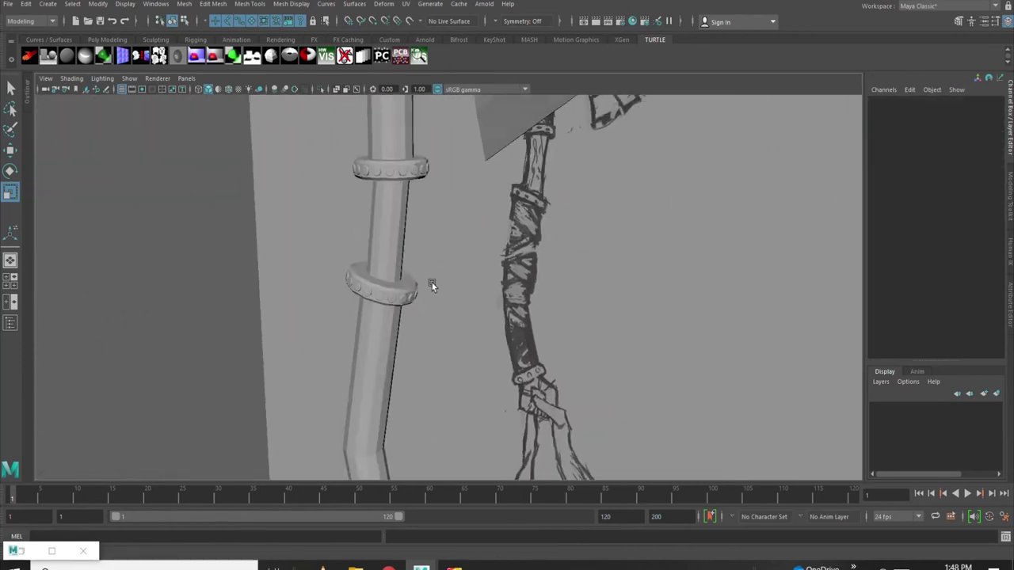
scroll(429, 275, "down", 2)
mouse_move(429, 275)
left_mouse_down("alt")
mouse_move(465, 254)
mouse_move(430, 287)
left_mouse_up("alt")
left_click(430, 288)
key("space")
key("space")
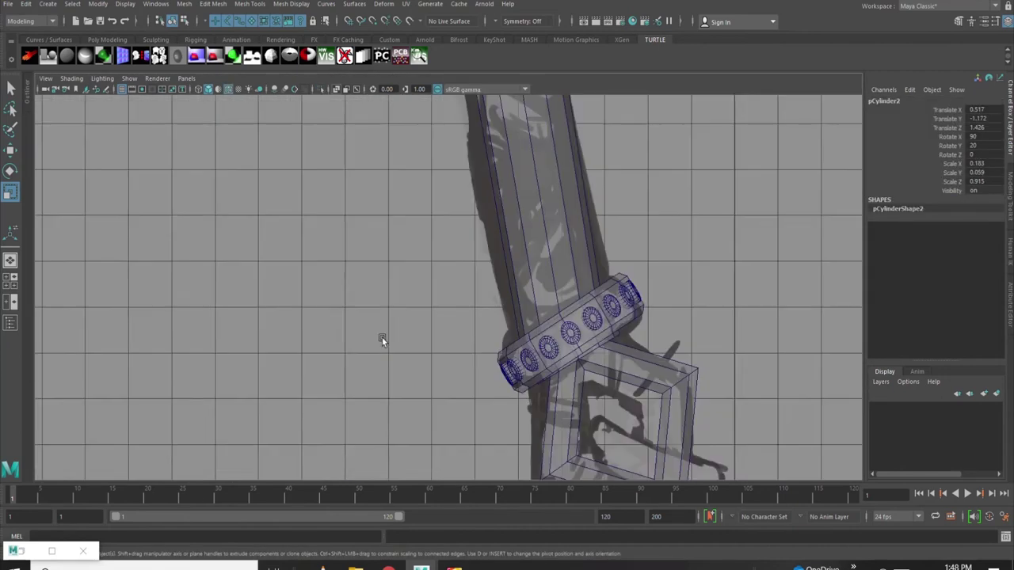
key("f")
left_click(416, 307)
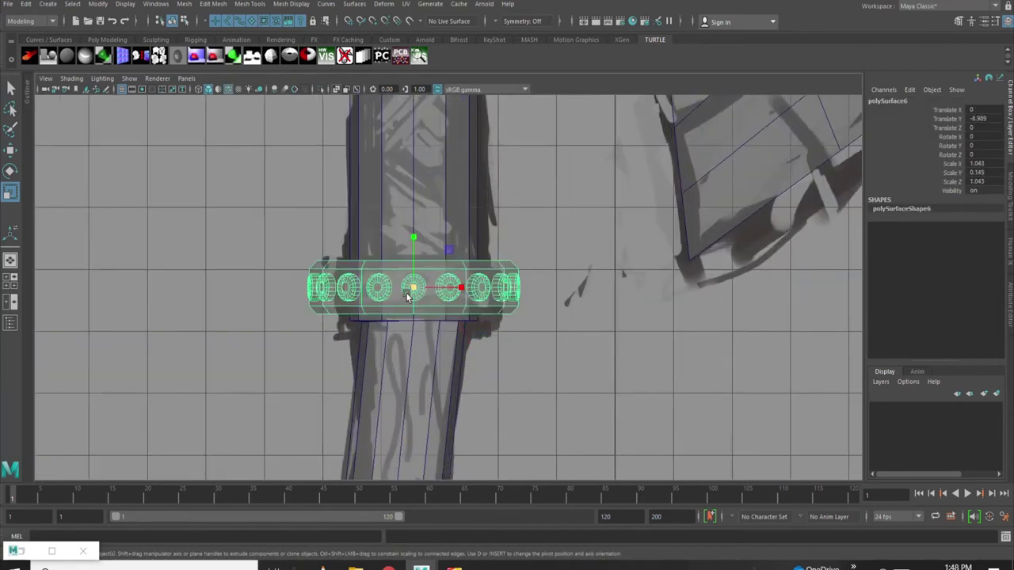
key("w")
left_click_drag(411, 267, 412, 231)
key("r")
key("w")
key("space")
key("space")
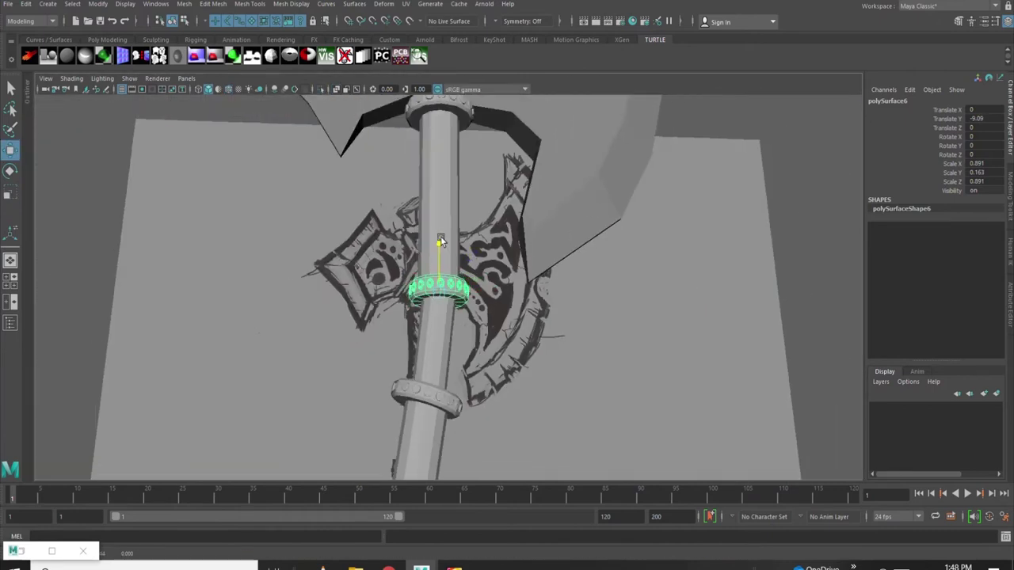
Orbit to a three-quarter view and inspect the axe head and handle
left_click(686, 279)
left_click_drag(686, 279, 474, 343, "alt")
right_click_drag(474, 343, 518, 288, "alt")
scroll(518, 288, "up", 3)
mouse_move(483, 276)
left_mouse_down("alt")
mouse_move(483, 258)
mouse_move(433, 299)
mouse_move(418, 264)
mouse_move(428, 267)
mouse_move(392, 309)
mouse_move(409, 305)
mouse_move(443, 261)
left_mouse_up("alt")
left_click(450, 254)
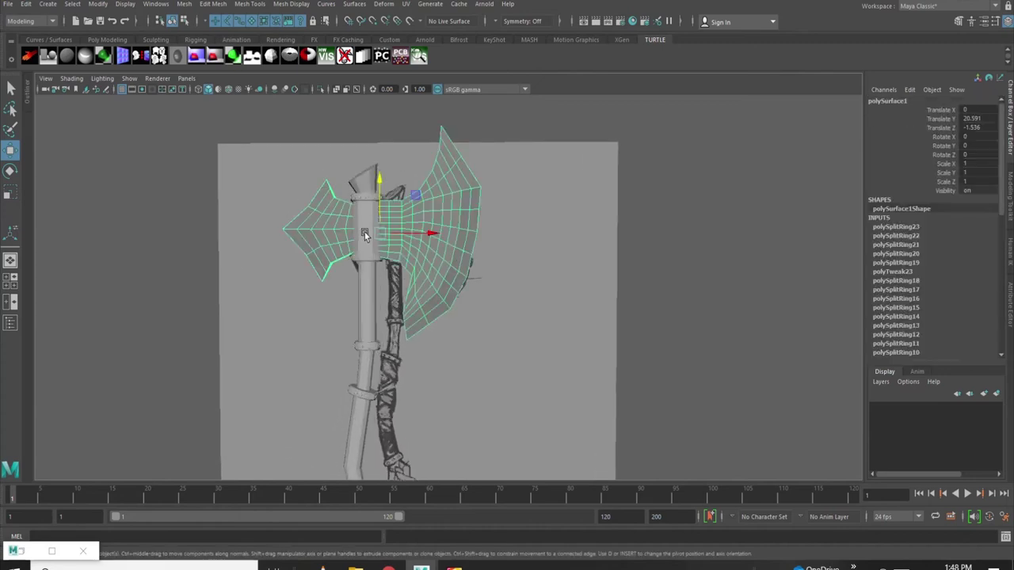
left_click(364, 234)
scroll(628, 293, "down", 3)
left_click(628, 293)
mouse_move(628, 292)
left_mouse_down("alt")
mouse_move(455, 314)
mouse_move(337, 347)
mouse_move(234, 119)
mouse_move(329, 229)
mouse_move(248, 89)
left_mouse_up("alt")
Switch the display to wireframe and select the handle to review the whole axe
key("4")
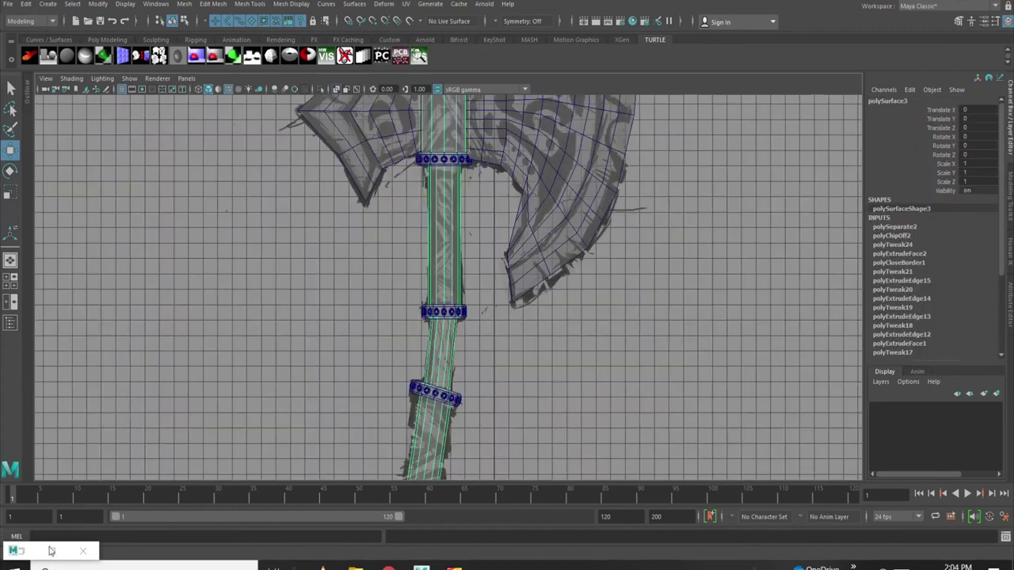
scroll(438, 289, "up", 2)
scroll(438, 288, "up", 2)
scroll(438, 320, "up", 2)
scroll(437, 320, "down", 2)
left_click(364, 295)
left_click(434, 317)
scroll(443, 317, "down", 2)
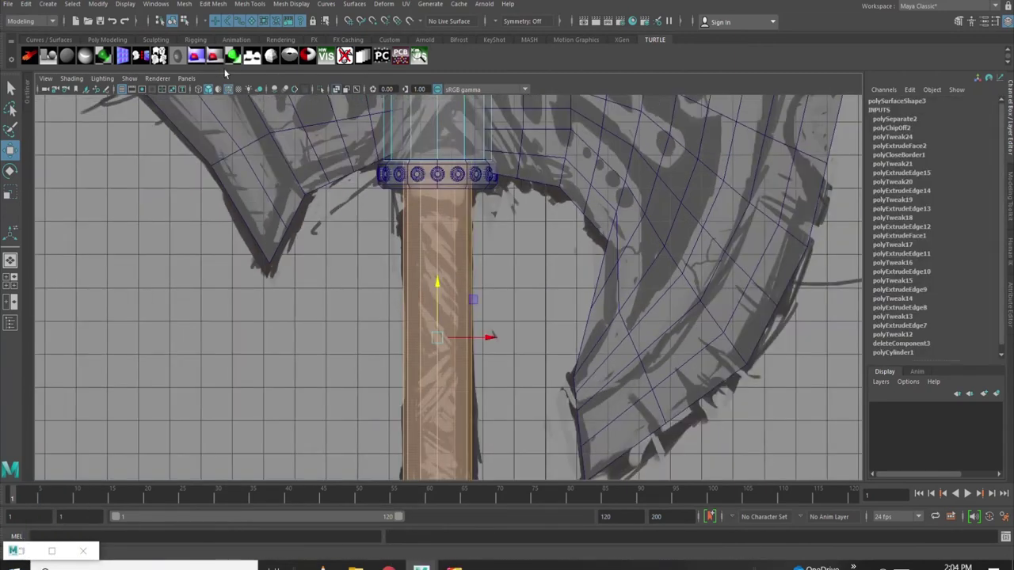
Duplicate handle faces into a separate piece, centre its pivot, and flatten it into a band at the handle top
left_click(211, 5)
left_click(230, 309)
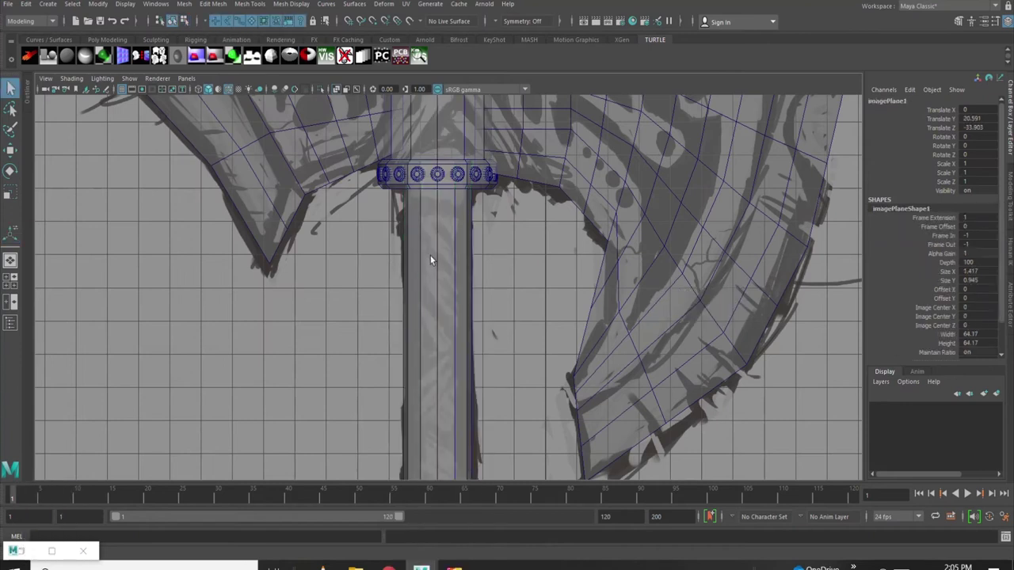
left_click(97, 4)
left_click(135, 129)
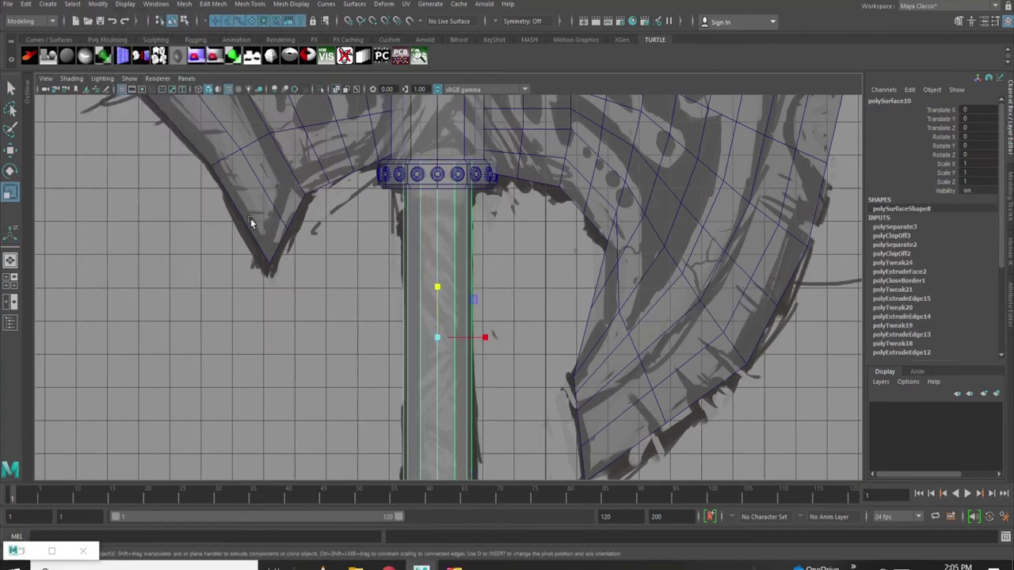
scroll(440, 316, "down", 2)
left_click_drag(439, 286, 442, 315)
scroll(446, 320, "up", 3)
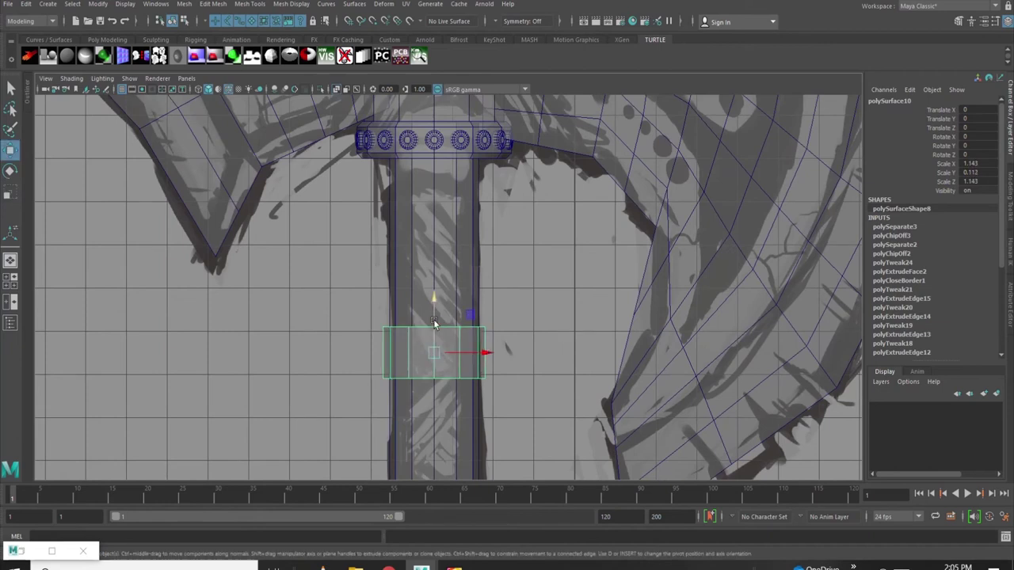
left_click_drag(433, 327, 446, 142)
Extrude the band's faces and push them slightly outward
key("space")
key("space")
key("f")
left_click_drag(549, 143, 391, 262, "alt")
key("ctrl+e")
left_click_drag(628, 287, 451, 277)
key("space")
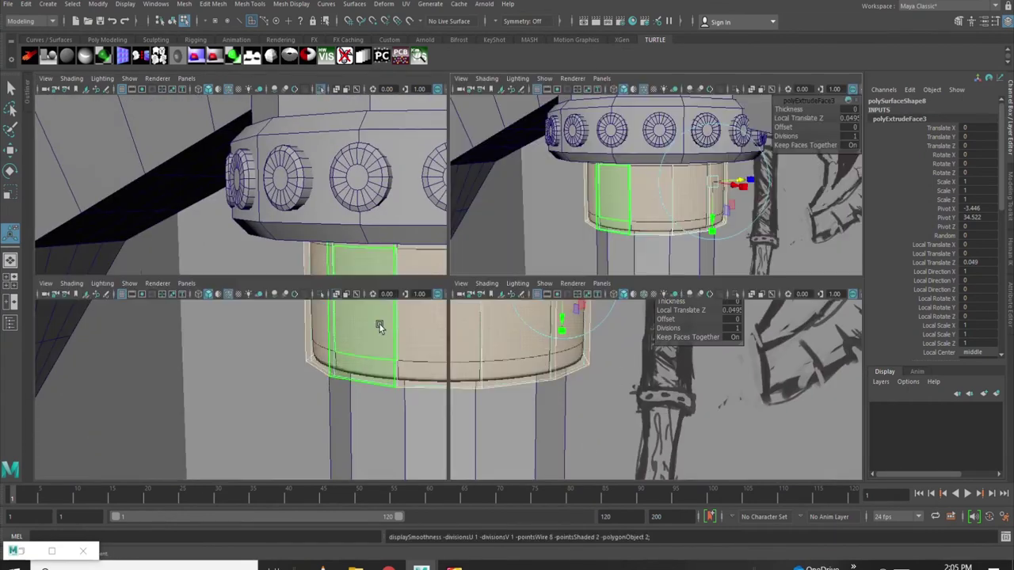
key("space")
key("f")
Duplicate the band, move the copy down the handle, then undo the vertex selection edits
right_click_drag(408, 309, 460, 274)
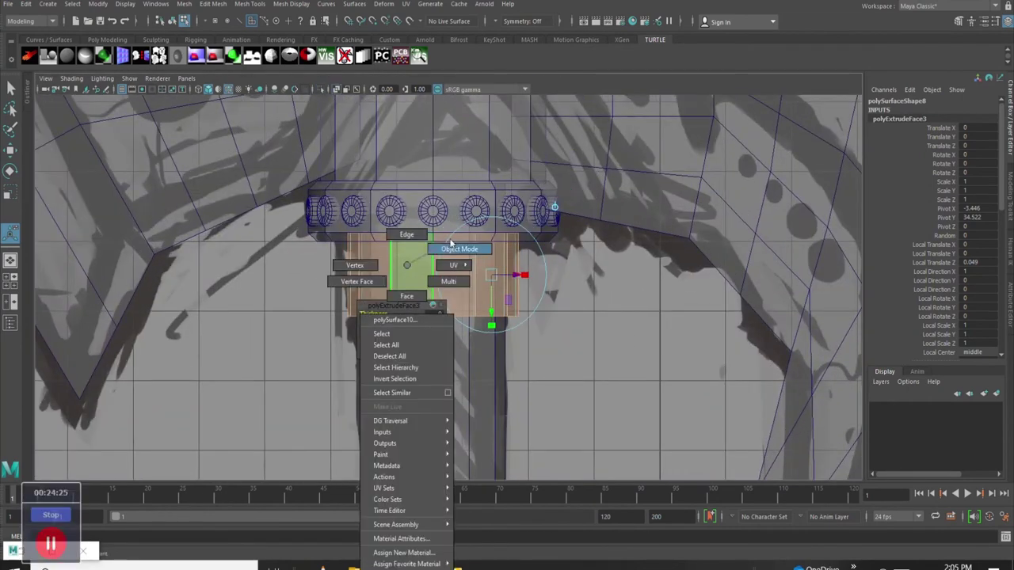
left_click_drag(461, 274, 454, 322, "alt")
key("f")
key("r")
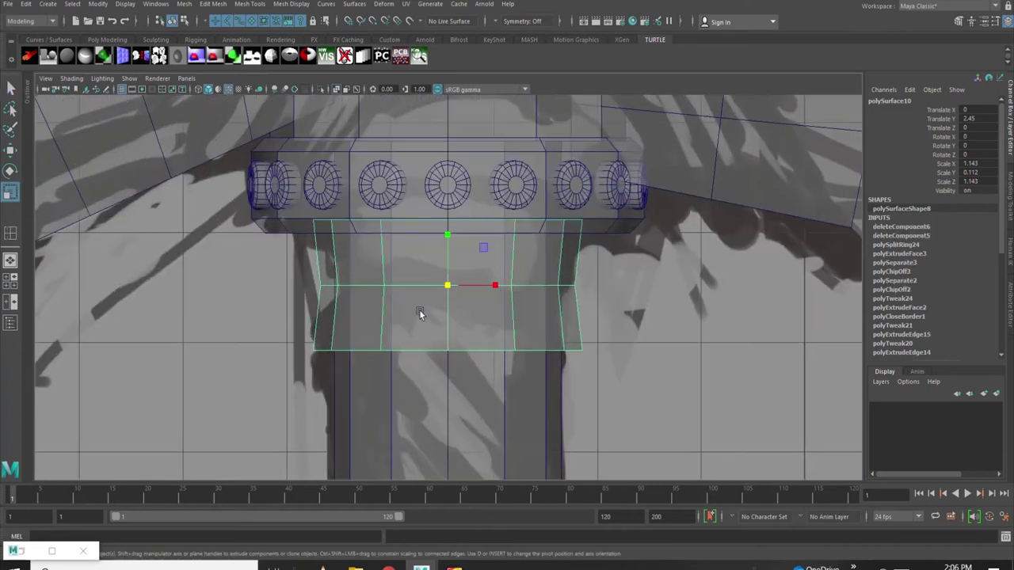
key("ctrl+d")
key("w")
left_click_drag(446, 233, 448, 345)
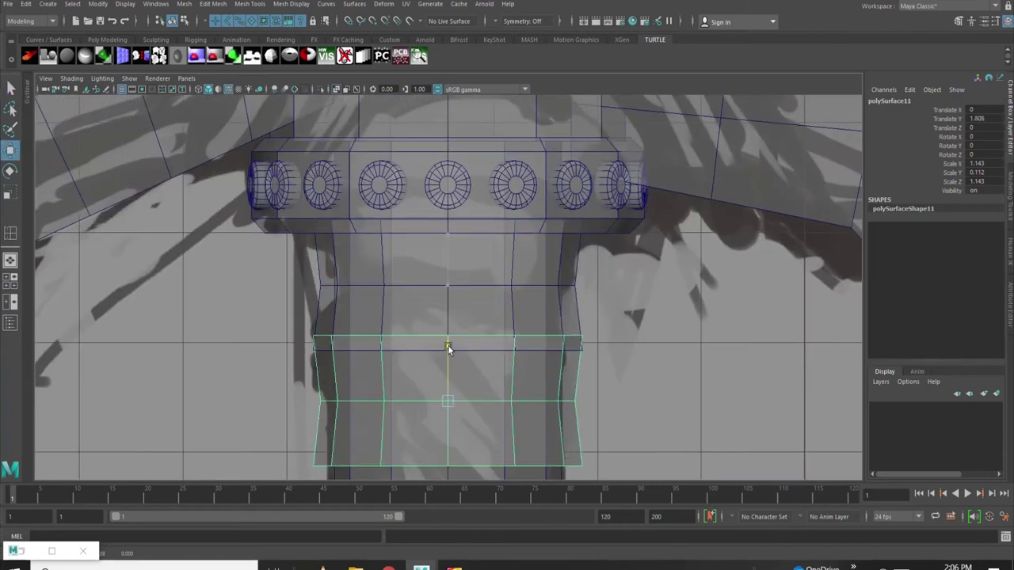
right_click_drag(421, 264, 369, 267)
left_click_drag(261, 306, 567, 372)
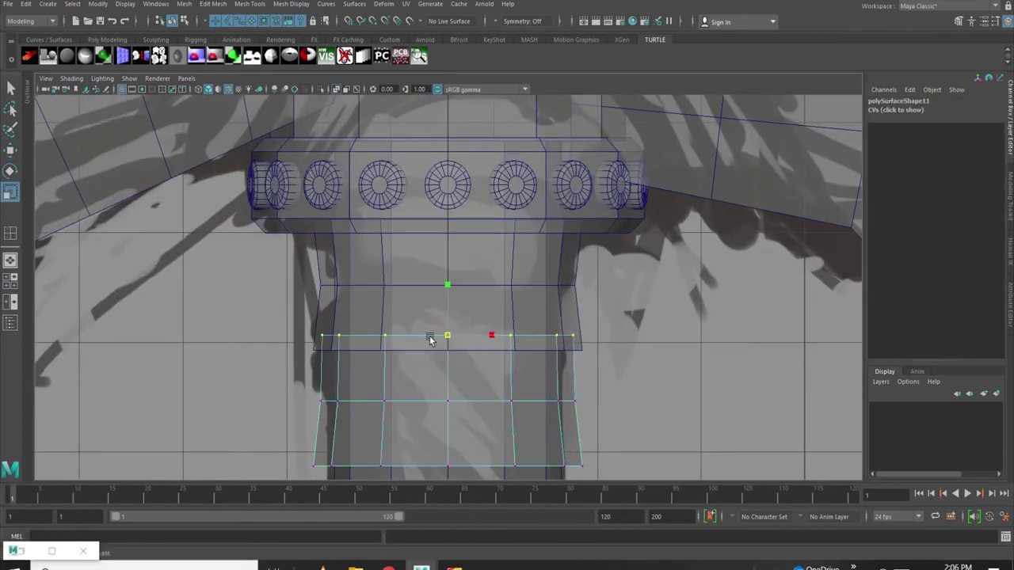
key("ctrl+z")
key("ctrl+z")
key("ctrl+z")
key("ctrl+z")
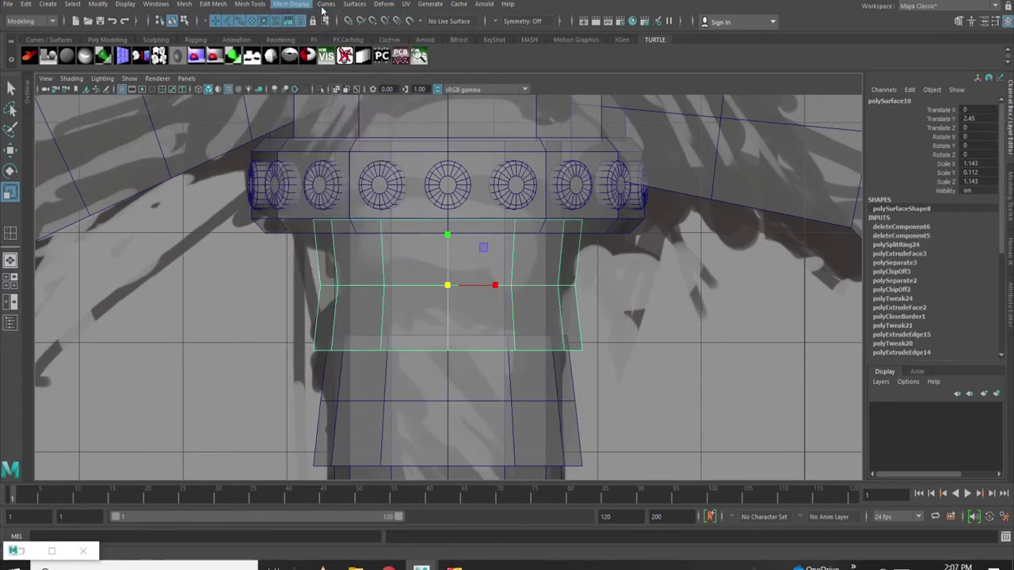
Add a lattice around the wrap band, then undo the switch to lattice point editing
left_click(354, 3)
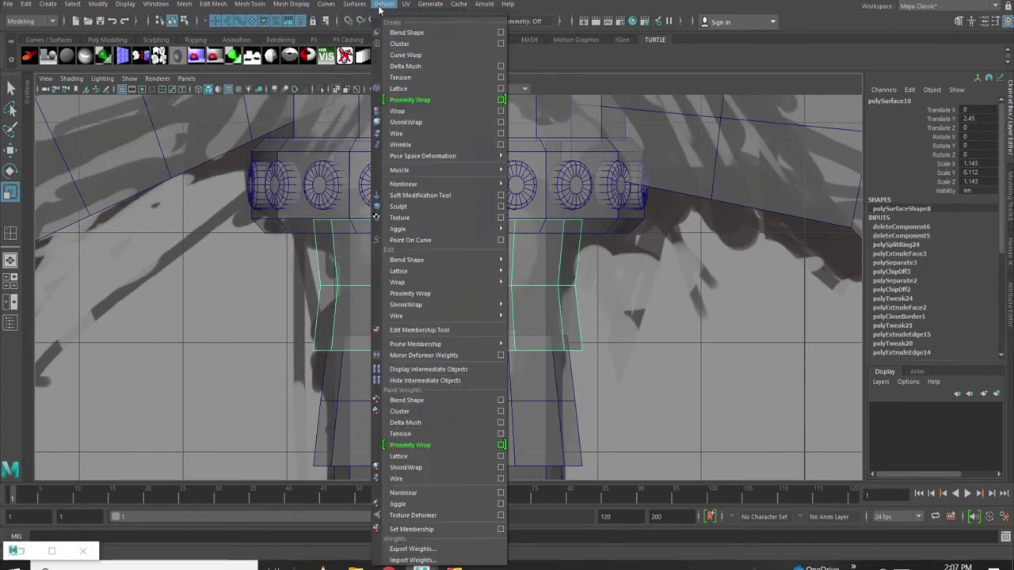
left_click(399, 88)
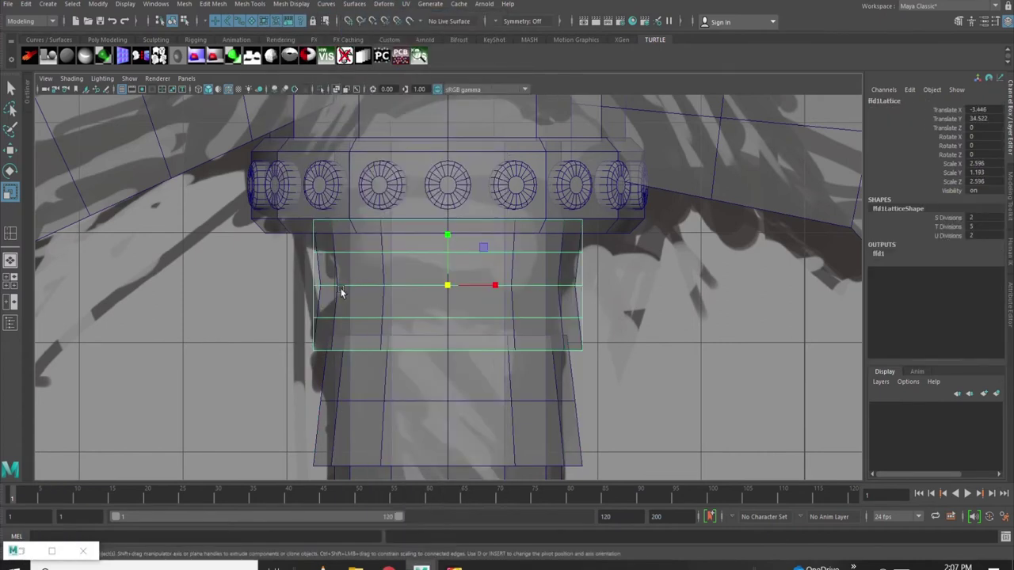
key("space")
key("space")
right_click_drag(607, 234, 586, 242)
key("space")
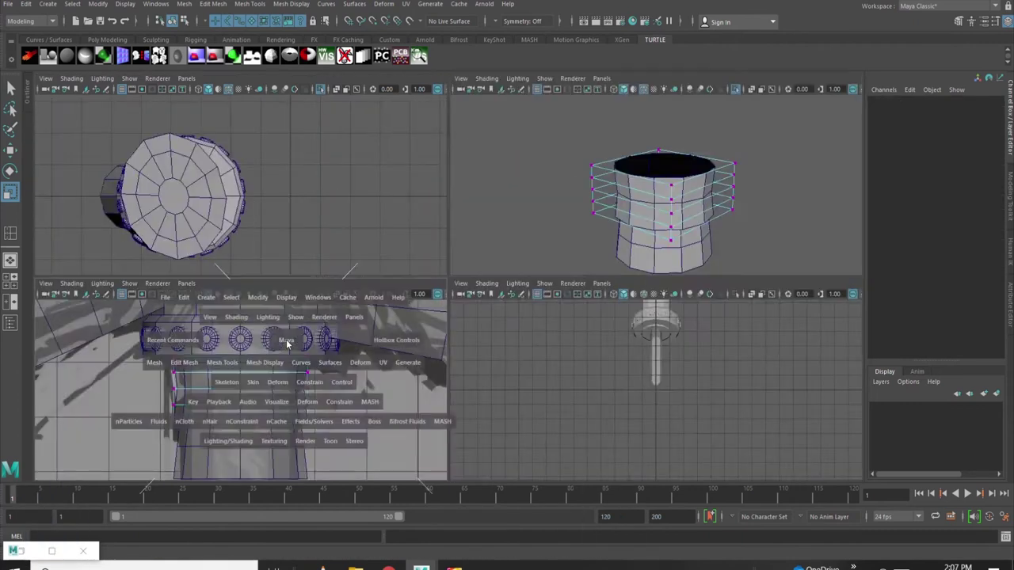
key("space")
key("ctrl+z")
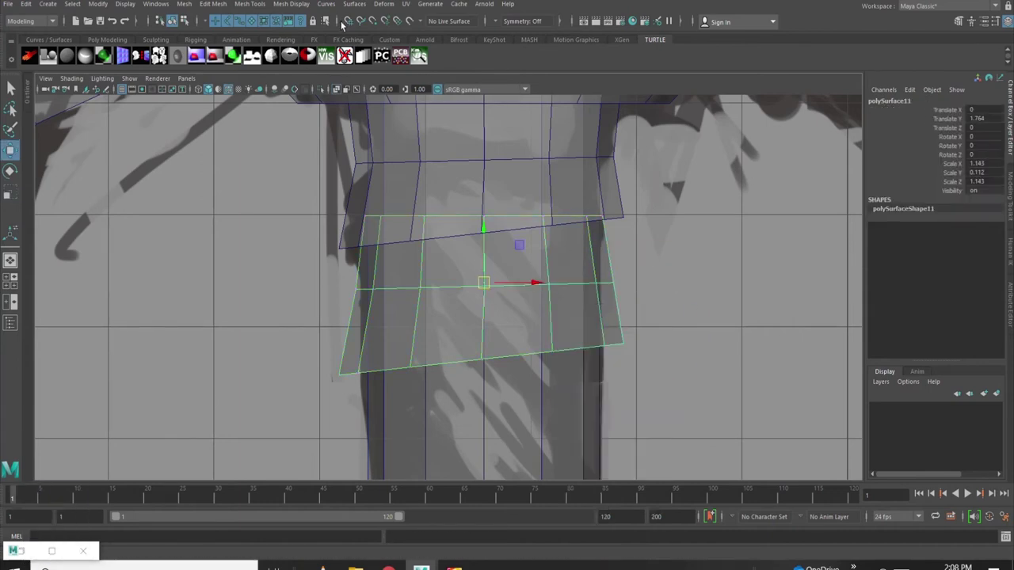
Create a lattice from its settings and raise the bottom-left lattice point to tilt the band
left_click(383, 4)
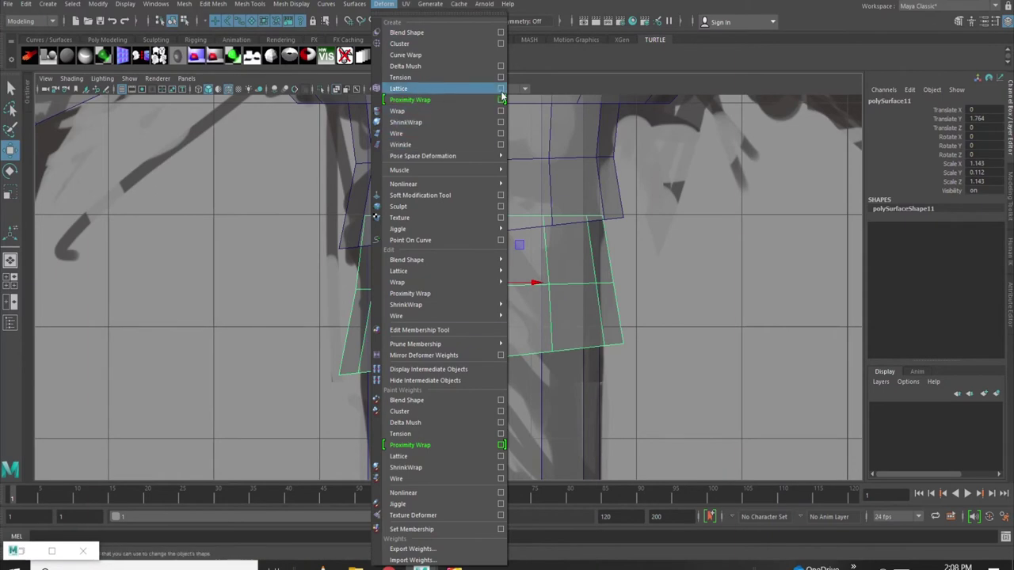
left_click(500, 89)
left_click(665, 372)
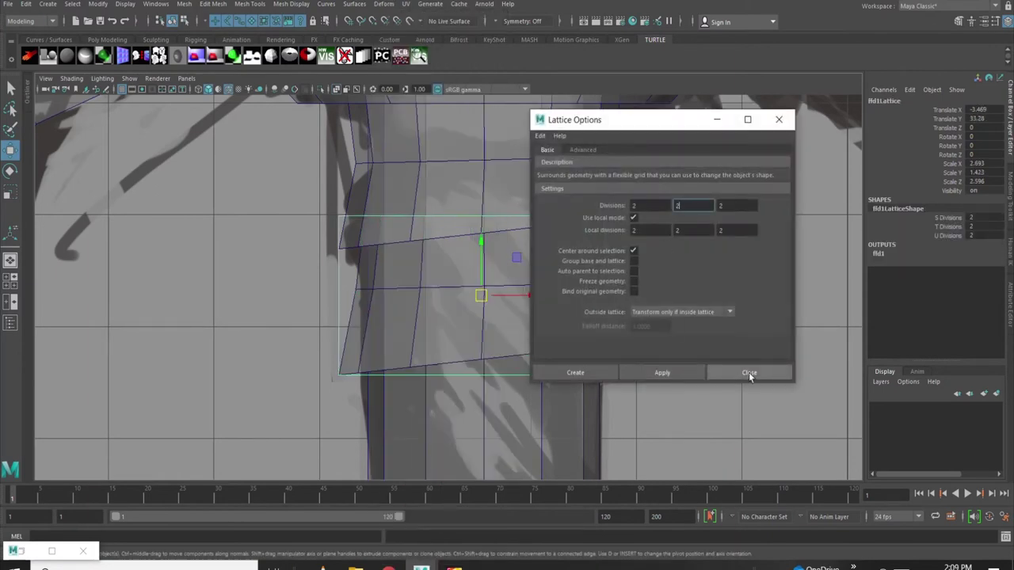
left_click(736, 373)
right_click(613, 364)
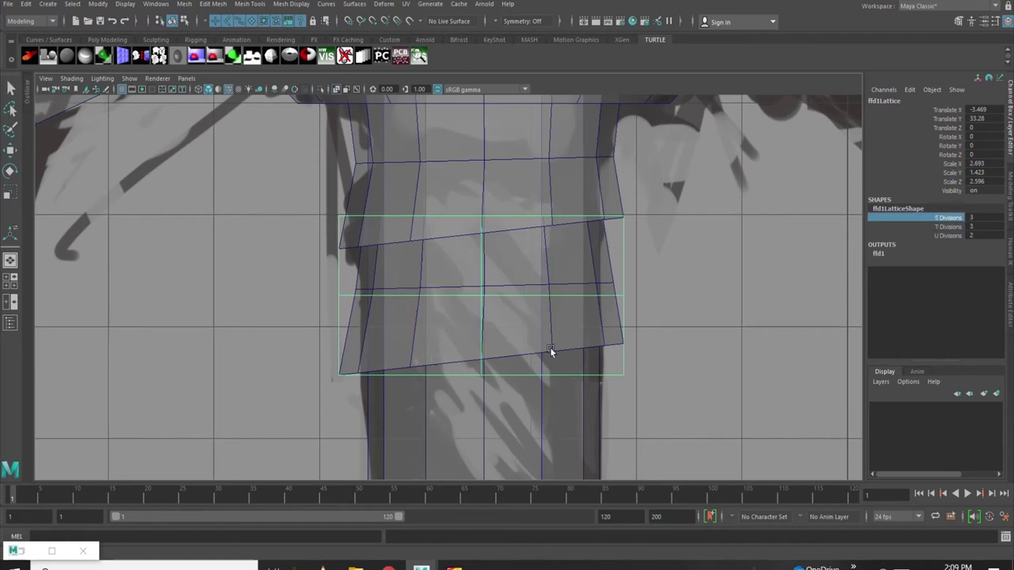
right_click_drag(618, 361, 600, 272)
key("w")
left_click(622, 369)
left_click_drag(623, 369, 626, 400)
key("ctrl+z")
left_click_drag(345, 383, 350, 349)
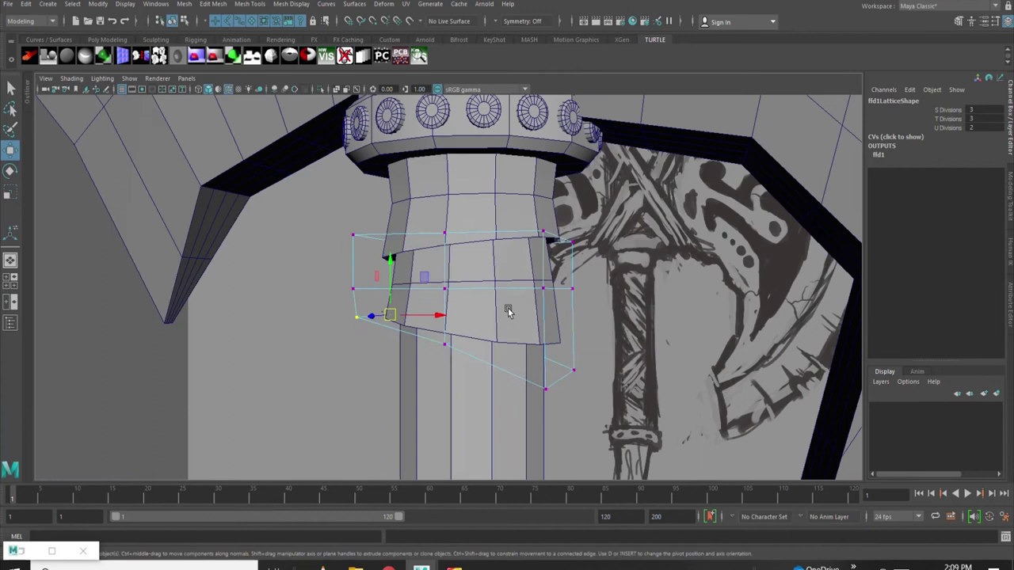
Delete the band's history to bake the lattice bend into the mesh
left_click(507, 306)
left_click(26, 4)
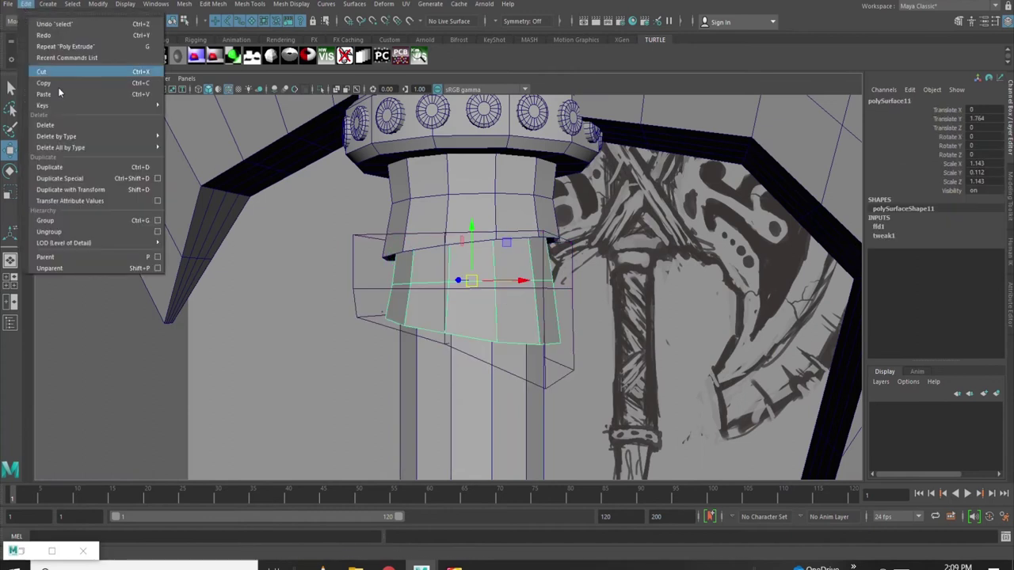
left_click(194, 137)
left_click_drag(293, 344, 445, 268, "alt")
left_click(451, 237)
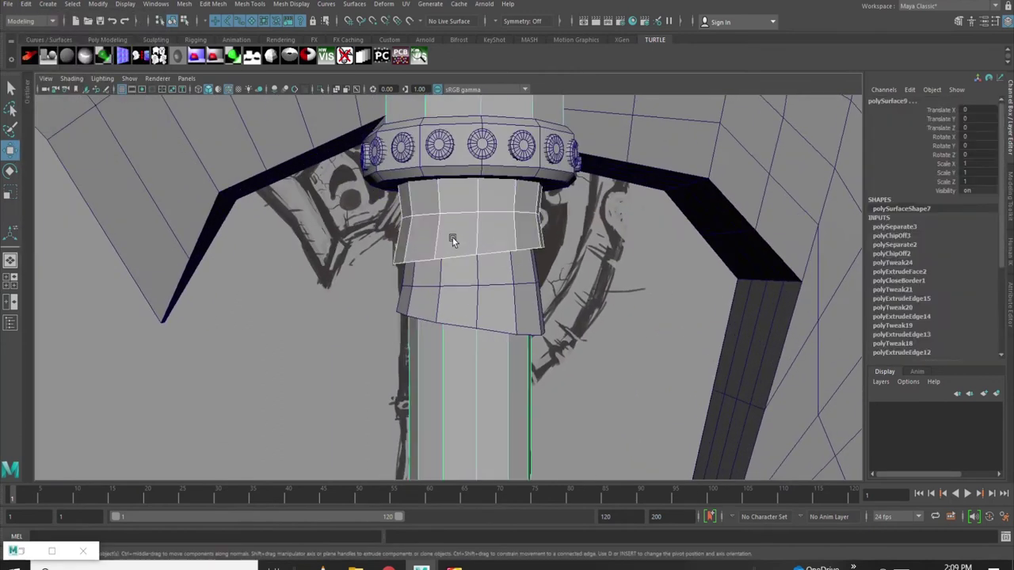
key("space")
key("space")
Slide a band copy down the handle and scale a row of its vertices, undoing the last move
scroll(463, 201, "down", 5)
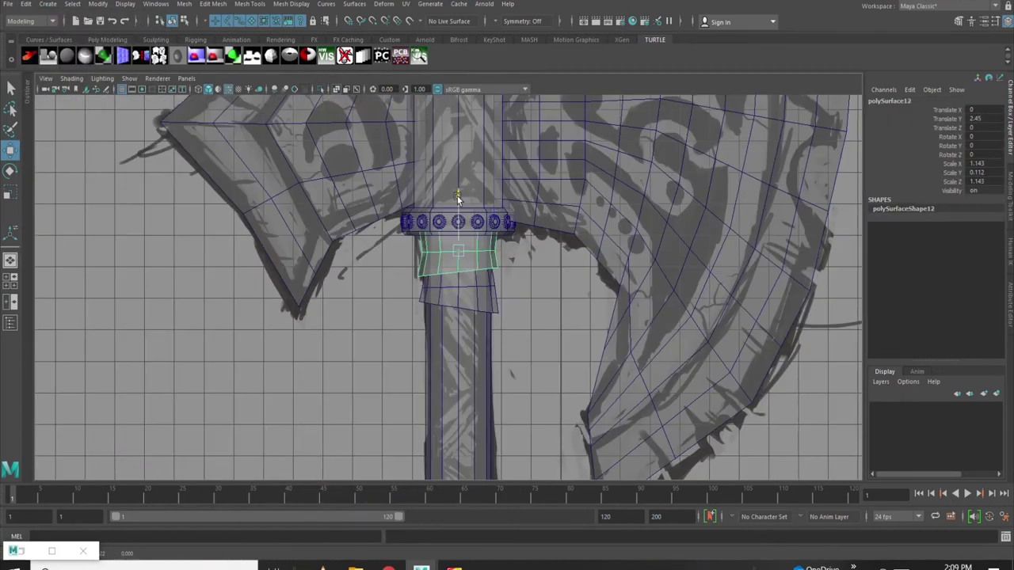
left_click_drag(457, 198, 464, 269)
scroll(459, 274, "up", 5)
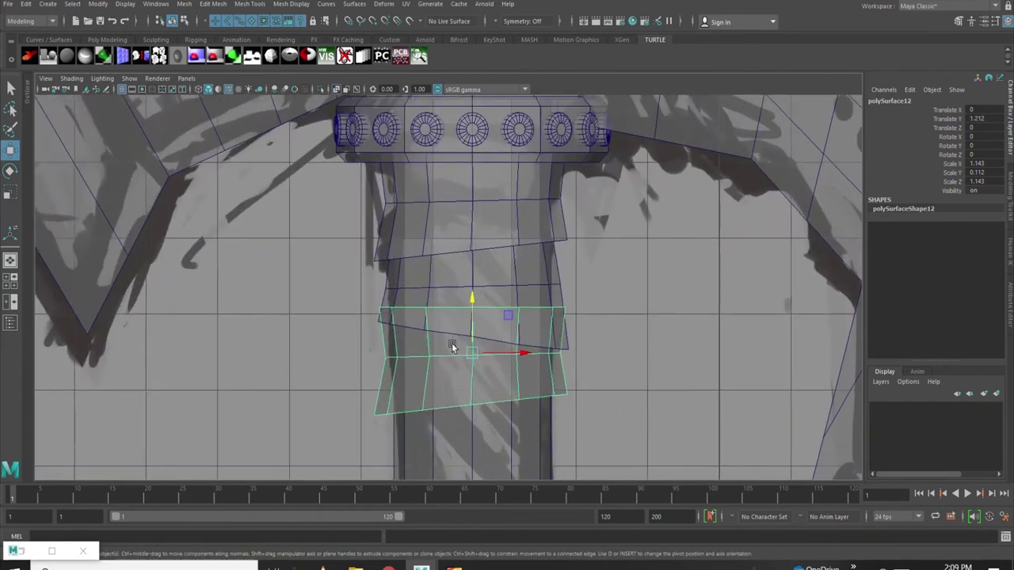
scroll(452, 344, "up", 3)
right_click_drag(600, 270, 594, 233)
left_click_drag(331, 229, 611, 295)
key("r")
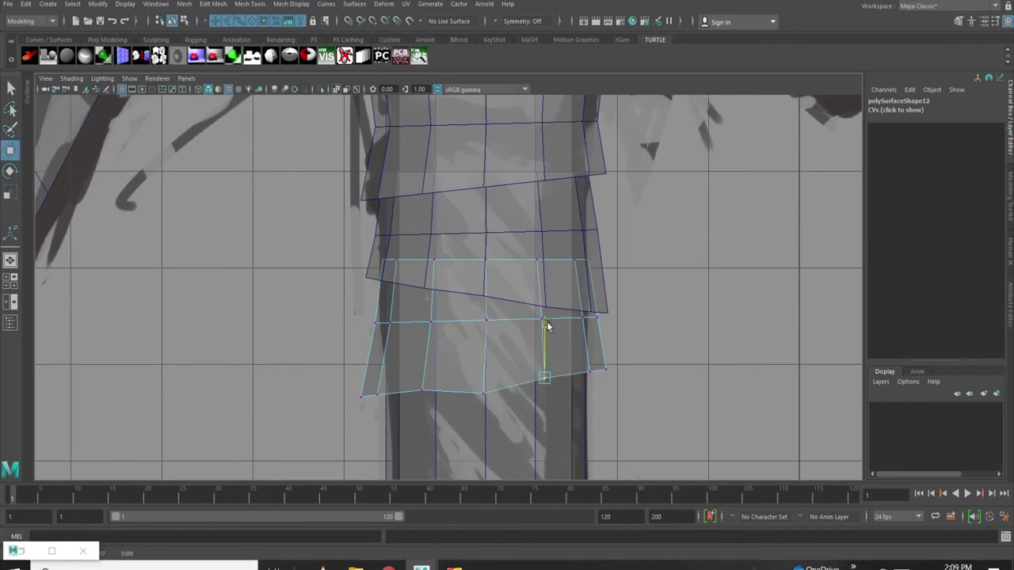
key("ctrl+z")
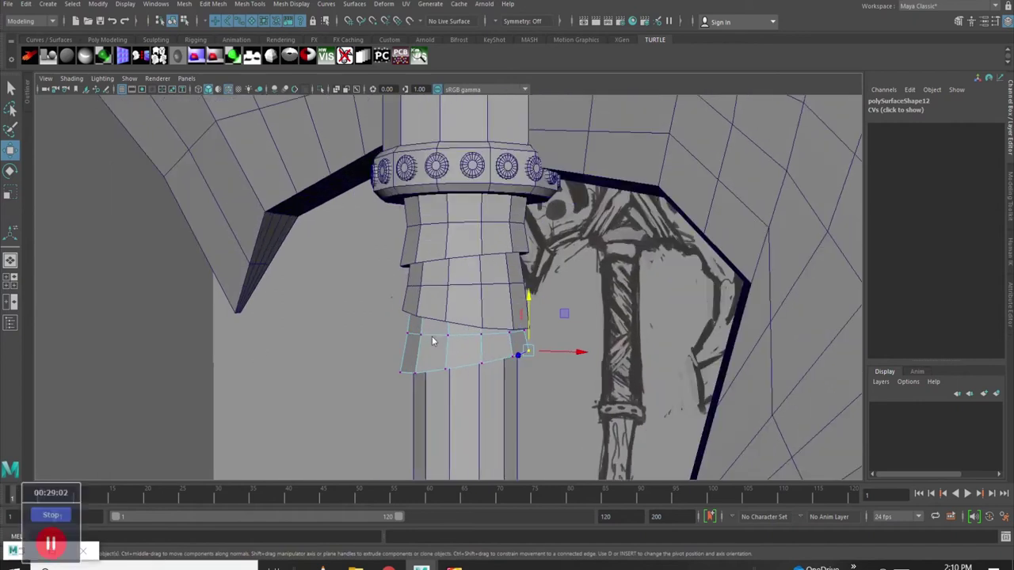
right_click_drag(435, 267, 487, 267)
Move the upper band down the handle and flatten it vertically
mouse_move(179, 311)
left_mouse_down("alt")
mouse_move(514, 355)
mouse_move(234, 106)
mouse_move(410, 244)
left_mouse_up("alt")
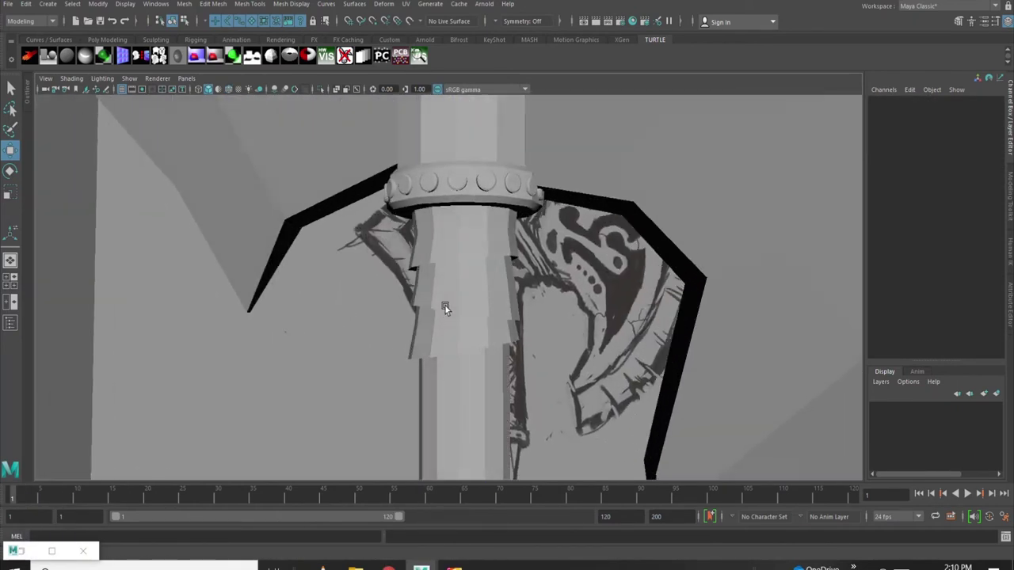
double_click(448, 244)
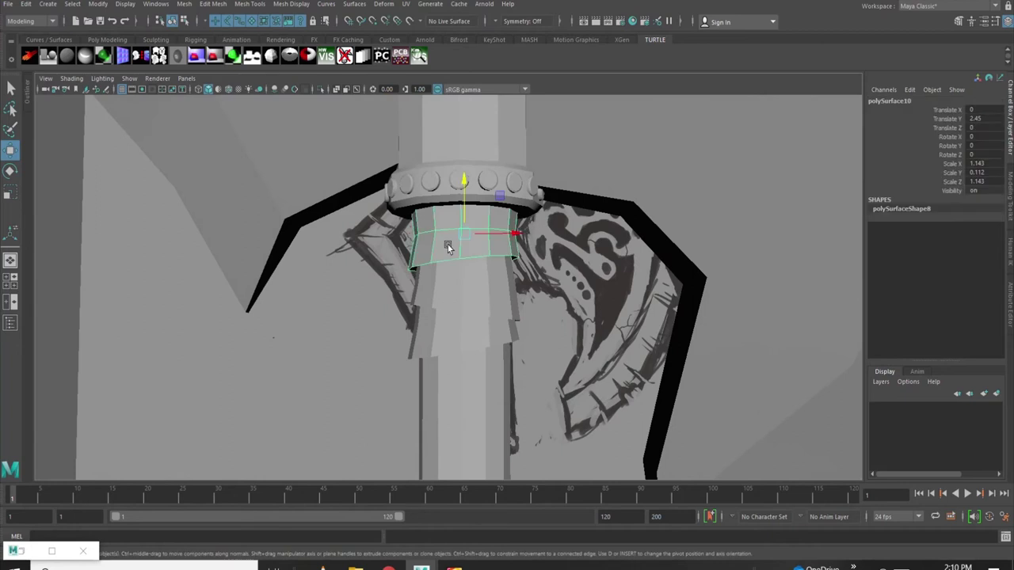
key("space")
key("space")
left_click_drag(475, 190, 475, 317)
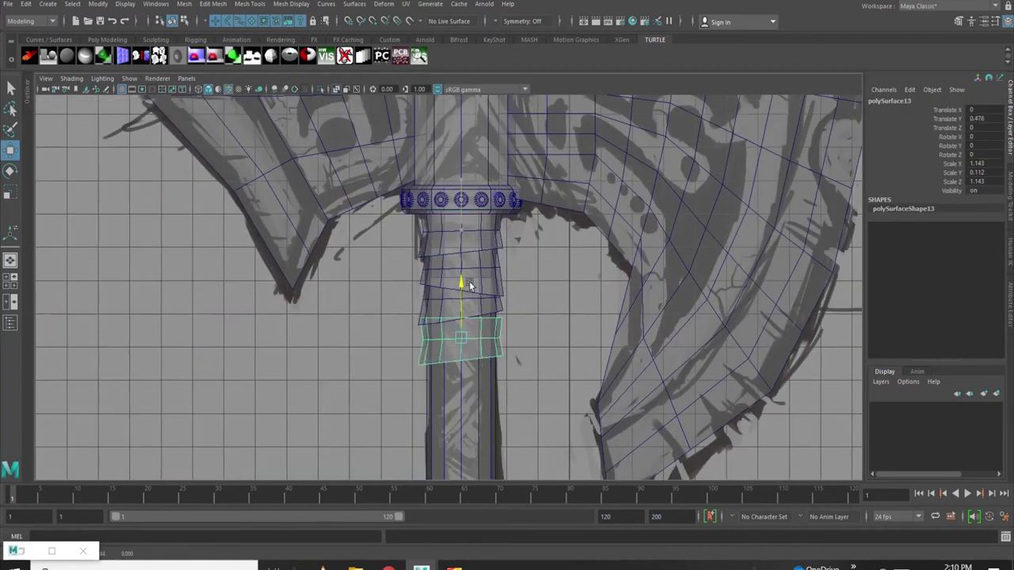
key("r")
scroll(475, 317, "up", 5)
mouse_move(484, 270)
left_mouse_down()
mouse_move(485, 293)
mouse_move(492, 248)
mouse_move(492, 287)
left_mouse_up()
key("w")
scroll(479, 309, "up", 2)
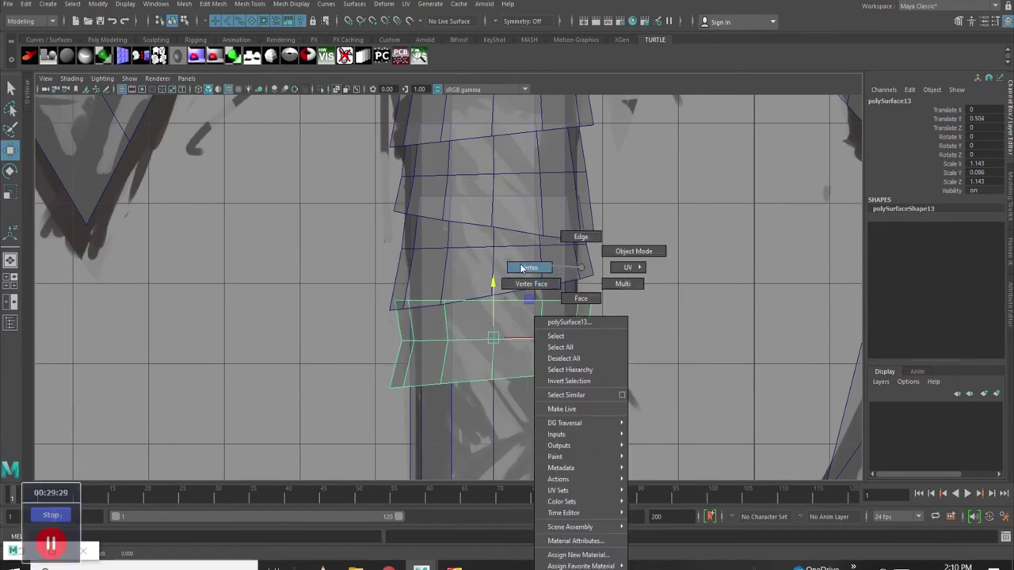
Raise and narrow the band's top vertex row, then lower the band into place above the lower ring
right_click_drag(570, 277, 523, 267)
left_click_drag(610, 335, 380, 285)
left_click_drag(493, 246, 491, 220)
key("r")
left_click_drag(493, 270, 478, 266)
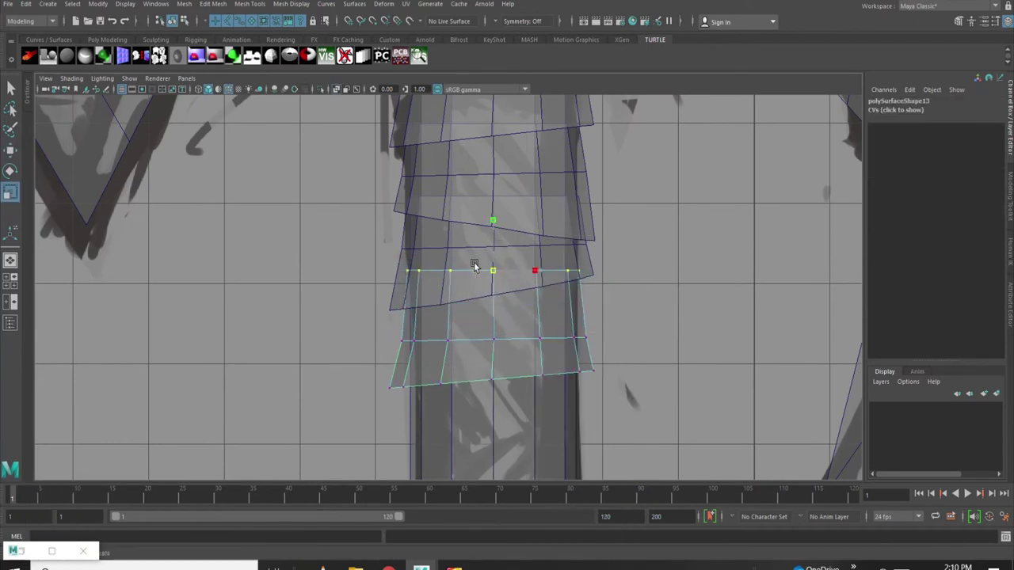
right_click_drag(584, 361, 638, 251)
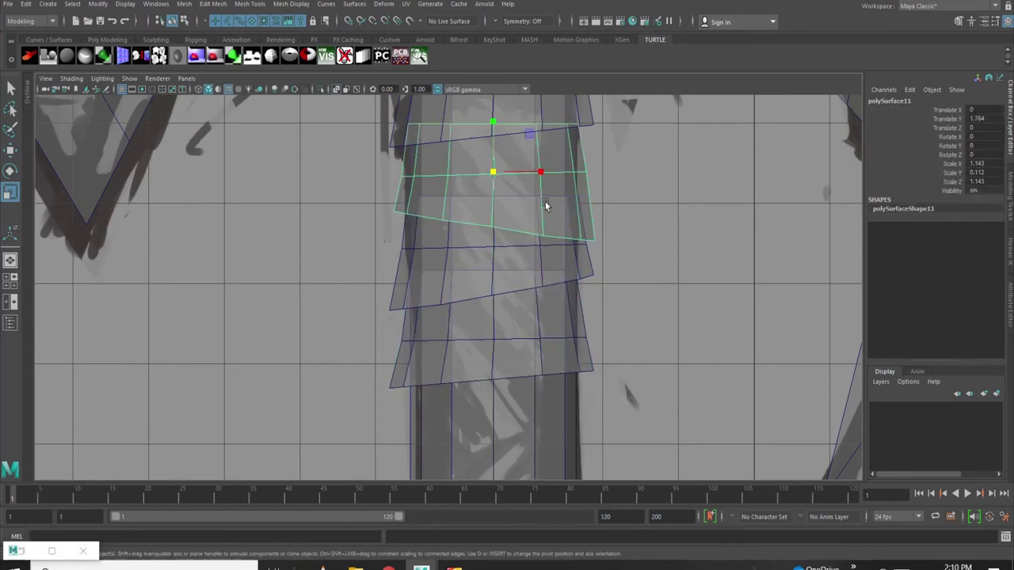
key("w")
mouse_move(493, 117)
left_mouse_down()
mouse_move(491, 351)
mouse_move(491, 299)
mouse_move(493, 315)
left_mouse_up()
scroll(493, 315, "down", 5)
scroll(496, 221, "up", 4)
left_click_drag(496, 221, 494, 228)
scroll(493, 228, "up", 2)
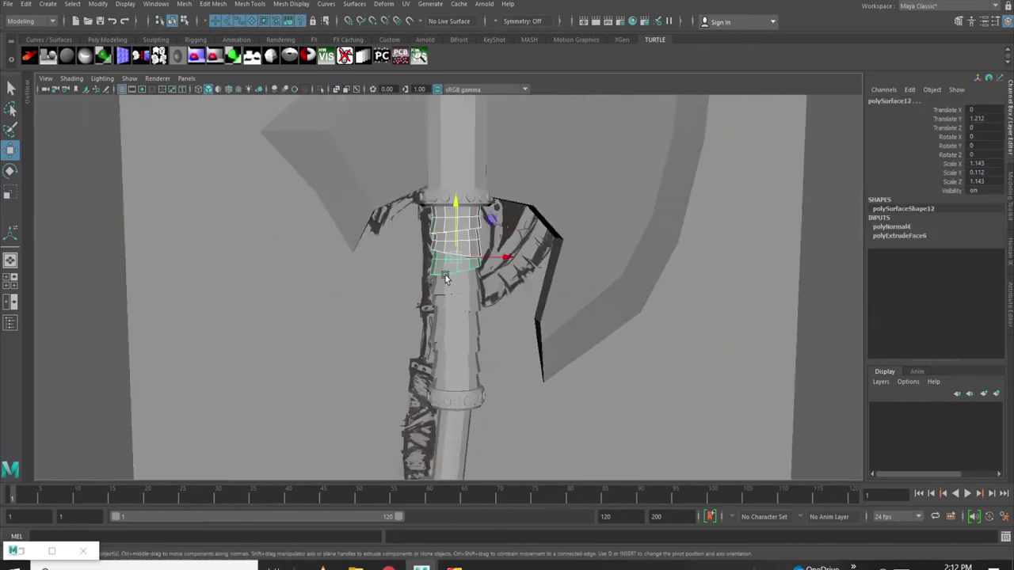
Assign a new Lambert material to the wrap and set its colour to deep red
left_click(984, 22)
right_click_drag(372, 281, 468, 506)
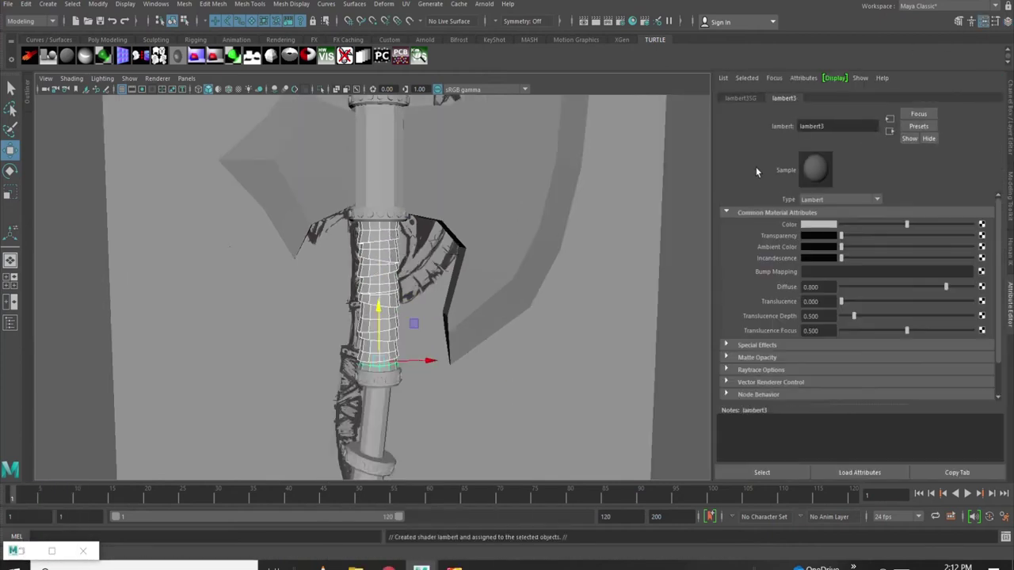
left_click(818, 224)
left_click(772, 193)
left_click_drag(840, 283, 808, 286)
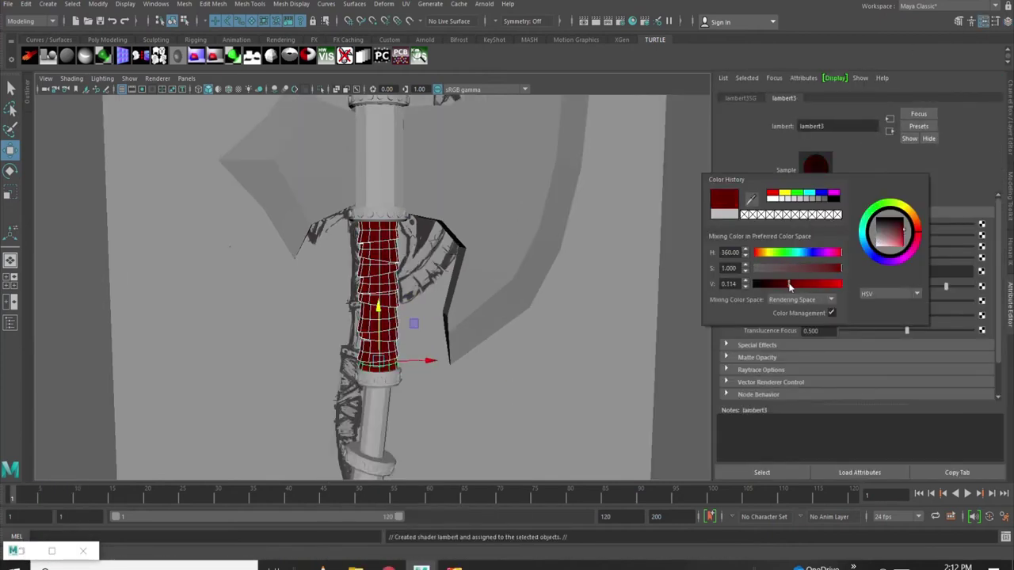
left_click(619, 287)
Isolate and orbit the handle to check the dark-red wrap, then select one band
mouse_move(618, 288)
left_mouse_down("alt")
mouse_move(408, 291)
mouse_move(372, 198)
left_mouse_up("alt")
left_click(321, 89)
left_click(321, 88)
left_click_drag(286, 159, 476, 253, "alt")
mouse_move(702, 308)
left_mouse_down("alt")
mouse_move(579, 275)
mouse_move(489, 292)
mouse_move(528, 294)
left_mouse_up("alt")
key("ctrl+a")
left_click(527, 294)
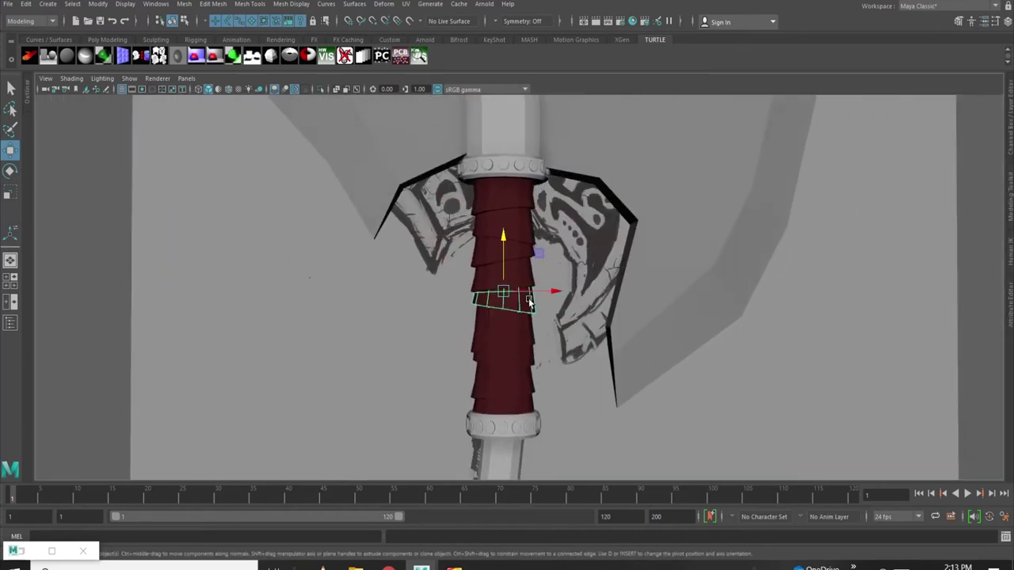
Add a lattice around the wrap band and pull its bottom-left corner point down
key("space")
key("space")
left_click_drag(507, 361, 539, 267, "alt")
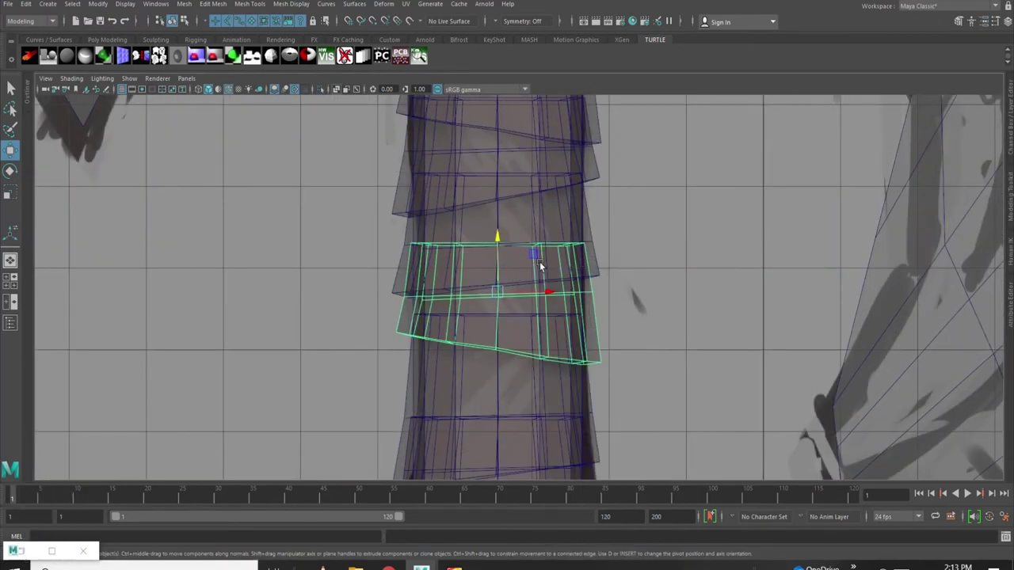
right_click_drag(551, 336, 643, 233)
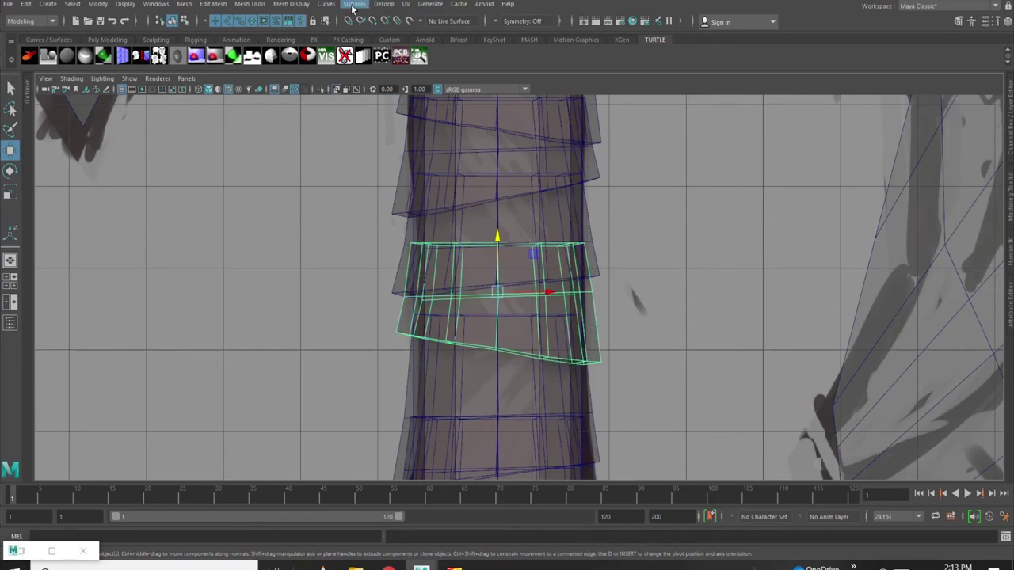
left_click(383, 4)
left_click(428, 92)
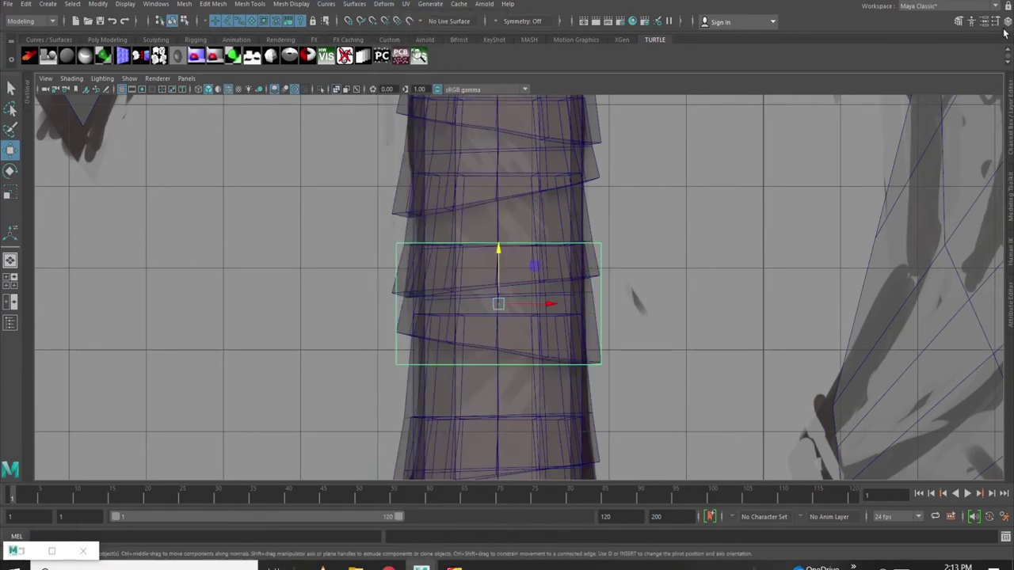
left_click(1004, 27)
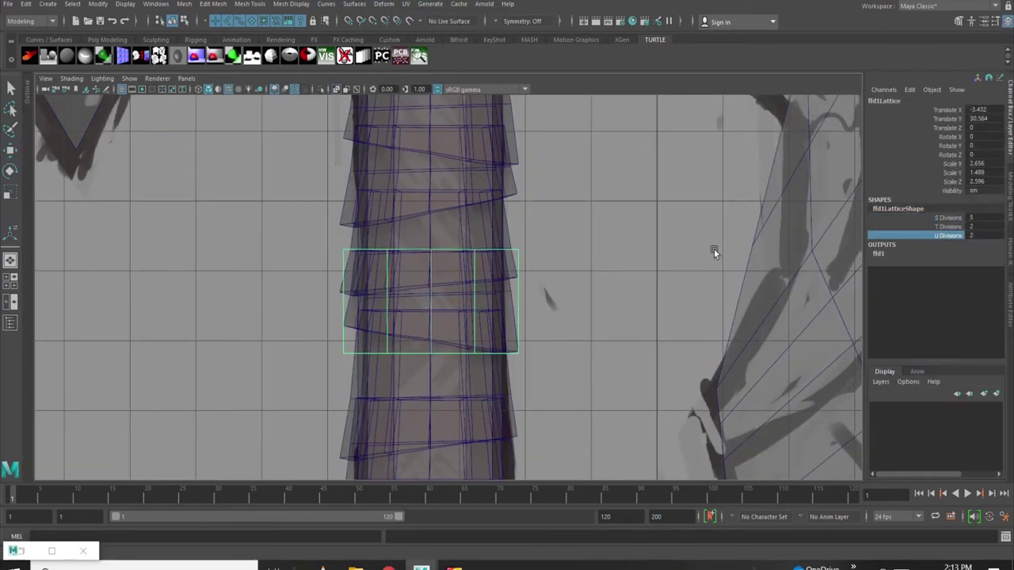
scroll(709, 245, "up", 2)
right_click_drag(528, 294, 529, 261)
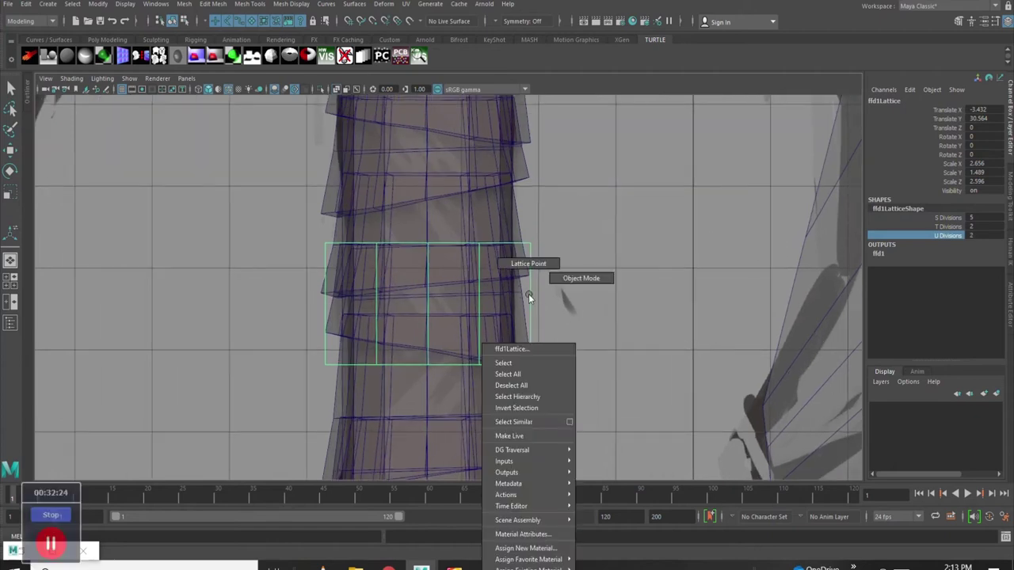
left_click_drag(326, 346, 305, 380)
key("w")
mouse_move(377, 347)
left_mouse_down()
mouse_move(381, 337)
mouse_move(432, 344)
left_mouse_up()
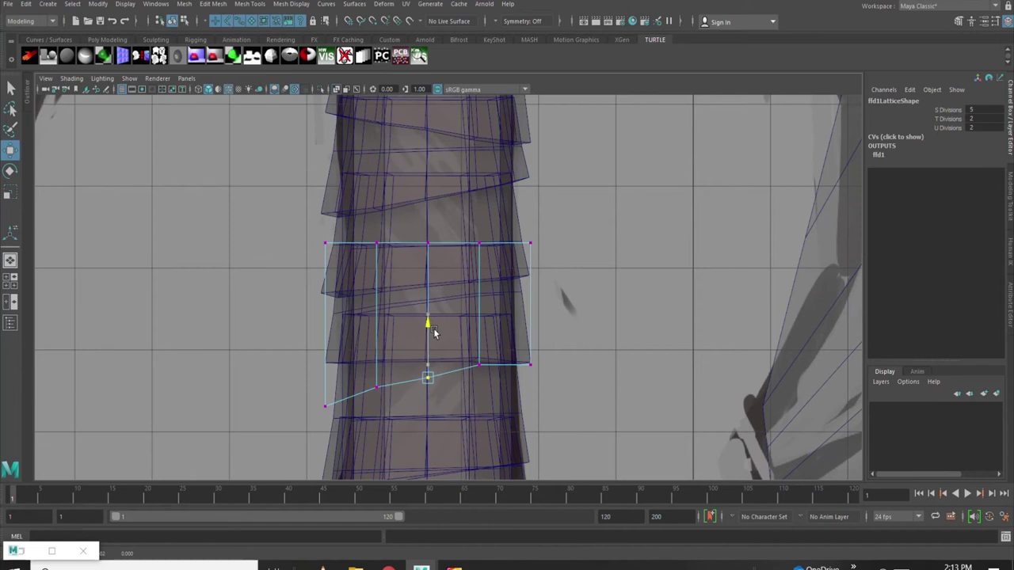
Select a band of the red wrap and clear its construction history
mouse_move(535, 305)
left_mouse_down("alt")
mouse_move(613, 233)
mouse_move(448, 342)
mouse_move(423, 301)
mouse_move(373, 290)
mouse_move(426, 237)
mouse_move(398, 288)
left_mouse_up("alt")
left_click(373, 290)
left_click(26, 4)
left_click(182, 131)
mouse_move(181, 132)
left_mouse_down("alt")
mouse_move(245, 255)
mouse_move(414, 342)
mouse_move(440, 339)
left_mouse_up("alt")
left_click(245, 255)
left_click(444, 341)
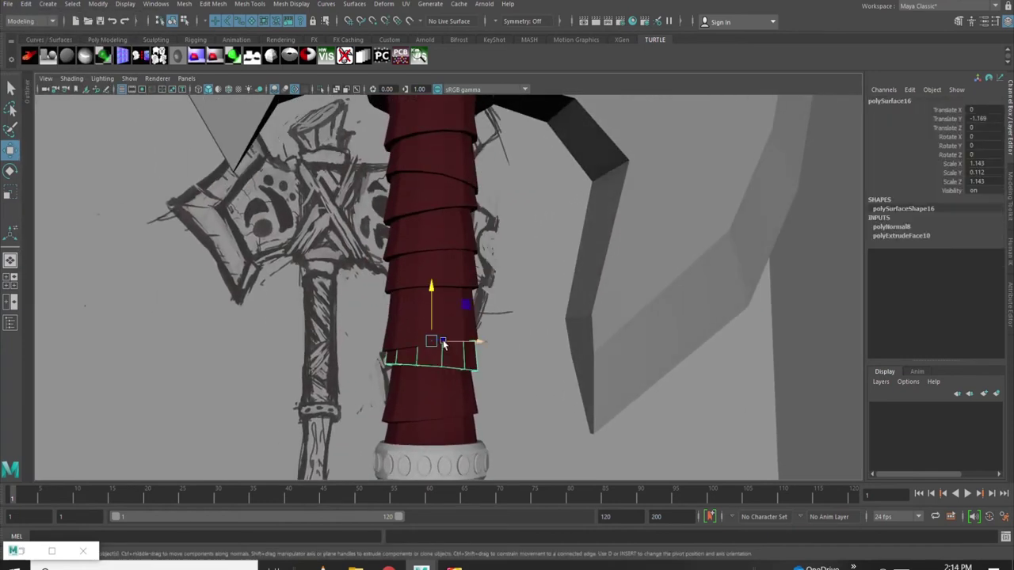
scroll(708, 353, "down", 5)
left_click(708, 352)
mouse_move(708, 352)
left_mouse_down("alt")
mouse_move(613, 350)
mouse_move(464, 290)
left_mouse_up("alt")
Rotate a selected wrap band so it tilts slightly
left_click(464, 293)
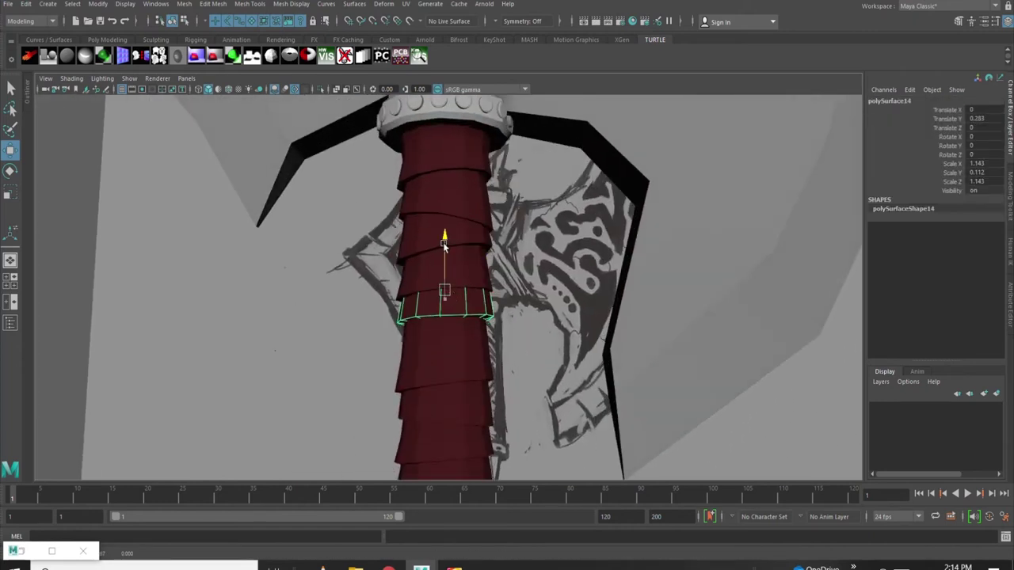
left_click(423, 275)
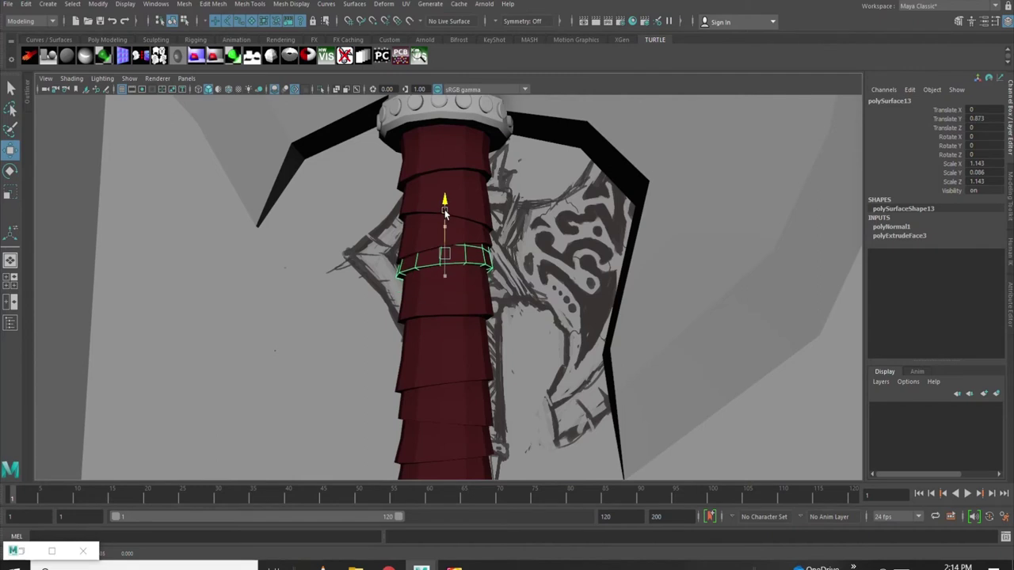
key("e")
key("ctrl+z")
mouse_move(481, 223)
left_mouse_down()
mouse_move(494, 248)
mouse_move(762, 355)
left_mouse_up()
key("e")
left_click(761, 355)
Tilt another band lower on the wrap, near the guard
mouse_move(555, 333)
left_mouse_down("alt")
mouse_move(487, 297)
mouse_move(437, 256)
left_mouse_up("alt")
left_click(437, 255)
left_click(410, 178)
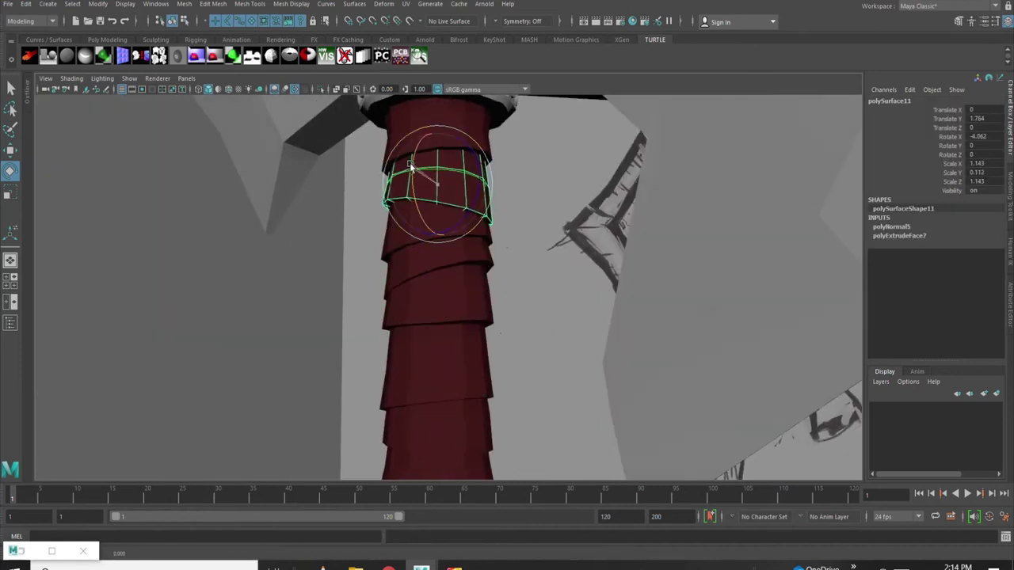
left_click_drag(412, 156, 437, 227, "alt")
left_click(432, 218)
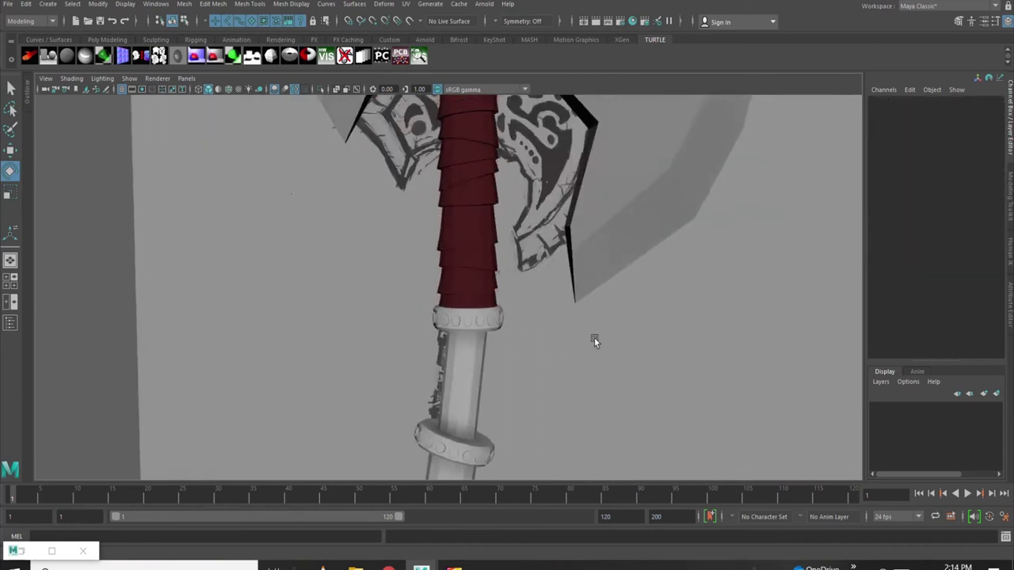
left_click_drag(384, 228, 488, 334, "alt")
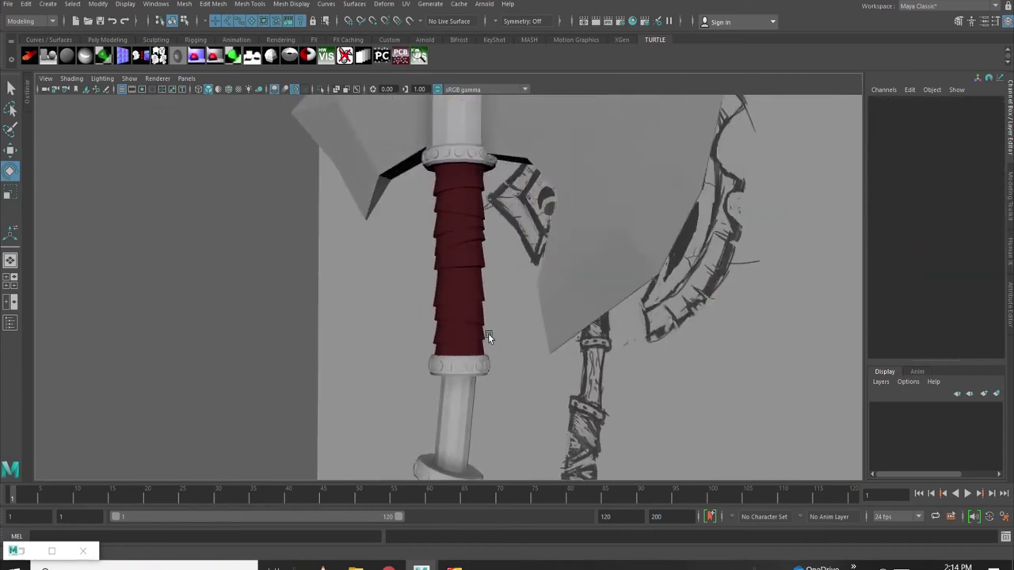
left_click(440, 273)
left_click_drag(440, 274, 447, 252, "alt")
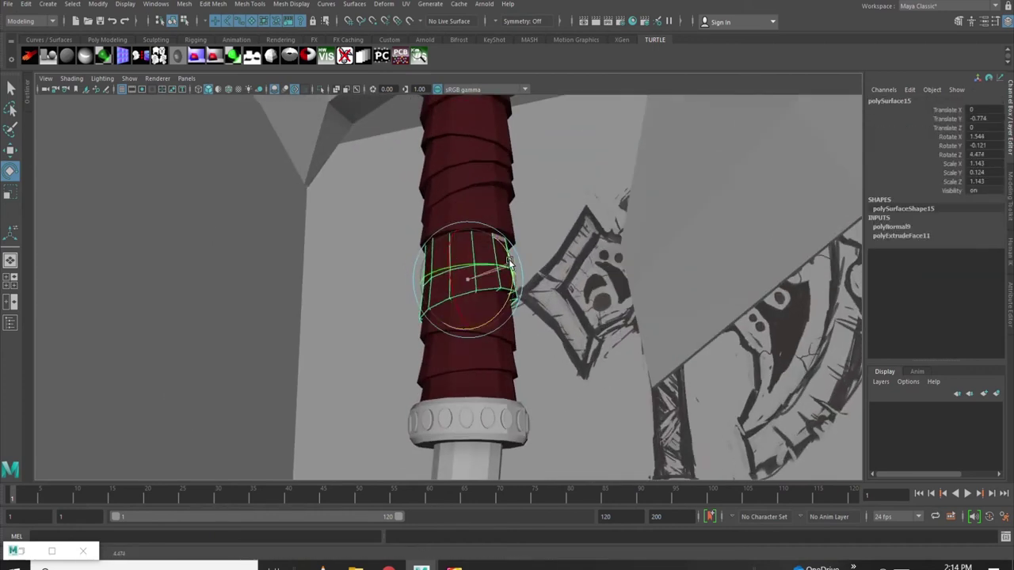
Tilt one more wrap band and select the next grip band
mouse_move(508, 267)
left_mouse_down("alt")
mouse_move(499, 364)
mouse_move(465, 363)
mouse_move(535, 343)
mouse_move(488, 308)
mouse_move(446, 130)
mouse_move(440, 202)
left_mouse_up("alt")
left_click(440, 202)
mouse_move(436, 164)
left_mouse_down("alt")
mouse_move(446, 183)
mouse_move(259, 265)
mouse_move(423, 195)
mouse_move(454, 290)
mouse_move(547, 298)
mouse_move(554, 313)
mouse_move(92, 214)
mouse_move(433, 354)
mouse_move(442, 307)
left_mouse_up("alt")
left_click(555, 313)
left_click(92, 215)
left_click(442, 307)
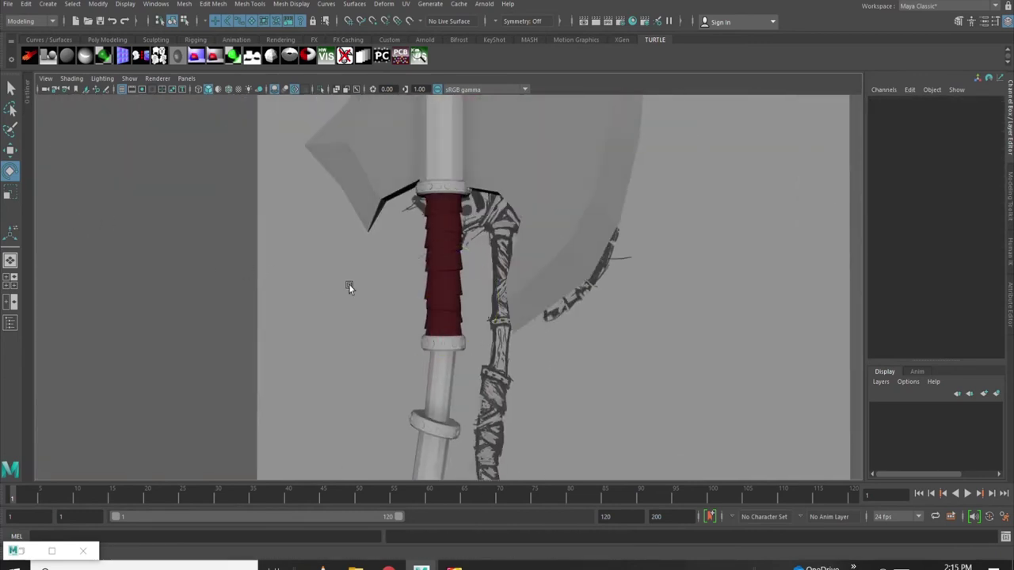
Delete one band from the copied red wrap
scroll(435, 312, "up", 5)
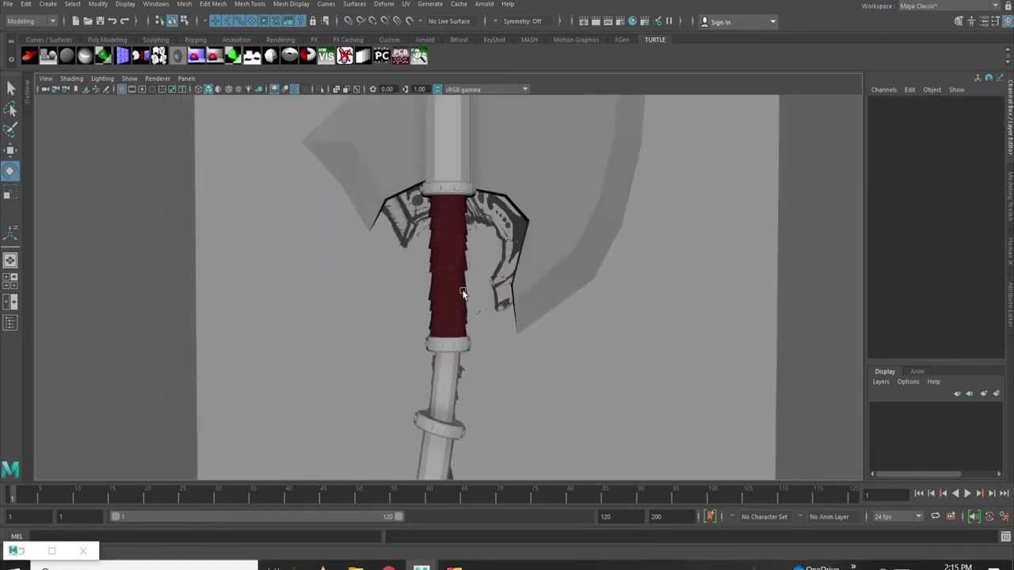
left_click(450, 293)
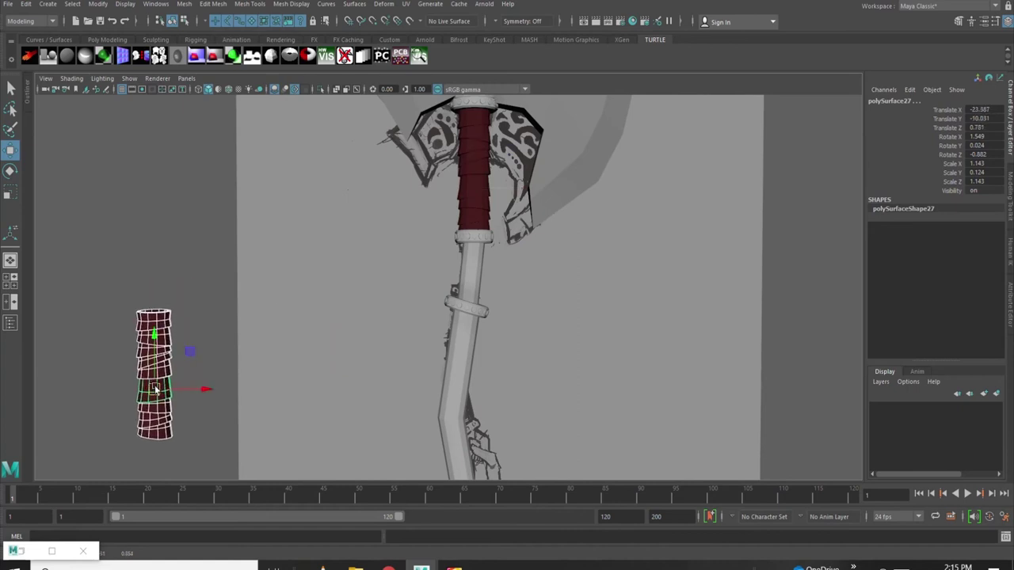
left_click(336, 396)
scroll(400, 230, "down", 5)
scroll(333, 328, "up", 5)
scroll(423, 301, "up", 3)
left_click(413, 305)
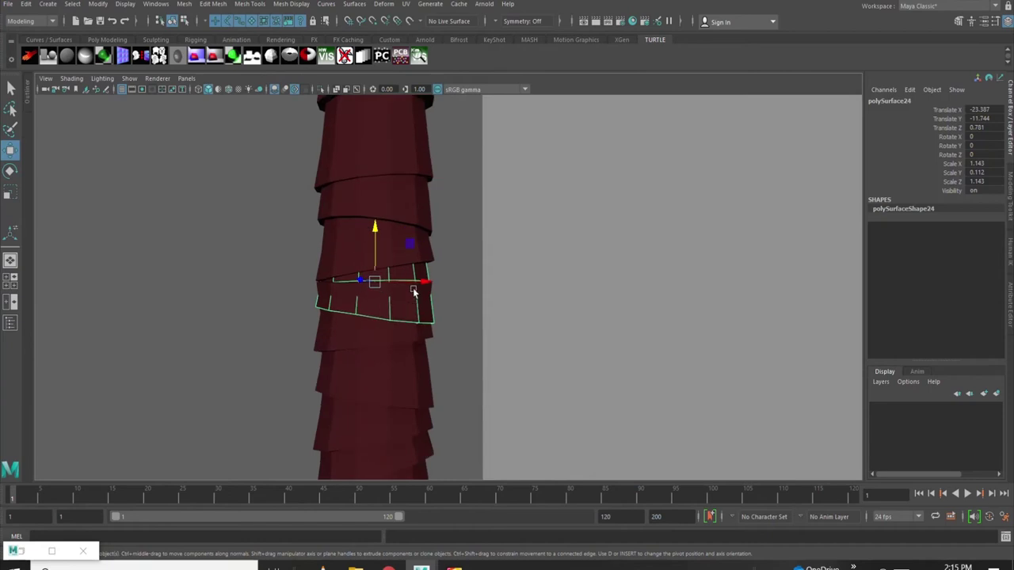
left_click(404, 336)
key("Delete")
left_click(396, 303)
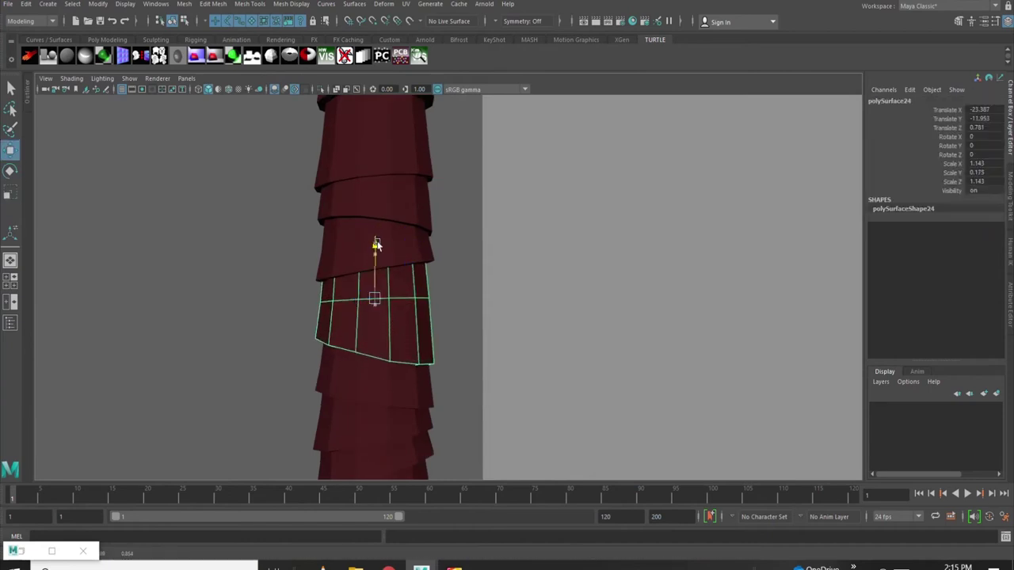
Move the whole copied wrap beside the lower handle, to −4.758 X
left_click(441, 366)
scroll(441, 367, "down", 5)
left_click_drag(441, 366, 437, 360, "alt")
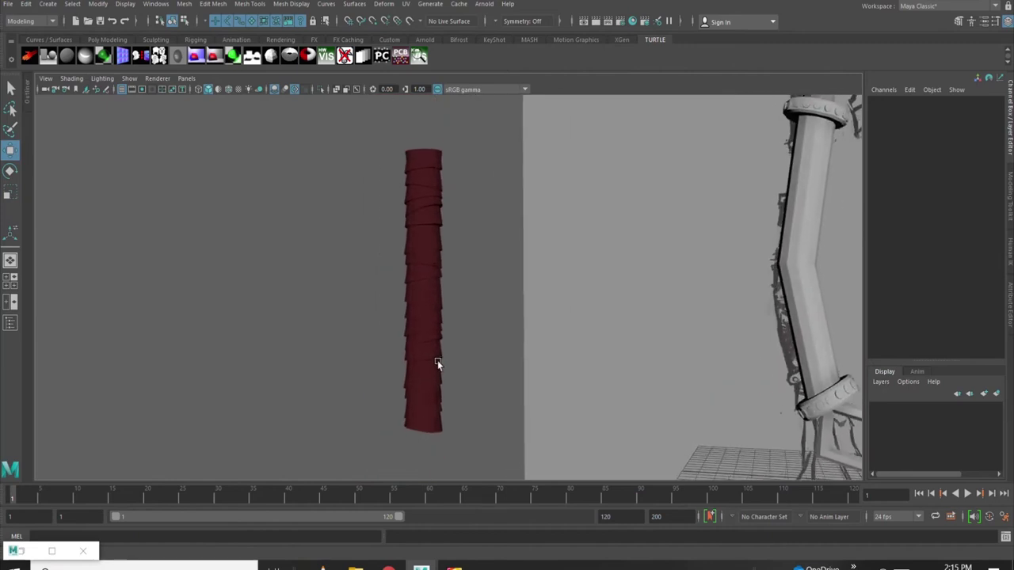
left_click_drag(355, 136, 469, 423)
key("space")
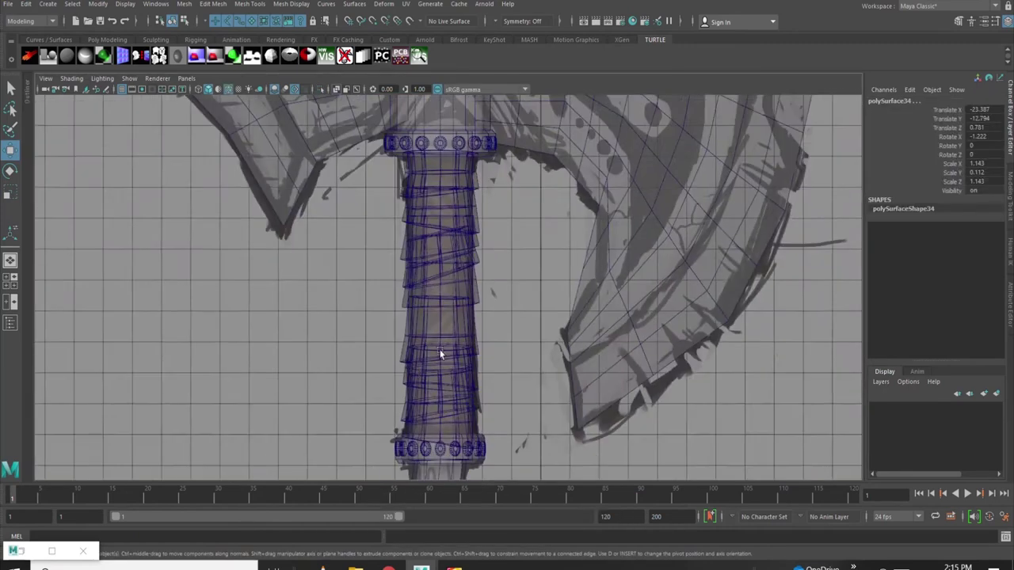
scroll(442, 354, "down", 5)
scroll(427, 348, "up", 2)
left_click_drag(283, 325, 459, 325)
scroll(444, 331, "up", 3)
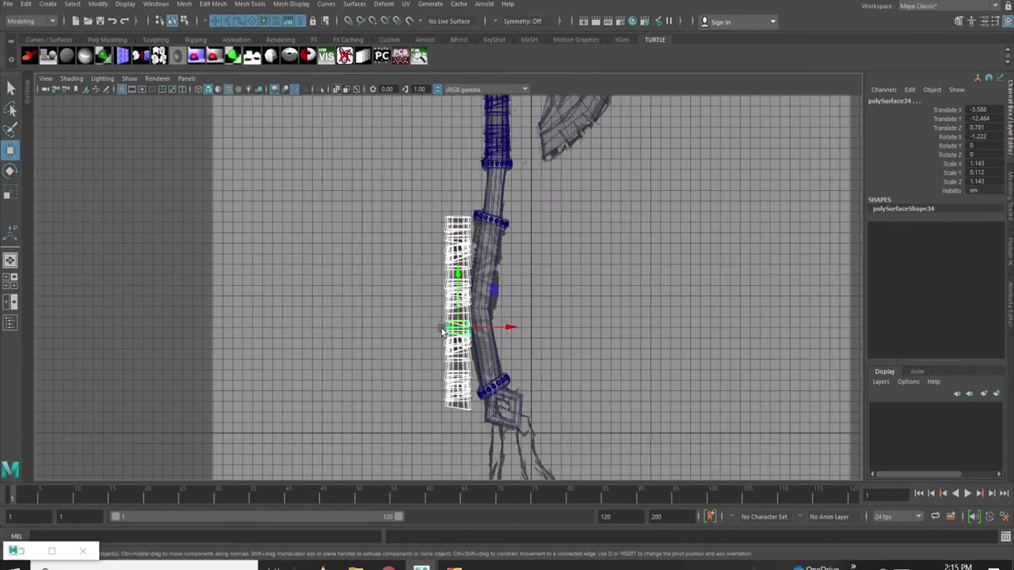
middle_click_drag(442, 331, 430, 326, "alt")
left_click_drag(428, 312, 416, 311)
left_click(383, 4)
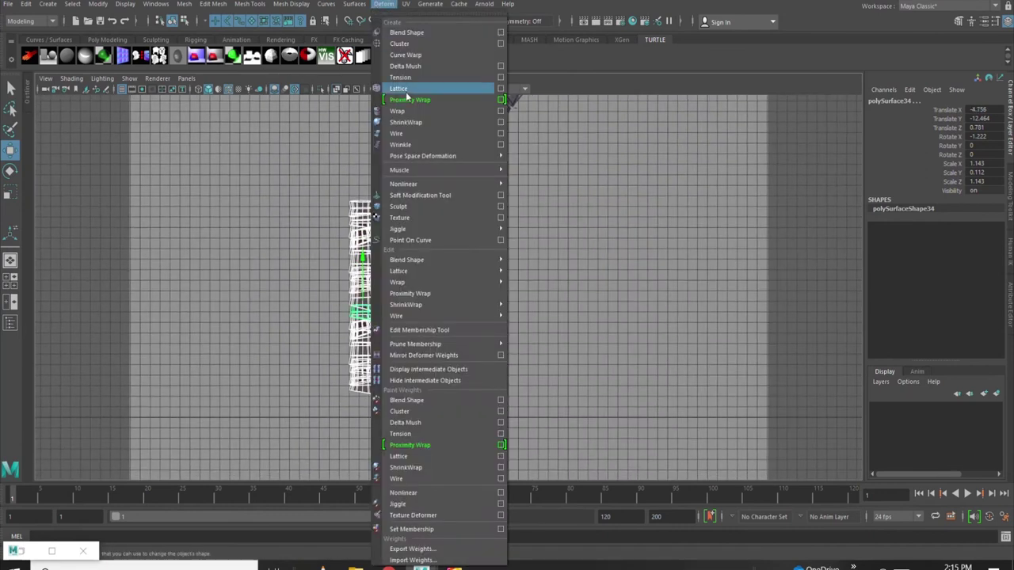
Add a lattice to the copied wrap with 4×6×4 divisions
left_click(412, 95)
key("space")
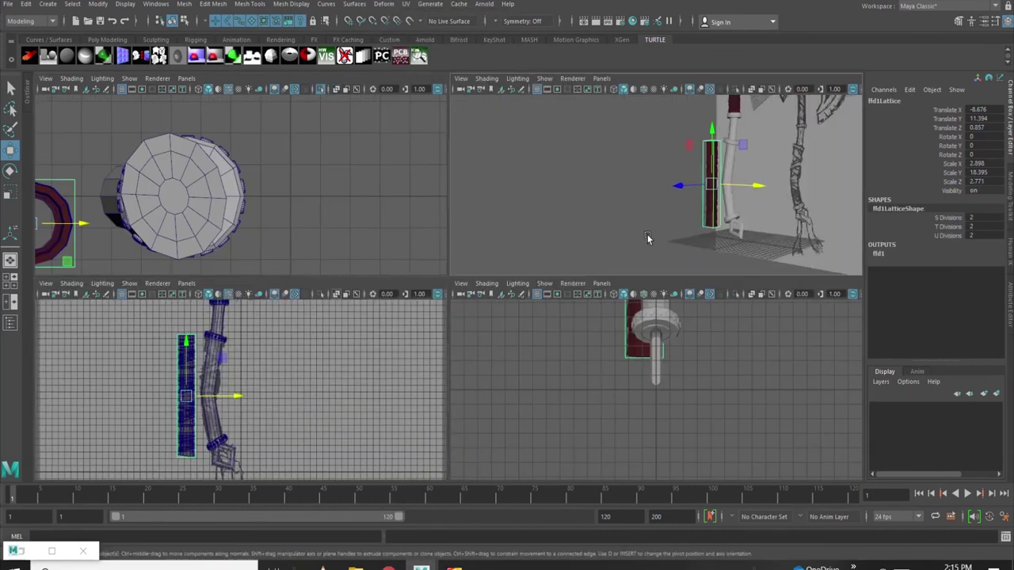
key("space")
left_click(929, 220)
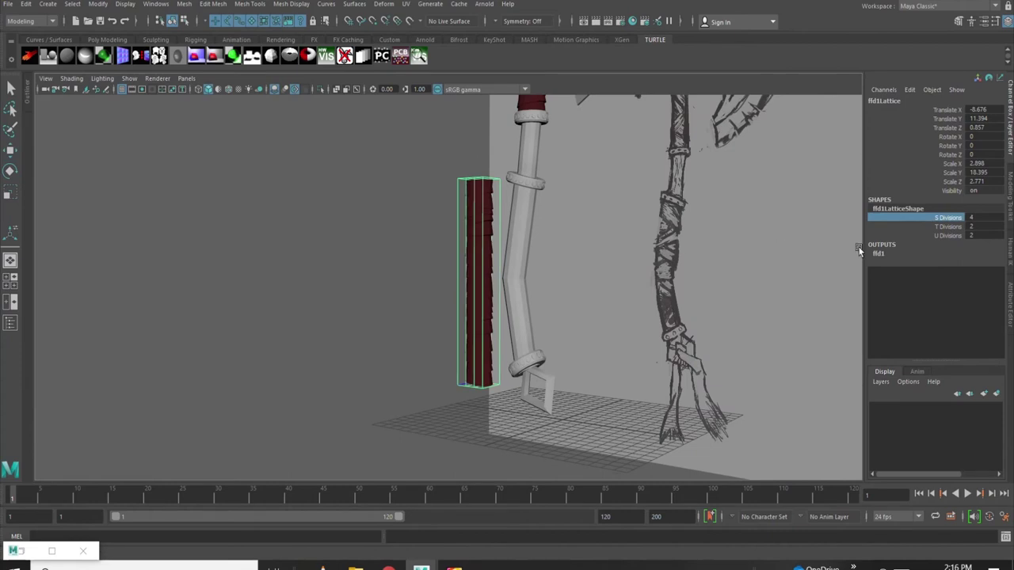
right_click_drag(680, 260, 928, 234, "alt")
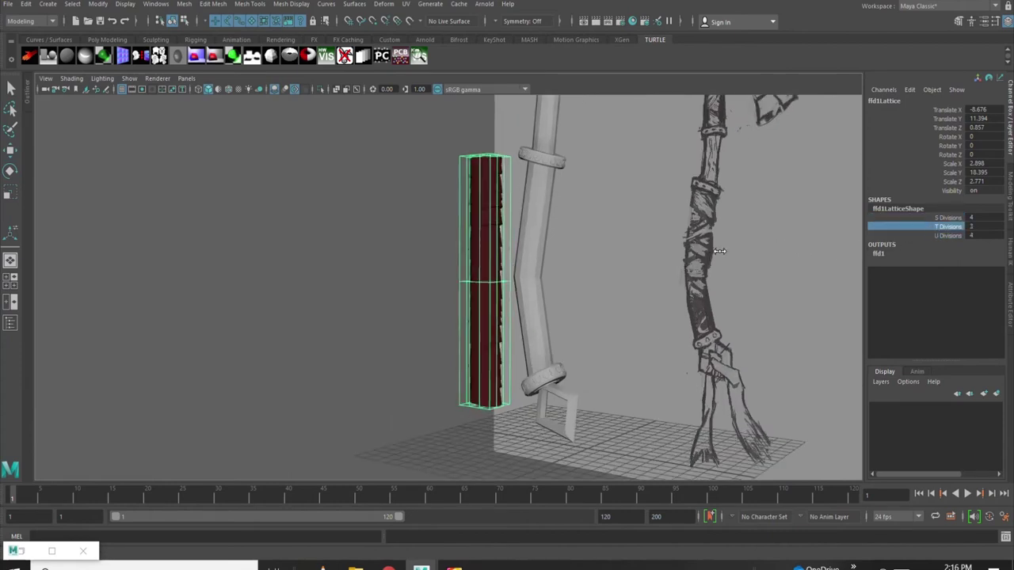
Move the lattice onto the lower handle and shorten it to fit
key("space")
key("space")
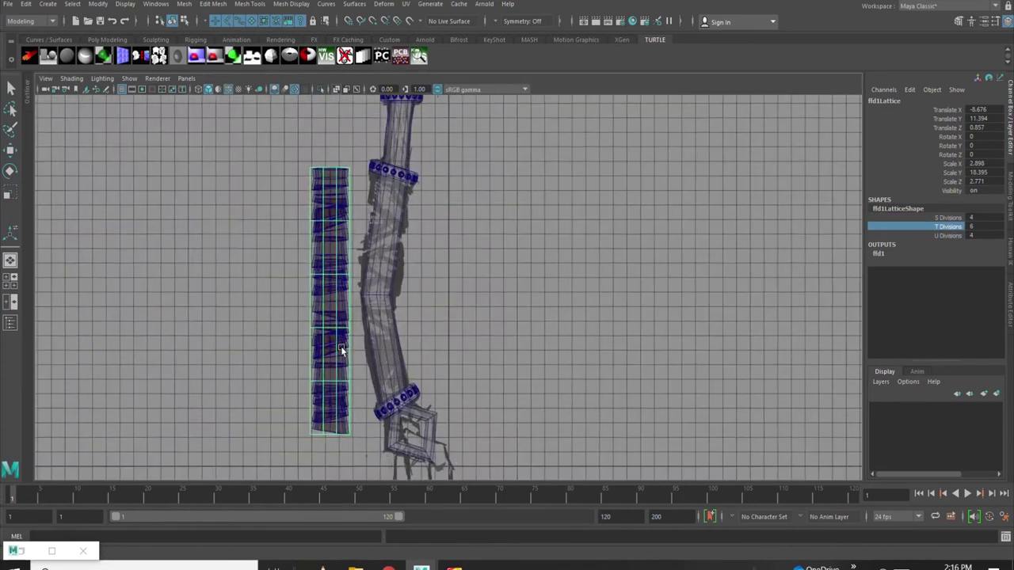
middle_click_drag(341, 346, 415, 322, "alt")
left_click_drag(427, 366, 499, 369)
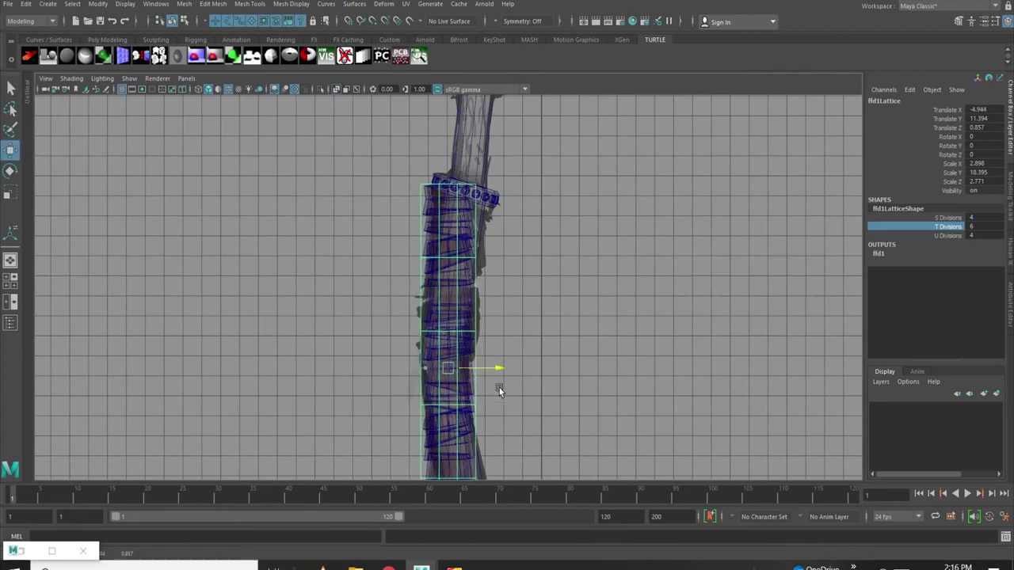
middle_click_drag(509, 396, 502, 280, "alt")
left_click_drag(502, 281, 550, 272)
middle_click_drag(551, 272, 547, 357, "alt")
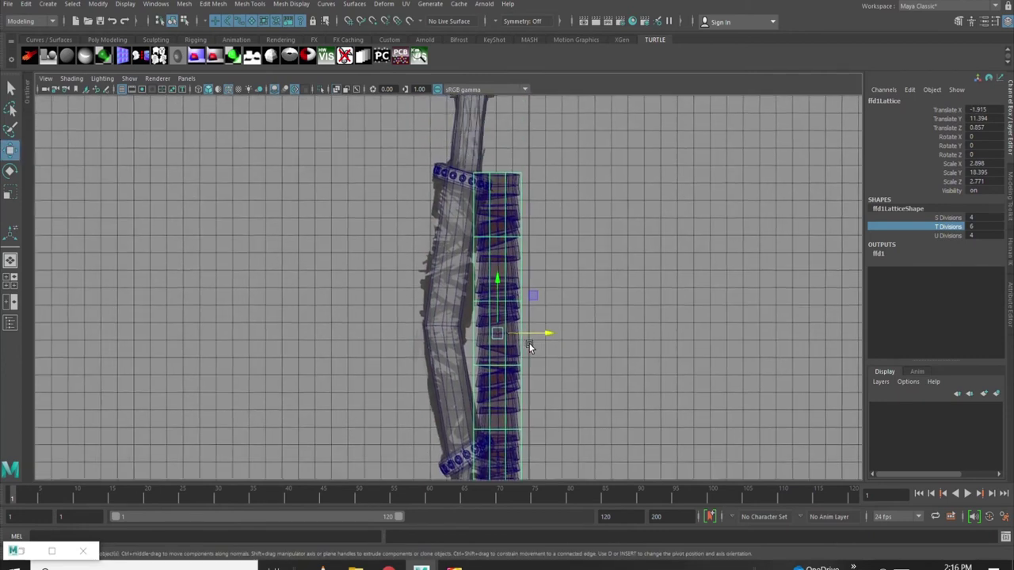
mouse_move(514, 331)
left_mouse_down()
mouse_move(499, 269)
mouse_move(578, 242)
left_mouse_up()
key("w")
Shift the lattice's middle and lower point rows left to start the bend
right_click(578, 241)
scroll(520, 285, "up", 3)
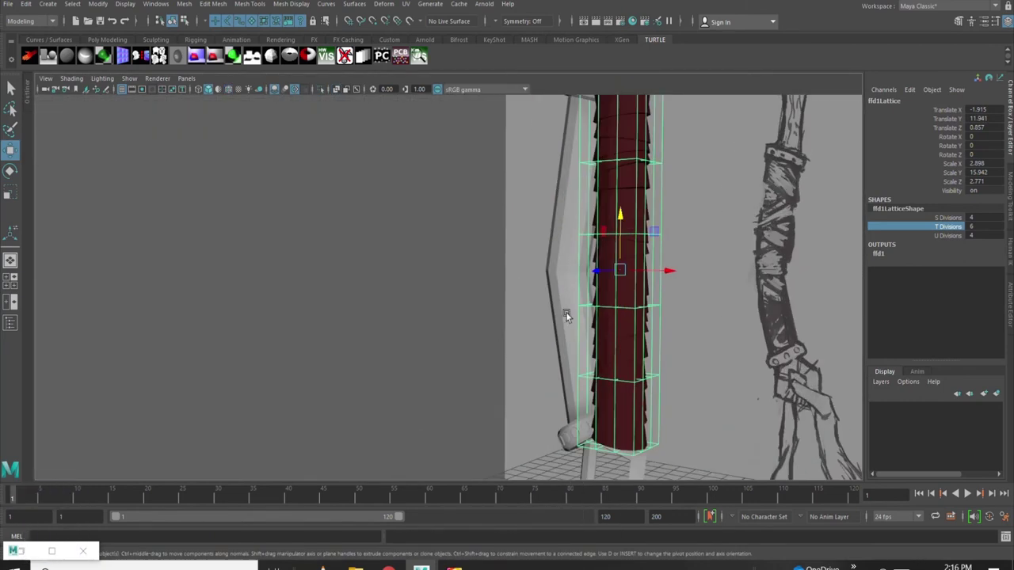
left_click_drag(520, 285, 773, 384, "alt")
right_click_drag(773, 340, 773, 277)
key("space")
key("space")
mouse_move(423, 269)
left_mouse_down()
mouse_move(499, 312)
mouse_move(469, 299)
left_mouse_up()
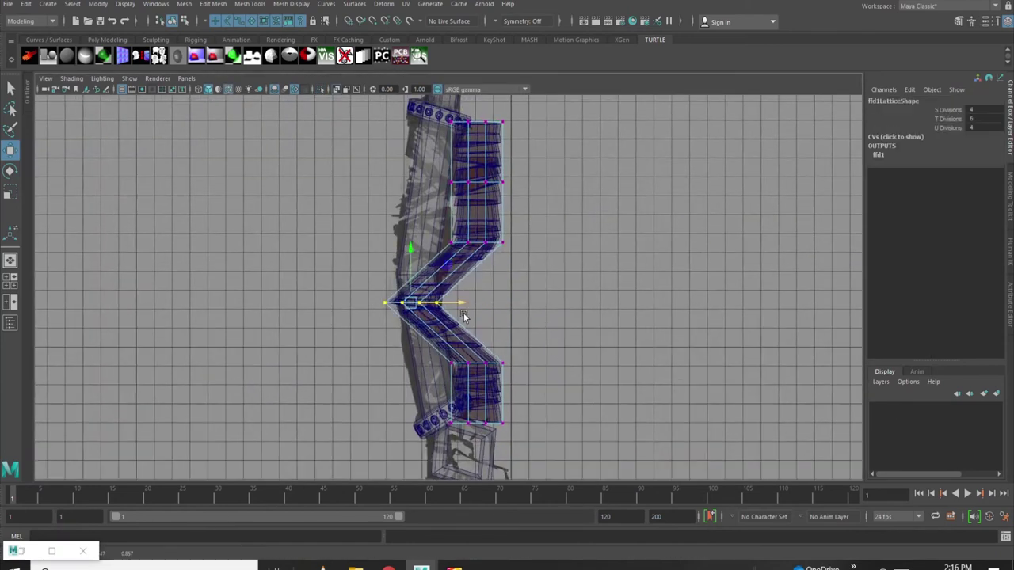
left_click_drag(539, 387, 538, 387)
left_click_drag(525, 363, 497, 361)
Angle and shift the remaining point rows so the lattice follows the handle's curve
left_click_drag(372, 285, 477, 325)
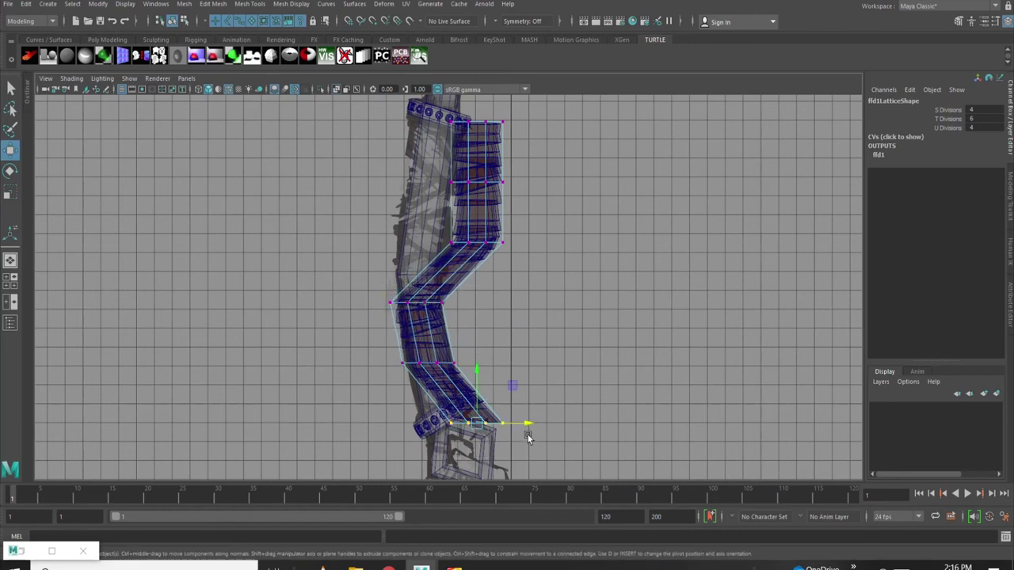
key("e")
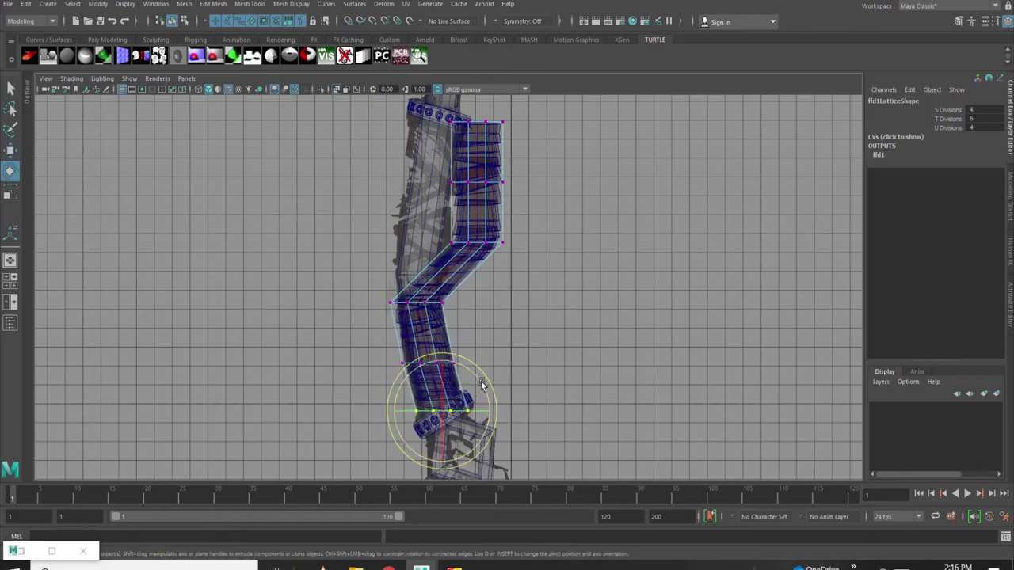
right_click_drag(465, 368, 507, 380, "alt")
key("w")
left_click_drag(419, 283, 561, 346)
left_click_drag(530, 297, 515, 301)
middle_click_drag(516, 301, 519, 396, "alt")
key("w")
left_click_drag(639, 242, 553, 227)
middle_click_drag(552, 228, 559, 273, "alt")
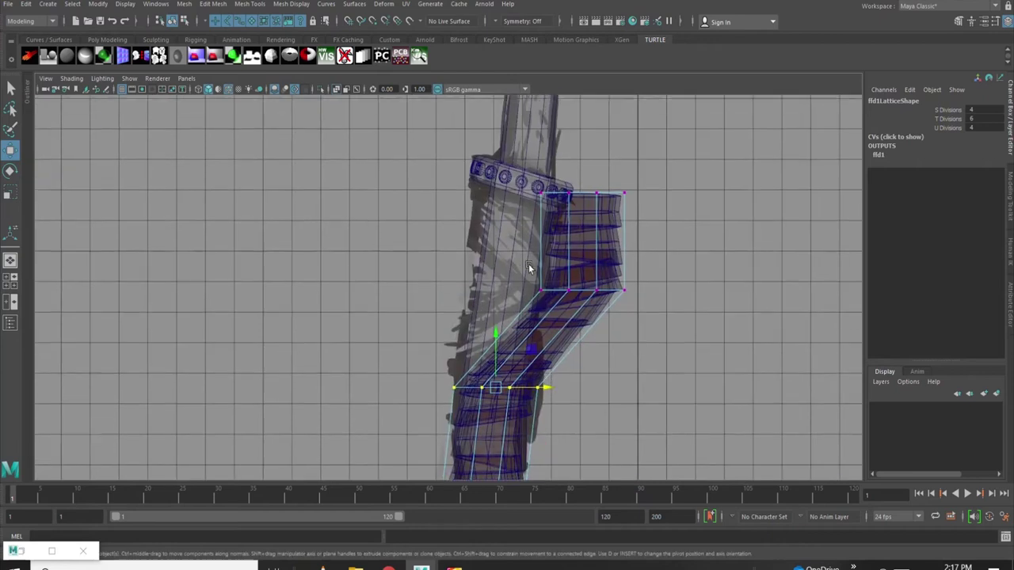
left_click_drag(595, 194, 534, 222)
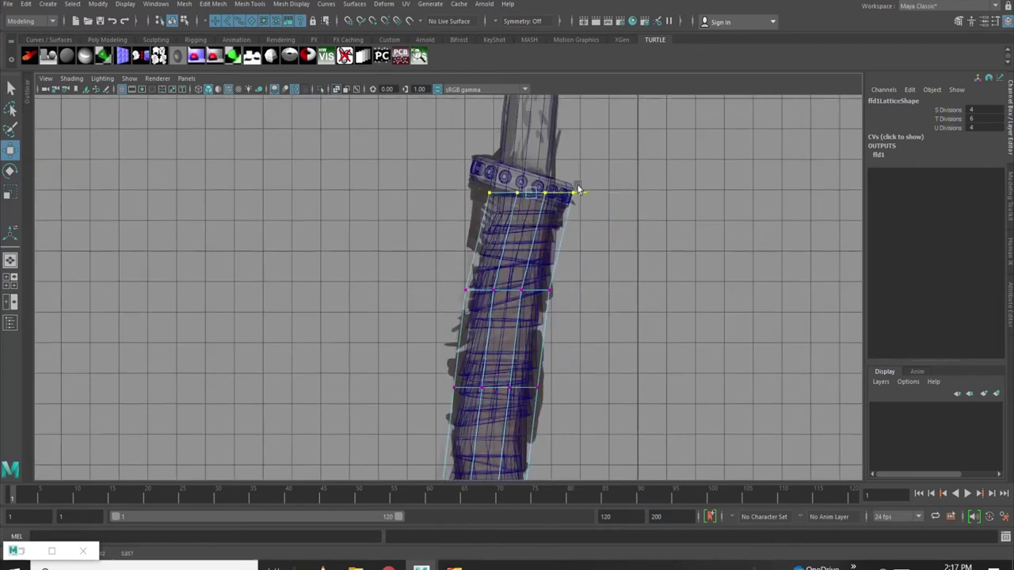
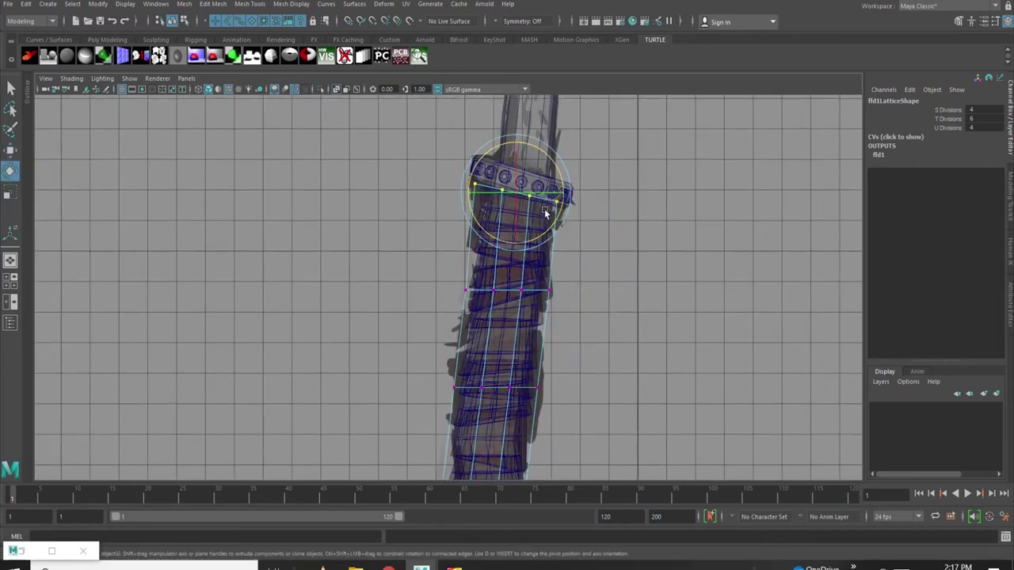
Narrow and shift rows of the 4×6×4 lattice points to bend the wrapped handle
key("space")
key("space")
mouse_move(622, 205)
left_mouse_down("alt")
mouse_move(721, 212)
mouse_move(442, 172)
left_mouse_up("alt")
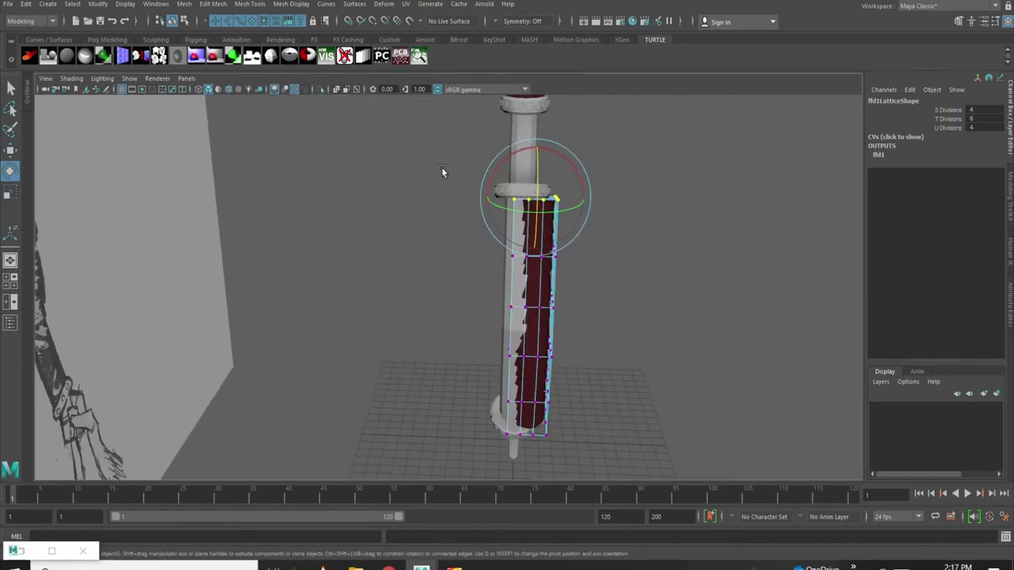
key("r")
mouse_move(582, 321)
left_mouse_down()
mouse_move(423, 292)
mouse_move(362, 335)
left_mouse_up()
key("w")
right_click_drag(362, 335, 420, 314, "alt")
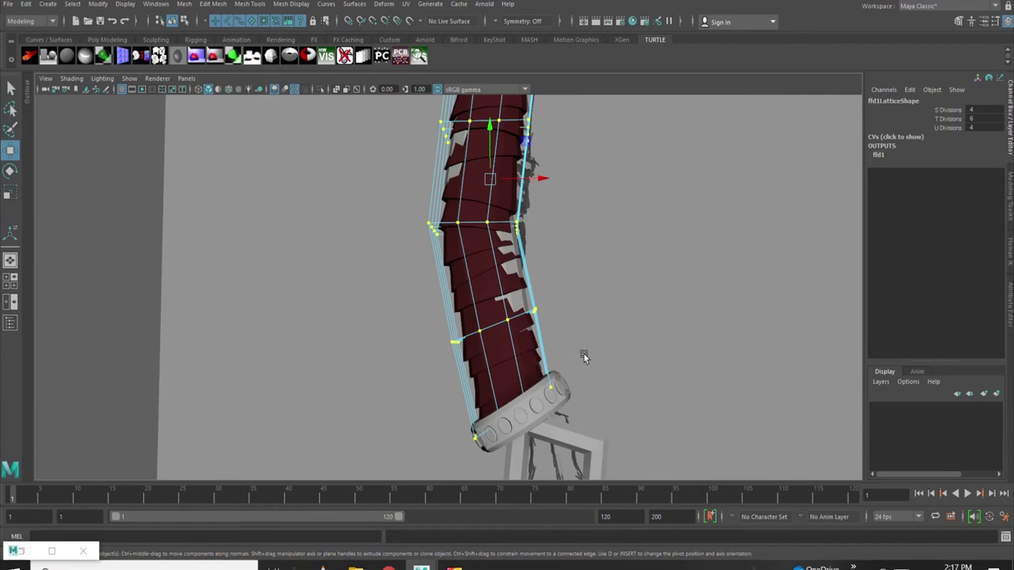
key("alt+x")
key("r")
left_click_drag(454, 402, 491, 335)
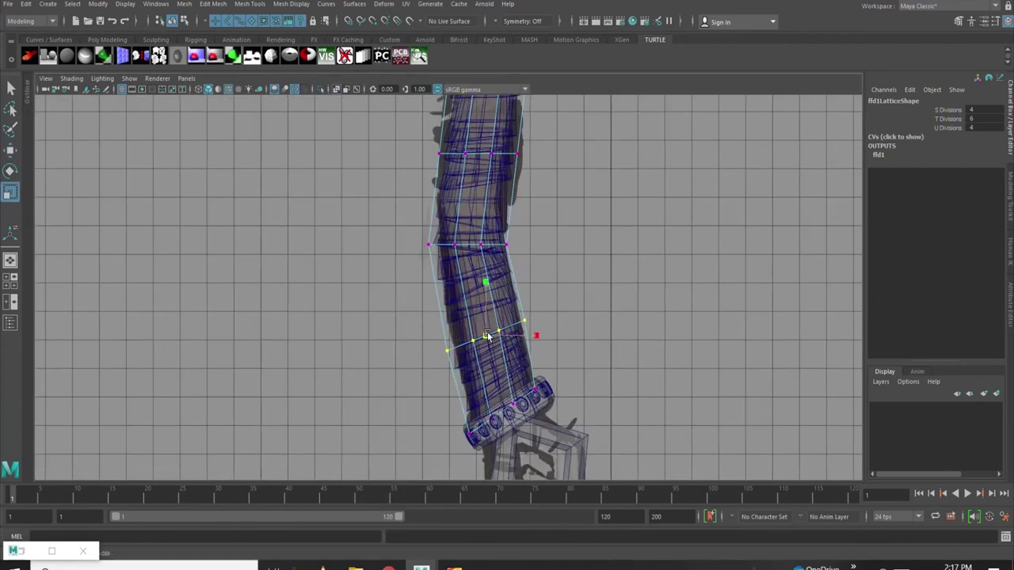
key("ctrl+z")
left_click_drag(418, 290, 553, 363)
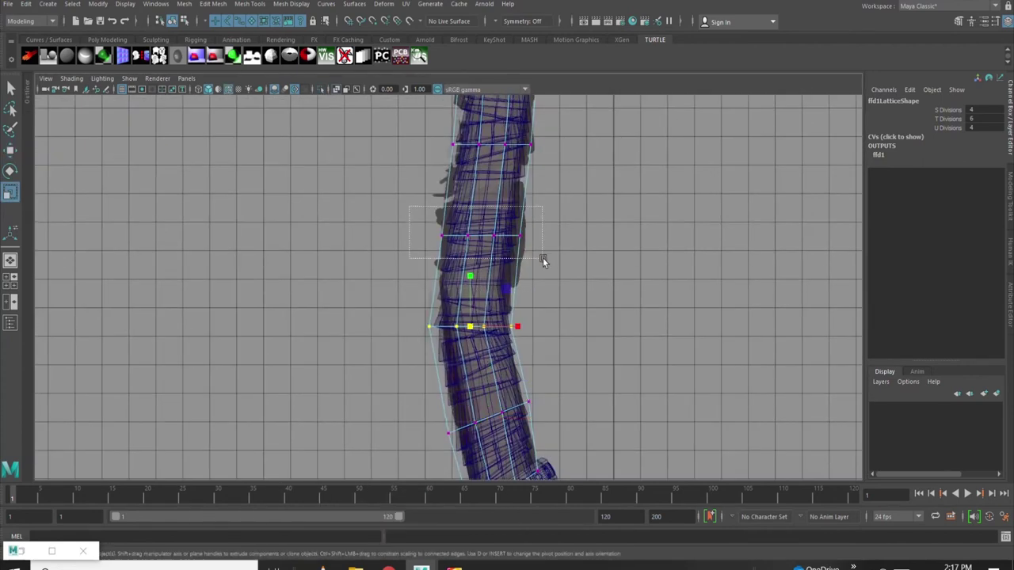
left_click_drag(490, 240, 411, 211, "alt")
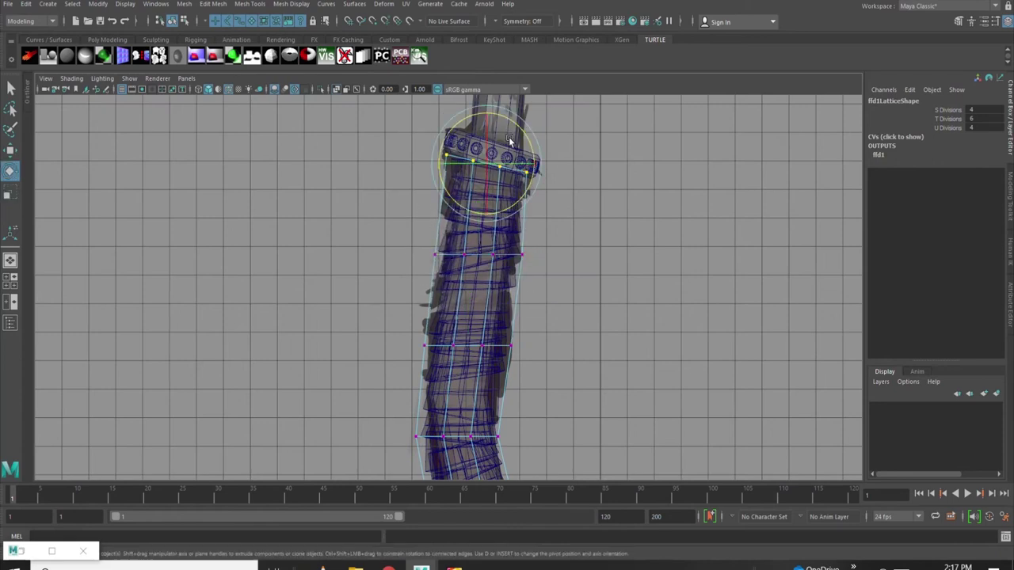
key("alt+x")
Check the curved handle against the concept sketch in front and perspective views
mouse_move(491, 156)
left_mouse_down("alt")
mouse_move(652, 175)
mouse_move(460, 260)
mouse_move(644, 271)
mouse_move(504, 289)
mouse_move(347, 237)
left_mouse_up("alt")
key("space")
key("space")
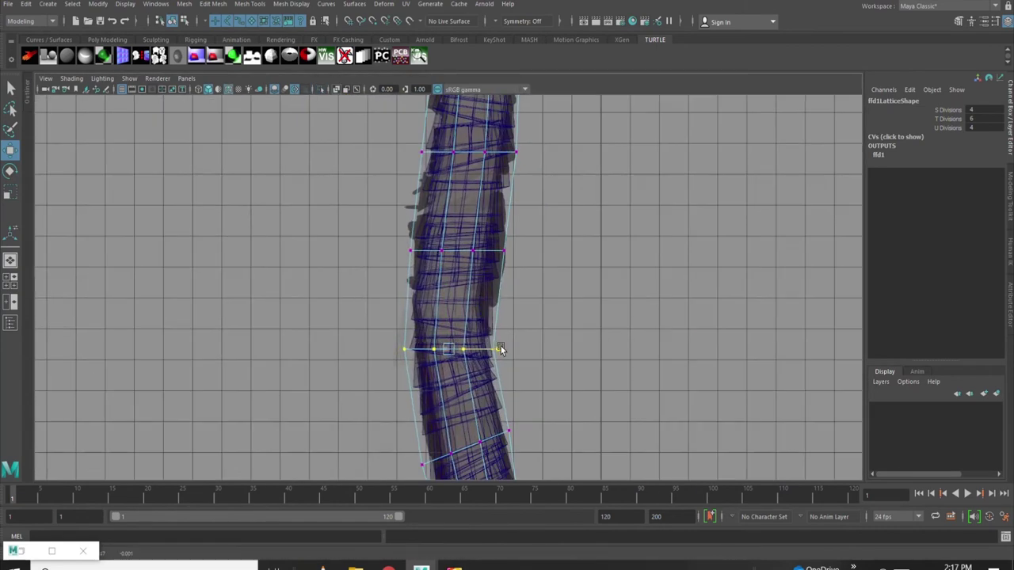
key("space")
mouse_move(475, 301)
left_mouse_down()
mouse_move(548, 248)
mouse_move(527, 296)
mouse_move(553, 326)
mouse_move(453, 346)
mouse_move(407, 381)
left_mouse_up()
key("space")
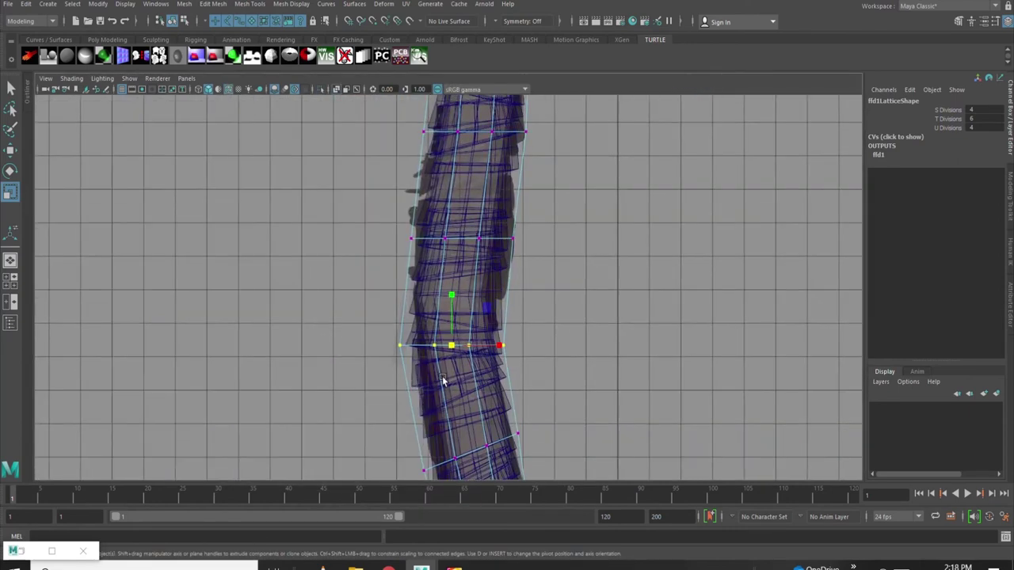
key("e")
key("space")
key("space")
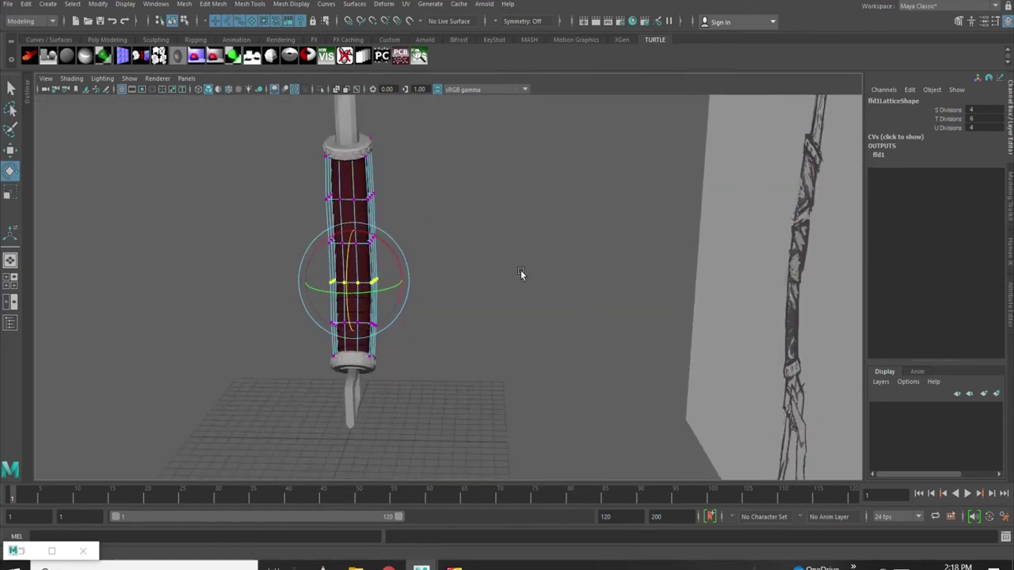
left_click_drag(523, 269, 587, 304, "alt")
left_click(473, 224)
Select the red wrap band just above the gap near the top of the handle
left_click(473, 224)
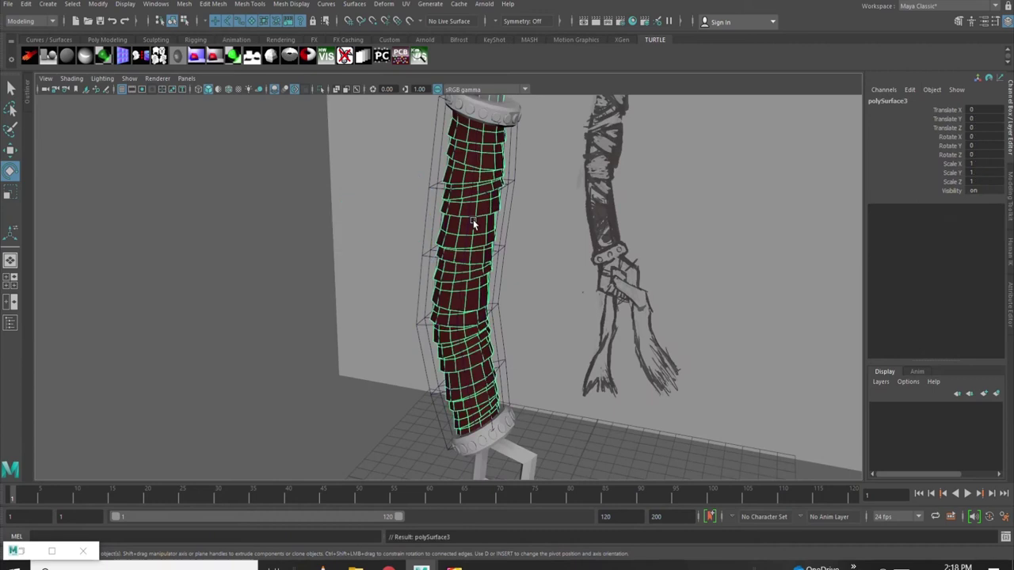
left_click(55, 7)
key("Escape")
left_click(190, 133)
left_click_drag(543, 337, 549, 350, "alt")
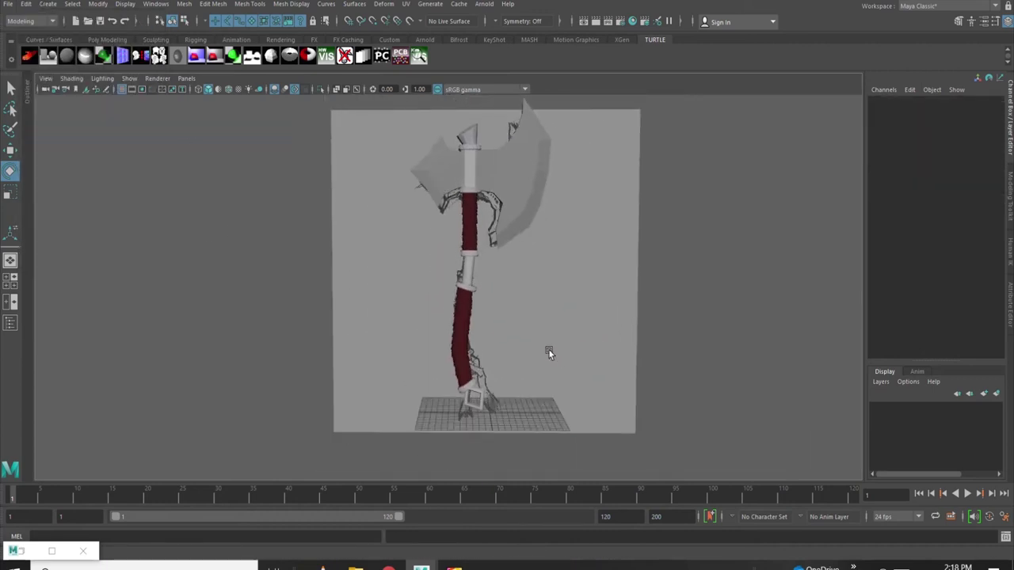
scroll(454, 306, "up", 5)
scroll(441, 288, "up", 3)
left_click(417, 214)
left_click(421, 225, "ctrl")
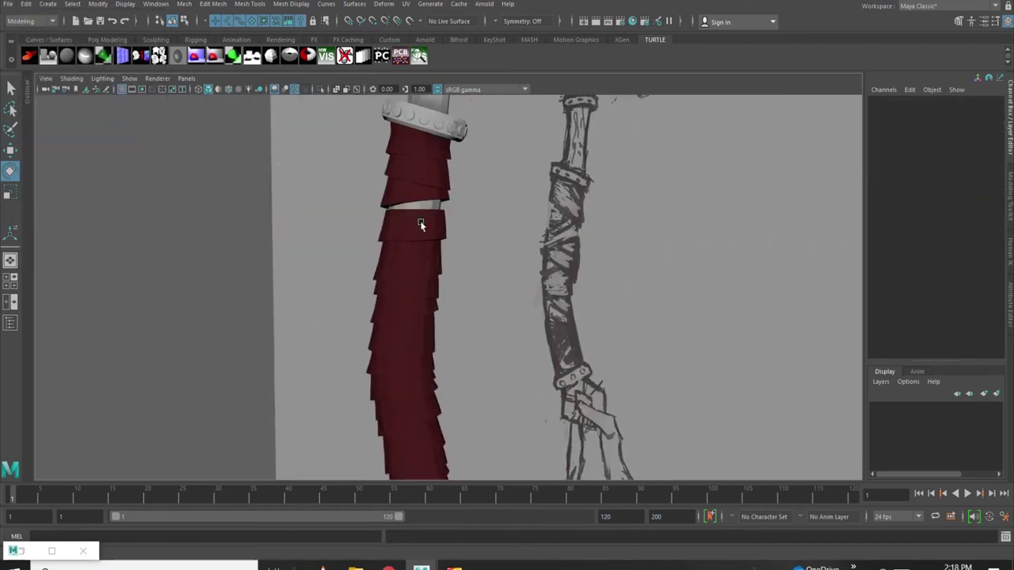
left_click(420, 224)
left_click(421, 221, "ctrl")
left_click(420, 221)
left_click(98, 4)
key("Escape")
left_click_drag(334, 221, 423, 200, "alt")
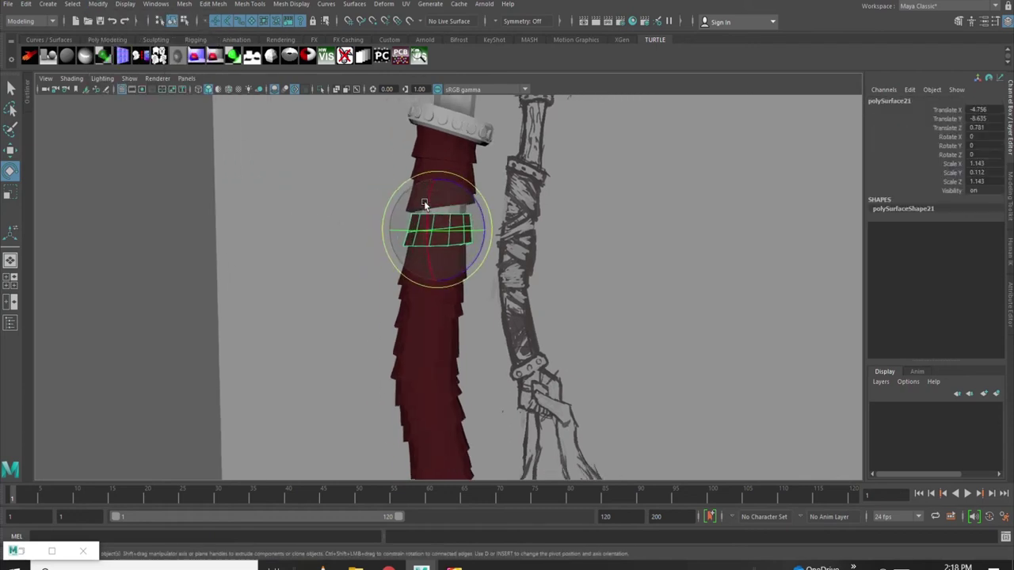
Stretch that band taller and tilt it slightly so it closes the gap
key("r")
scroll(475, 229, "down", 5)
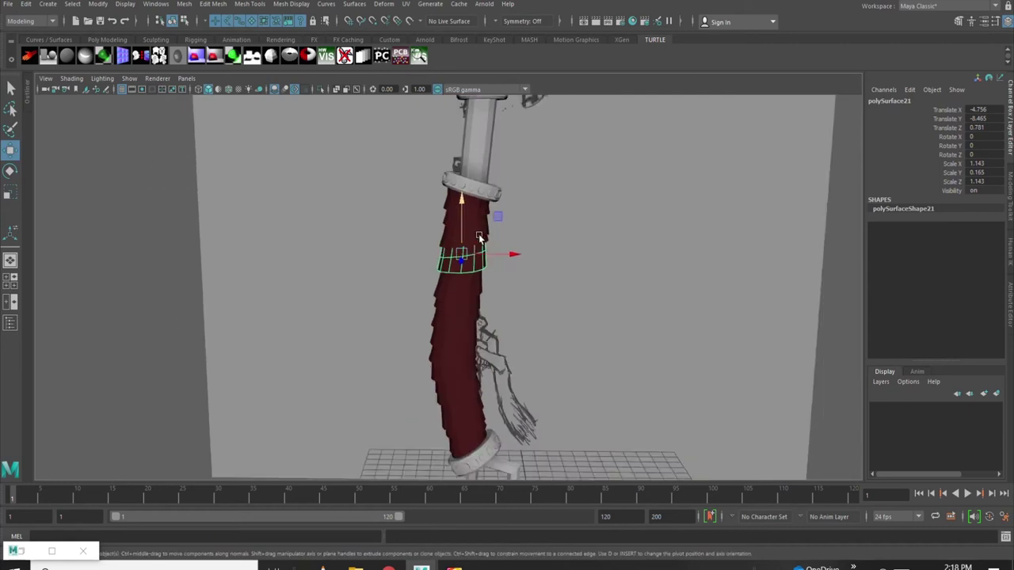
left_click_drag(478, 234, 385, 314, "alt")
scroll(389, 313, "up", 3)
scroll(422, 289, "up", 3)
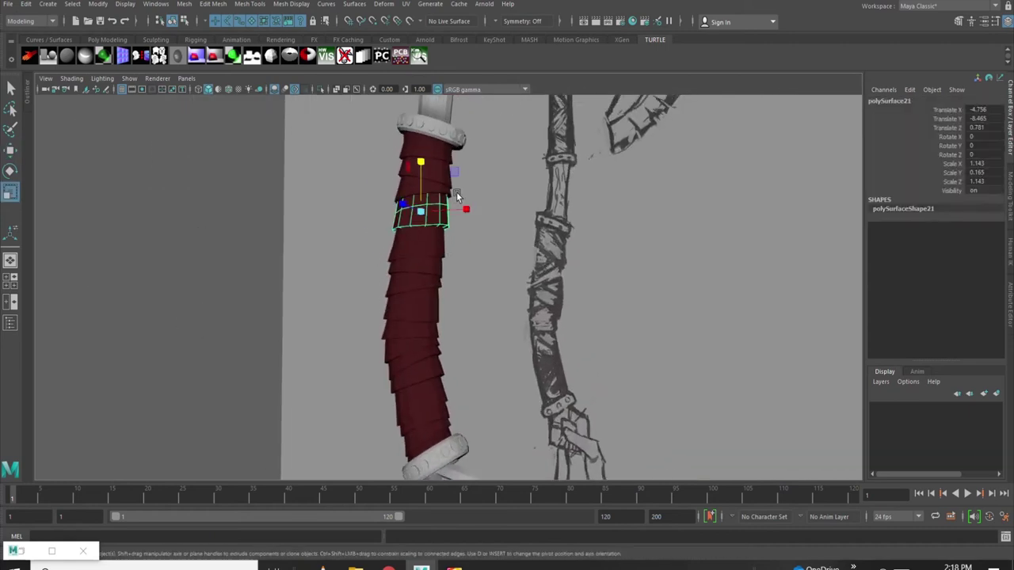
key("e")
key("r")
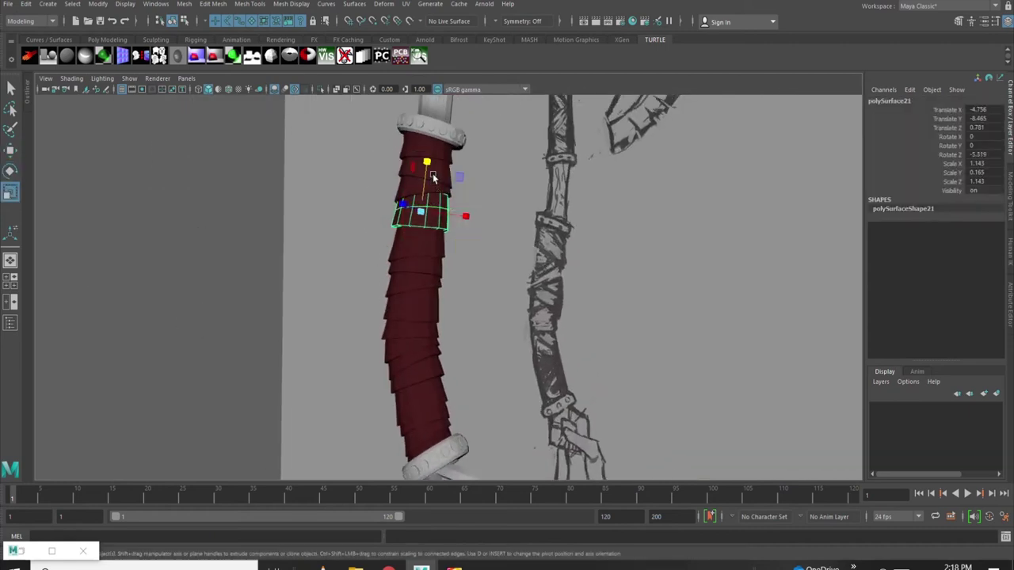
Center the lower wrap band's pivot and tilt it in Z to match its neighbours
left_click_drag(425, 161, 418, 266, "alt")
left_click(425, 275)
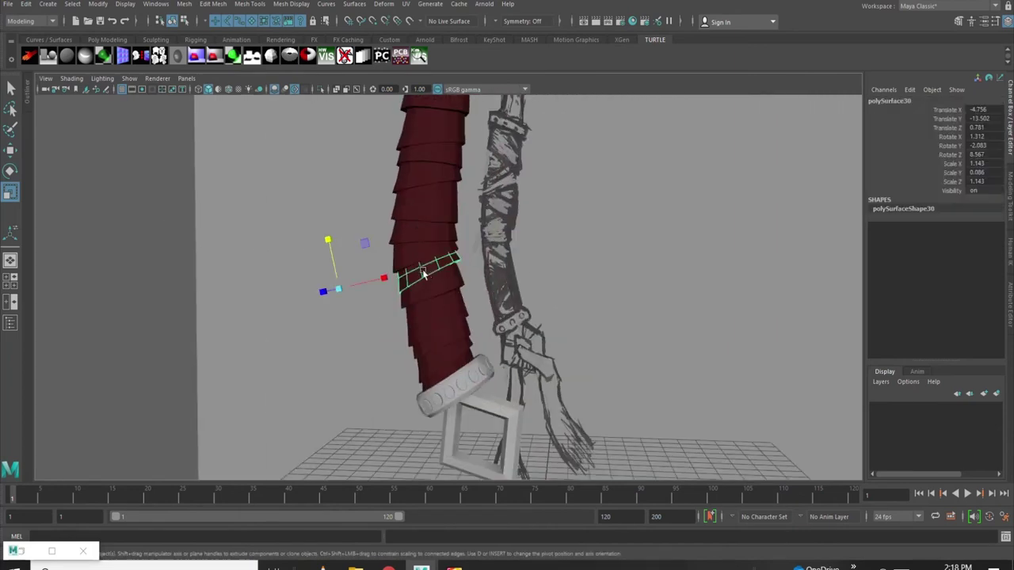
left_click(420, 278)
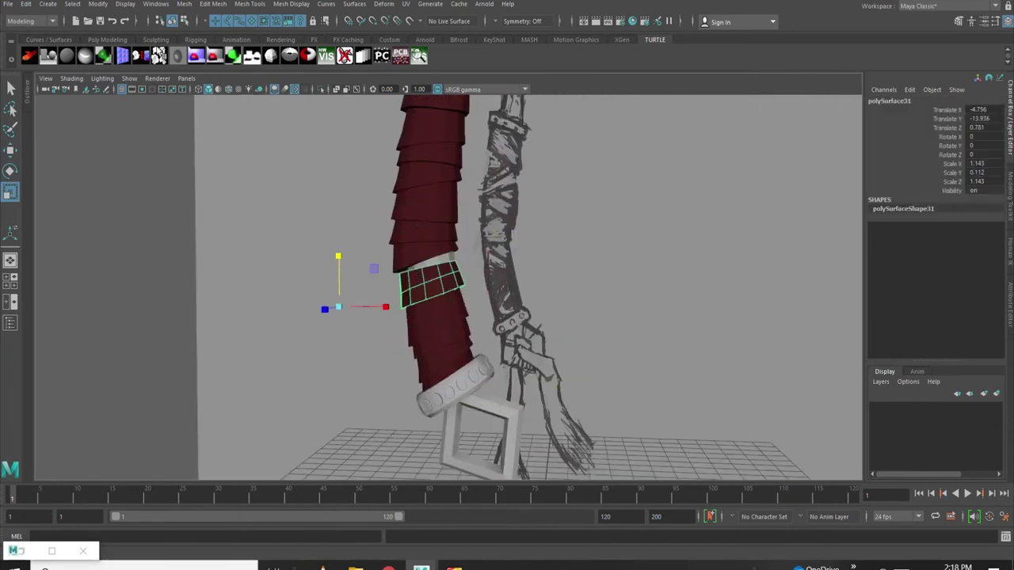
left_click(98, 4)
left_click(120, 85)
scroll(430, 243, "up", 2)
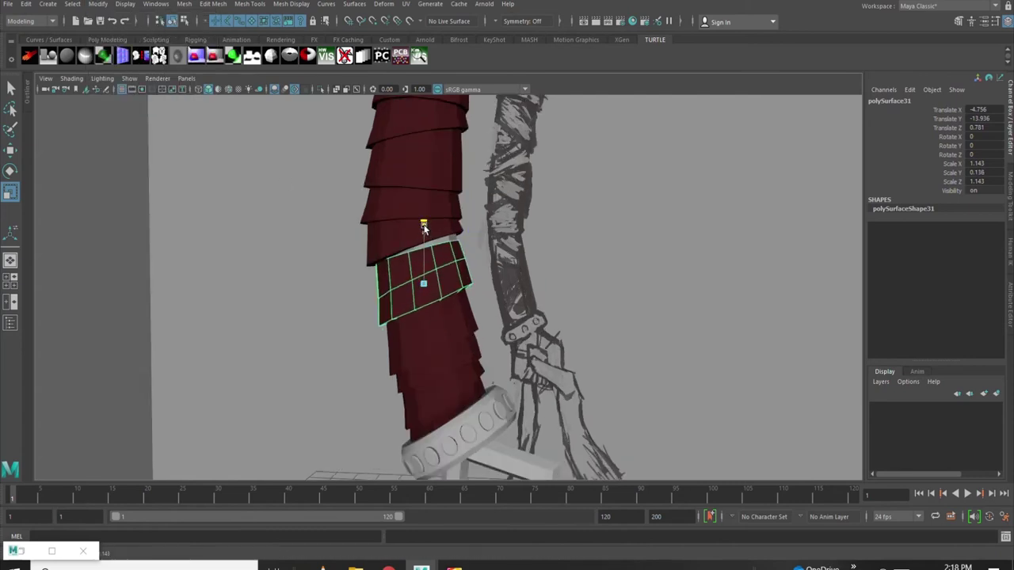
key("e")
left_click_drag(447, 252, 457, 256)
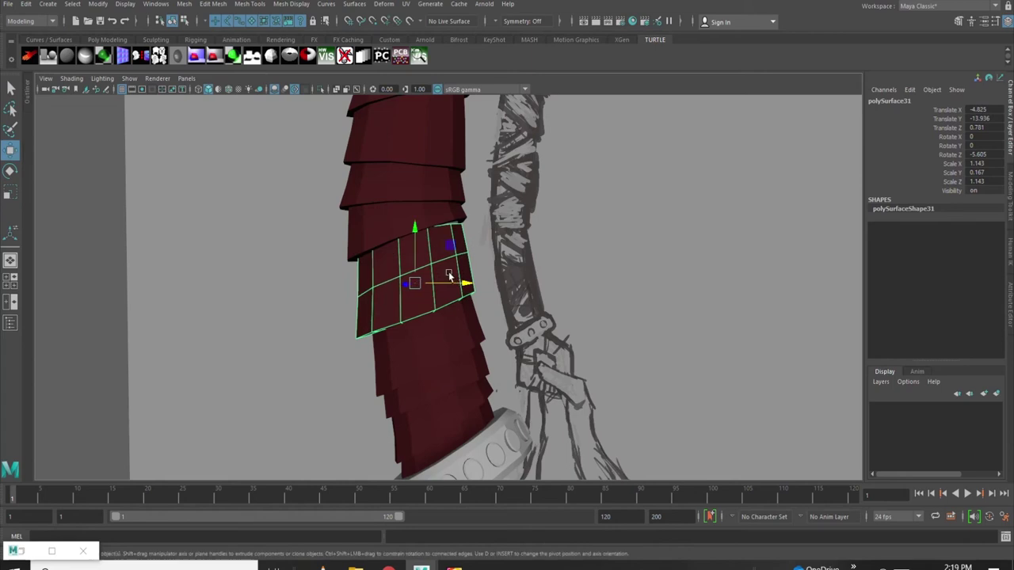
key("r")
left_click_drag(423, 227, 515, 245, "alt")
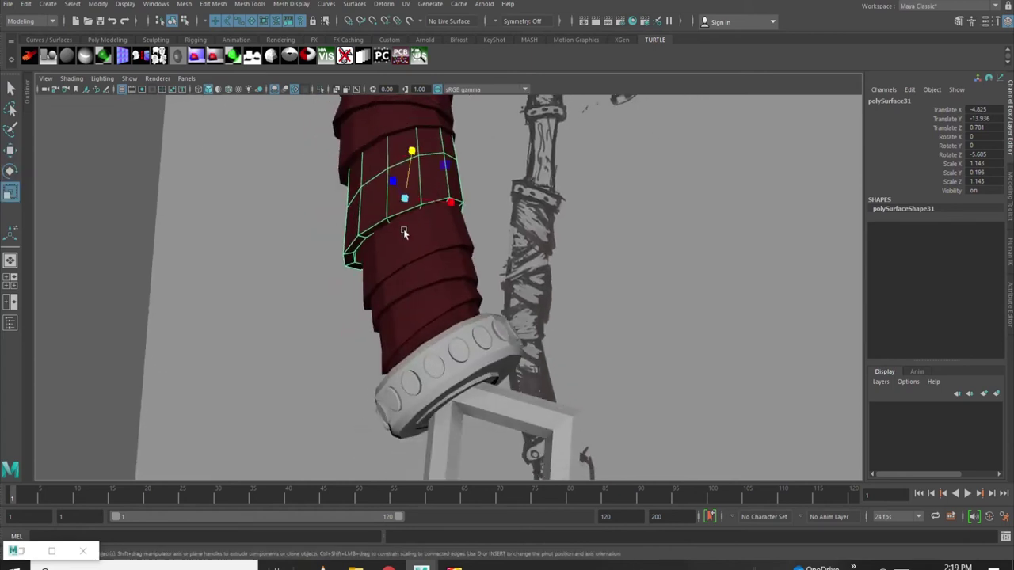
Move a group of the band's vertices in front view so it tucks against neighbouring bands
key("space")
key("space")
middle_click_drag(432, 333, 393, 325, "alt")
right_click_drag(396, 266, 341, 267)
left_click_drag(348, 277, 386, 374)
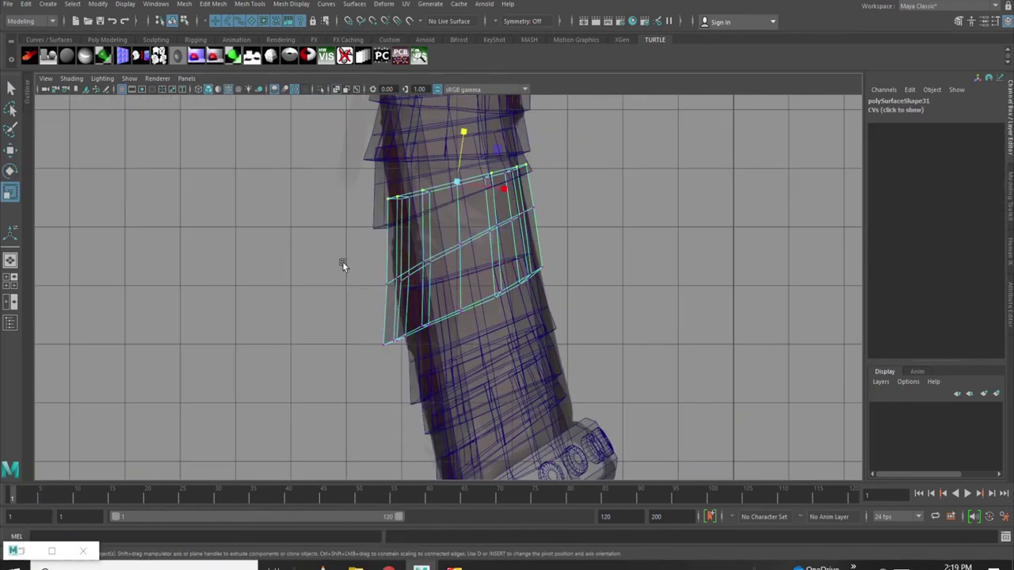
key("e")
key("w")
left_click_drag(445, 364, 387, 348, "alt")
key("space")
key("space")
scroll(493, 293, "up", 3)
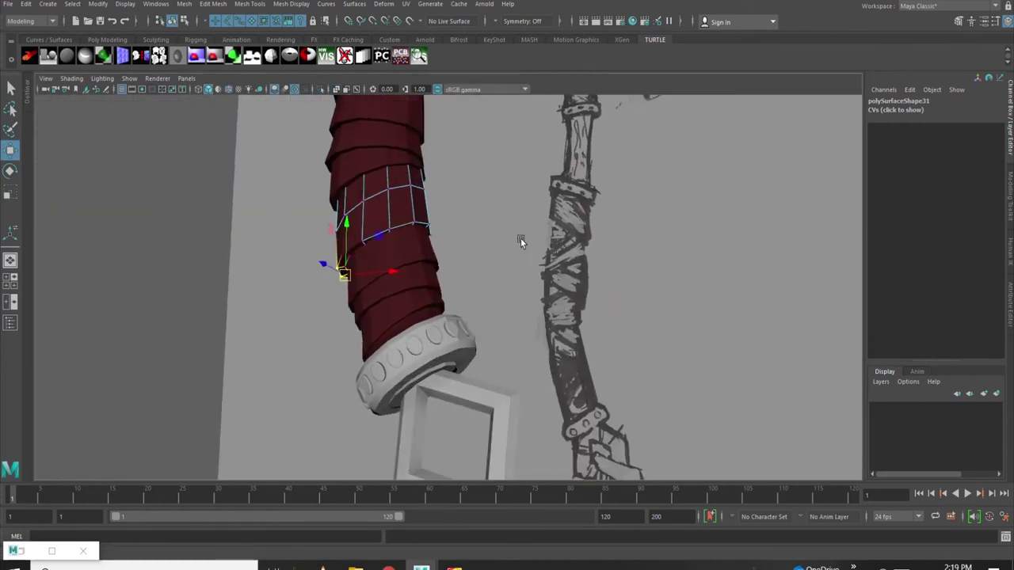
scroll(493, 293, "up", 3)
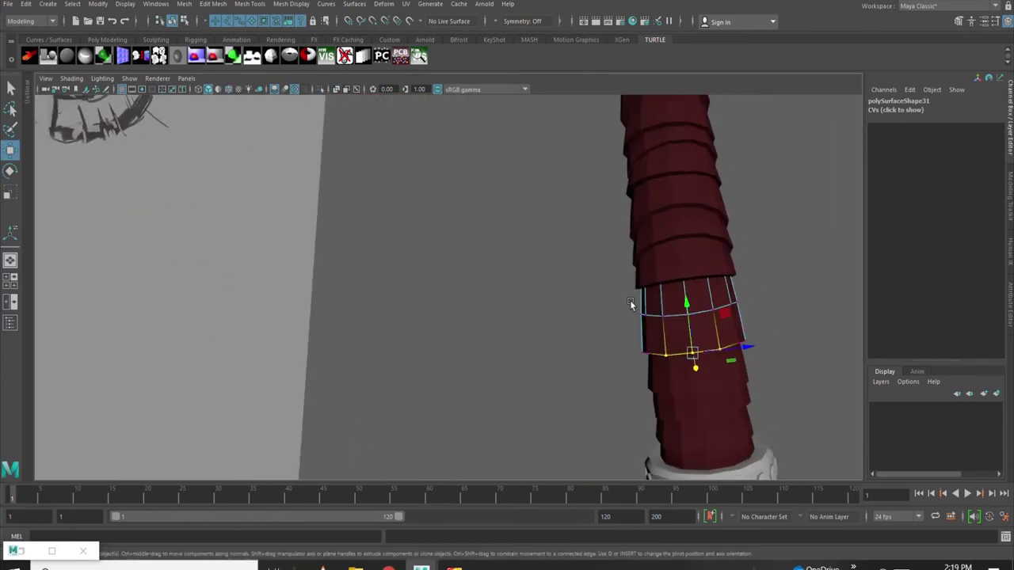
scroll(631, 301, "up", 5)
scroll(602, 288, "up", 3)
mouse_move(802, 269)
left_mouse_down("alt")
mouse_move(665, 278)
mouse_move(502, 145)
mouse_move(550, 228)
mouse_move(702, 233)
mouse_move(502, 335)
left_mouse_up("alt")
scroll(459, 244, "up", 5)
scroll(439, 297, "up", 2)
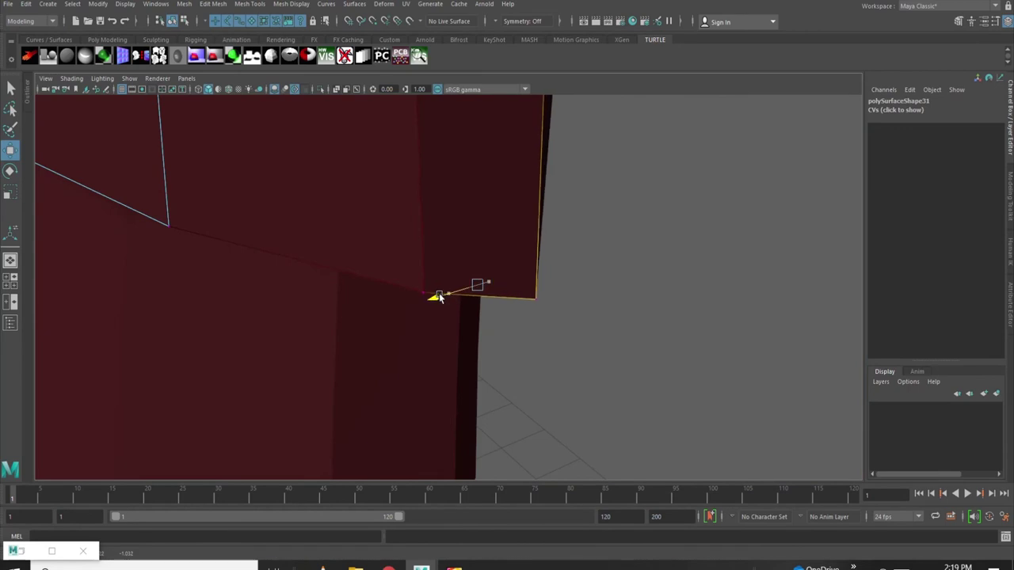
scroll(430, 259, "down", 5)
left_click_drag(396, 206, 461, 221, "alt")
scroll(452, 333, "down", 3)
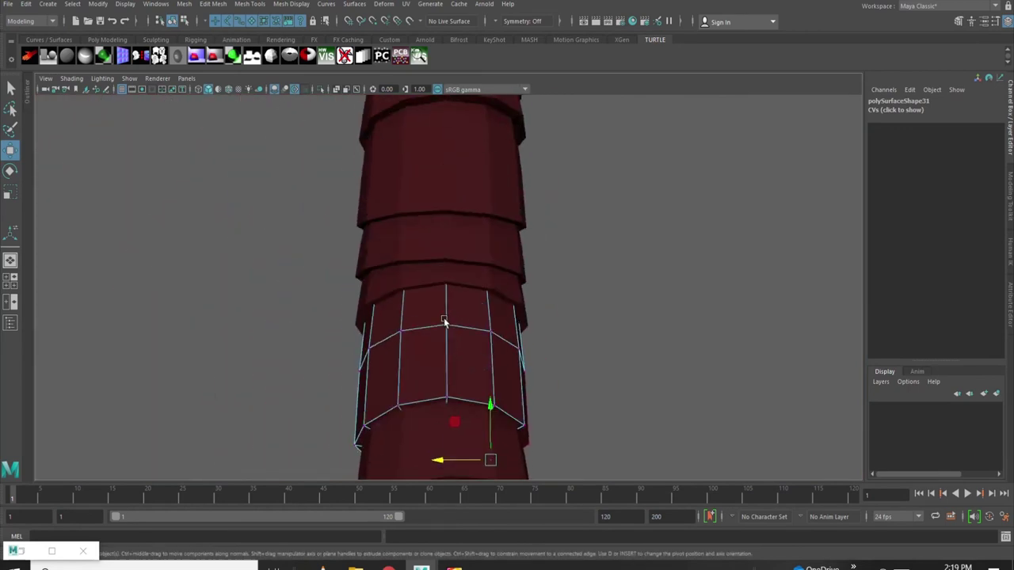
left_click(593, 261)
key("a")
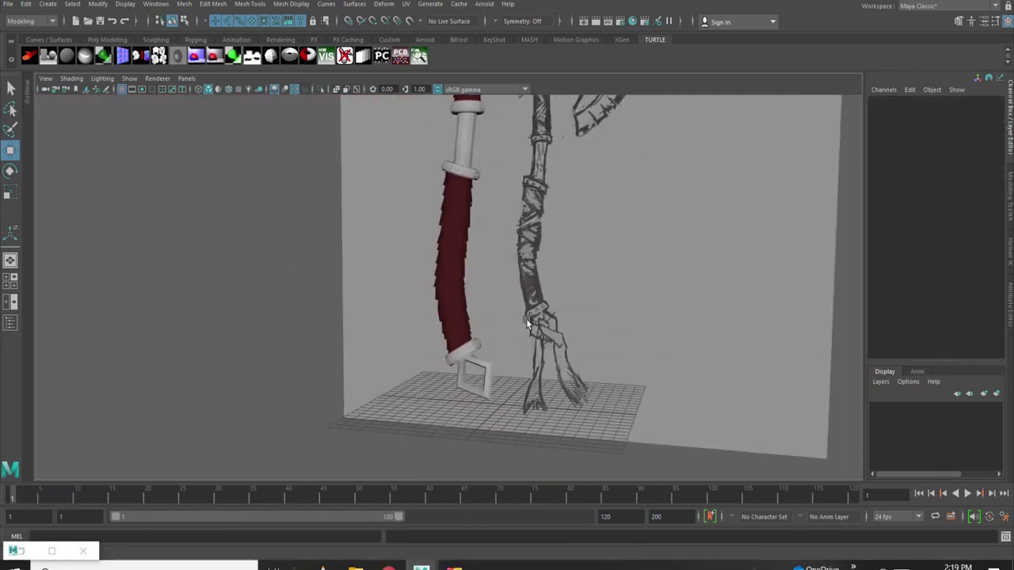
Select an edge loop around the red column in edge mode
left_click_drag(532, 314, 496, 290, "alt")
scroll(536, 314, "up", 3)
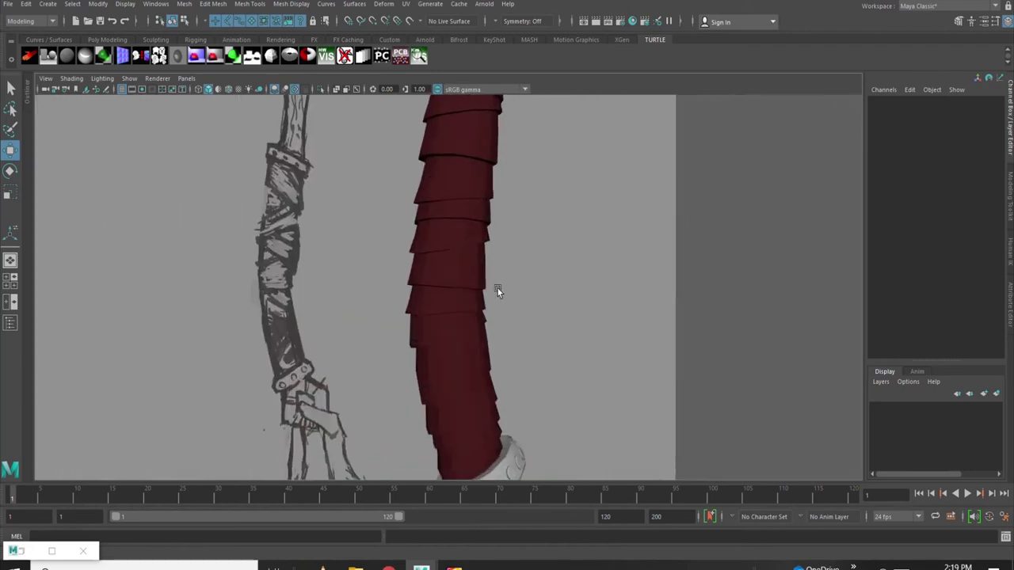
scroll(461, 327, "up", 3)
right_click_drag(441, 277, 444, 238)
double_click(430, 320)
mouse_move(430, 321)
left_mouse_down("alt")
mouse_move(435, 312)
mouse_move(475, 317)
left_mouse_up("alt")
key("F8")
scroll(441, 349, "down", 5)
scroll(441, 349, "up", 3)
scroll(452, 327, "up", 4)
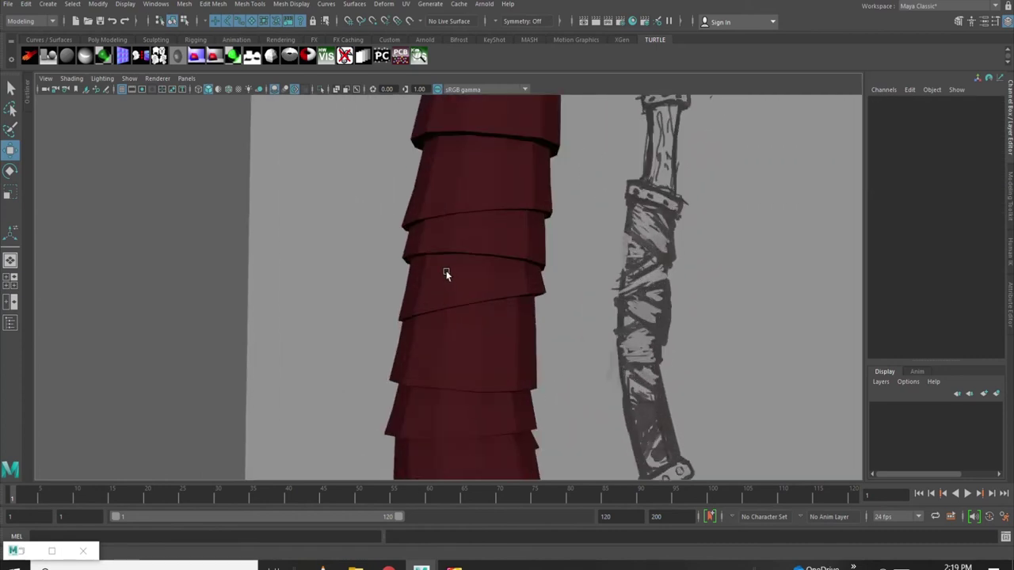
Select a wrap band and extend its edge selection to the full loop around the ring
left_click(434, 247)
scroll(442, 170, "up", 3)
key("F10")
mouse_move(377, 230)
left_mouse_down("alt")
mouse_move(543, 251)
mouse_move(536, 226)
mouse_move(441, 199)
left_mouse_up("alt")
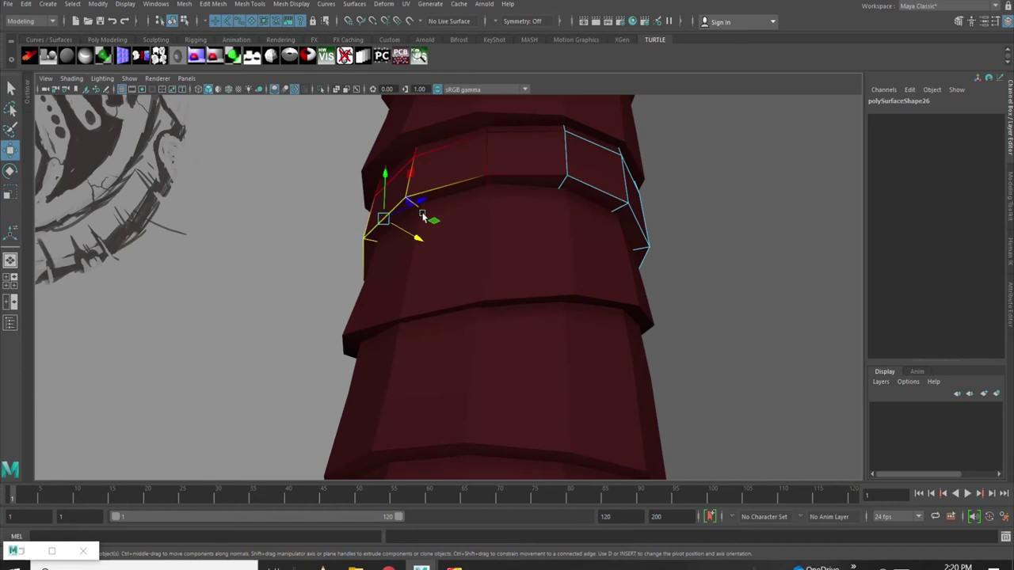
right_click_drag(422, 215, 378, 221)
mouse_move(442, 221)
left_mouse_down("alt")
mouse_move(512, 263)
mouse_move(356, 250)
left_mouse_up("alt")
scroll(507, 227, "down", 5)
scroll(287, 206, "down", 2)
mouse_move(287, 206)
left_mouse_down("alt")
mouse_move(489, 319)
mouse_move(416, 324)
left_mouse_up("alt")
scroll(415, 324, "up", 3)
scroll(358, 314, "up", 3)
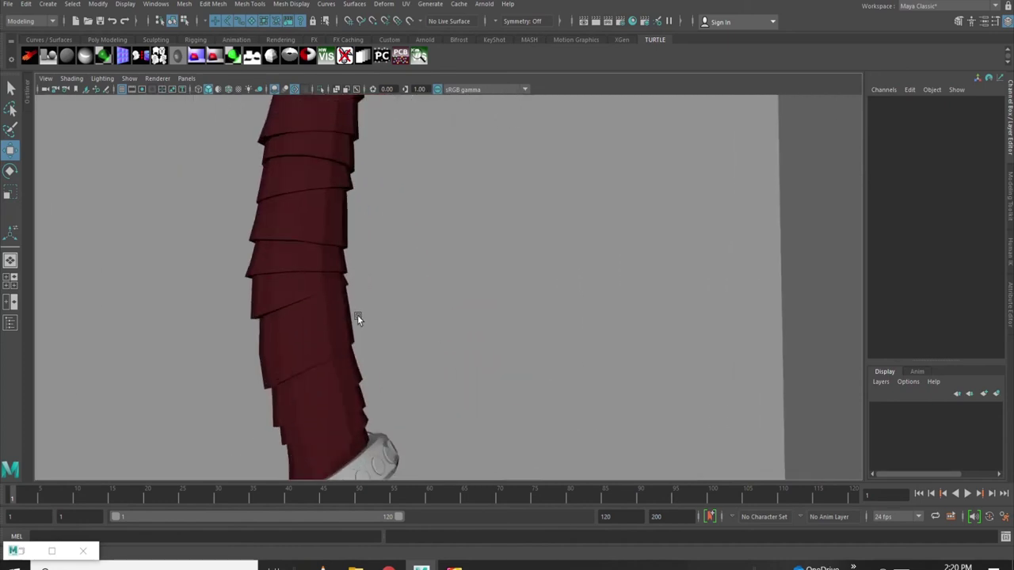
Edit another wrap piece's vertices in X-ray so its edge tucks under the band above
left_click(436, 330)
key("space")
key("space")
scroll(450, 343, "up", 2)
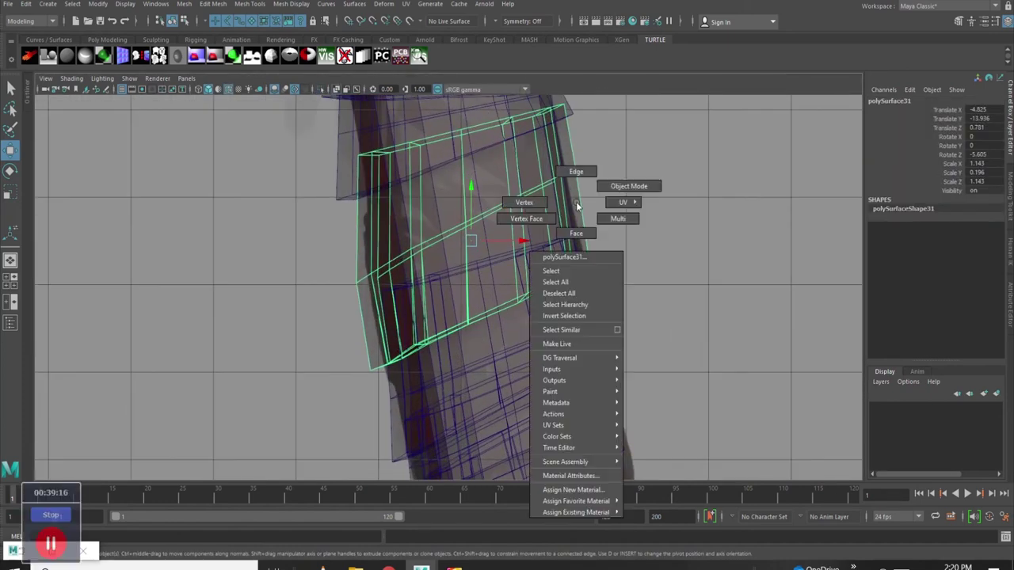
key("F9")
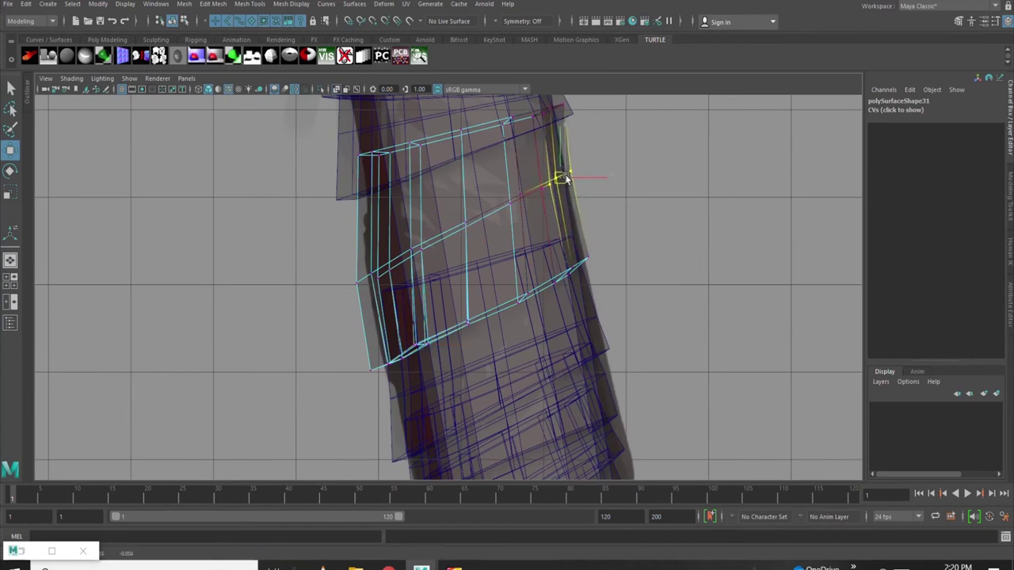
key("alt+x")
scroll(561, 265, "down", 3)
scroll(523, 303, "up", 2)
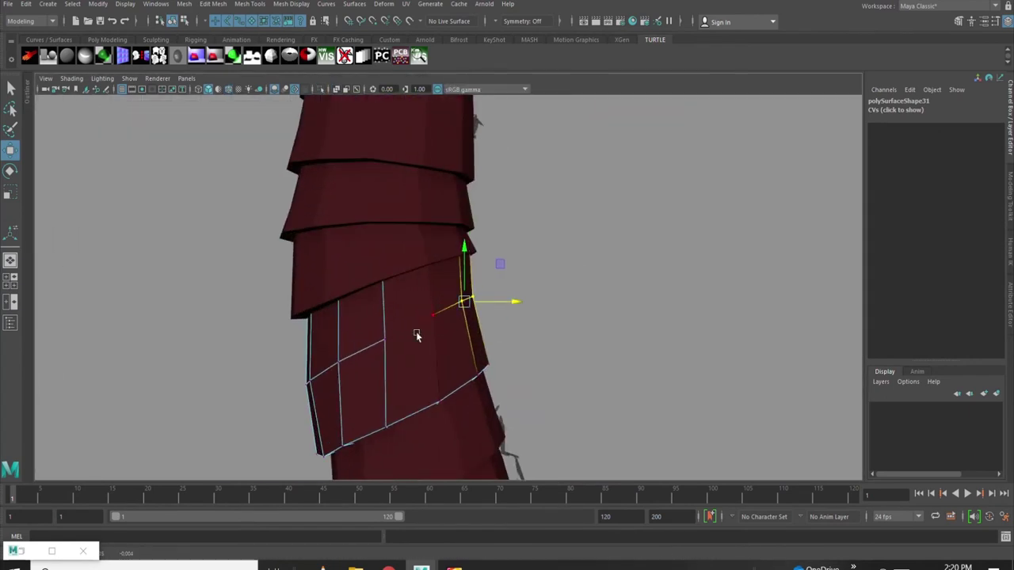
scroll(421, 334, "down", 8)
left_click(233, 312)
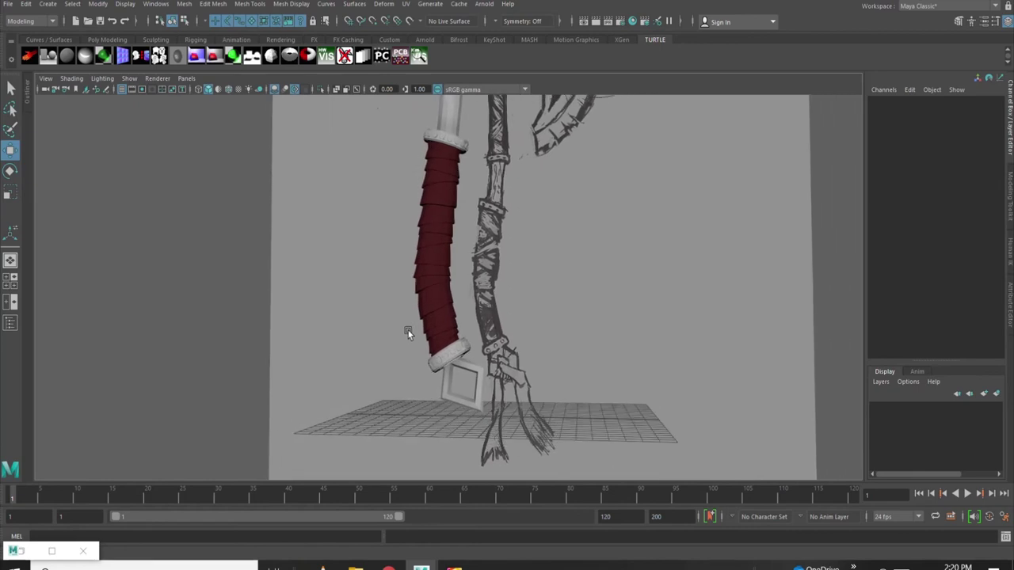
scroll(408, 330, "up", 3)
scroll(408, 333, "up", 2)
scroll(400, 345, "up", 1)
scroll(407, 339, "down", 1)
scroll(408, 339, "down", 5)
mouse_move(408, 340)
left_mouse_down("alt")
mouse_move(382, 367)
mouse_move(440, 365)
left_mouse_up("alt")
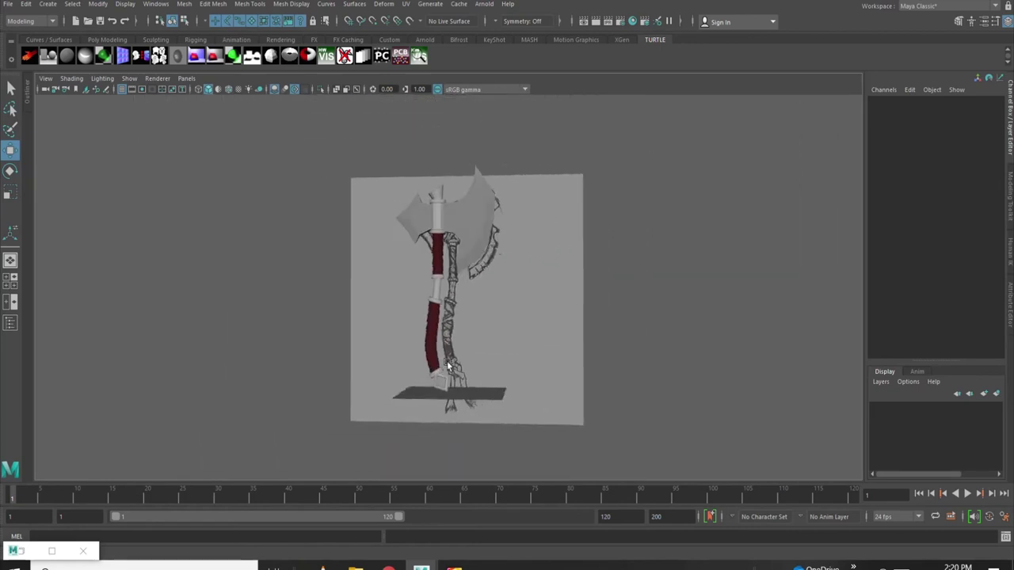
scroll(440, 366, "up", 6)
scroll(428, 353, "up", 2)
left_click(385, 279)
right_click_drag(385, 277, 339, 277)
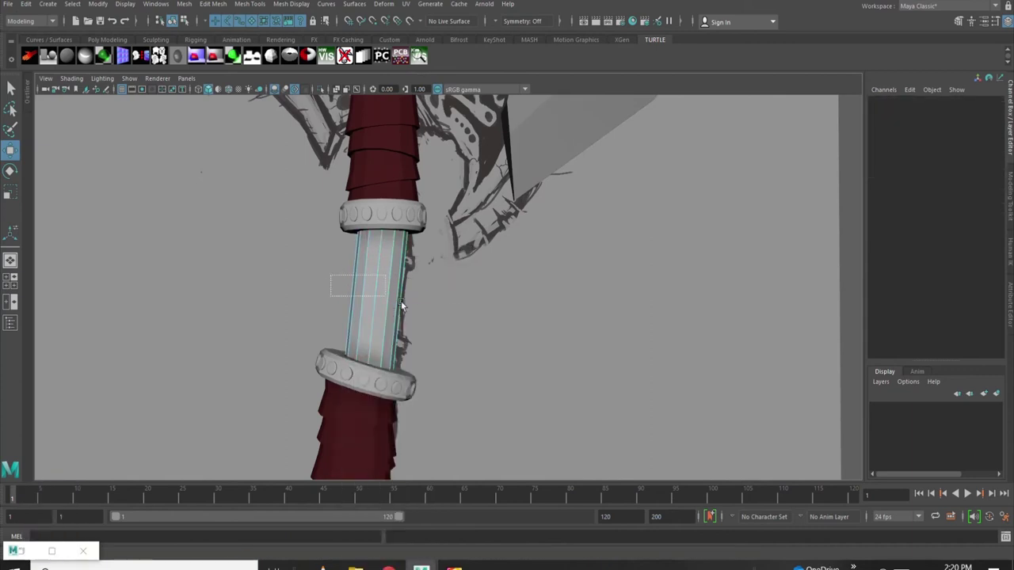
key("space")
key("space")
key("f")
scroll(425, 327, "down", 2)
left_click_drag(425, 327, 448, 245, "alt")
key("r")
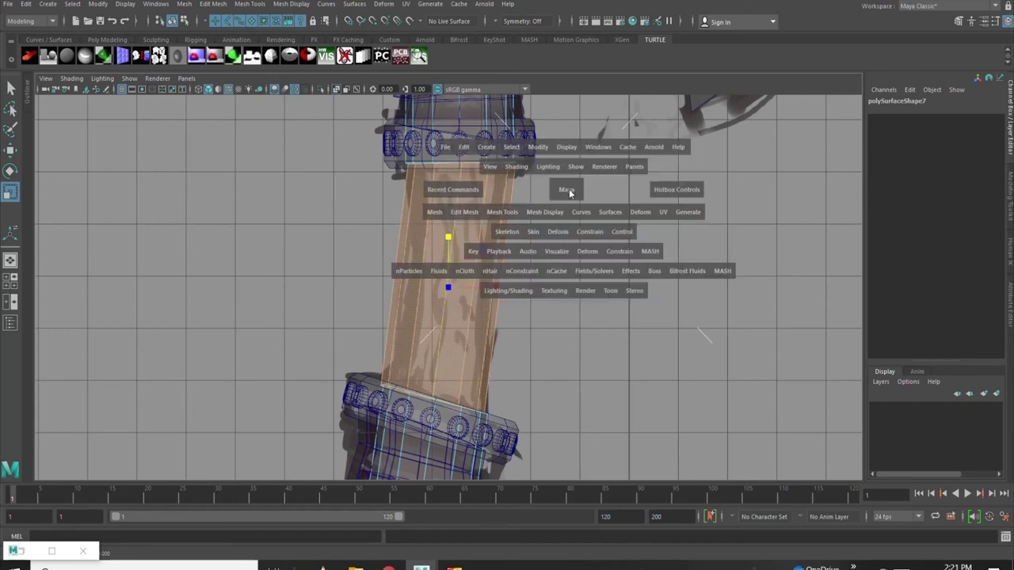
key("space")
key("space")
left_click_drag(548, 251, 393, 251, "alt")
scroll(498, 374, "down", 4)
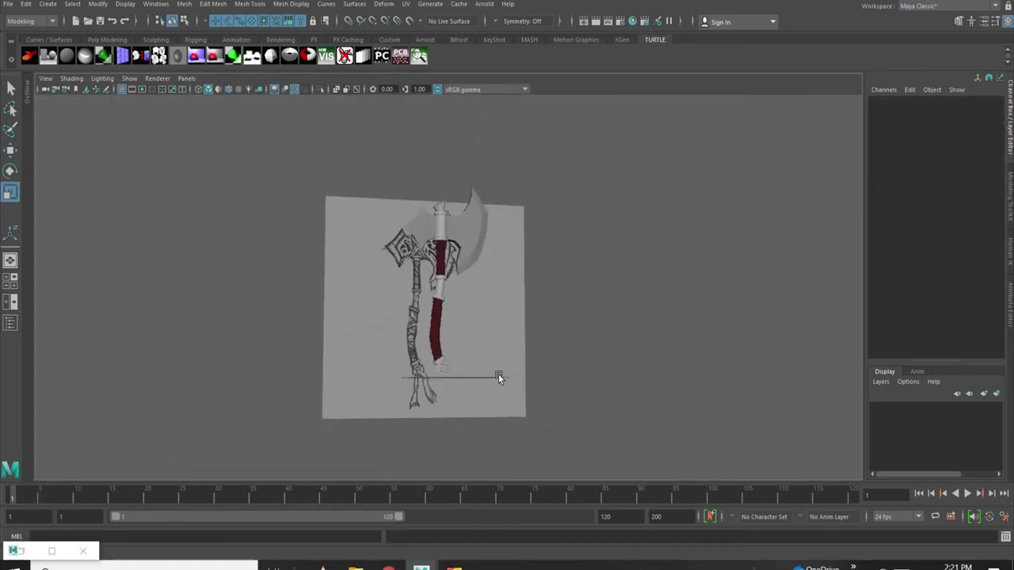
scroll(374, 365, "up", 2)
mouse_move(374, 364)
left_mouse_down("alt")
mouse_move(320, 373)
mouse_move(184, 339)
left_mouse_up("alt")
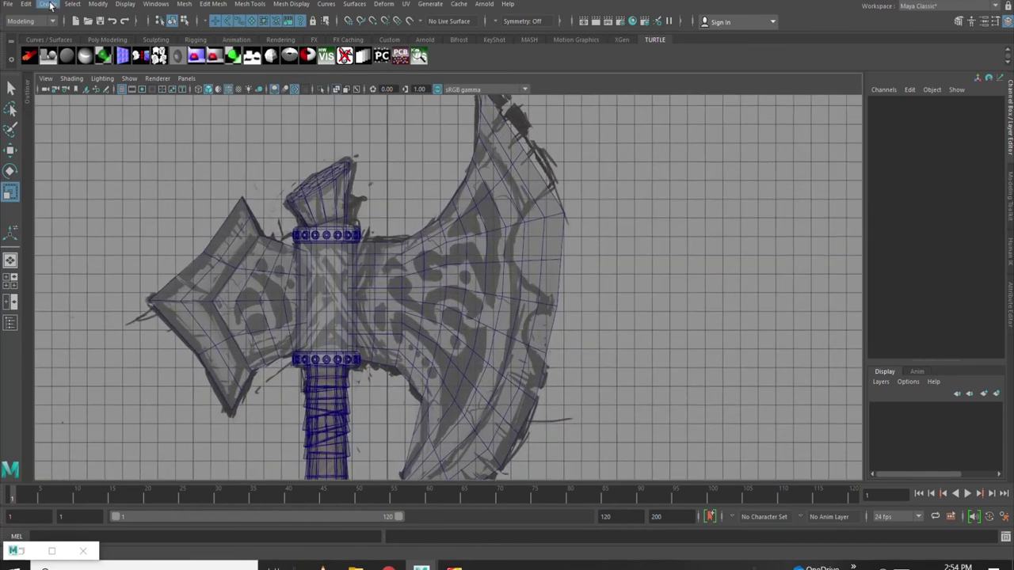
Create a polygon cylinder and place it on the blade's outer edge
left_click(49, 5)
left_click(217, 66)
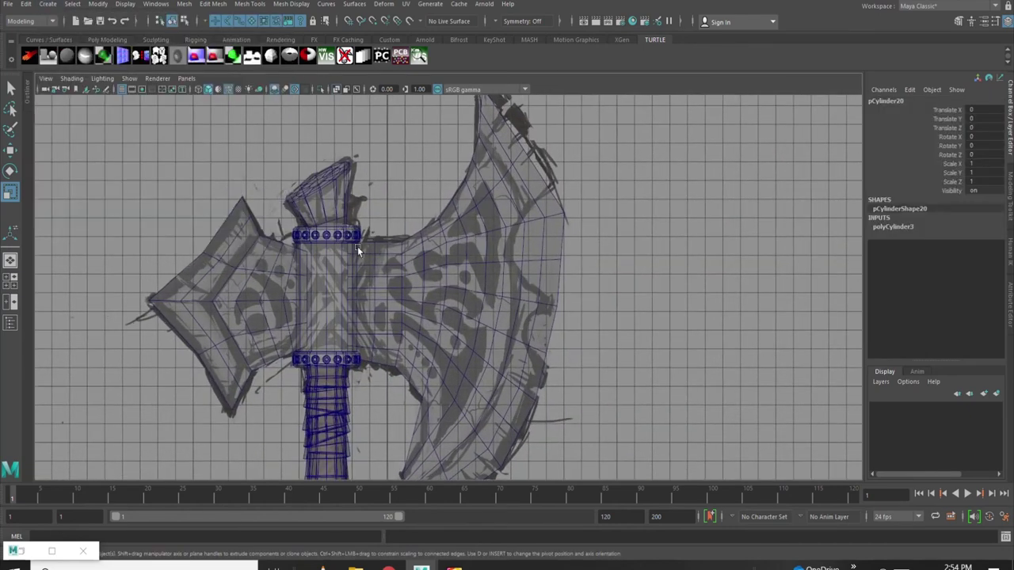
scroll(358, 247, "down", 10)
left_click_drag(433, 430, 434, 277)
scroll(433, 278, "up", 3)
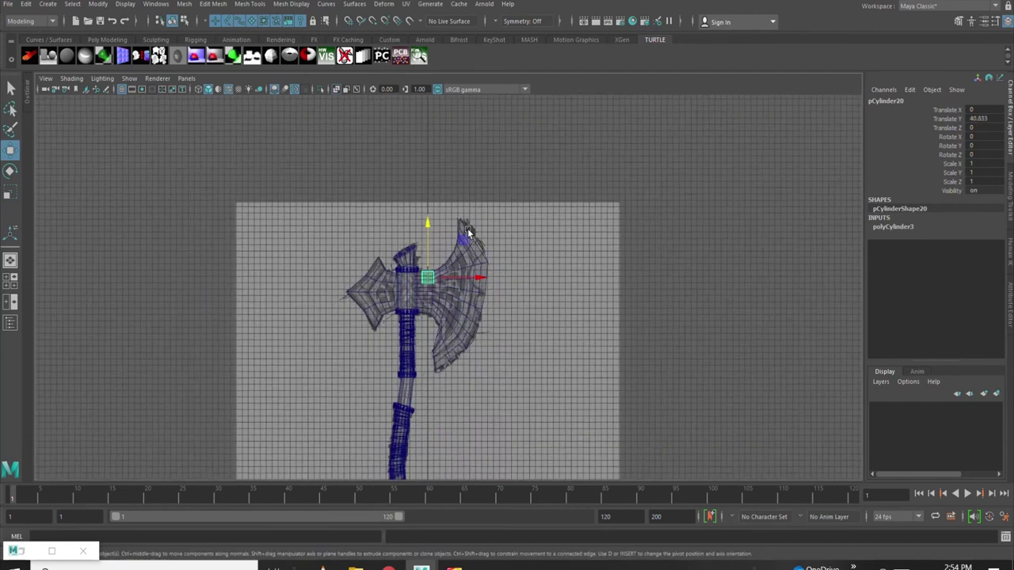
scroll(433, 277, "up", 3)
scroll(412, 270, "up", 5)
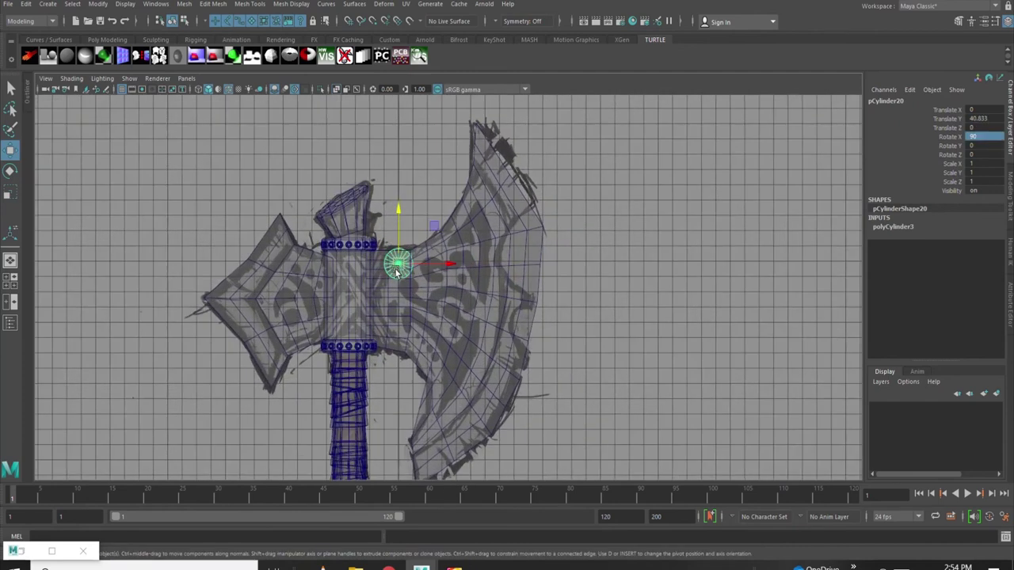
left_click_drag(400, 263, 490, 254)
scroll(490, 253, "up", 3)
scroll(444, 269, "up", 5)
mouse_move(388, 293)
left_mouse_down()
mouse_move(459, 288)
mouse_move(535, 322)
left_mouse_up()
left_click_drag(464, 282, 509, 277)
scroll(496, 277, "down", 2)
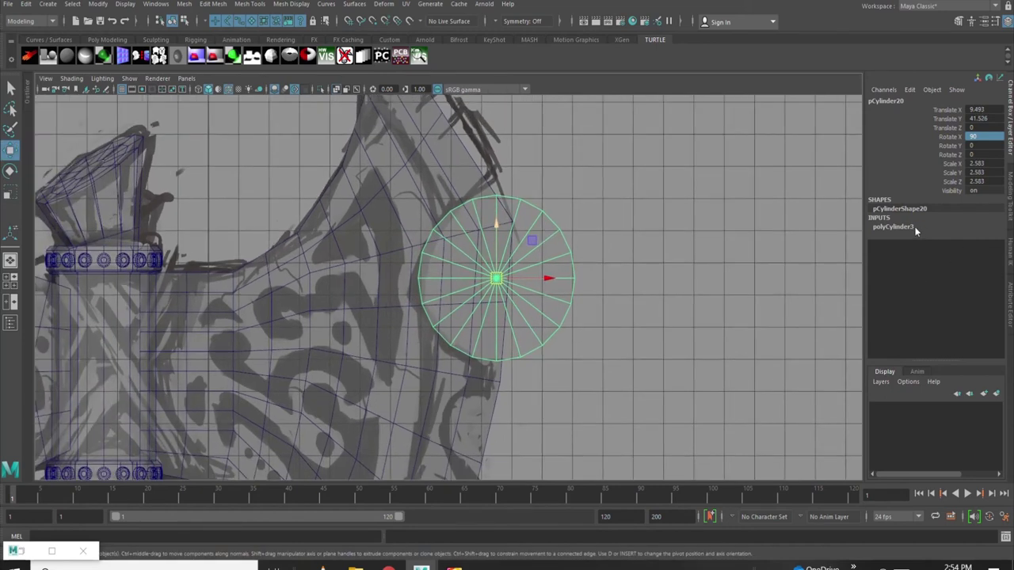
Set the cylinder's Subdivisions Axis to 16
left_click(910, 227)
double_click(980, 254)
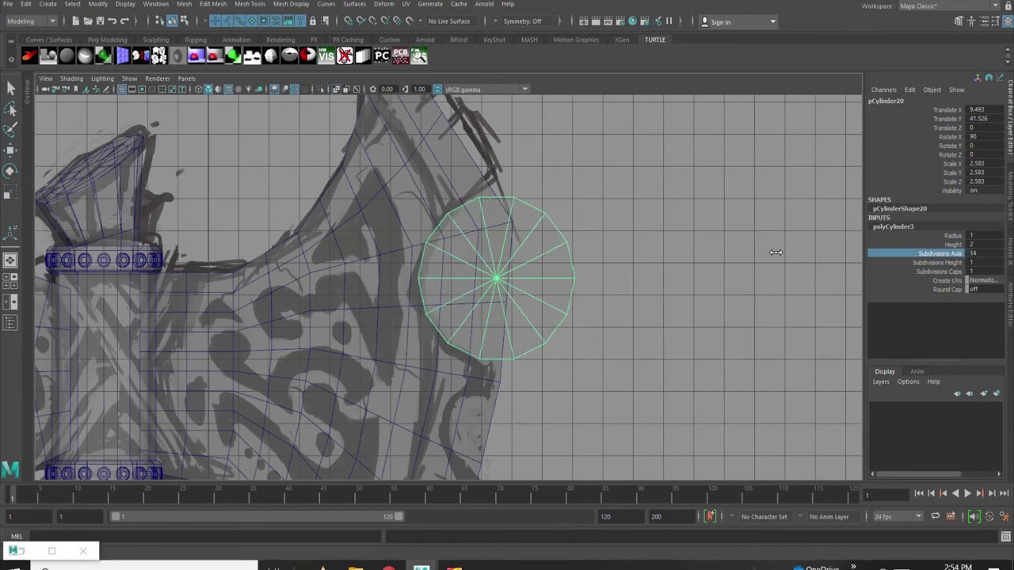
middle_click_drag(776, 252, 784, 252)
scroll(535, 279, "up", 2)
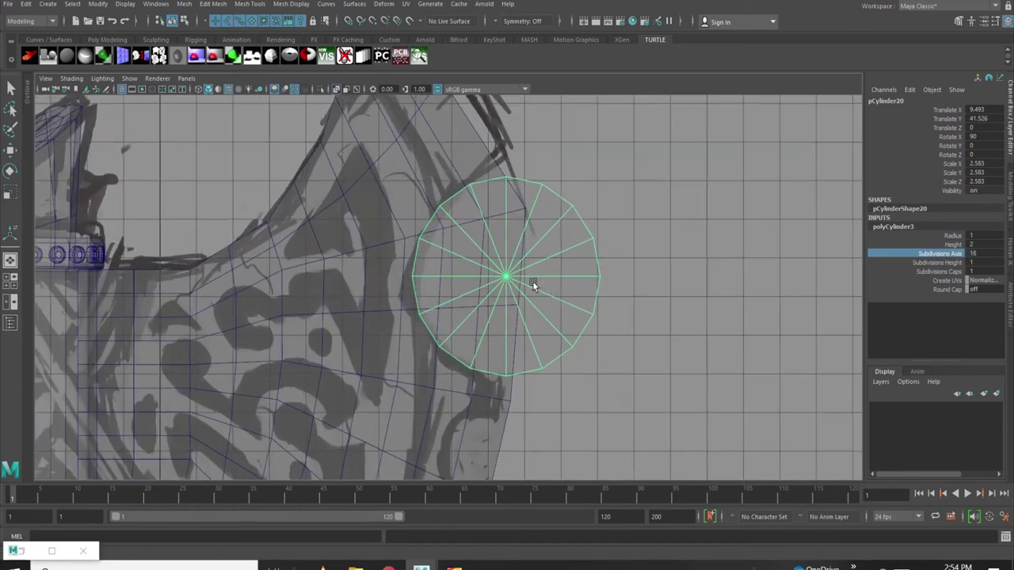
scroll(499, 309, "up", 1)
scroll(476, 324, "up", 2)
scroll(476, 324, "down", 2)
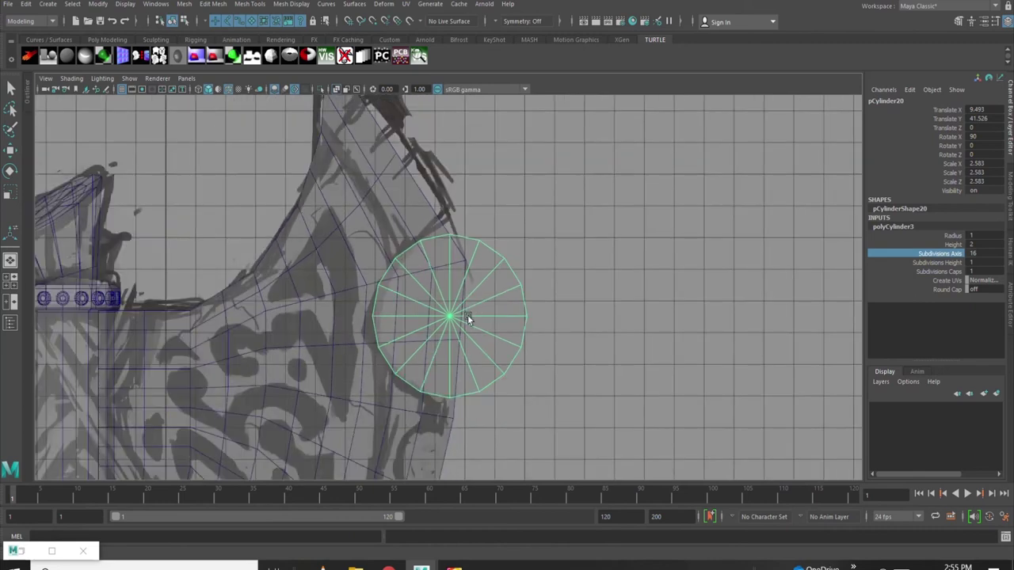
scroll(467, 314, "down", 1)
Duplicate the disc, place the copy just below, and scale it down to 2.076
key("ctrl+d")
key("w")
left_click_drag(466, 316, 469, 453)
scroll(468, 453, "up", 2)
left_click_drag(494, 331, 494, 312)
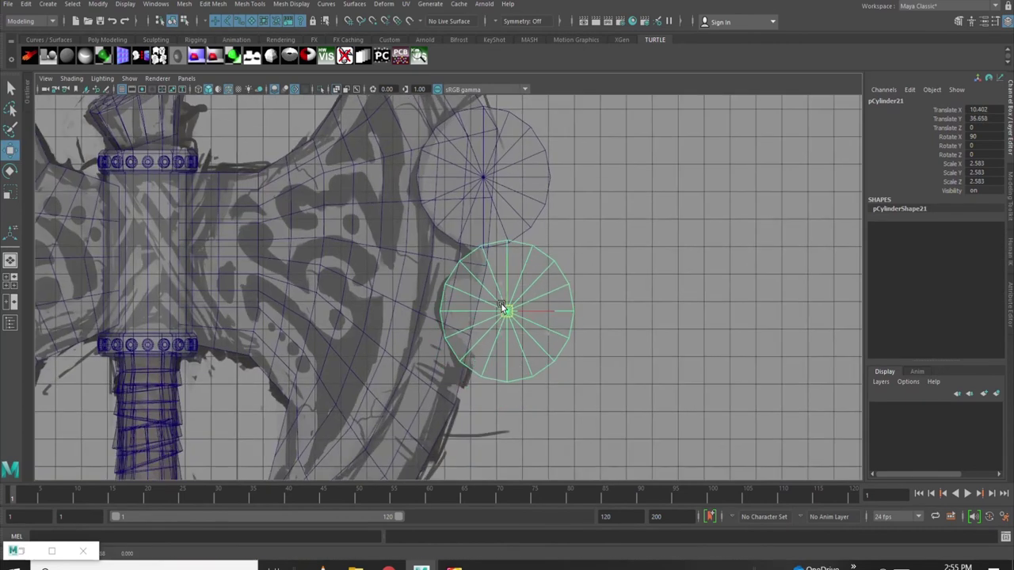
key("r")
key("w")
left_click_drag(505, 311, 494, 315)
Add a lattice around the upper disc and raise its divisions to 4
left_click(505, 217)
left_click(383, 4)
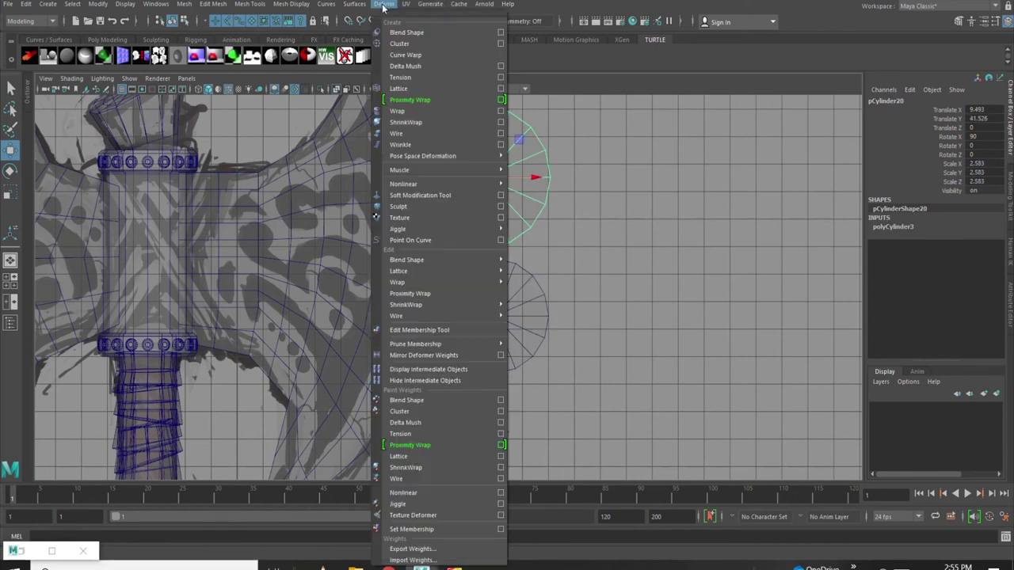
left_click(412, 93)
left_click(925, 220)
middle_click_drag(925, 219, 753, 228)
scroll(586, 220, "up", 2)
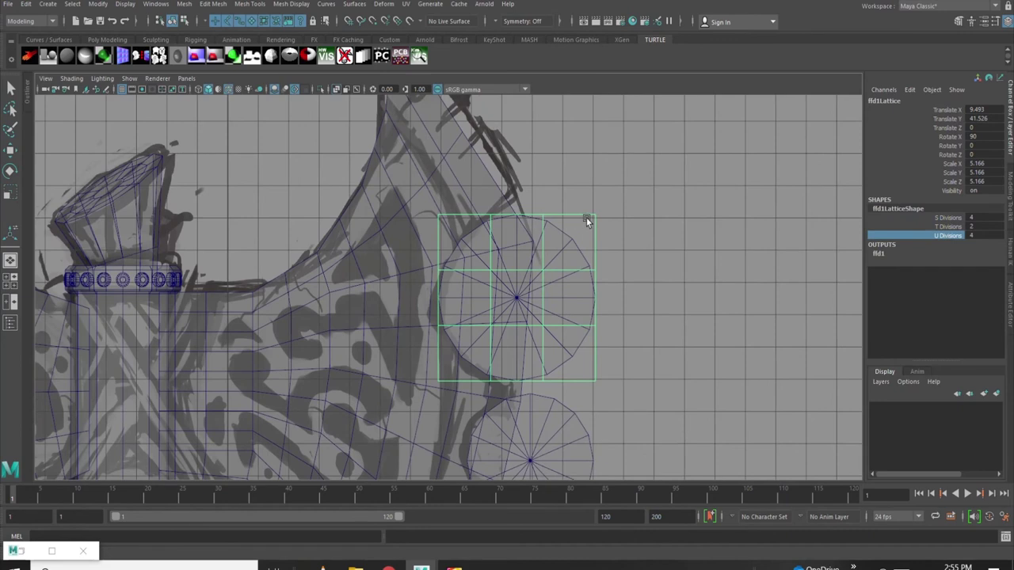
In the front view, pull the top-middle lattice point up into a tip and lower the top-left point
key("space")
right_click_drag(641, 195, 656, 165)
key("space")
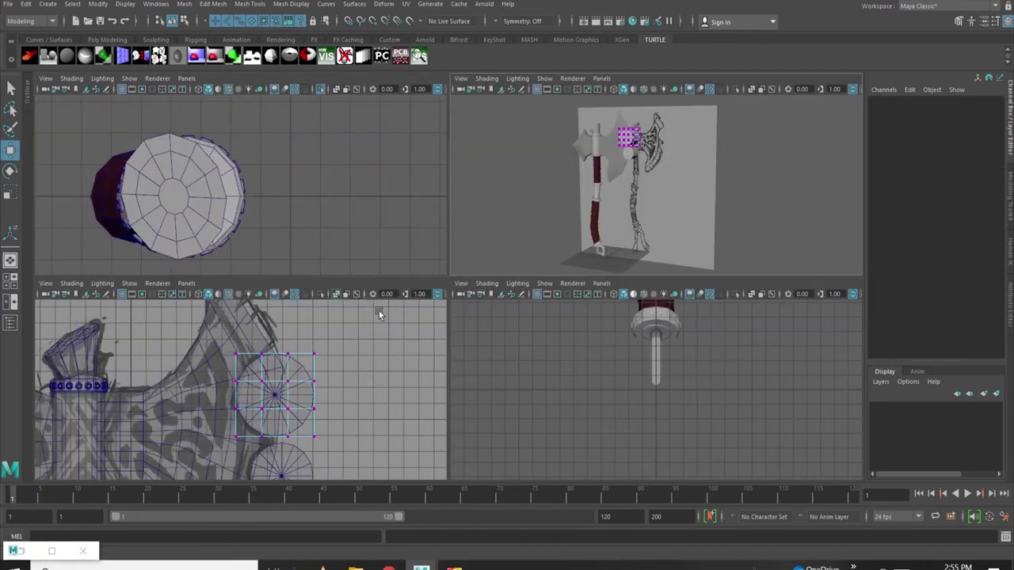
key("space")
left_click(568, 174)
left_click_drag(570, 173, 573, 118)
left_click(495, 173)
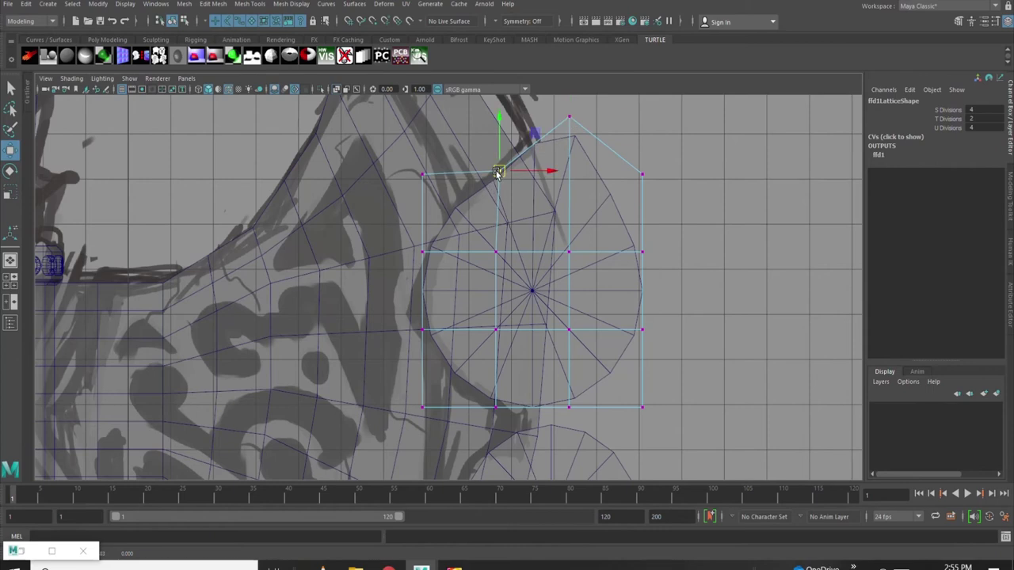
left_click_drag(425, 182, 423, 253)
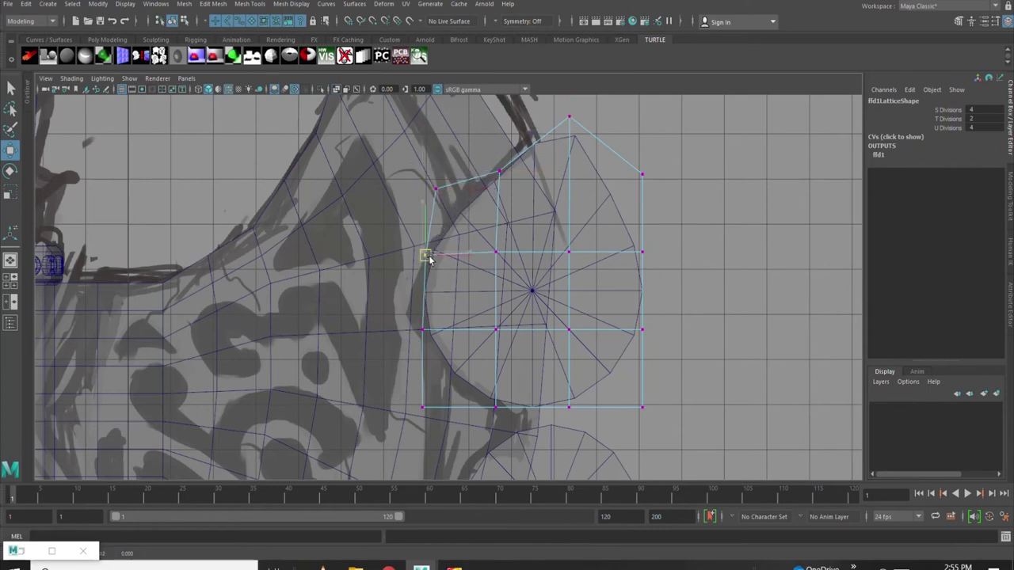
middle_click_drag(423, 254, 432, 204, "alt")
Pull a bottom-row lattice point down, leave point editing, and select the lower disc
left_click(571, 351)
left_click_drag(571, 352, 576, 373)
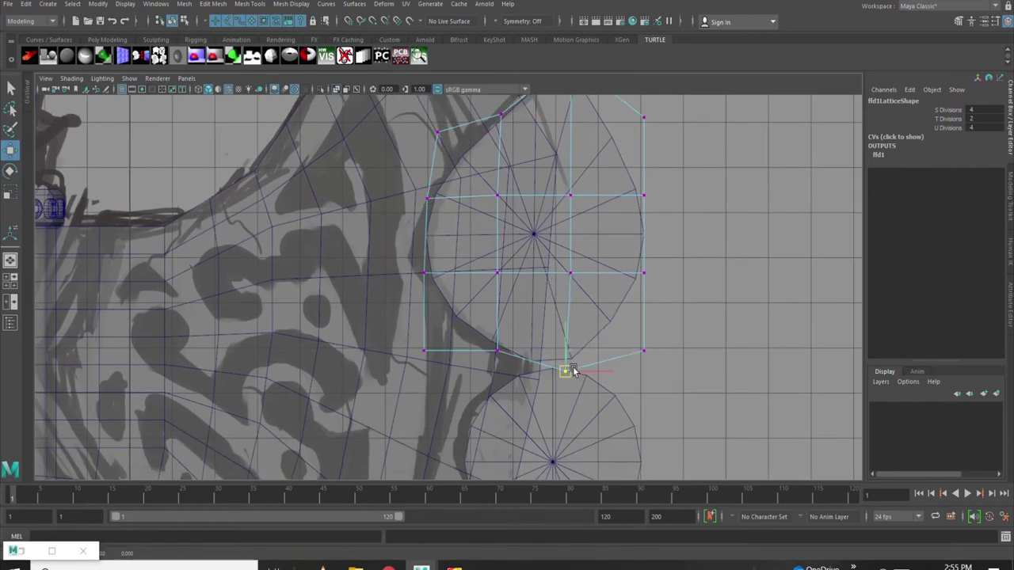
middle_click_drag(574, 372, 538, 317, "alt")
left_click(552, 267)
middle_click_drag(552, 266, 566, 254, "alt")
left_click(549, 333)
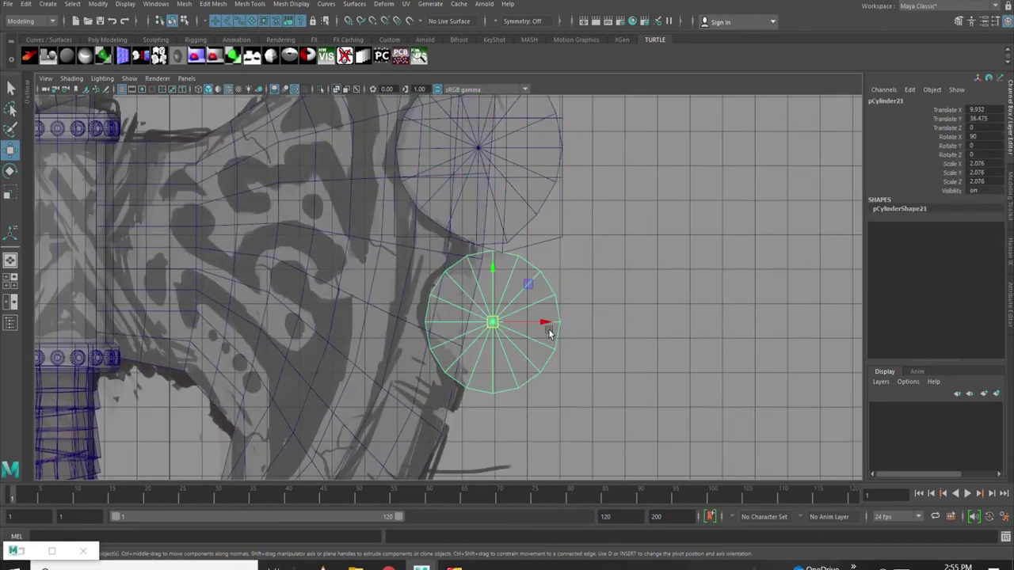
Add a second lattice around the lower disc and zoom the front view onto it
scroll(549, 333, "up", 1)
left_click(383, 4)
left_click(420, 83)
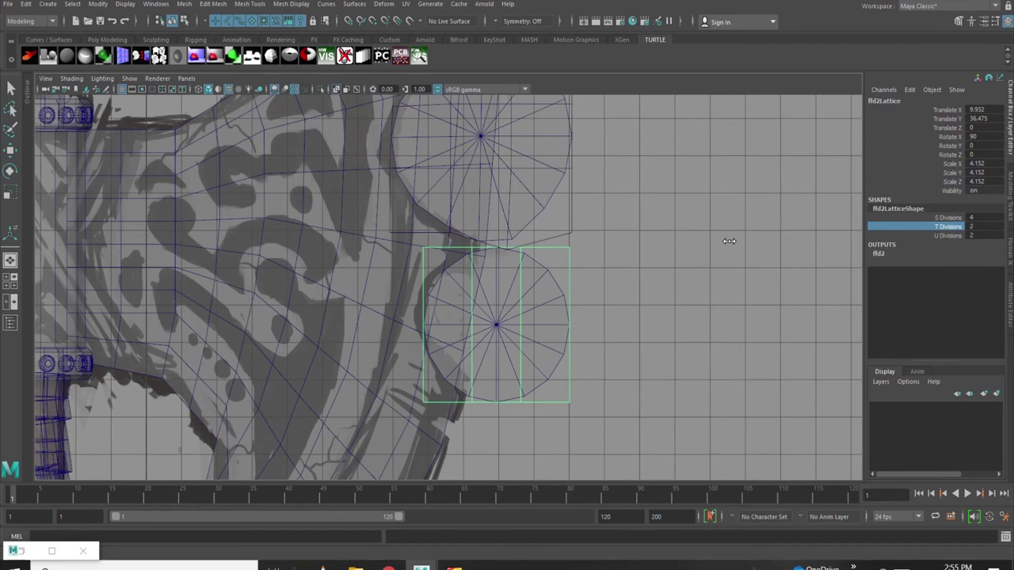
right_click(574, 252)
key("ctrl+a")
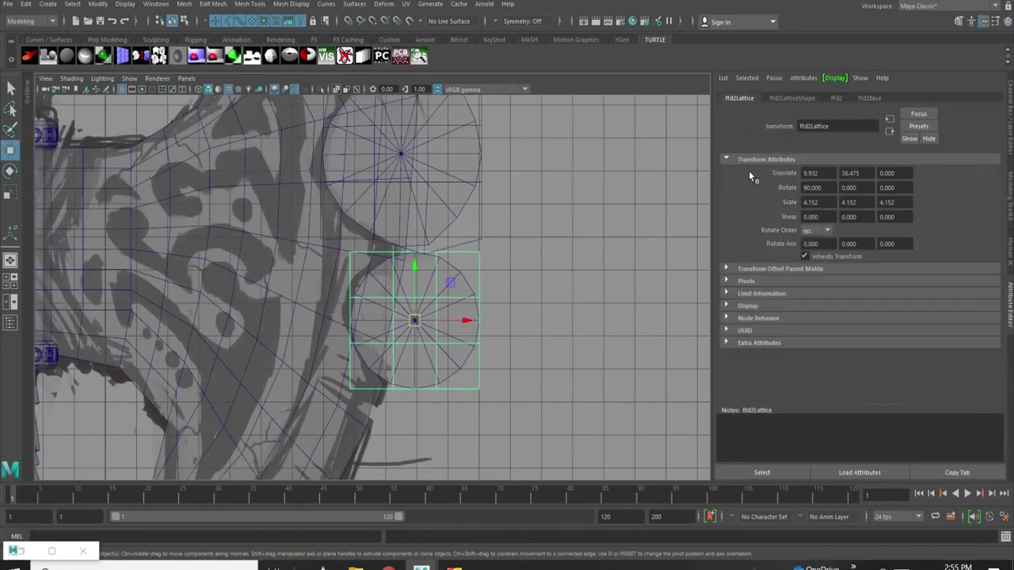
key("space")
key("space")
right_click(596, 235)
key("space")
key("space")
left_click_drag(405, 333, 362, 357)
scroll(409, 230, "up", 5)
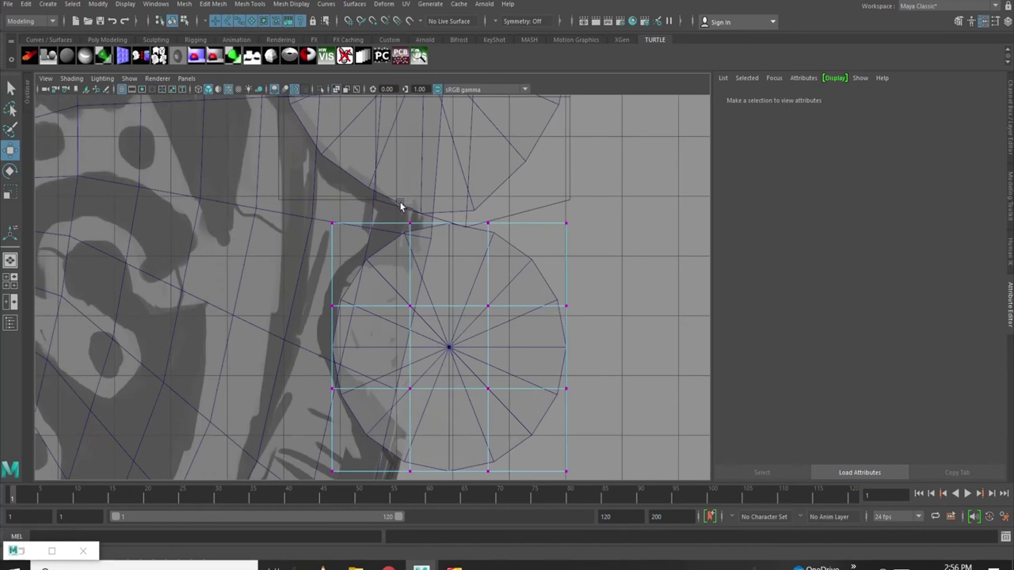
Drag the top lattice points down and left to taper the disc into a sharp tip
left_click(409, 223)
left_click_drag(420, 240, 388, 248)
left_click(488, 224)
left_click_drag(488, 225, 477, 283)
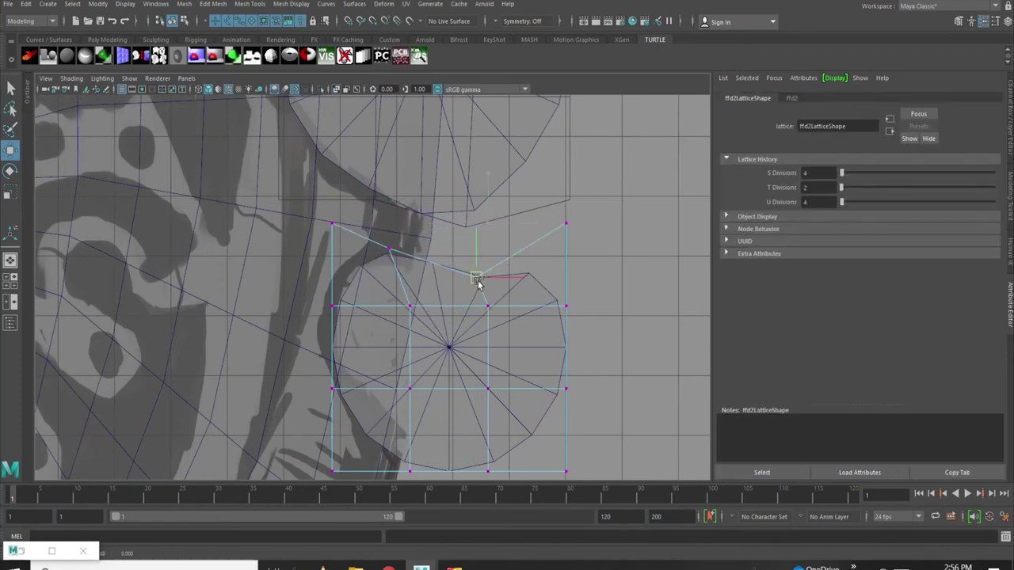
middle_click_drag(464, 317, 476, 282, "alt")
left_click(403, 215)
left_click_drag(415, 233, 392, 230)
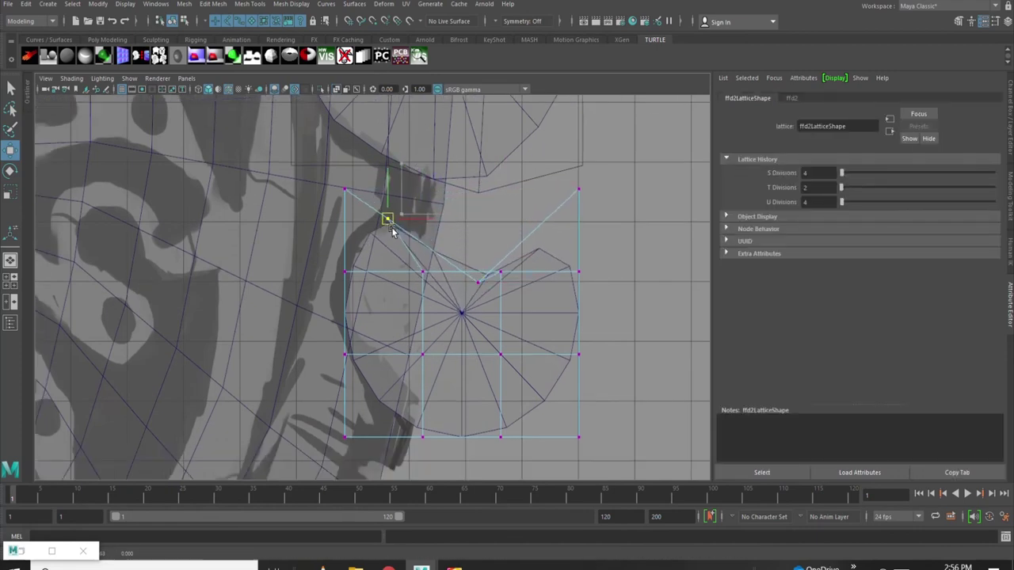
left_click_drag(473, 274, 451, 247)
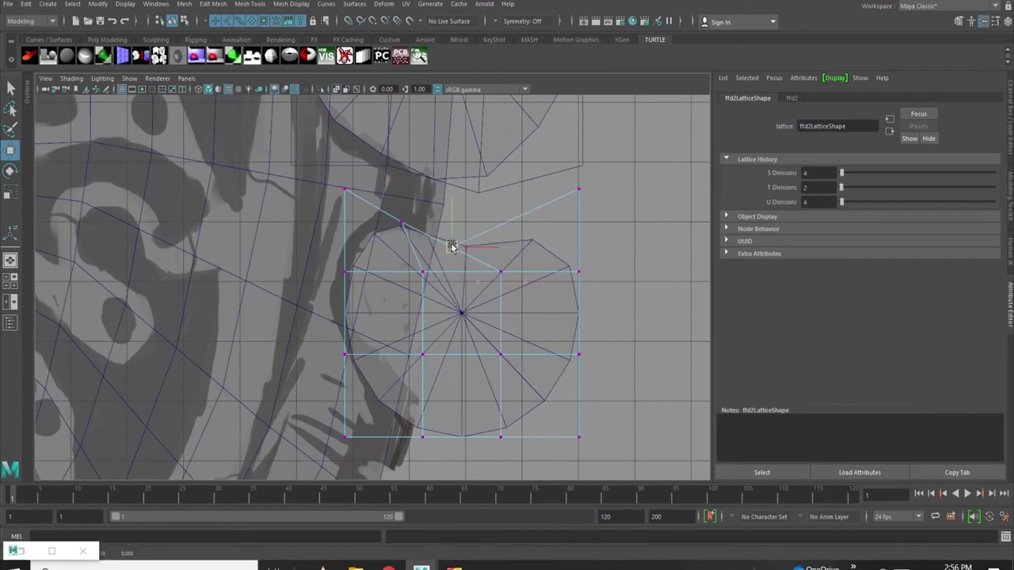
middle_click_drag(441, 263, 451, 211, "alt")
Move the left and bottom-left lattice points inward to follow the sketch outline
left_click(353, 217)
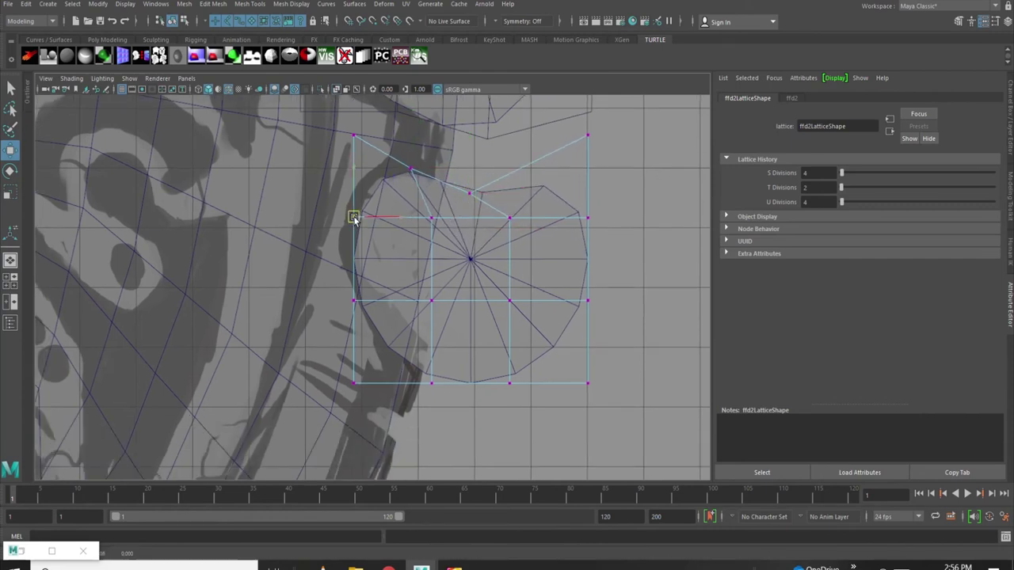
left_click(353, 300)
left_click_drag(354, 300, 369, 295)
left_click(353, 383)
left_click_drag(353, 382, 386, 361)
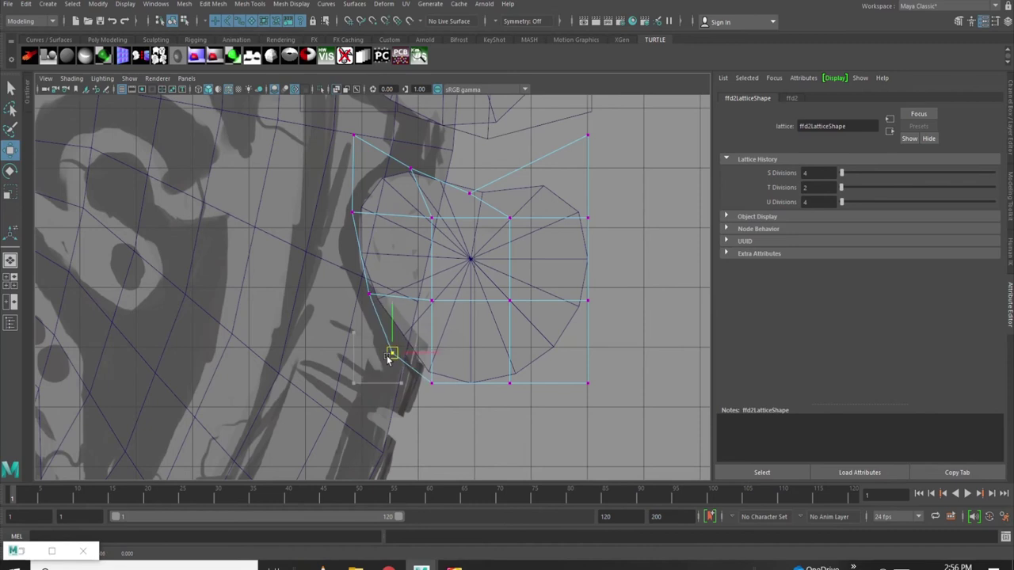
left_click(368, 294)
left_click_drag(369, 294, 373, 290)
left_click(433, 384)
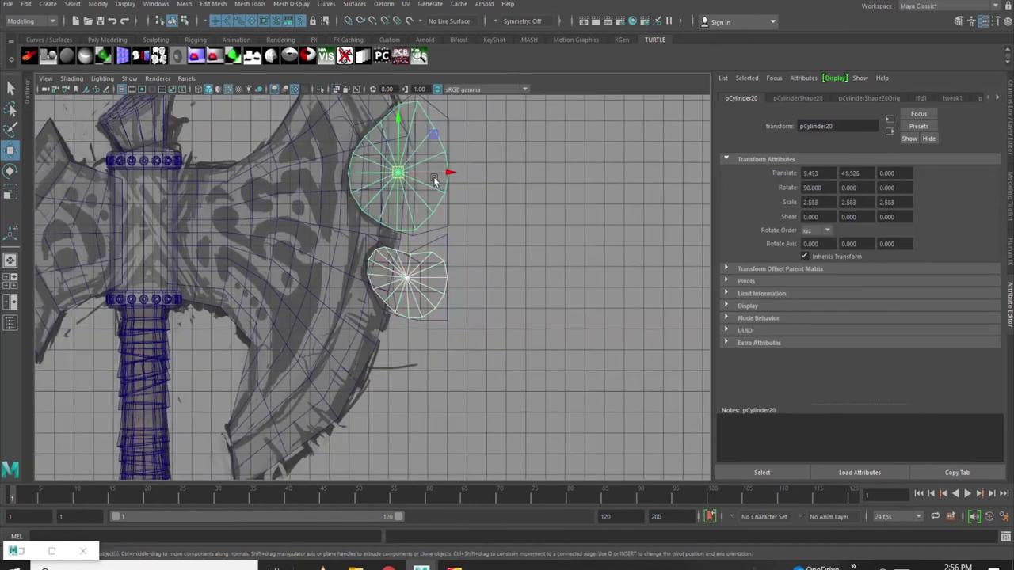
Subtract the upper spike from the axe blade with a Boolean Difference
left_click(54, 5)
key("space")
key("space")
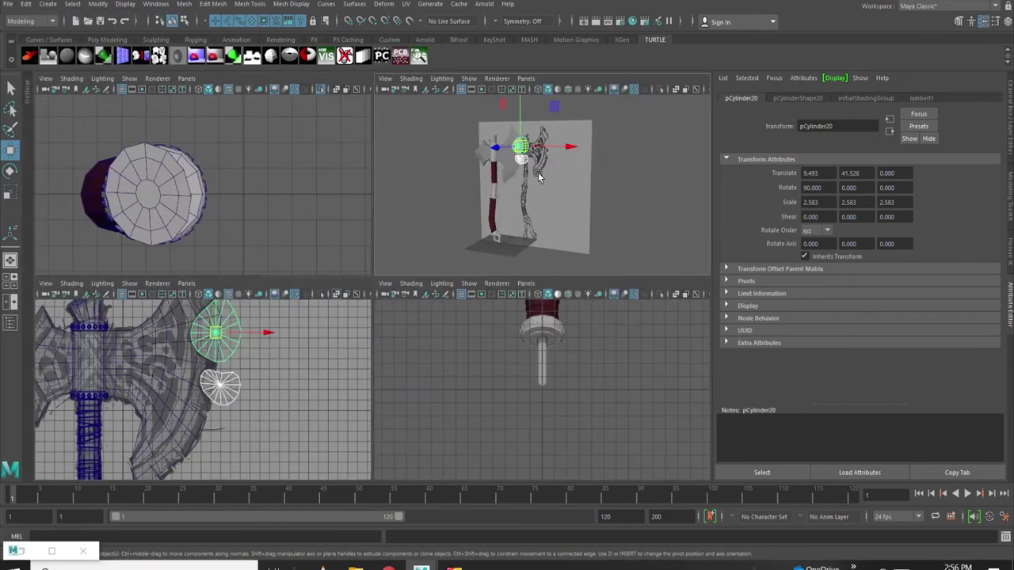
left_click_drag(423, 221, 350, 342, "alt")
scroll(349, 341, "up", 3)
scroll(423, 295, "up", 2)
left_click(291, 311)
left_click(336, 264)
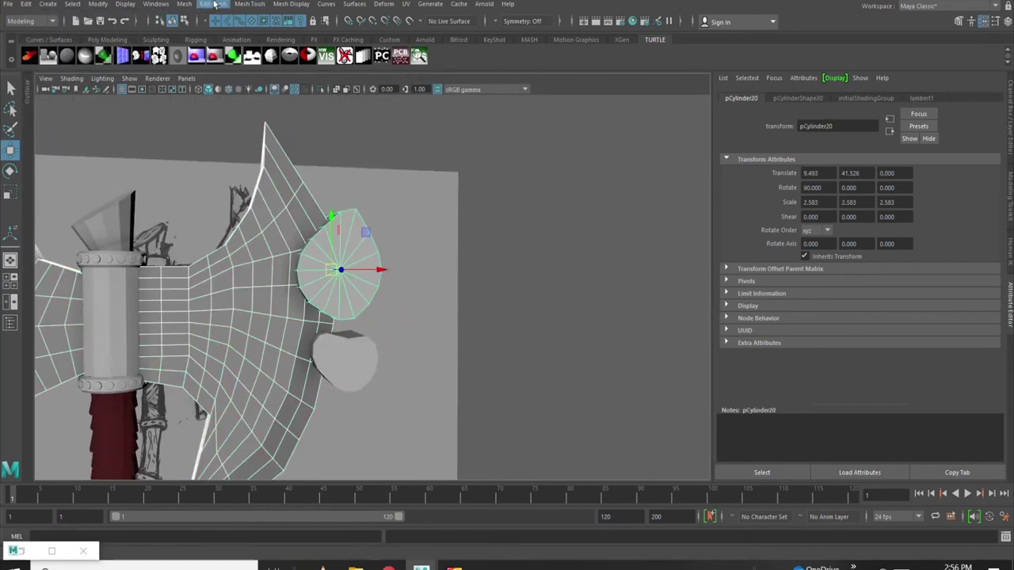
left_click(238, 4)
left_click(296, 56)
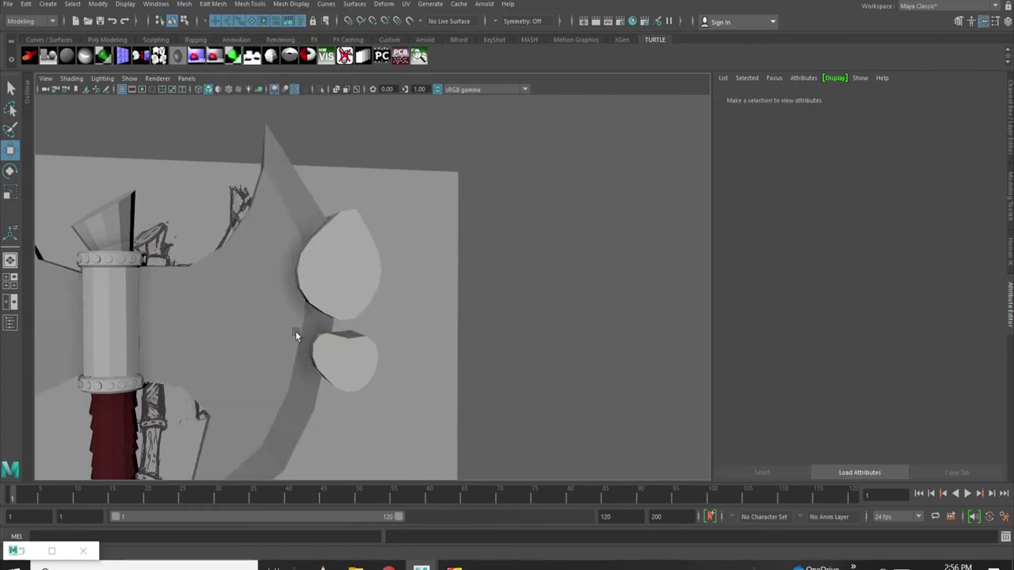
key("ctrl+z")
scroll(289, 315, "up", 5)
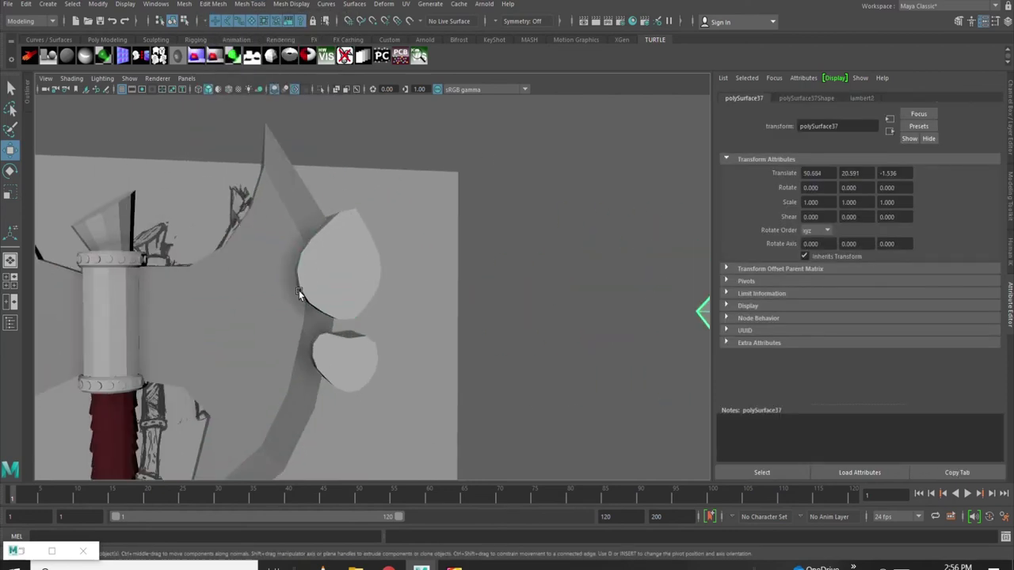
left_click(339, 265)
left_click(184, 4)
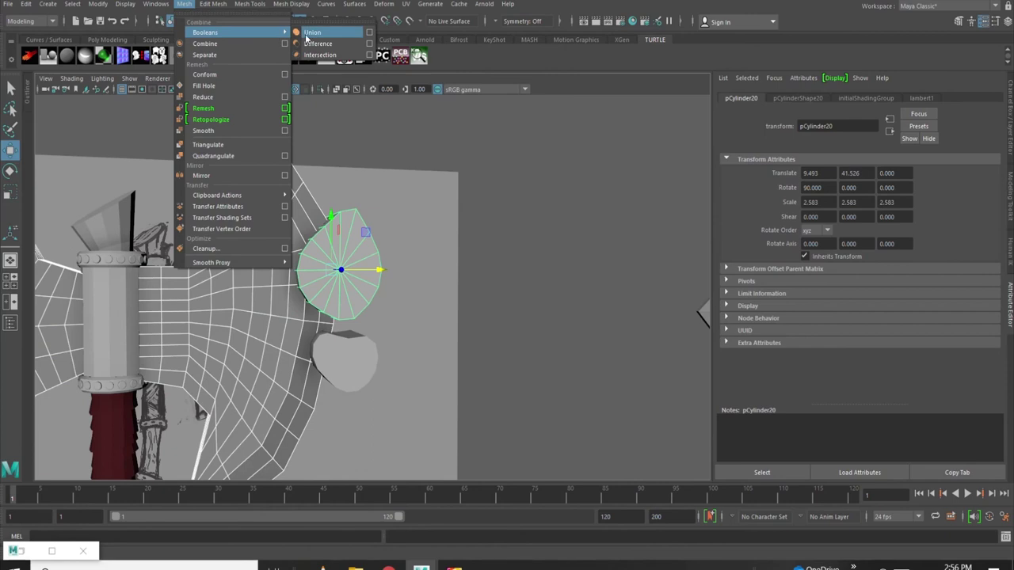
mouse_move(205, 33)
left_click(317, 42)
Cut the lower lattice piece out of the blade as well and inspect the notches
left_click_drag(399, 239, 264, 313, "alt")
key("ctrl+z")
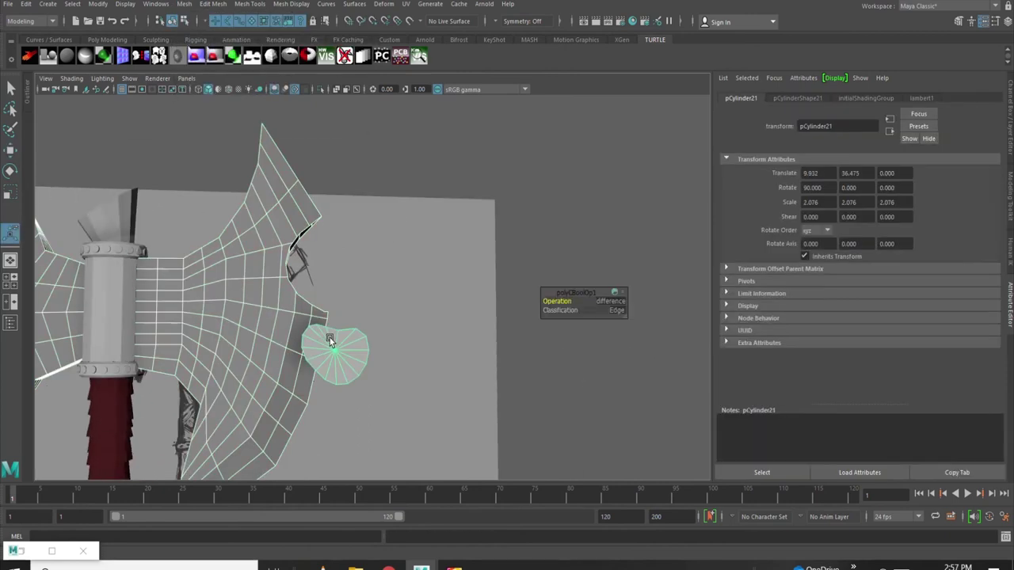
key("ctrl+z")
key("ctrl+z")
key("ctrl+z")
key("ctrl+z")
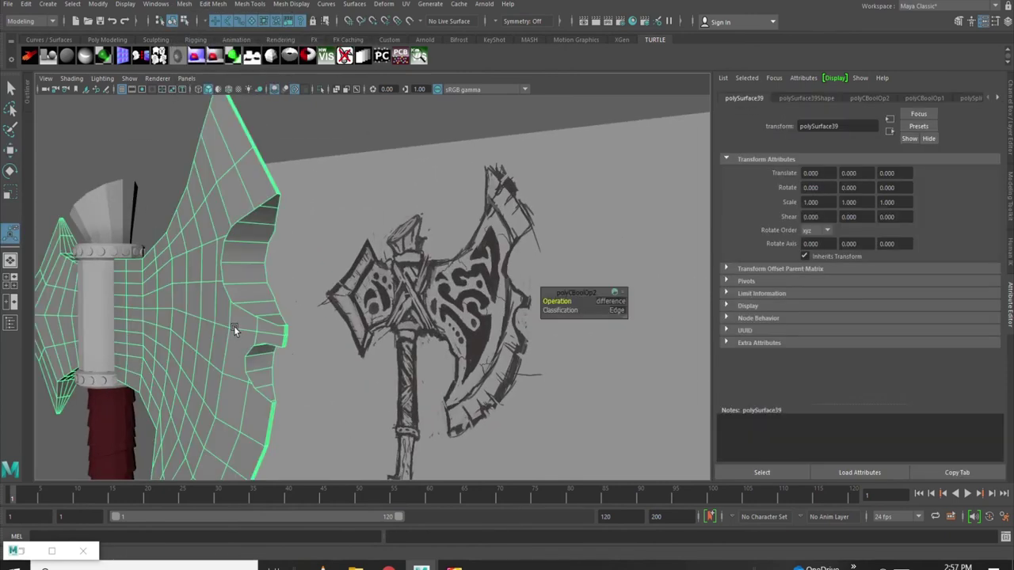
key("ctrl+z")
key("ctrl+z")
key("ctrl+z")
key("ctrl+z")
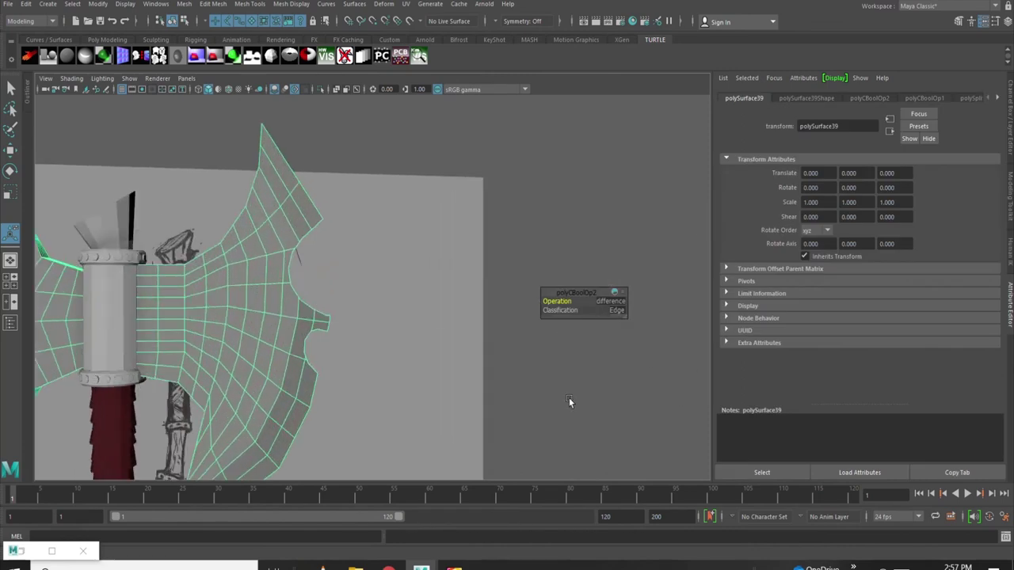
key("ctrl+z")
key("ctrl+z")
left_click_drag(306, 344, 215, 316, "alt")
key("ctrl+z")
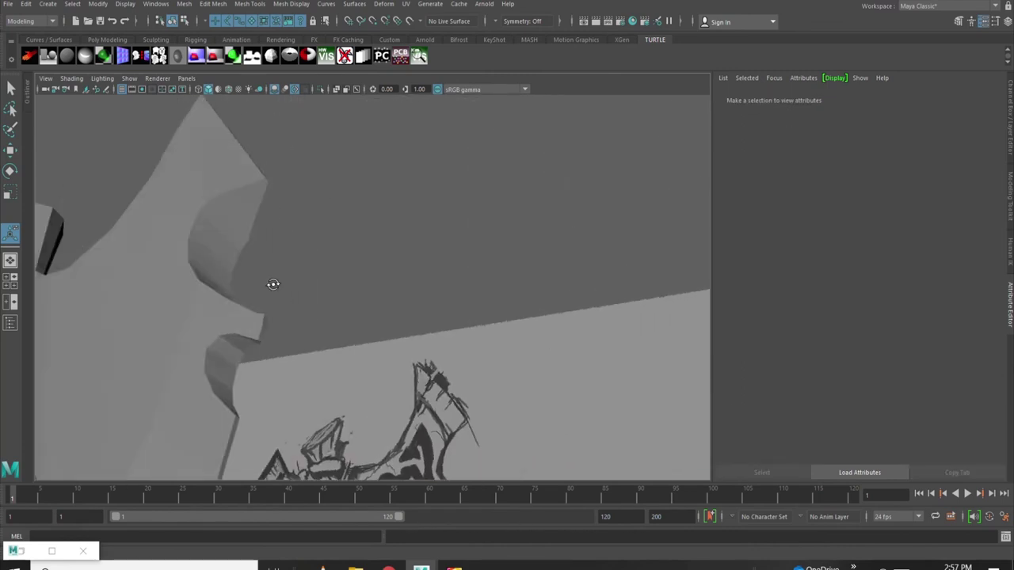
key("ctrl+z")
key("ctrl+z")
key("ctrl+z")
key("ctrl+z")
Slide the axe head along X and frame the whole axe
key("w")
left_click_drag(479, 294, 647, 298)
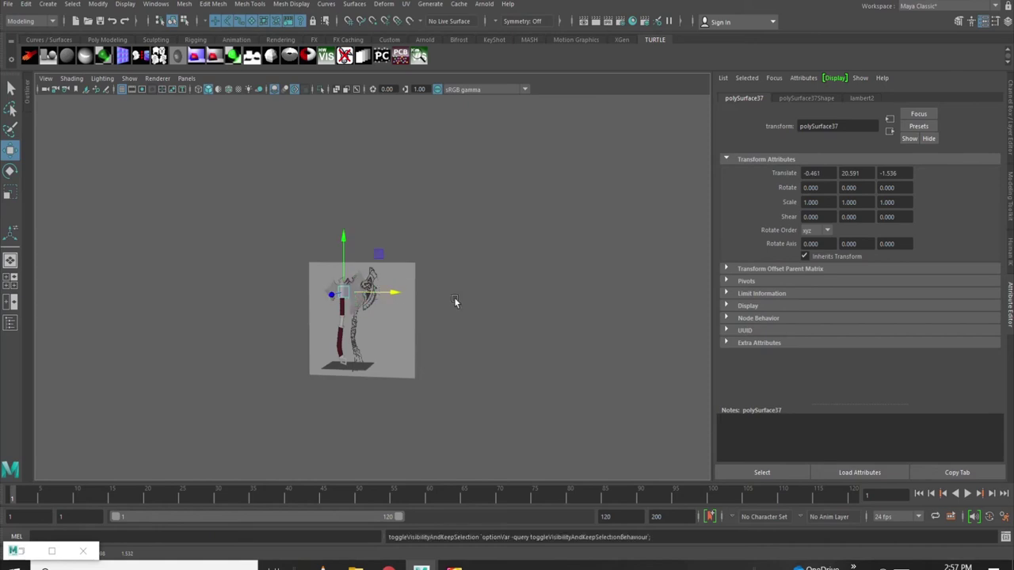
key("ctrl+z")
key("ctrl+z")
key("ctrl+z")
key("ctrl+z")
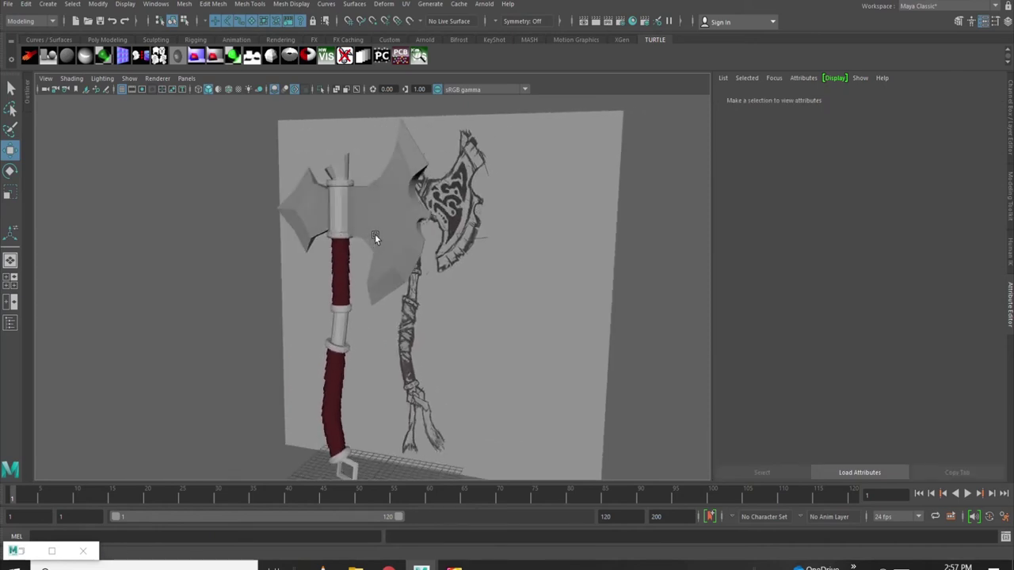
key("ctrl+z")
key("ctrl+z")
Frame the handle close up in the front view over the sketch
key("ctrl+z")
key("ctrl+z")
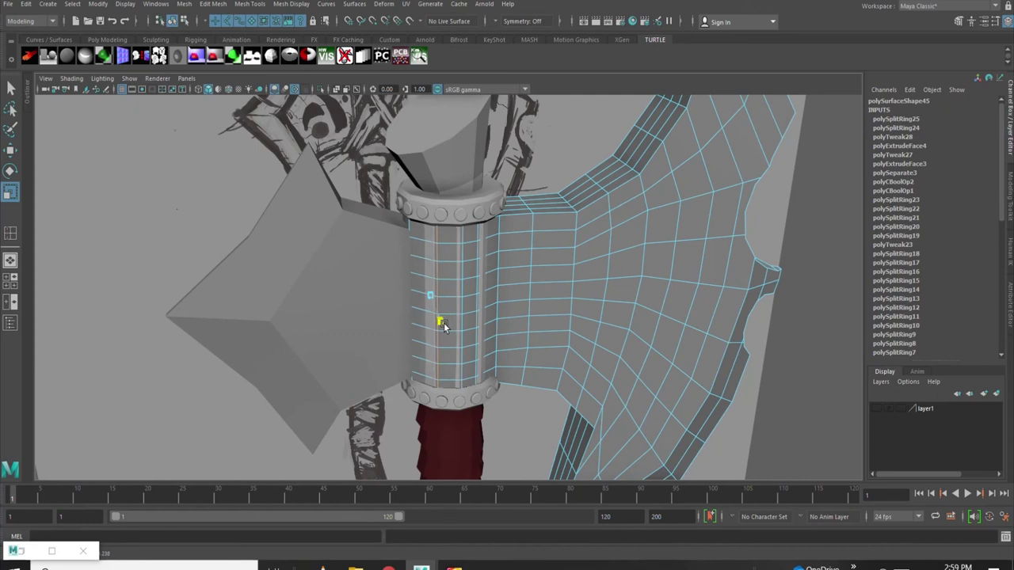
key("ctrl+z")
key("ctrl+z")
key("ctrl+z")
right_click_drag(532, 257, 564, 235)
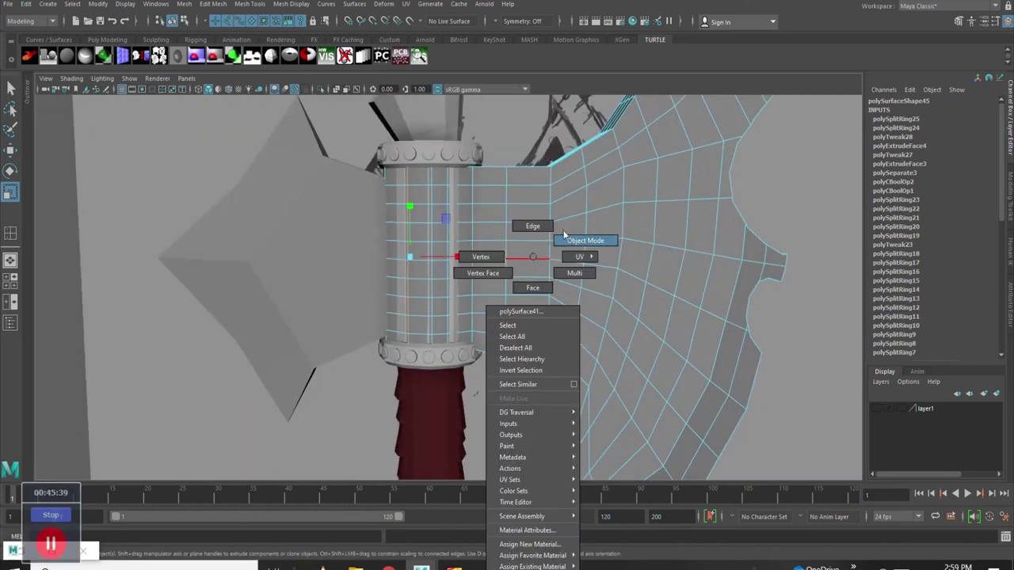
key("ctrl+z")
key("ctrl+z")
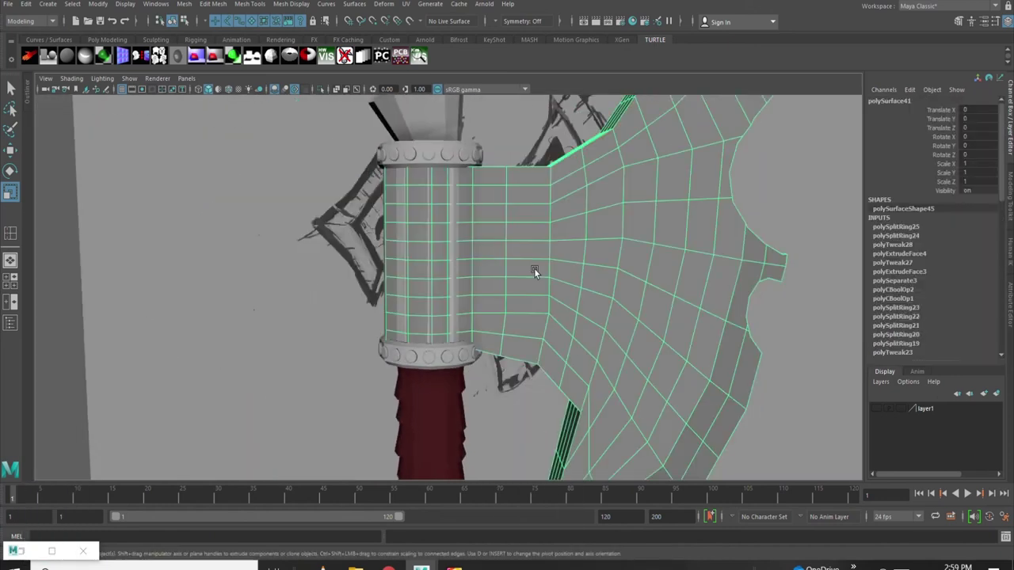
key("ctrl+z")
key("ctrl+z")
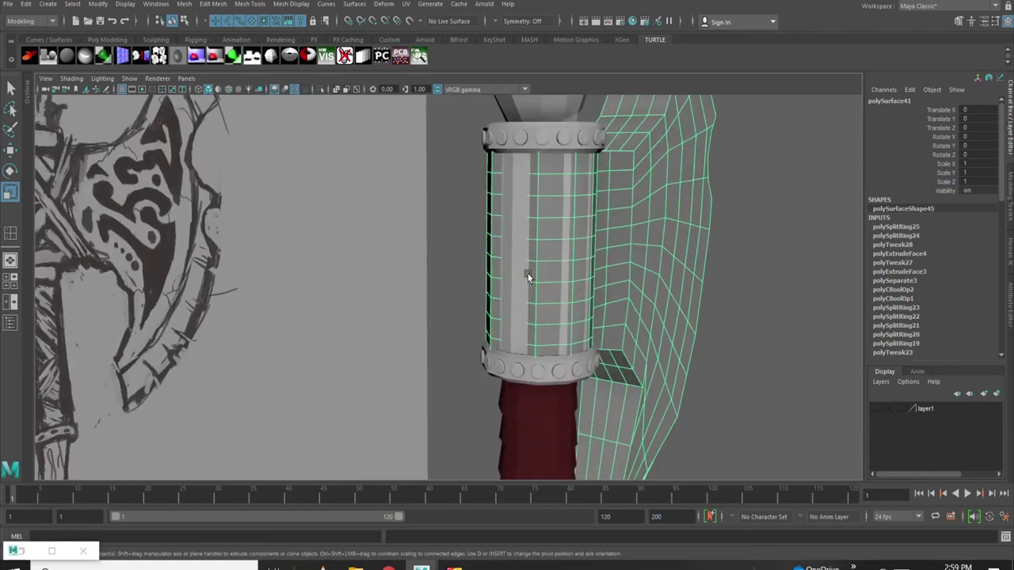
scroll(515, 285, "up", 3)
key("space")
key("space")
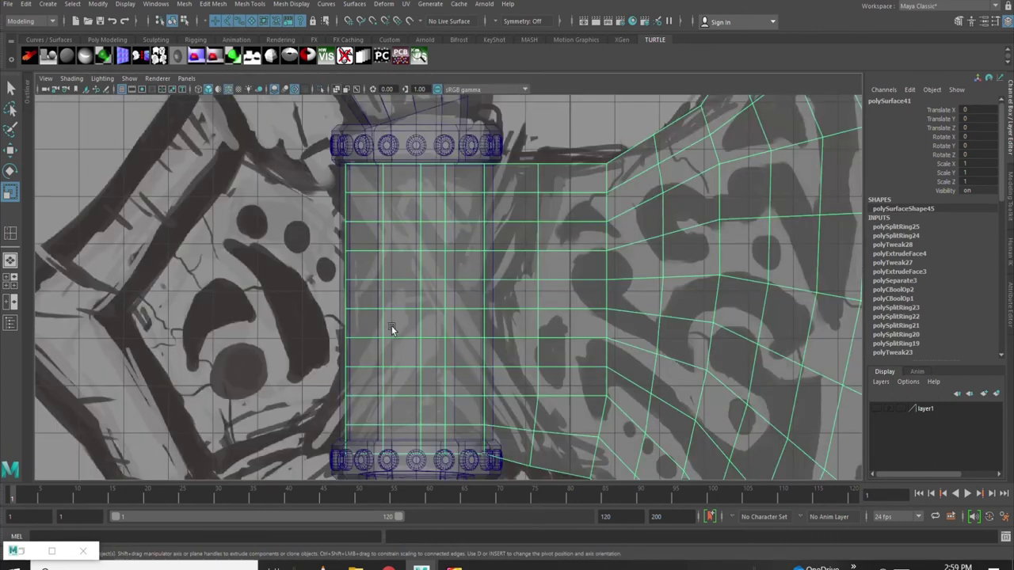
key("space")
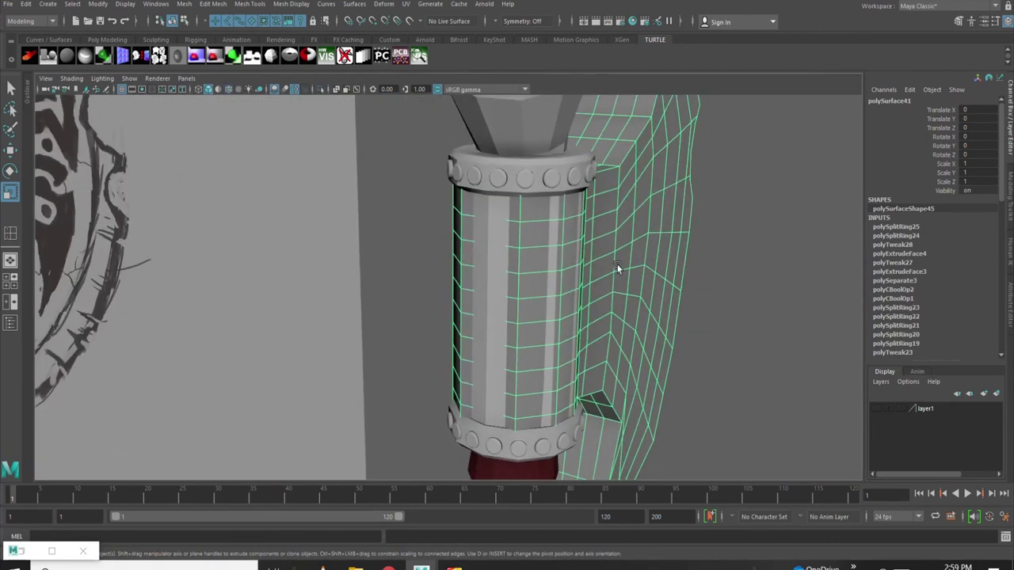
Isolate the handle mesh and extrude a column of its faces
left_click(321, 89)
left_click(477, 208)
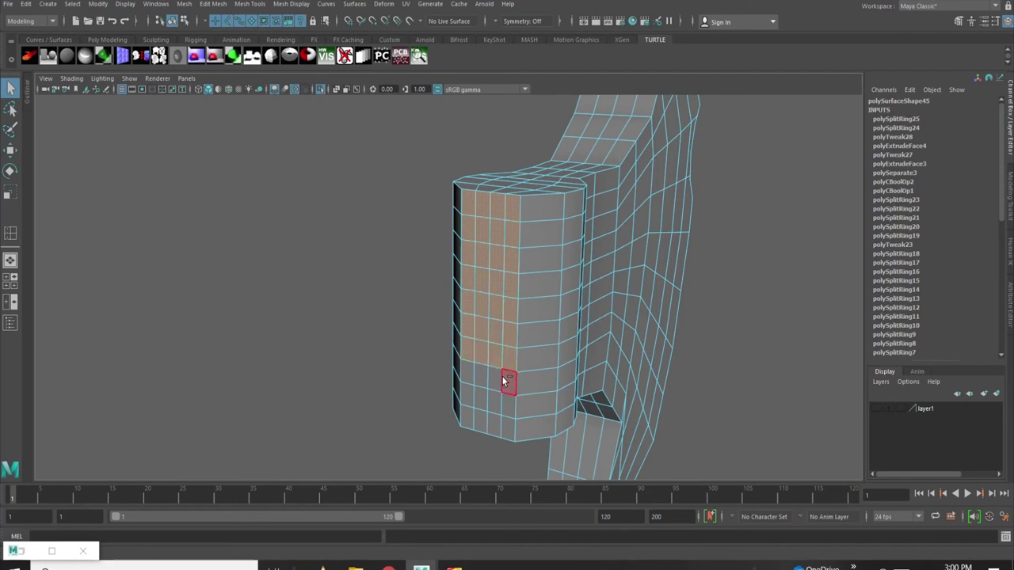
key("ctrl+e")
mouse_move(468, 424)
left_mouse_down("alt")
mouse_move(451, 393)
mouse_move(491, 333)
left_mouse_up("alt")
key("space")
key("space")
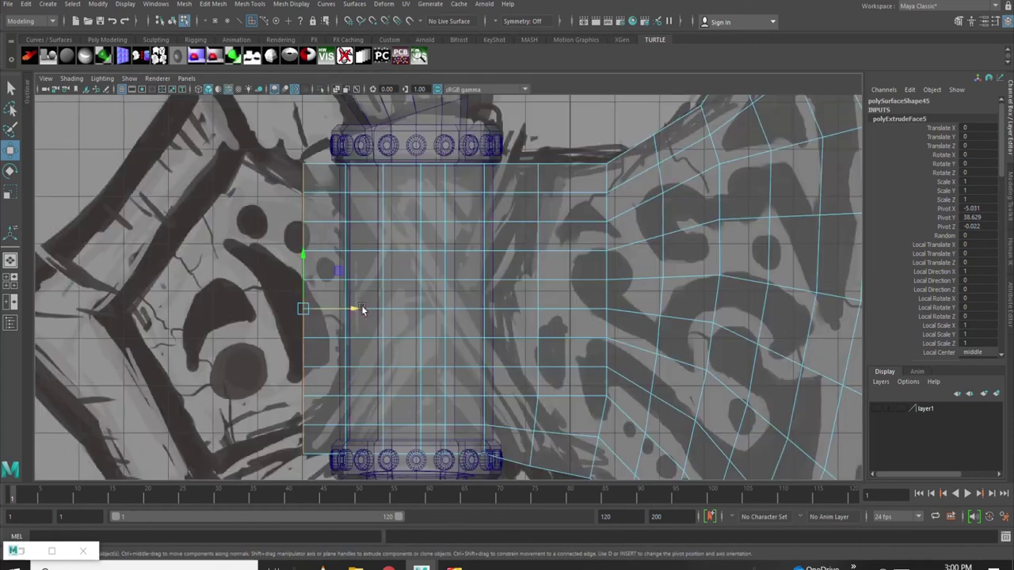
right_click_drag(464, 264, 514, 248)
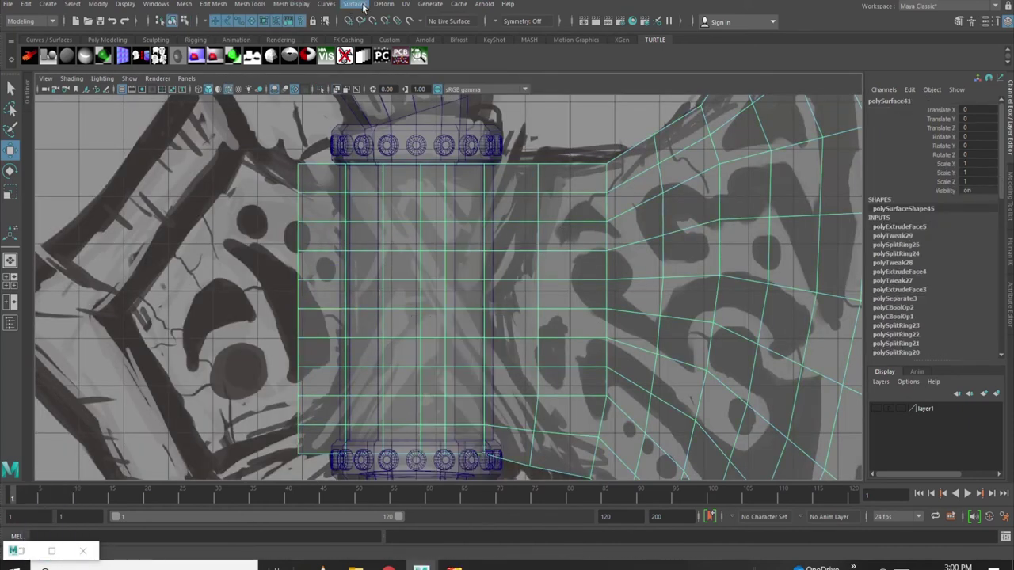
Use Multi-Cut from the Modeling Toolkit to slice diagonal edges across the wrap block
left_click(959, 21)
scroll(908, 408, "down", 1)
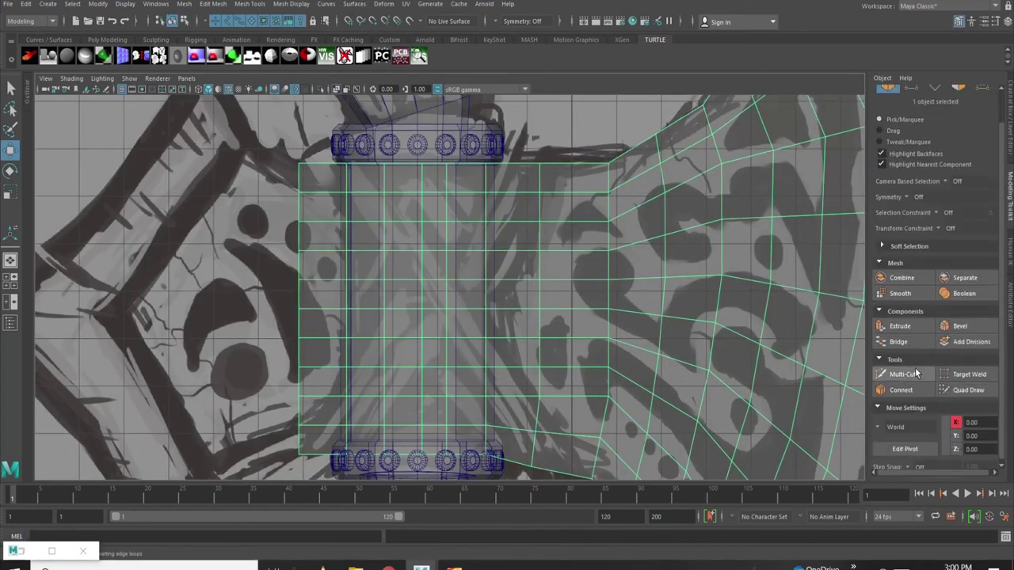
left_click(918, 370)
scroll(516, 186, "down", 3)
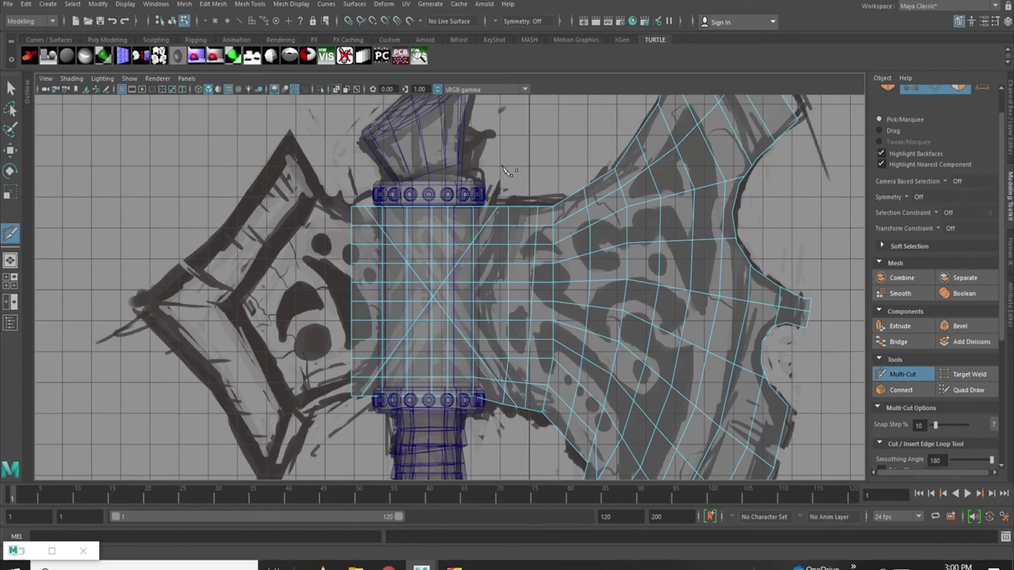
key("w")
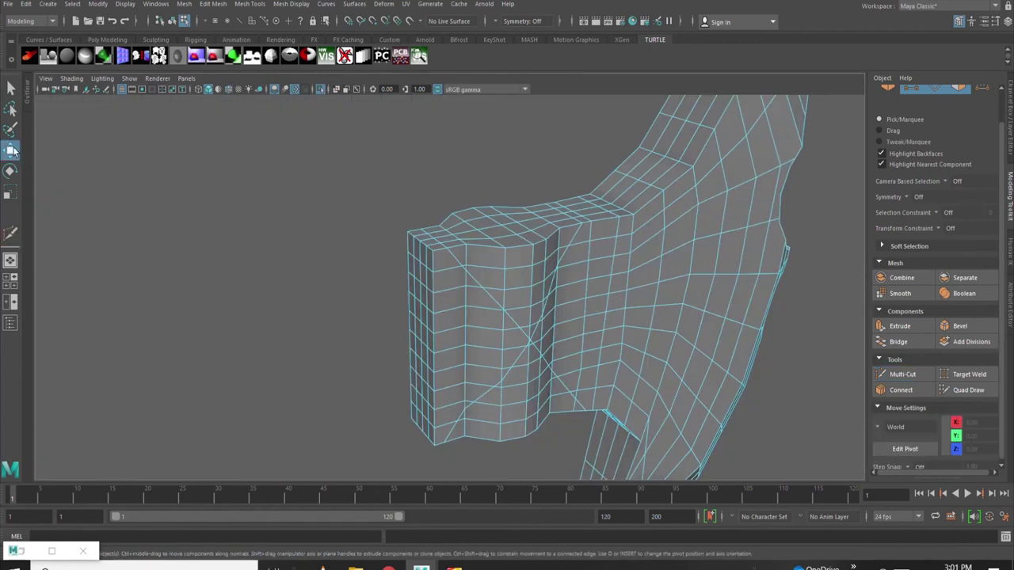
scroll(402, 267, "up", 3)
scroll(582, 200, "up", 2)
Select one diagonal edge line on the wrap in the front view
right_click_drag(582, 202, 583, 195)
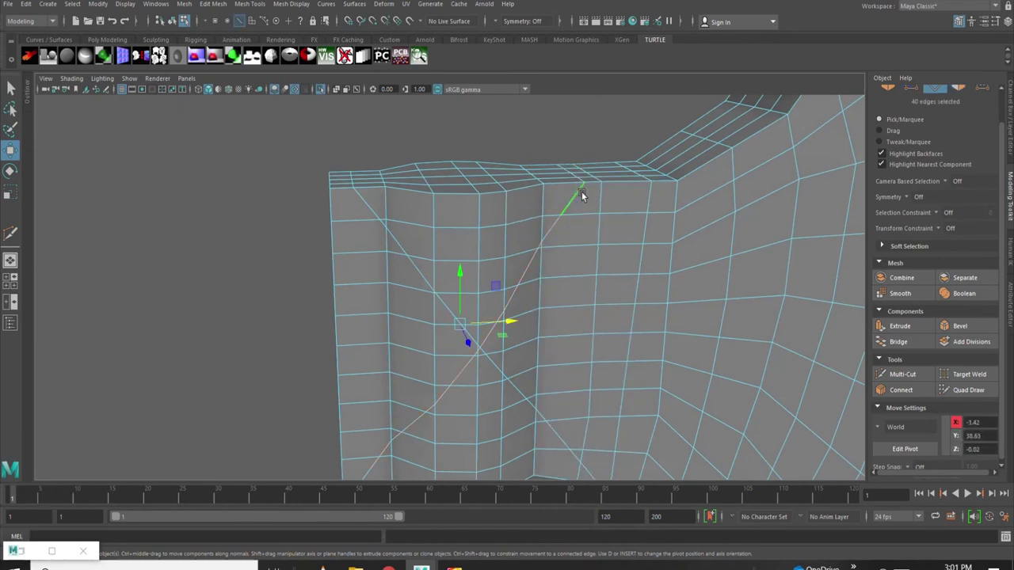
key("space")
key("space")
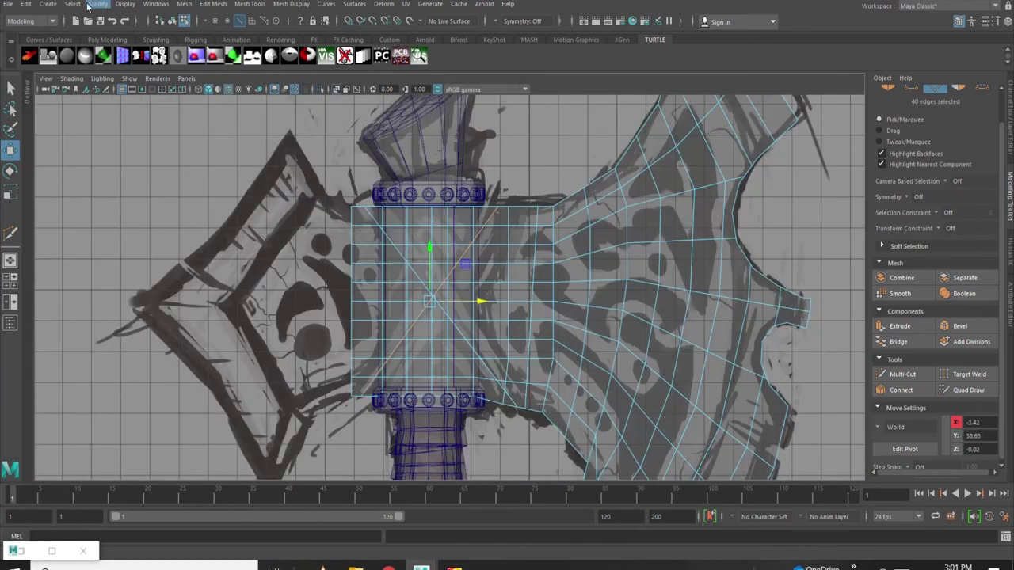
left_click(97, 5)
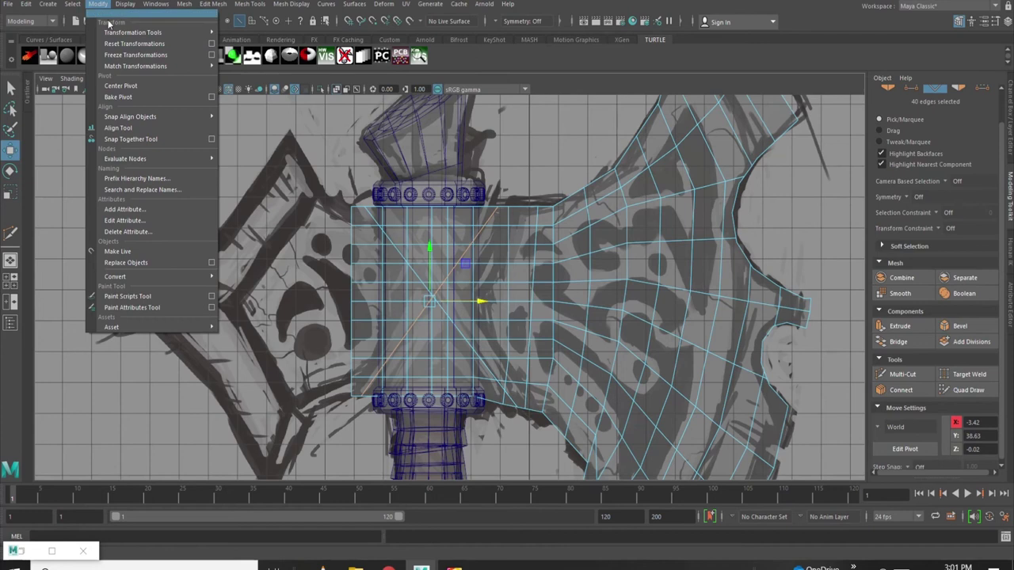
mouse_move(115, 276)
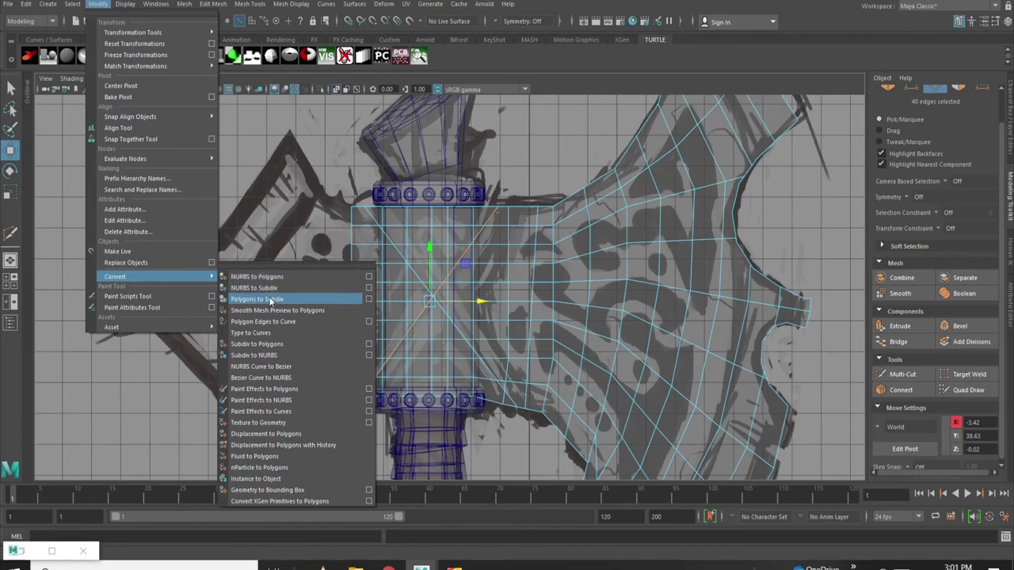
Convert the diagonal edges to a curve and center its pivot
left_click(280, 321)
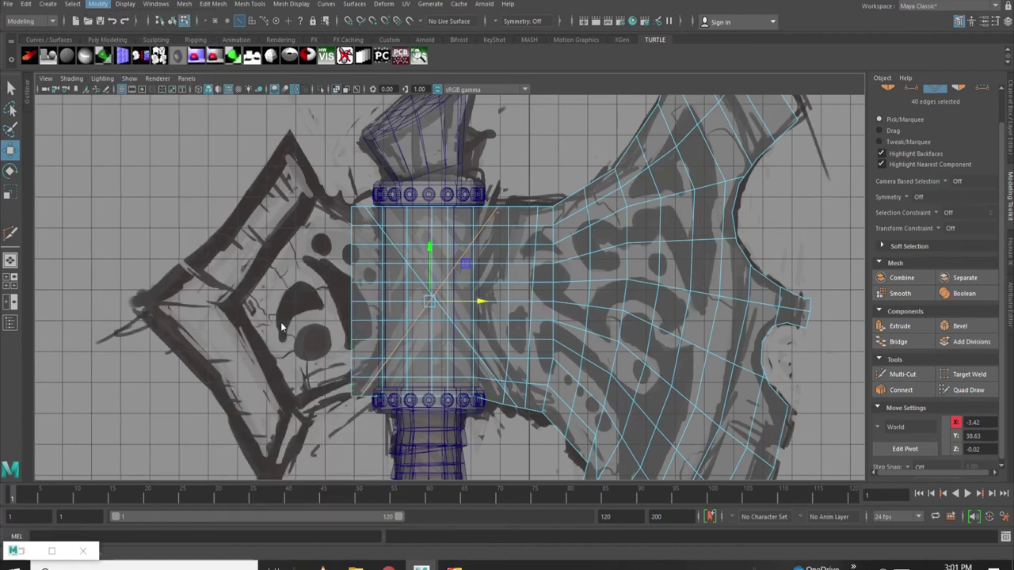
key("space")
key("space")
mouse_move(581, 271)
left_mouse_down("alt")
mouse_move(694, 247)
mouse_move(731, 270)
left_mouse_up("alt")
key("r")
left_click(97, 4)
left_click(117, 86)
left_click_drag(418, 288, 502, 312, "alt")
mouse_move(583, 314)
left_mouse_down("alt")
mouse_move(521, 313)
mouse_move(276, 245)
mouse_move(319, 235)
mouse_move(412, 265)
mouse_move(236, 258)
mouse_move(498, 257)
left_mouse_up("alt")
key("F8")
mouse_move(552, 214)
left_mouse_down("alt")
mouse_move(523, 217)
mouse_move(613, 204)
mouse_move(480, 198)
mouse_move(15, 6)
left_mouse_up("alt")
Create a NURBS circle for the strap profile and move it along X
left_click(73, 5)
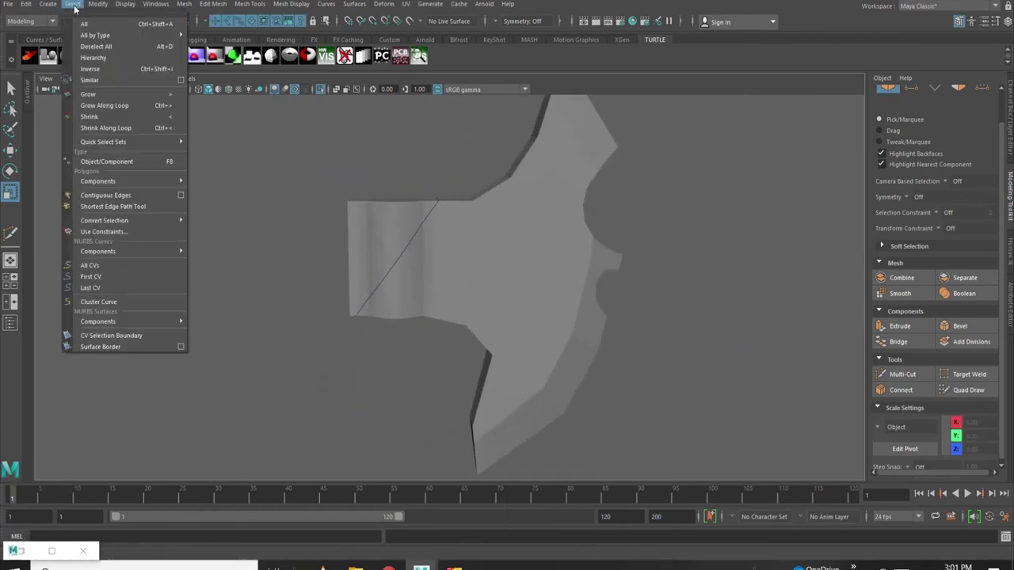
left_click(219, 101)
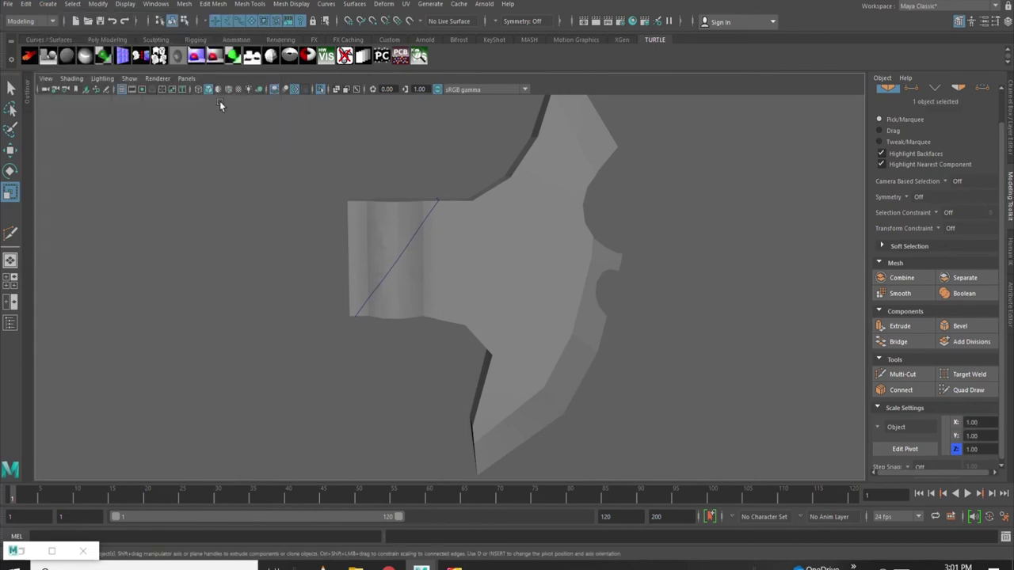
key("space")
key("space")
key("w")
left_click(247, 255)
mouse_move(247, 254)
middle_mouse_down("alt")
mouse_move(501, 286)
mouse_move(379, 287)
middle_mouse_up("alt")
Scale the circle's control points into a thin, narrow flat oval
right_click_drag(335, 267, 278, 267)
mouse_move(261, 216)
left_mouse_down()
mouse_move(299, 371)
mouse_move(282, 346)
mouse_move(280, 316)
left_mouse_up()
key("r")
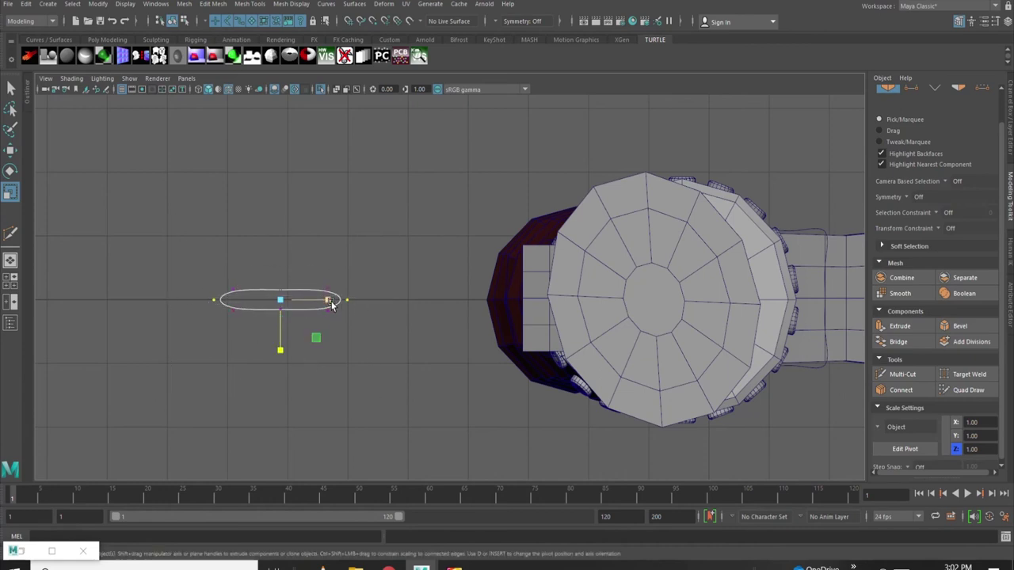
left_click_drag(220, 285, 423, 359)
left_click_drag(327, 299, 265, 301)
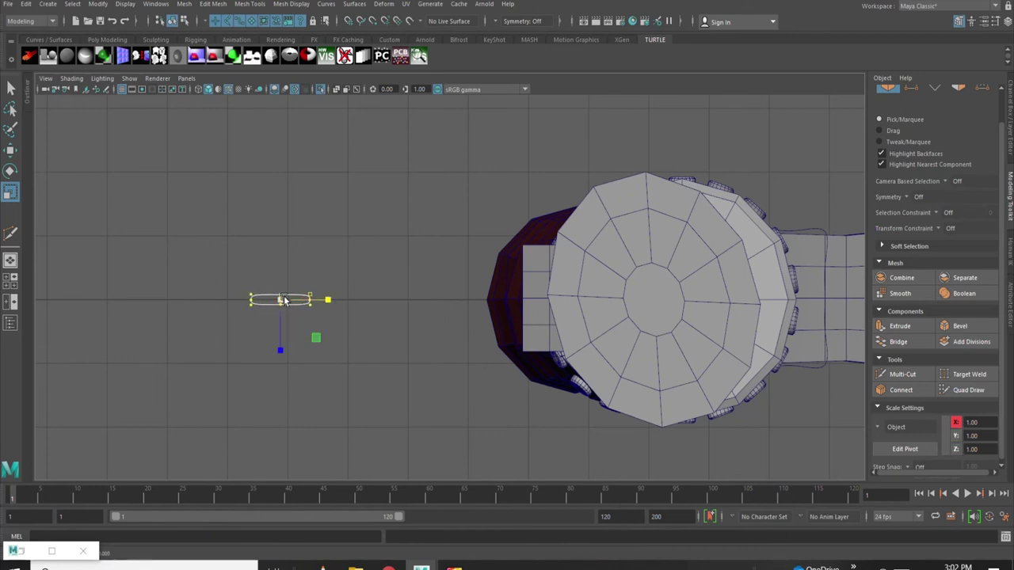
key("space")
key("space")
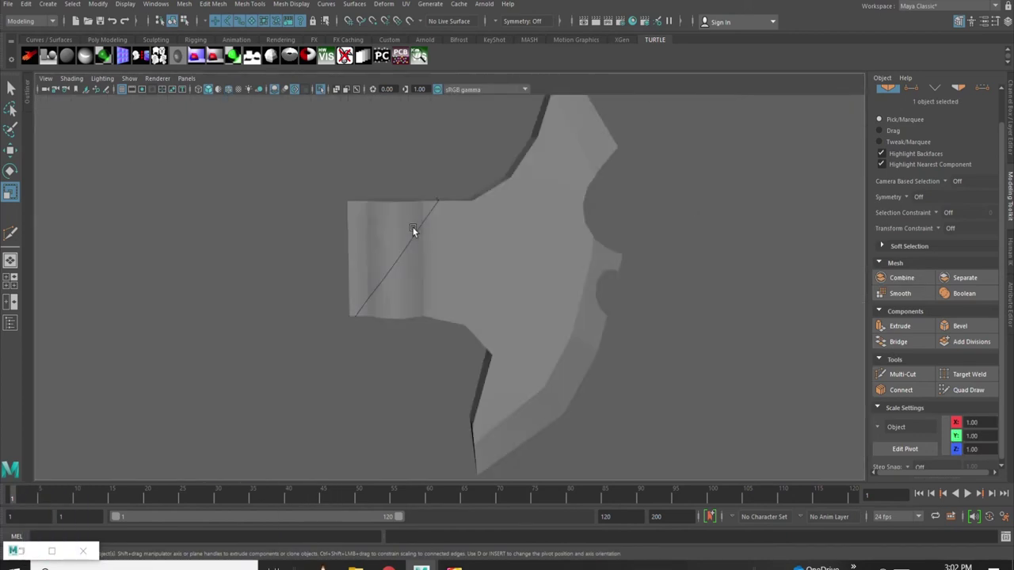
scroll(416, 232, "down", 3)
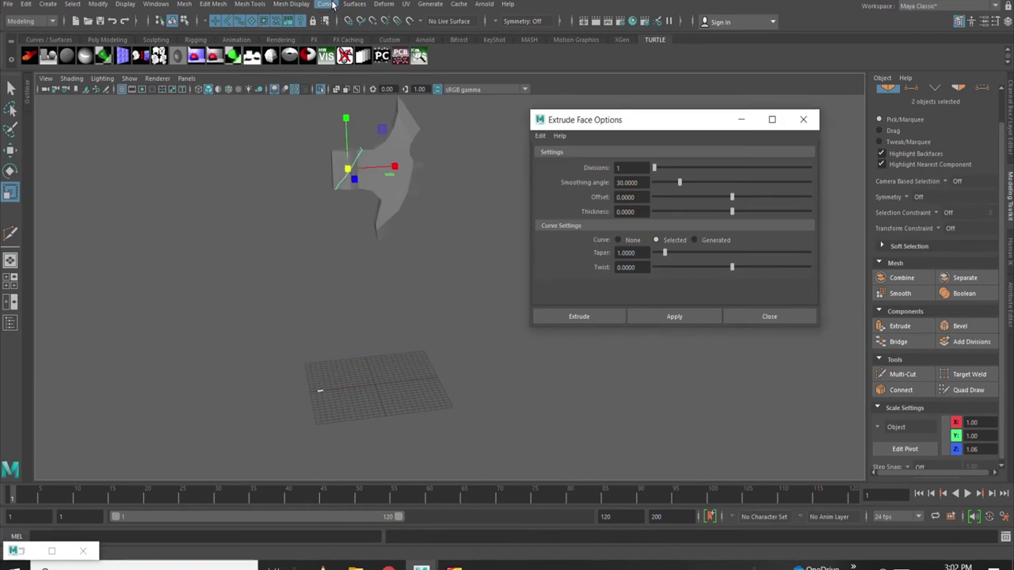
Extrude the flat oval profile along the selected curve to form a swept strap
left_click(354, 4)
left_click(385, 86)
scroll(373, 214, "up", 3)
scroll(373, 214, "up", 3)
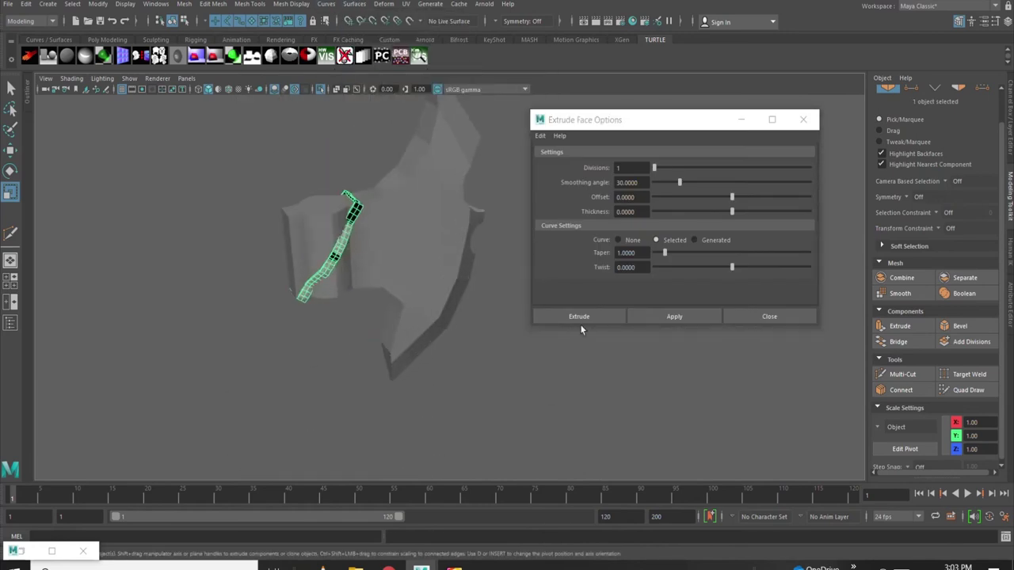
left_click(579, 317)
Select the new swept strap, the diagonal strap and the thin vertical strip beside the axe head
mouse_move(504, 301)
left_mouse_down("alt")
mouse_move(551, 349)
mouse_move(644, 356)
mouse_move(371, 280)
mouse_move(444, 281)
mouse_move(547, 332)
mouse_move(338, 222)
mouse_move(343, 402)
left_mouse_up("alt")
scroll(430, 311, "up", 3)
left_click(444, 311)
key("w")
left_click(392, 236)
left_click(386, 293)
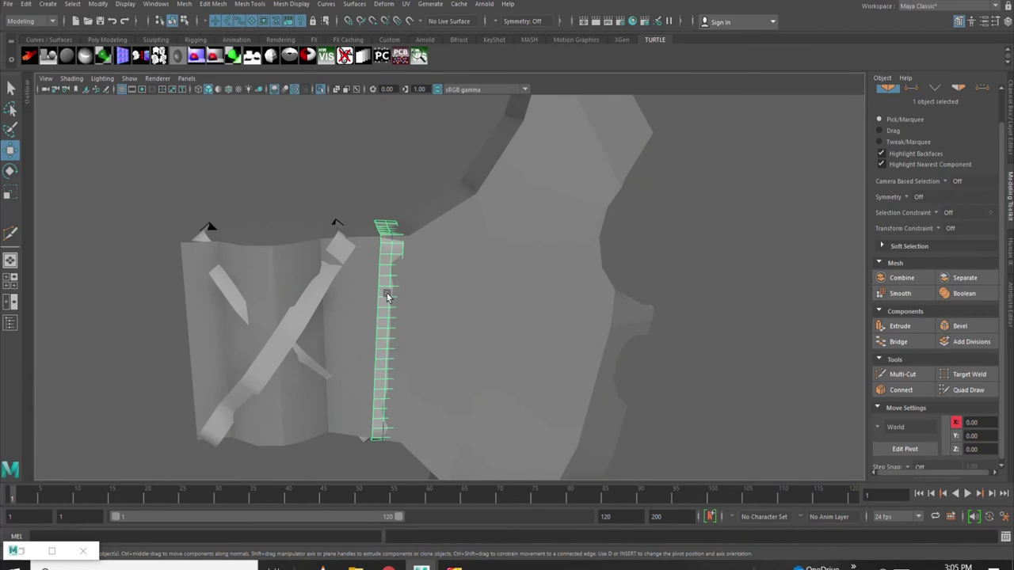
scroll(285, 348, "up", 2)
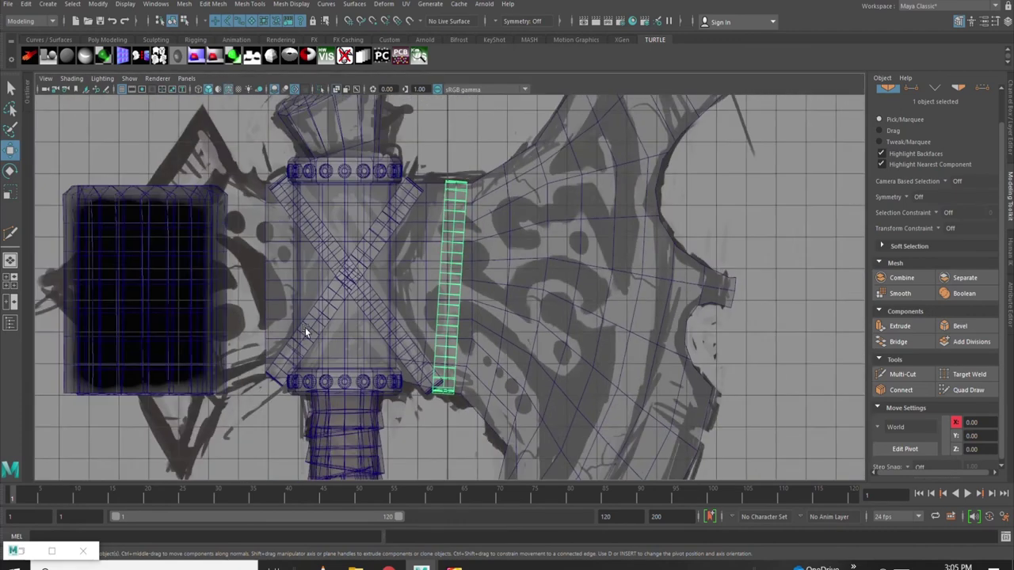
left_click(263, 259)
left_click(484, 316)
left_click(552, 341)
Centre the vertical strip's pivot and nudge the strip slightly to the left
key("space")
key("space")
left_click_drag(638, 245, 397, 276, "alt")
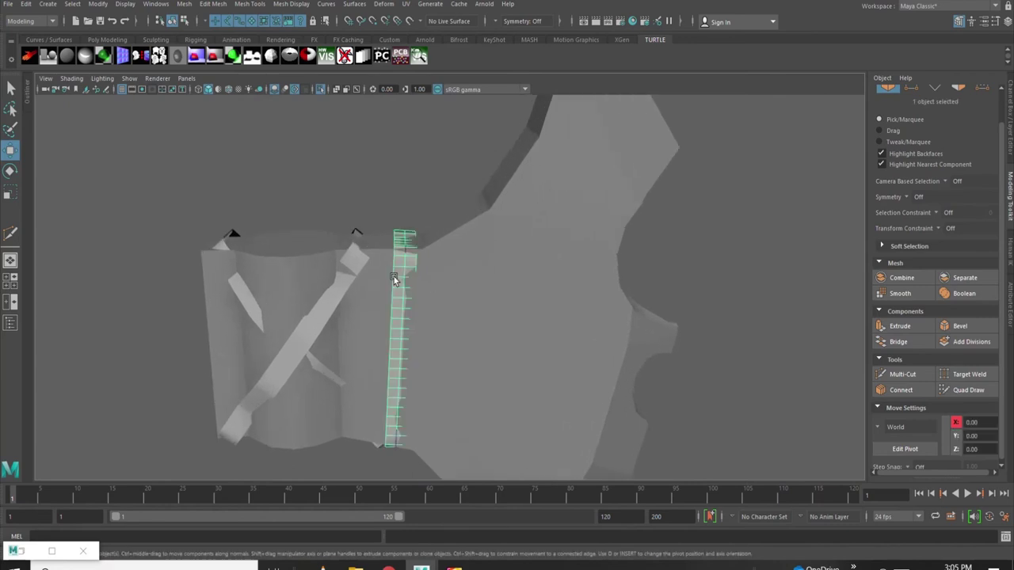
left_click(104, 5)
left_click(277, 335)
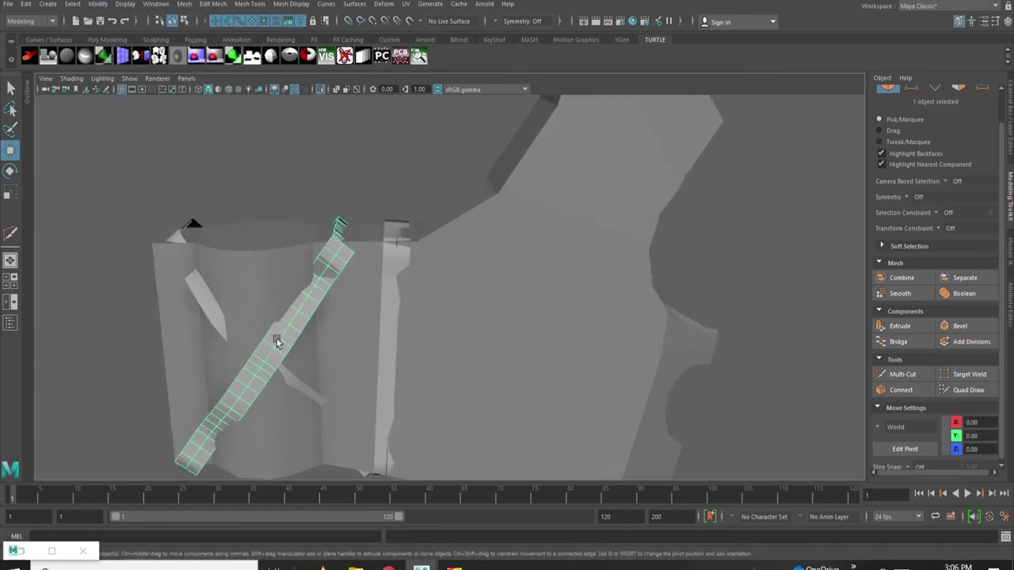
left_click(393, 333)
left_click_drag(437, 351, 423, 349)
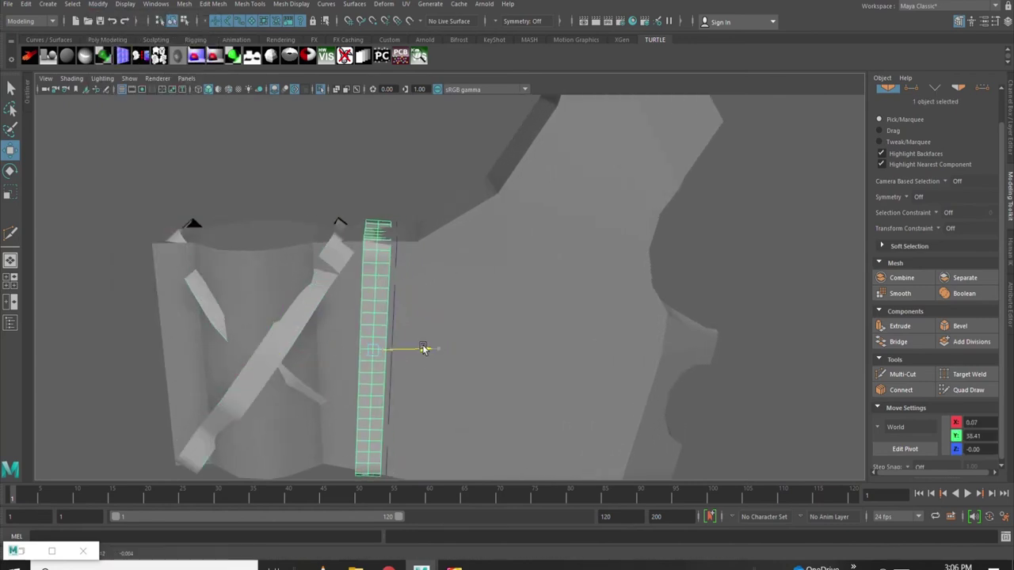
left_click(395, 298)
Select both diagonal straps, the vertical strip and the axe head mesh
scroll(395, 296, "down", 5)
mouse_move(366, 307)
left_mouse_down("alt")
mouse_move(405, 263)
mouse_move(469, 335)
mouse_move(362, 294)
left_mouse_up("alt")
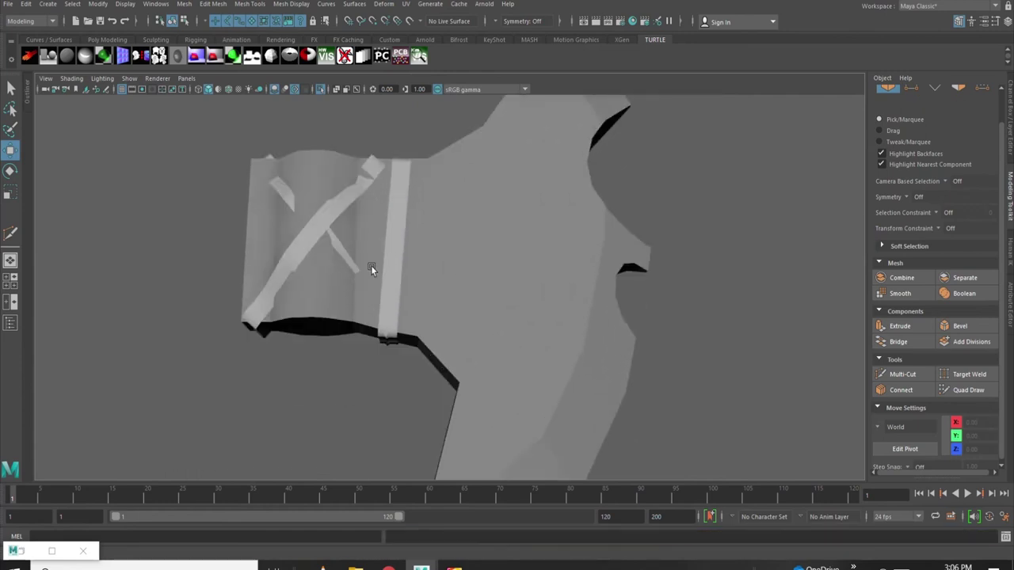
left_click(405, 263)
scroll(469, 335, "down", 4)
left_click(361, 294)
left_click(454, 312)
left_click(409, 285, "shift")
scroll(599, 309, "down", 3)
left_click(581, 323)
Hide the head mesh to inspect the straps, then unhide the hidden pieces and clear the selection
key("ctrl+h")
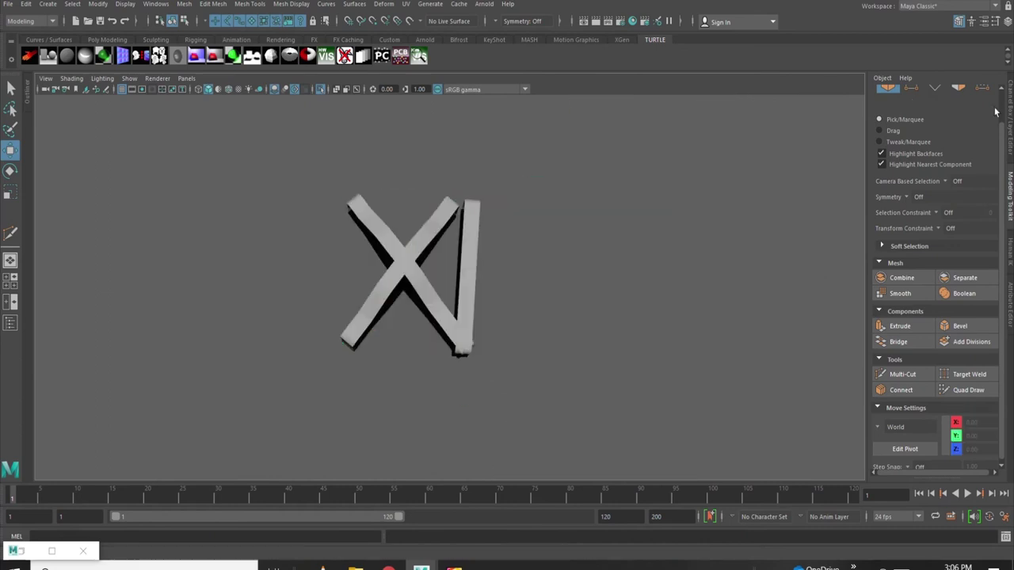
key("ctrl+a")
scroll(534, 309, "down", 3)
scroll(504, 317, "down", 2)
key("ctrl+shift+h")
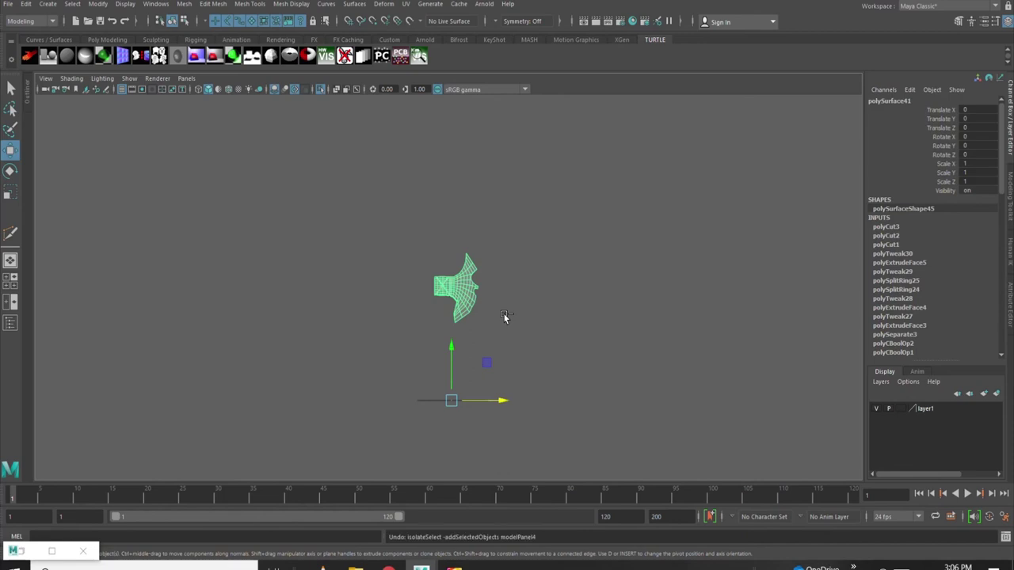
key("ctrl+shift+h")
scroll(503, 313, "up", 1)
left_click(798, 418)
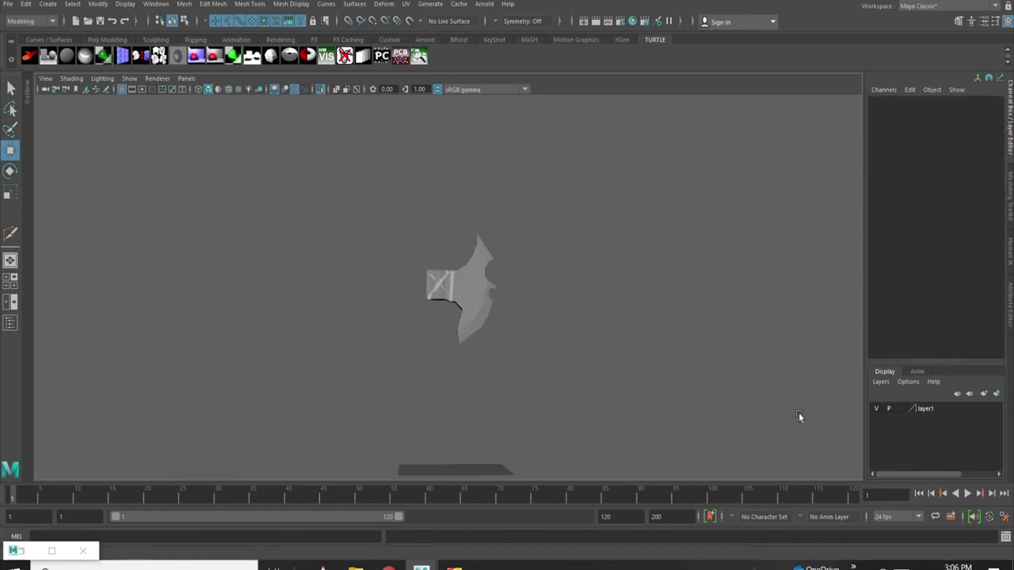
Show the whole axe again, select layer1 and remove the black cylinder
left_click(321, 90)
left_click(878, 410)
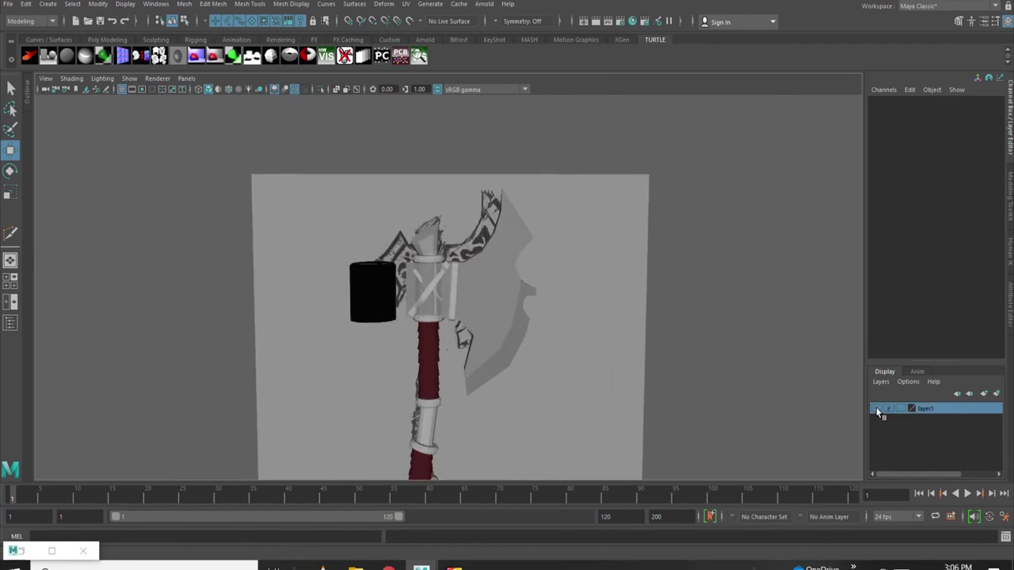
left_click(499, 286)
scroll(373, 305, "up", 2)
scroll(364, 309, "up", 2)
left_click(354, 313)
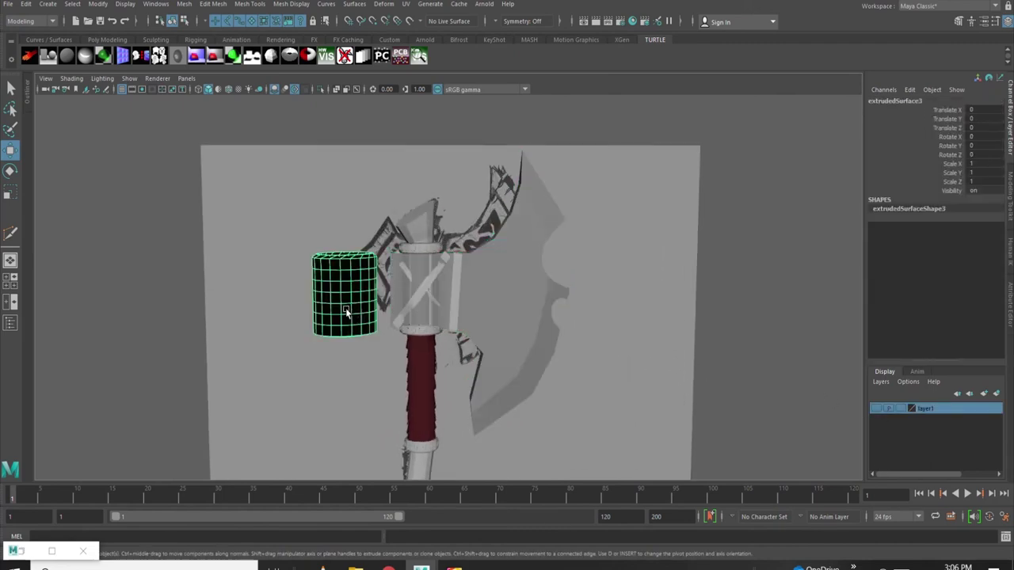
key("Delete")
Select the blade mesh and isolate it in the view
left_click_drag(510, 324, 889, 423, "alt")
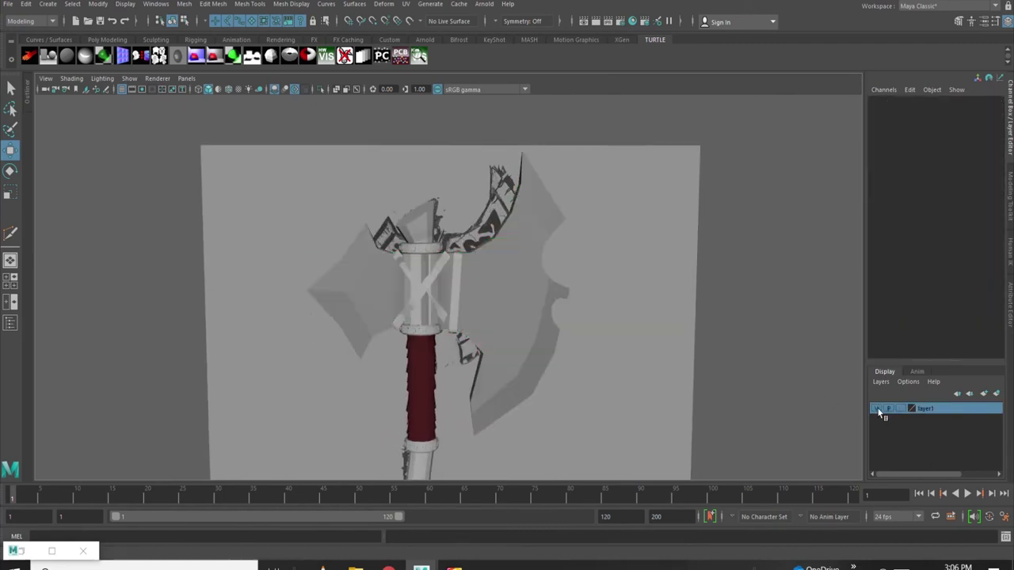
left_click_drag(548, 299, 501, 300, "alt")
scroll(459, 305, "up", 3)
left_click(409, 310)
scroll(388, 313, "down", 1)
mouse_move(389, 314)
left_mouse_down("alt")
mouse_move(452, 307)
mouse_move(326, 130)
left_mouse_up("alt")
left_click(452, 308)
scroll(421, 307, "down", 1)
left_click(320, 89)
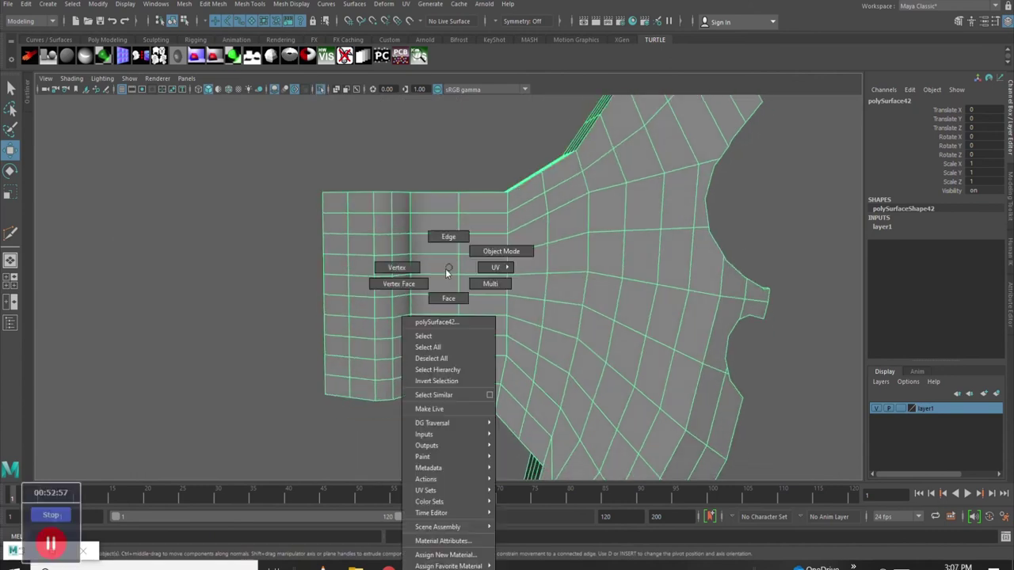
Delete a full column of faces from the blade, then return to object selection
key("F11")
double_click(341, 367)
mouse_move(341, 366)
left_mouse_down("alt")
mouse_move(376, 408)
mouse_move(407, 282)
mouse_move(457, 213)
left_mouse_up("alt")
key("Delete")
key("F8")
Show the rest of the axe again and deselect the blade
left_click(321, 88)
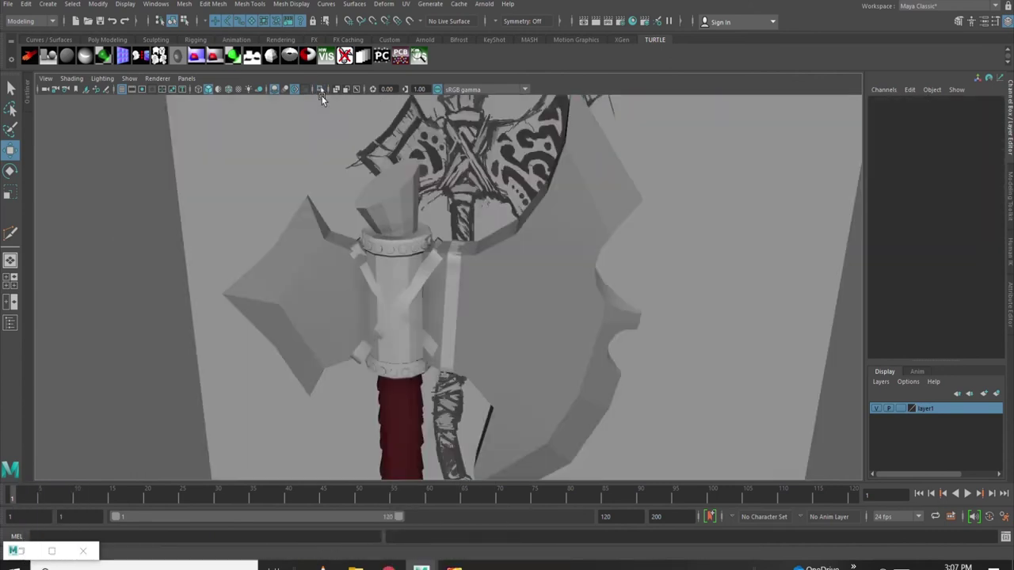
left_click_drag(484, 300, 428, 296, "alt")
scroll(436, 287, "down", 5)
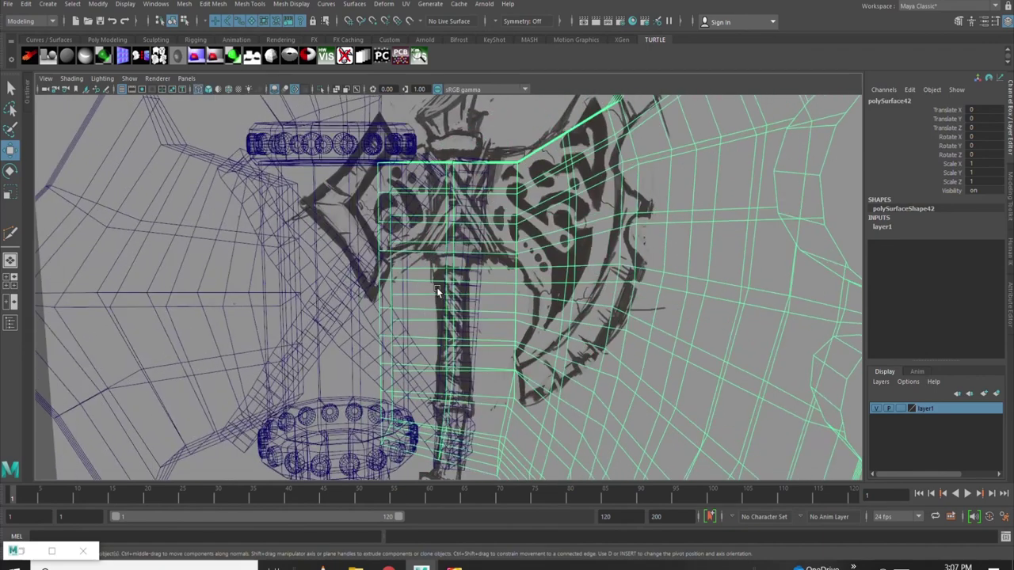
scroll(436, 287, "down", 3)
scroll(437, 286, "down", 5)
left_click(214, 301)
left_click_drag(215, 301, 405, 281, "alt")
scroll(404, 281, "up", 5)
Select both crossed straps and bring up the Mesh menu's Reduce option
left_click(396, 276)
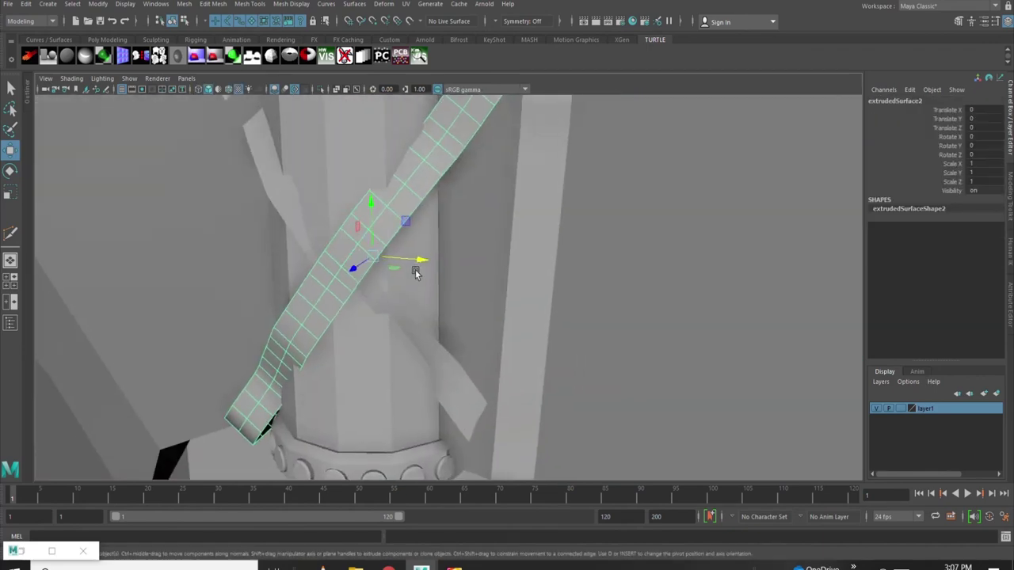
scroll(417, 293, "down", 3)
left_click(407, 287)
scroll(412, 289, "down", 3)
scroll(410, 262, "up", 3)
scroll(410, 248, "up", 3)
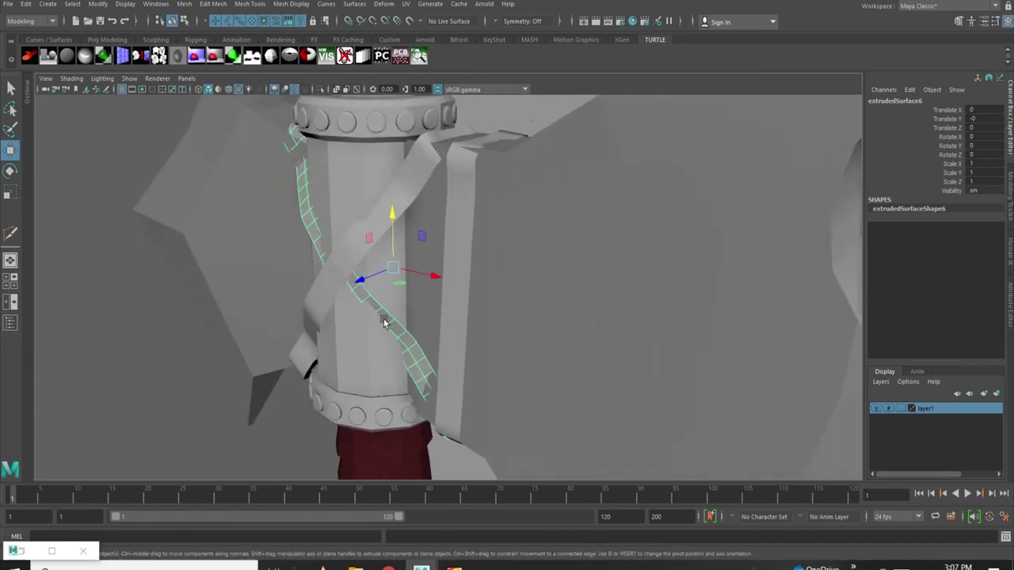
scroll(396, 343, "up", 2)
left_click(213, 4)
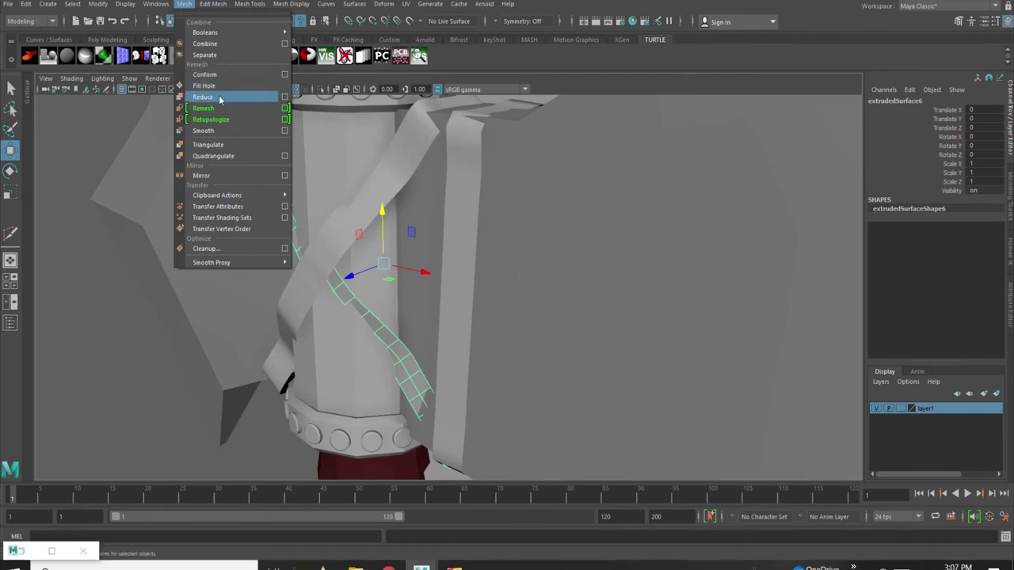
Reduce the first strap's polygons, then repeat Reduce with G on the diagonal and vertical straps
left_click(220, 99)
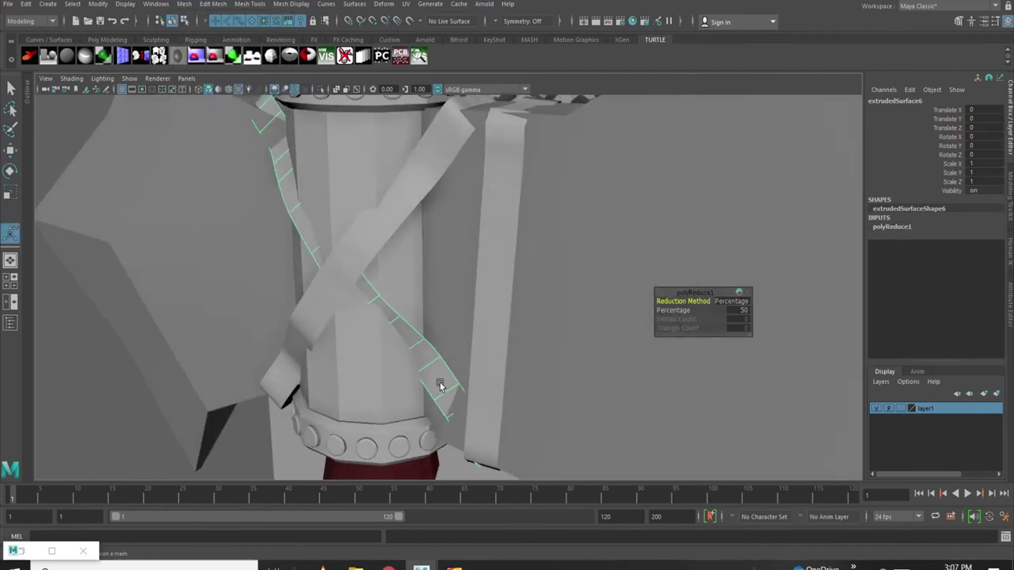
left_click(412, 173)
key("g")
left_click(499, 270)
key("g")
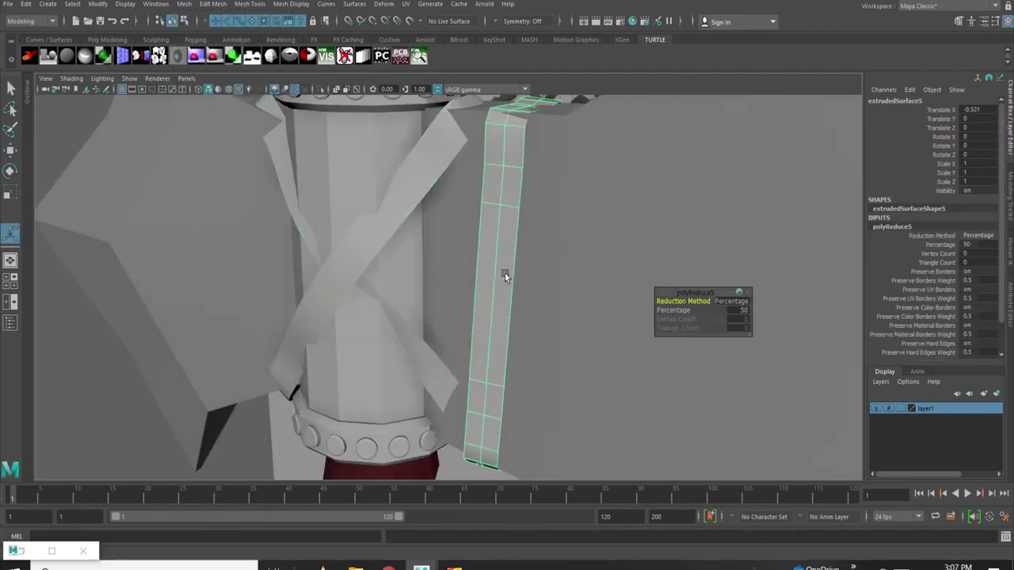
mouse_move(496, 257)
left_mouse_down("alt")
mouse_move(310, 267)
mouse_move(697, 255)
mouse_move(378, 252)
mouse_move(324, 240)
left_mouse_up("alt")
Select edges on the crossing strap and rotate that section to follow the handle
left_click(696, 255)
left_click(335, 249)
right_click_drag(401, 267, 397, 331)
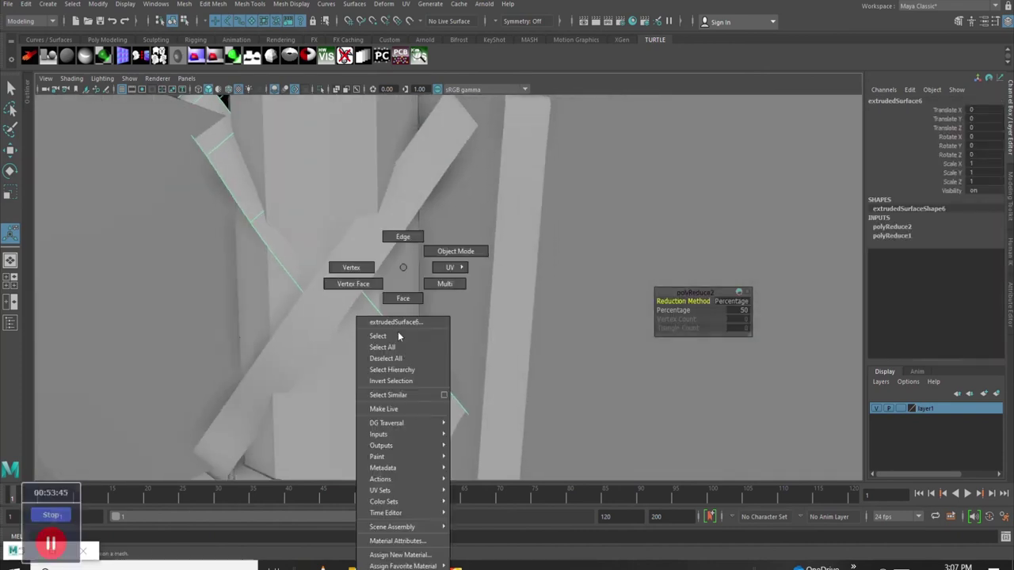
key("w")
scroll(383, 335, "down", 3)
scroll(367, 361, "up", 3)
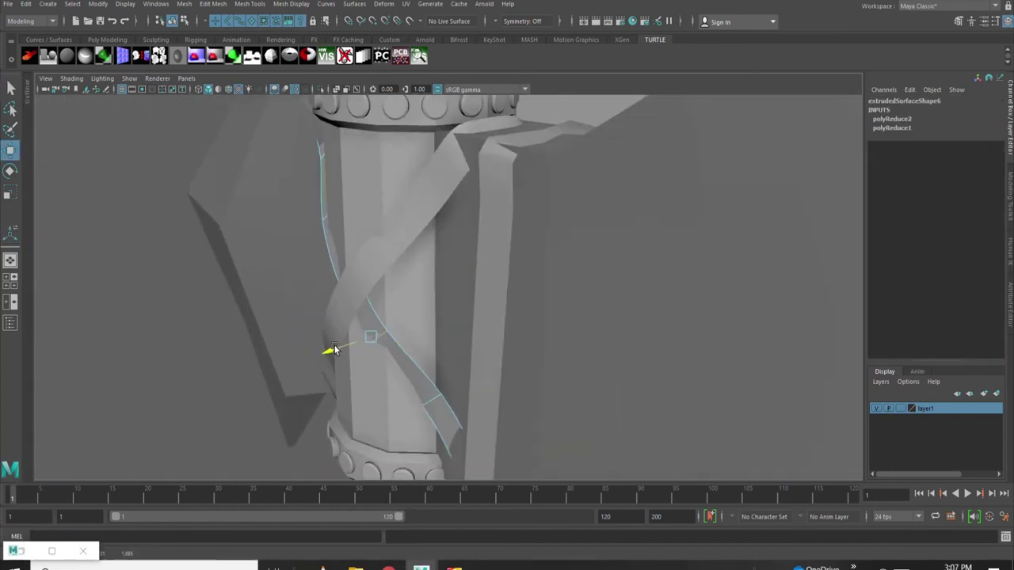
key("e")
mouse_move(381, 327)
left_mouse_down()
mouse_move(428, 408)
mouse_move(475, 369)
left_mouse_up()
Lift the crossing strap's lower end slightly so it tucks against the studded ring
key("w")
scroll(505, 416, "up", 2)
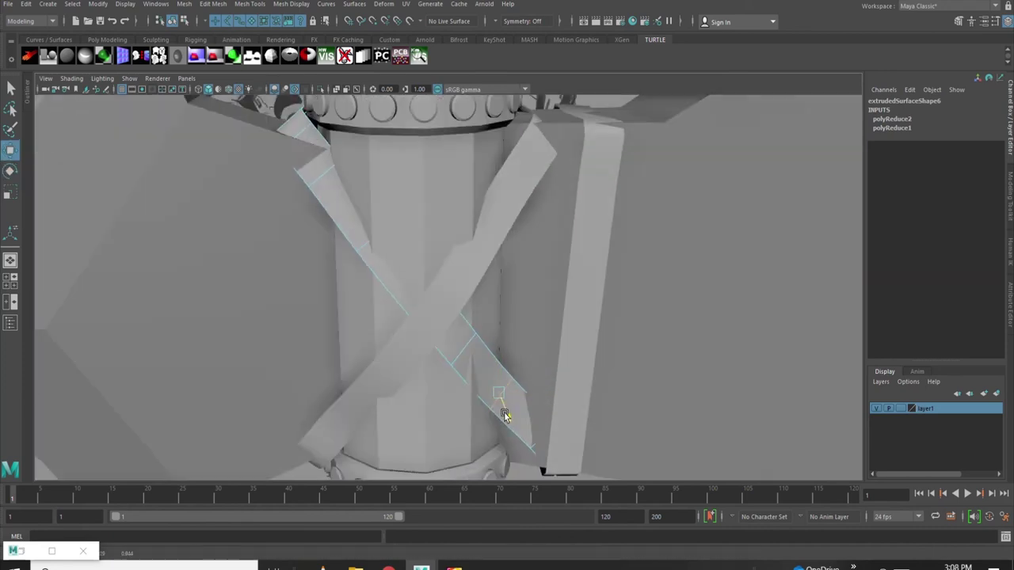
mouse_move(507, 418)
left_mouse_down("alt")
mouse_move(516, 410)
mouse_move(453, 288)
mouse_move(499, 320)
mouse_move(475, 340)
mouse_move(518, 367)
mouse_move(501, 288)
left_mouse_up("alt")
key("e")
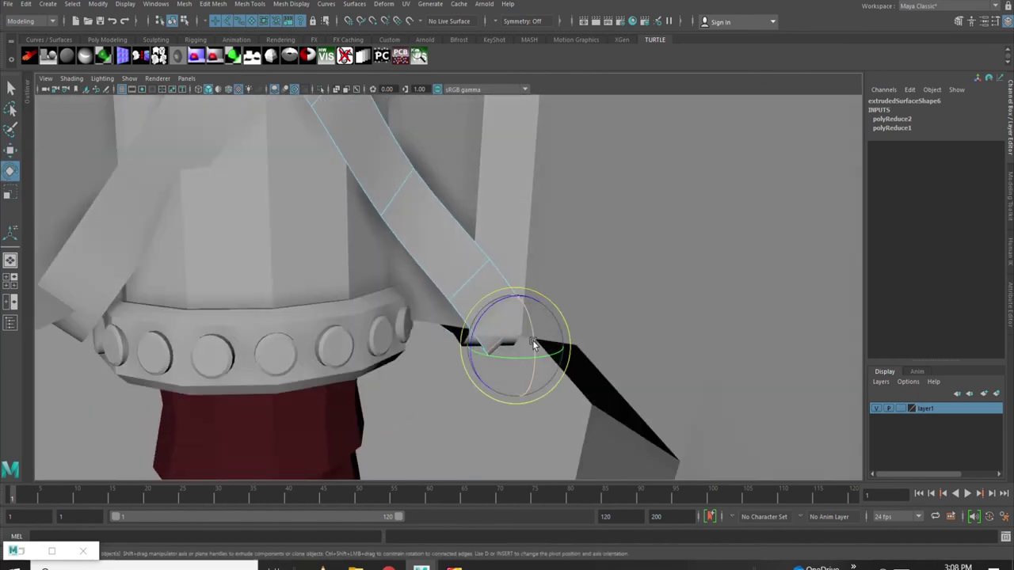
key("w")
mouse_move(516, 295)
left_mouse_down()
mouse_move(520, 311)
mouse_move(436, 317)
mouse_move(455, 222)
left_mouse_up()
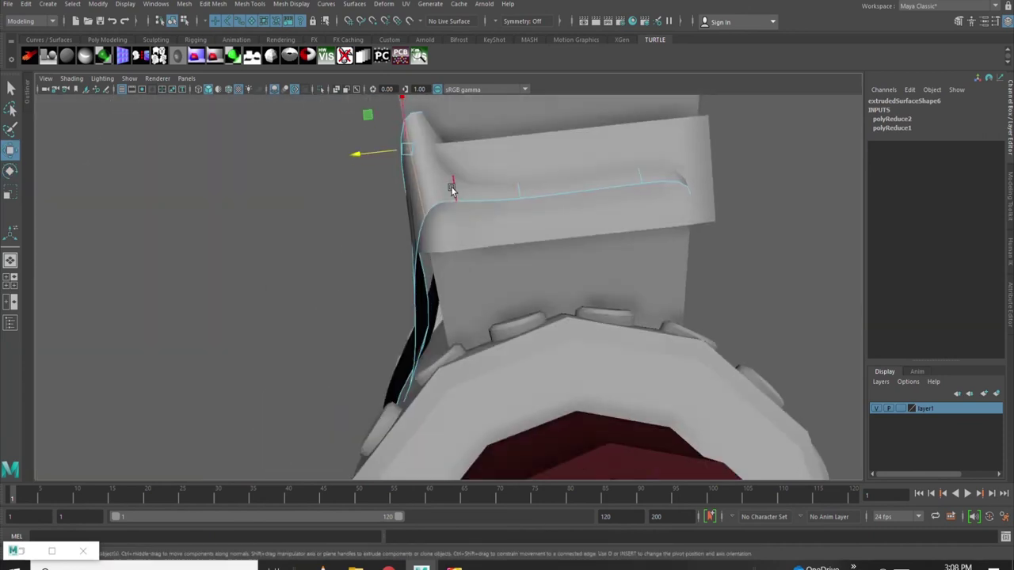
Delete the extra edges from the strap with Delete Edge/Vertex and tilt its faces slightly
left_click(211, 4)
left_click(256, 235)
mouse_move(515, 182)
left_mouse_down("alt")
mouse_move(599, 293)
mouse_move(369, 273)
left_mouse_up("alt")
key("e")
mouse_move(540, 163)
left_mouse_down("alt")
mouse_move(428, 144)
mouse_move(373, 317)
mouse_move(332, 286)
mouse_move(294, 219)
mouse_move(235, 261)
left_mouse_up("alt")
key("w")
Select a vertex on the strap edge and check the strap's underside
scroll(371, 350, "up", 2)
scroll(291, 222, "down", 3)
right_click_drag(317, 253, 310, 231)
left_click(328, 211)
left_click_drag(333, 207, 352, 196, "alt")
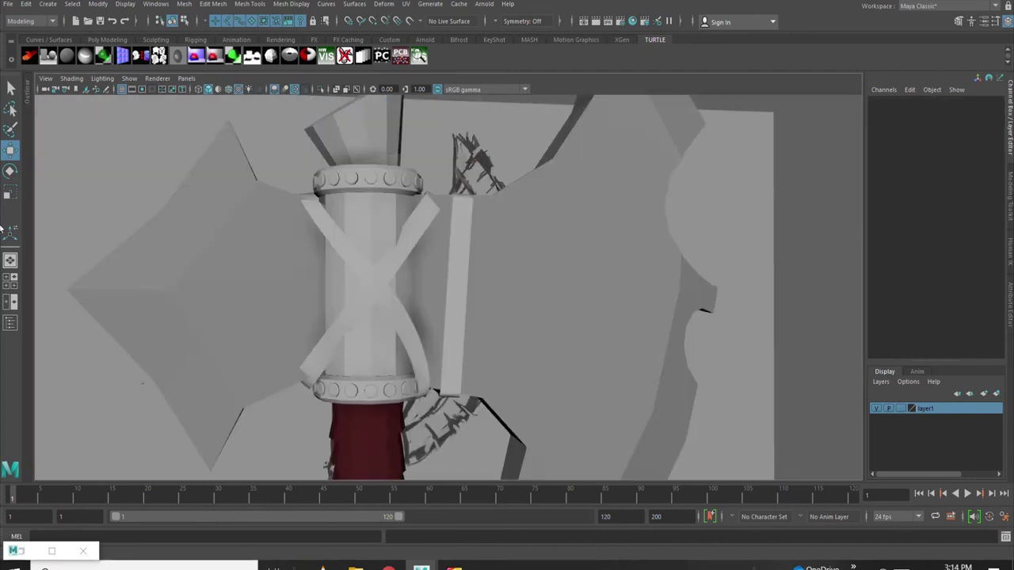
scroll(347, 411, "down", 5)
scroll(360, 342, "up", 5)
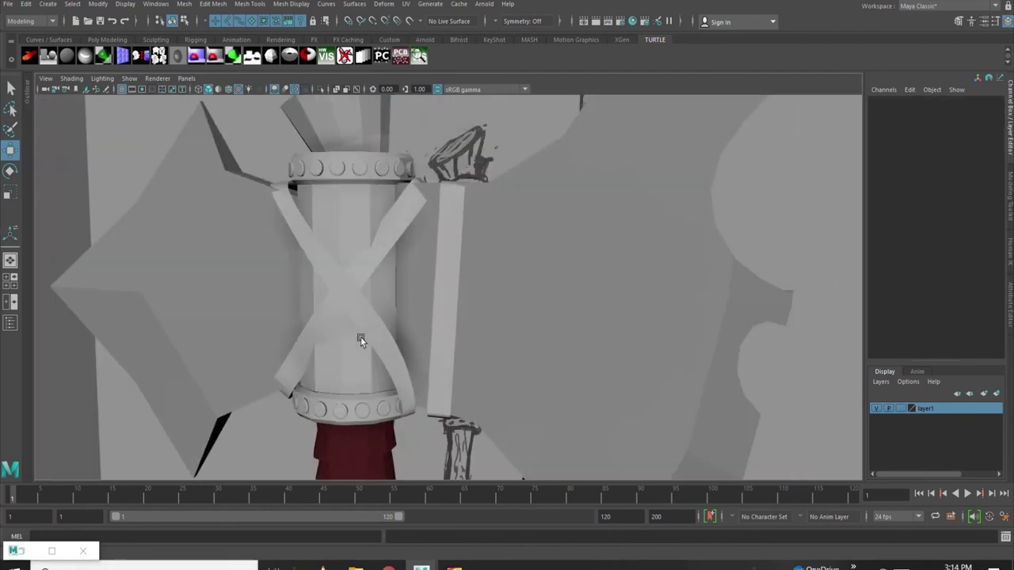
Delete one crossing strap, centre the other's pivot and mirror it with Scale X -1
left_click(309, 336)
key("Delete")
left_click(404, 386)
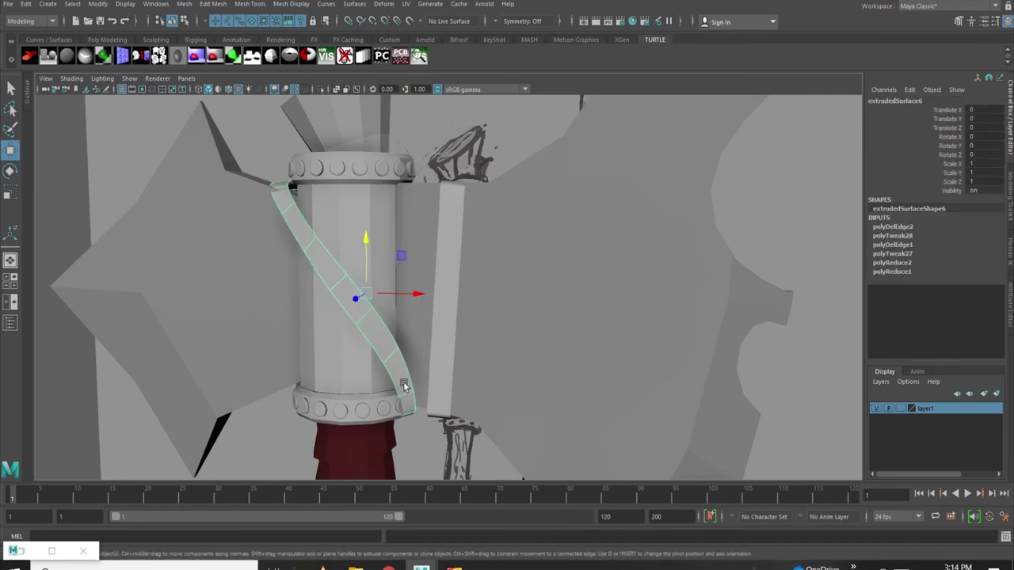
left_click(98, 4)
left_click(119, 87)
type("-1")
key("Return")
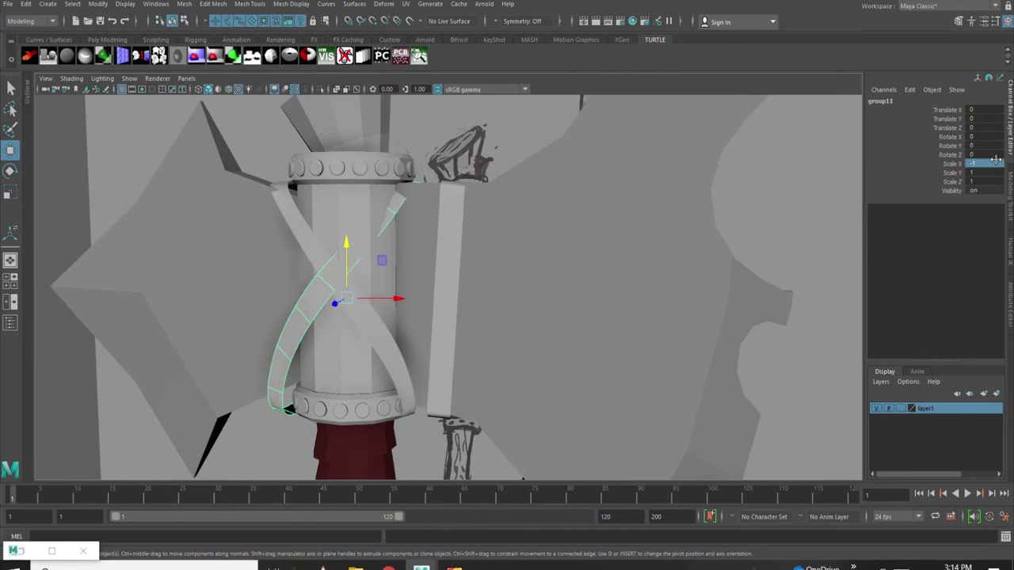
Slide the mirrored strap sideways onto the opposite diagonal, undoing an upward nudge
left_click_drag(507, 317, 440, 338, "alt")
left_click_drag(396, 301, 400, 304)
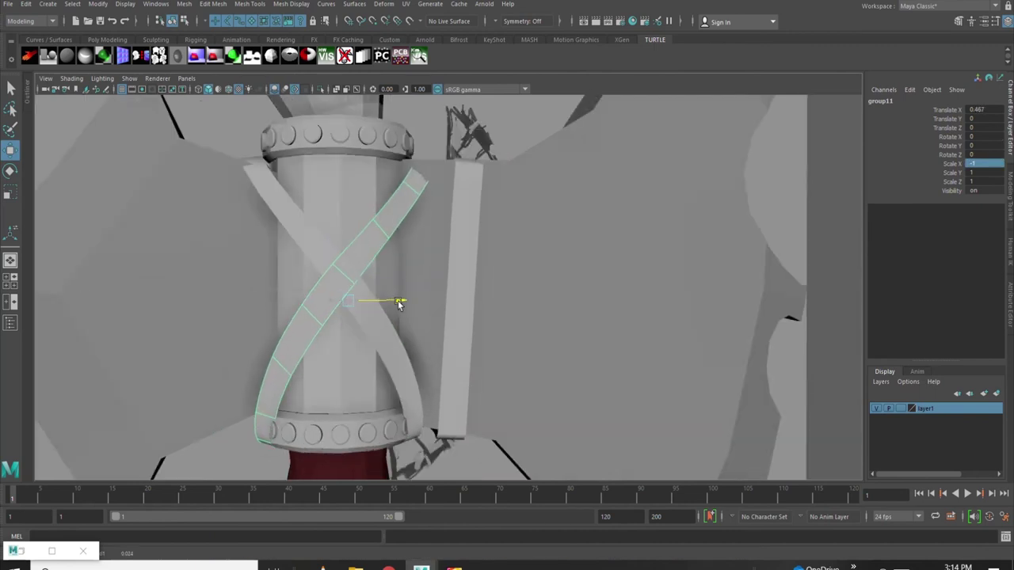
mouse_move(355, 270)
left_mouse_down()
mouse_move(346, 241)
mouse_move(318, 240)
mouse_move(348, 237)
left_mouse_up()
key("ctrl+z")
Wrap the straps in a lattice with S and T divisions set to 4
left_click(384, 4)
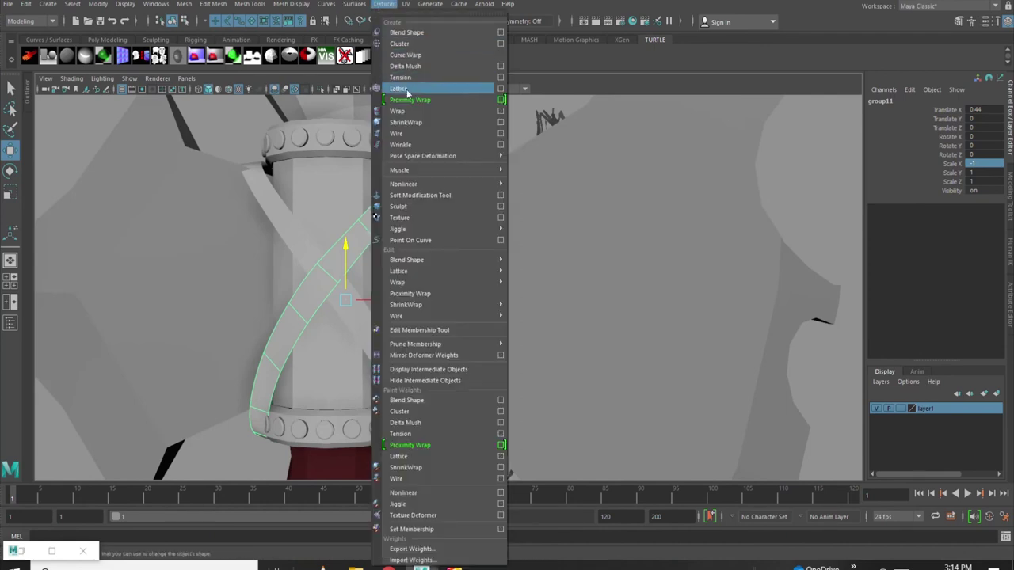
left_click(400, 88)
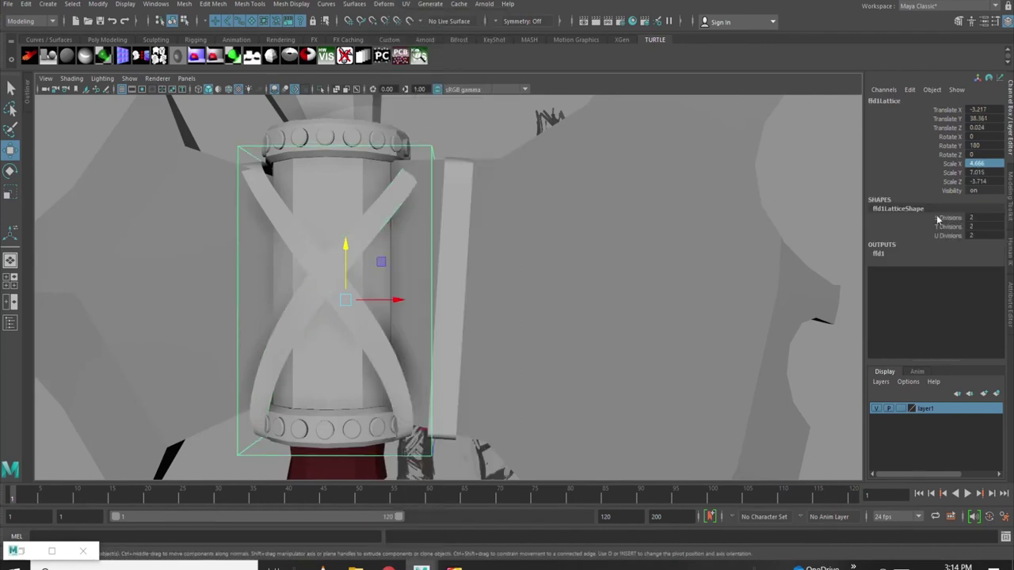
left_click(938, 218)
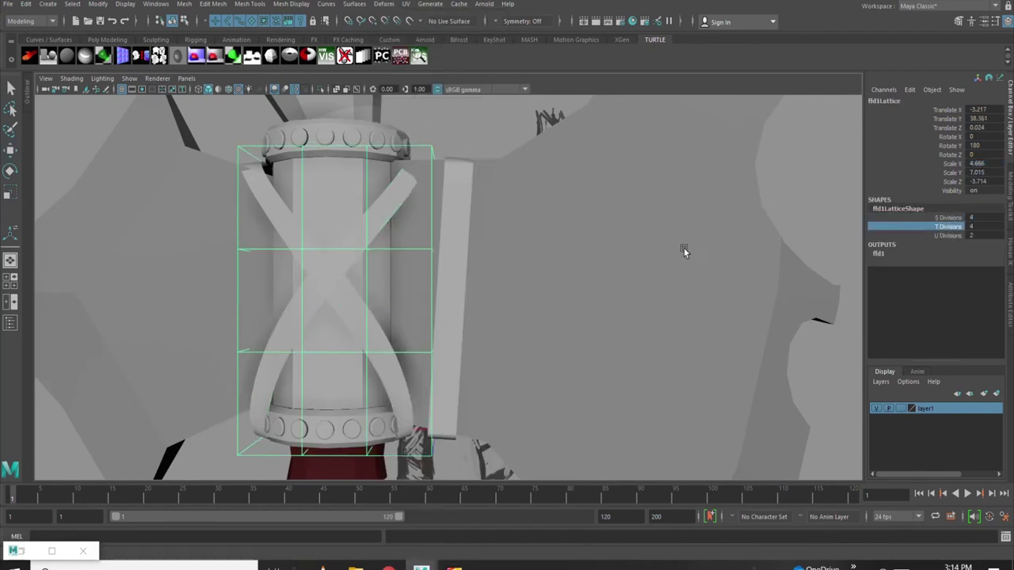
left_click_drag(684, 252, 418, 147, "alt")
mouse_move(482, 151)
left_mouse_down("alt")
mouse_move(690, 237)
mouse_move(541, 228)
left_mouse_up("alt")
Move the lattice corner points in the front view to fit the straps around the handle
key("F8")
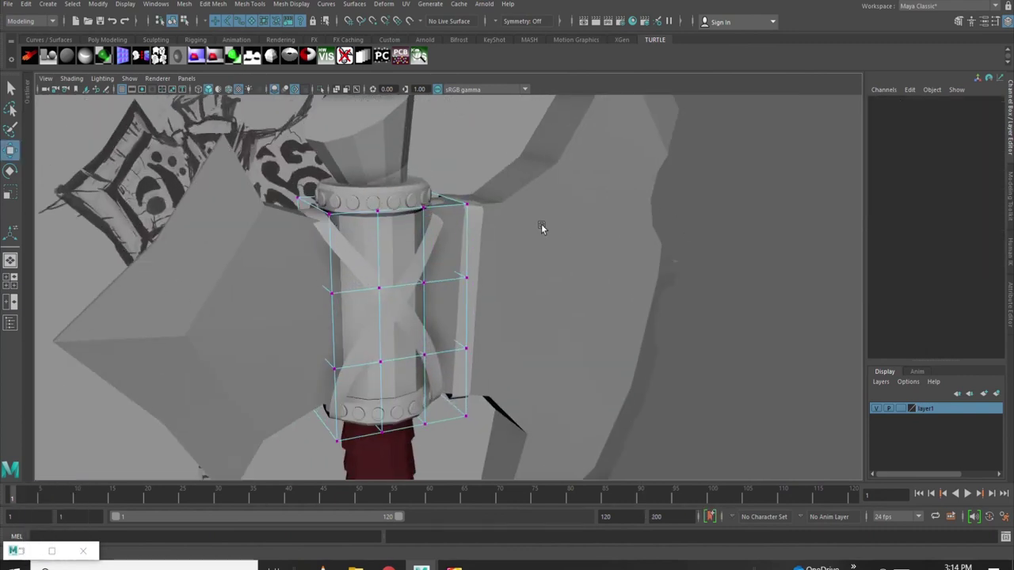
key("space")
key("space")
left_click_drag(472, 202, 536, 226)
key("space")
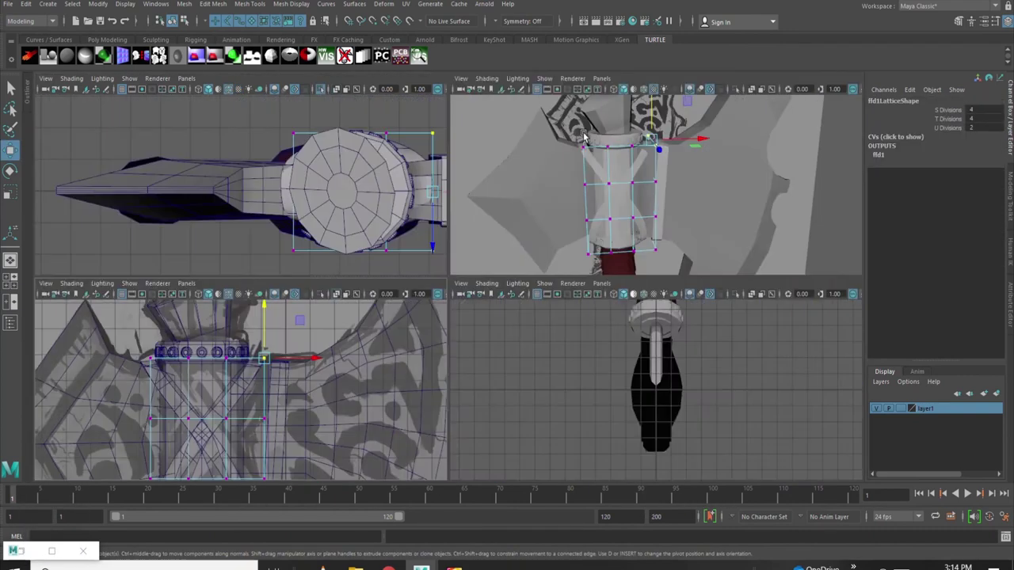
key("space")
scroll(584, 138, "up", 3)
Select the whole strap group and apply the handle wrap's dark red material
right_click(367, 266)
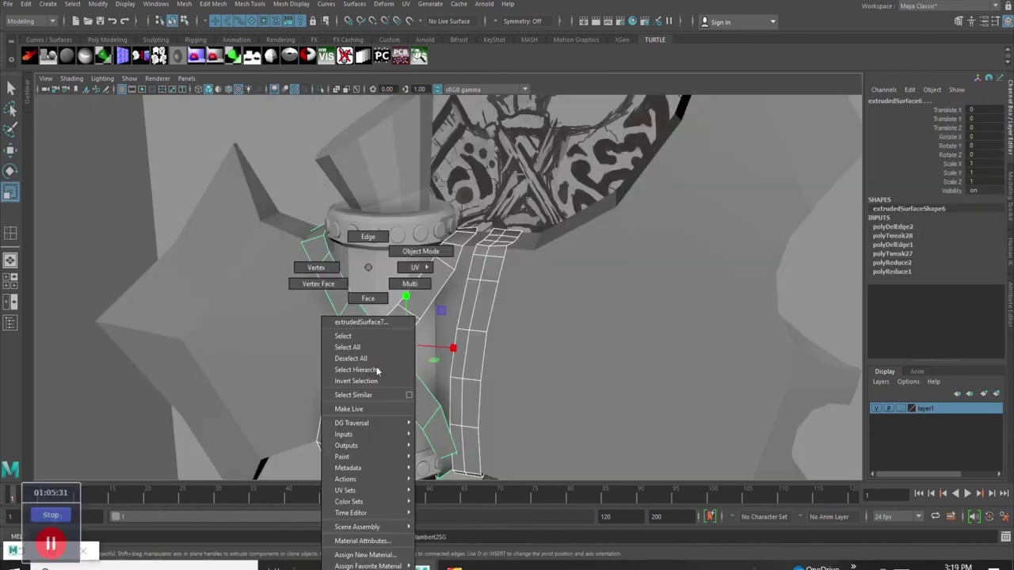
left_click(378, 371)
scroll(230, 339, "down", 5)
left_click(231, 338)
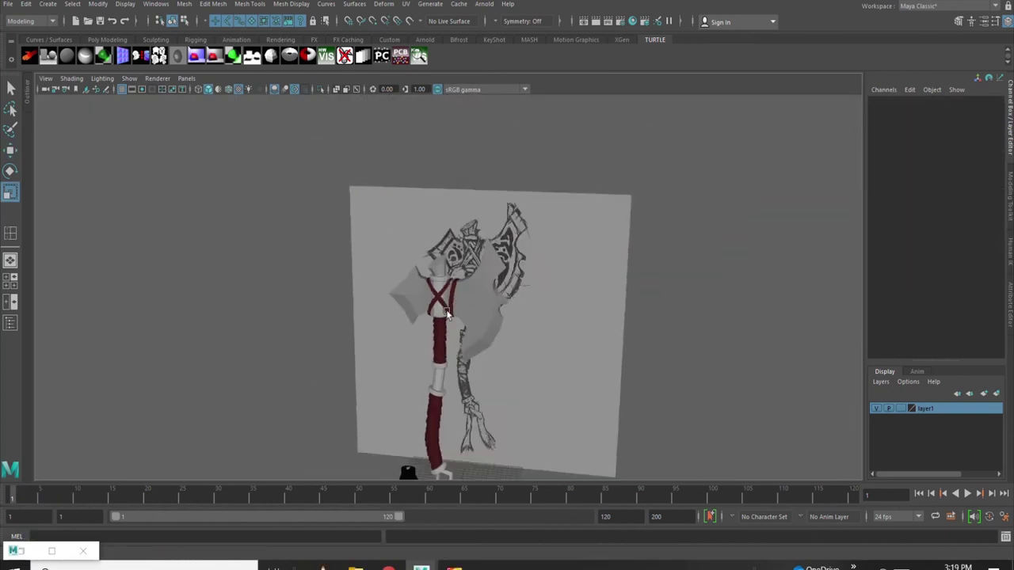
scroll(525, 290, "up", 2)
scroll(452, 264, "up", 3)
scroll(426, 296, "up", 5)
scroll(396, 315, "up", 1)
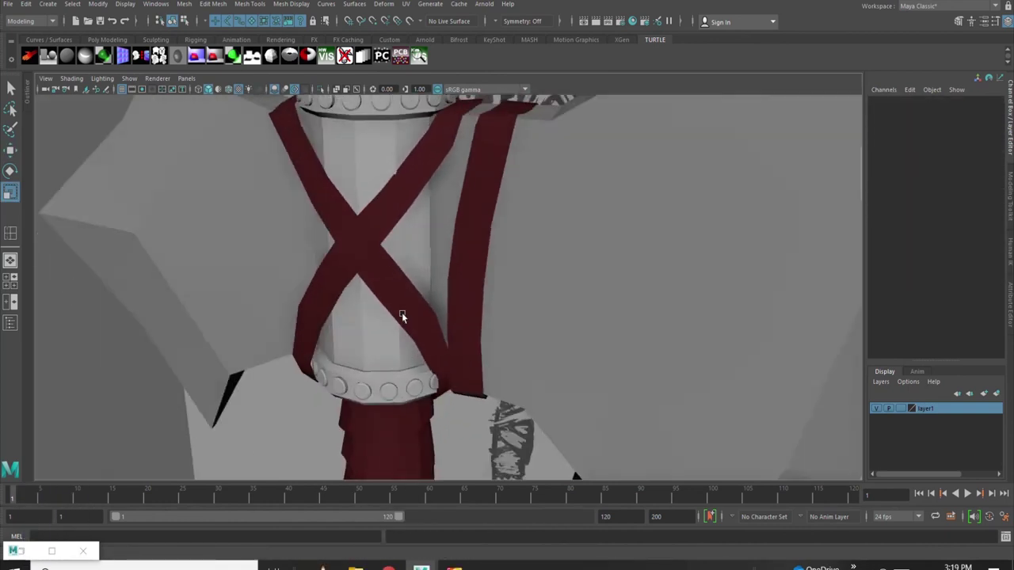
scroll(396, 315, "down", 2)
scroll(430, 290, "down", 3)
scroll(452, 294, "up", 2)
scroll(479, 342, "up", 4)
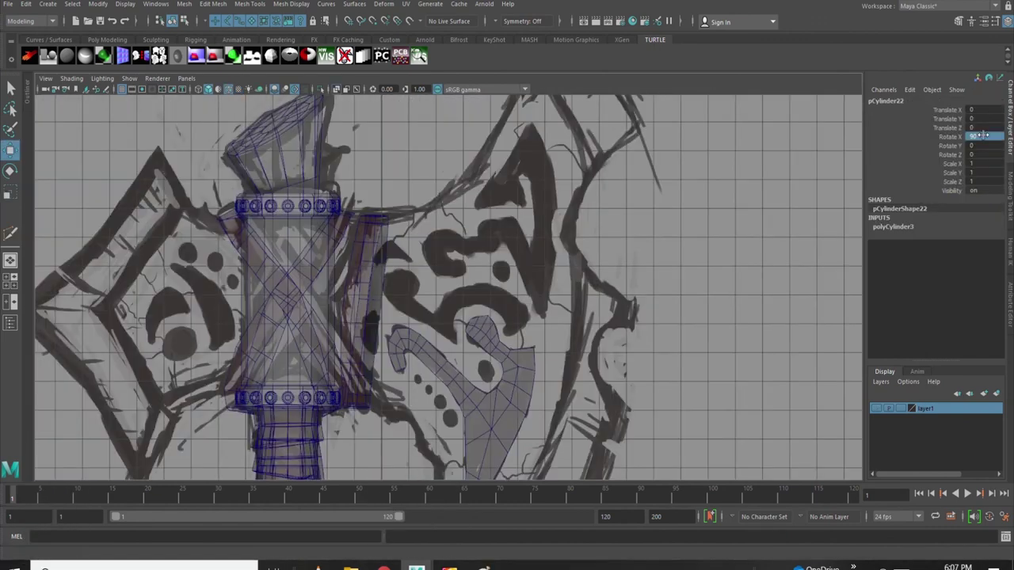
Move pCylinder22 up from the handle onto the blade's sketch dot
scroll(449, 318, "down", 3)
scroll(474, 360, "down", 3)
left_click_drag(510, 187, 495, 293)
scroll(496, 296, "up", 3)
left_click_drag(516, 396, 449, 384)
scroll(449, 384, "up", 3)
mouse_move(516, 268)
left_mouse_down()
mouse_move(521, 351)
mouse_move(472, 331)
left_mouse_up()
Scale the cylinder to 0.705 with 8 axis subdivisions and center it on the dot
left_click(892, 226)
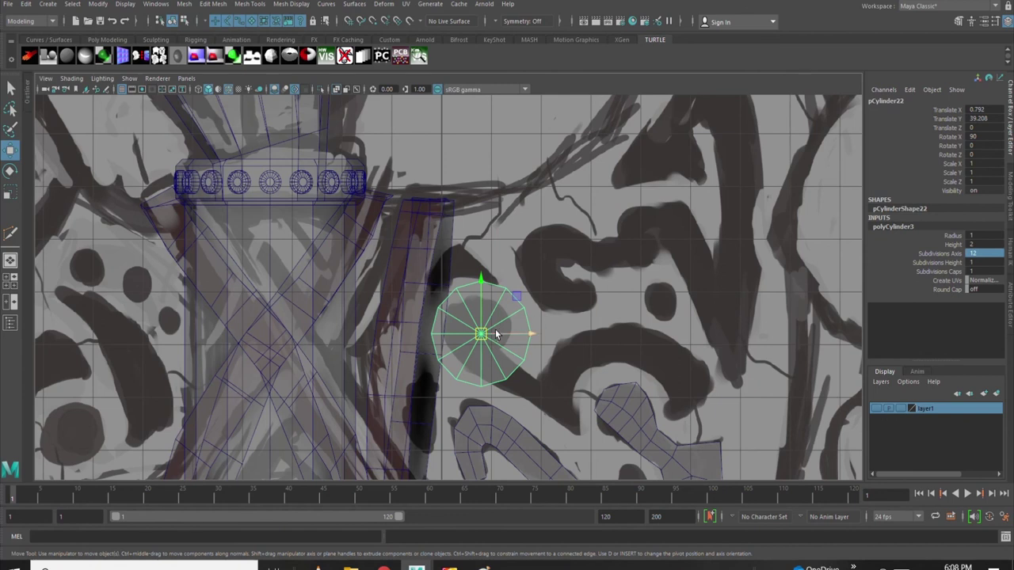
left_click_drag(481, 334, 463, 341)
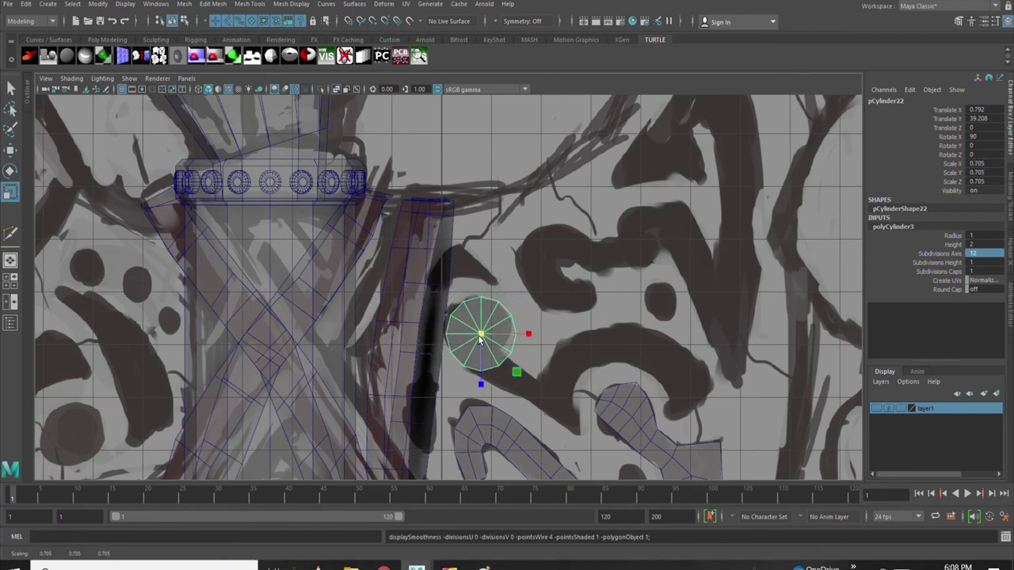
key("w")
left_click_drag(480, 336, 476, 333)
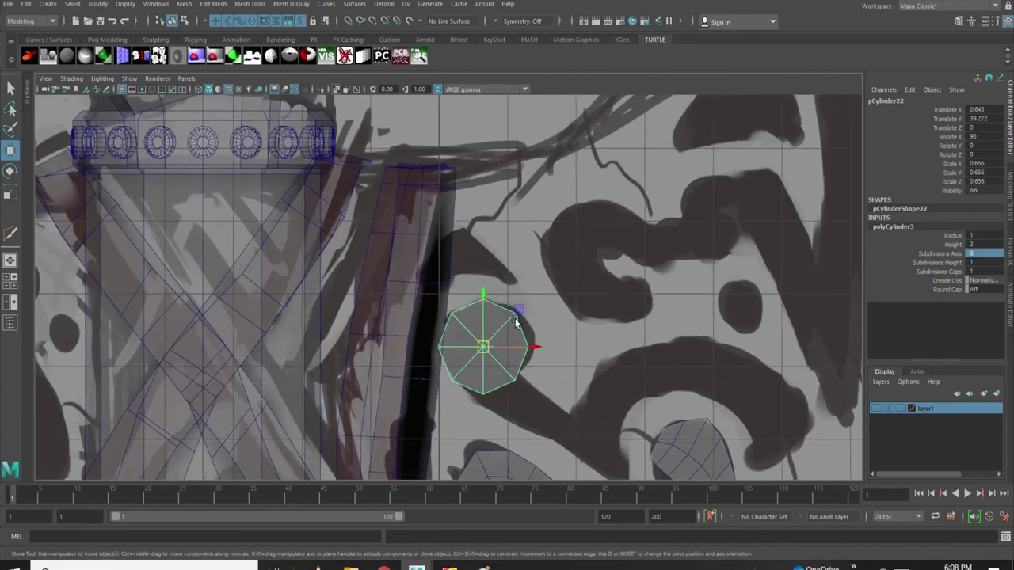
scroll(449, 287, "up", 3)
left_click_drag(499, 311, 503, 306)
Duplicate the dot cylinder and delete the stray cylinders left near the handle
key("ctrl+d")
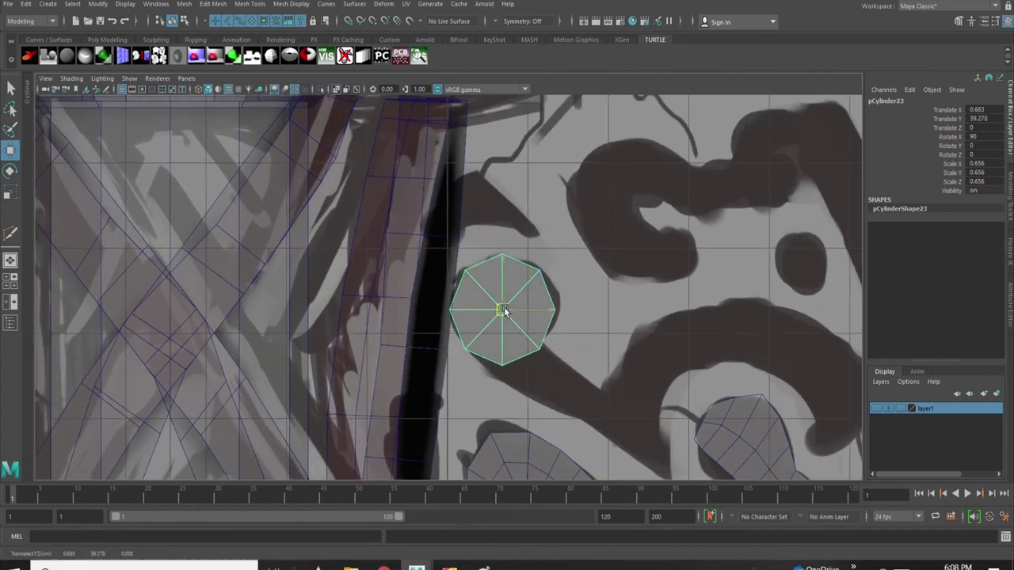
key("space")
key("space")
left_click_drag(408, 274, 467, 313, "alt")
scroll(467, 313, "up", 3)
left_click(600, 358)
right_click(578, 340)
left_click(600, 360)
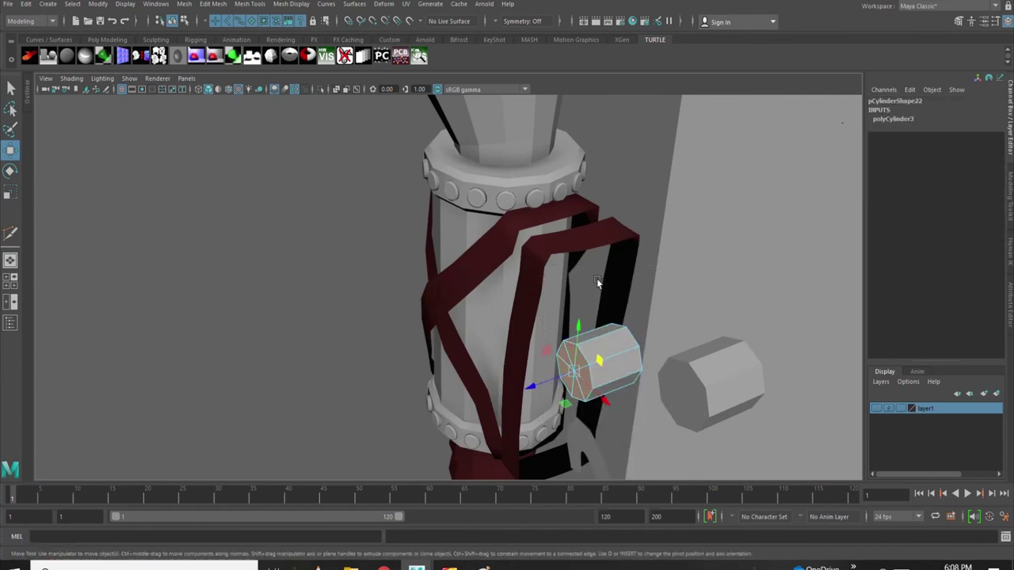
left_click_drag(597, 278, 668, 387, "alt")
key("Delete")
left_click(669, 386)
right_click(668, 273)
mouse_move(655, 306)
left_mouse_down("alt")
mouse_move(648, 327)
mouse_move(751, 475)
left_mouse_up("alt")
key("Delete")
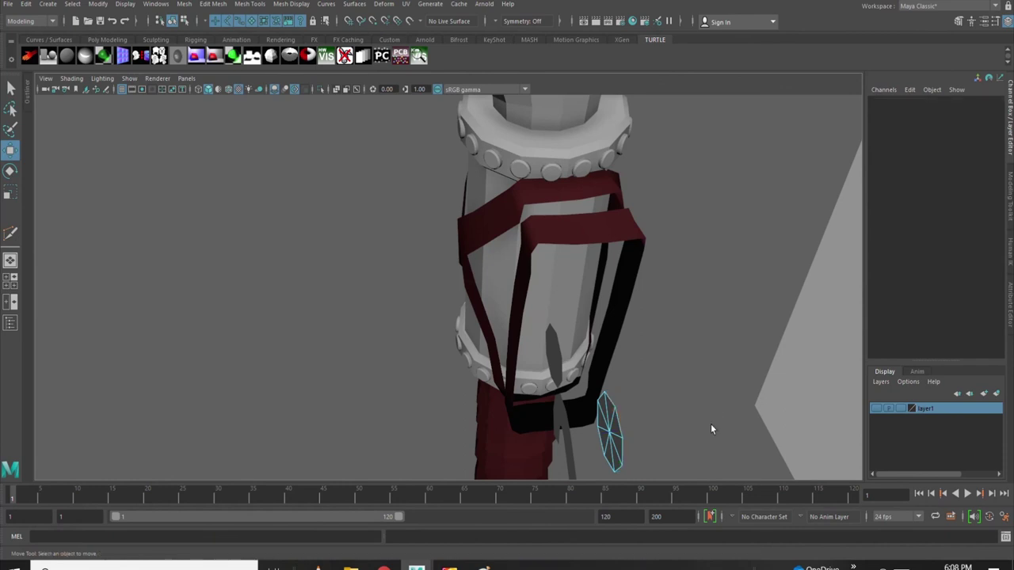
key("space")
key("space")
Extrude the dot cylinder's bottom edge and select a vertex on it
right_click_drag(508, 305, 513, 357)
left_click(512, 357)
key("ctrl+e")
right_click_drag(527, 289, 531, 254)
left_click(492, 371)
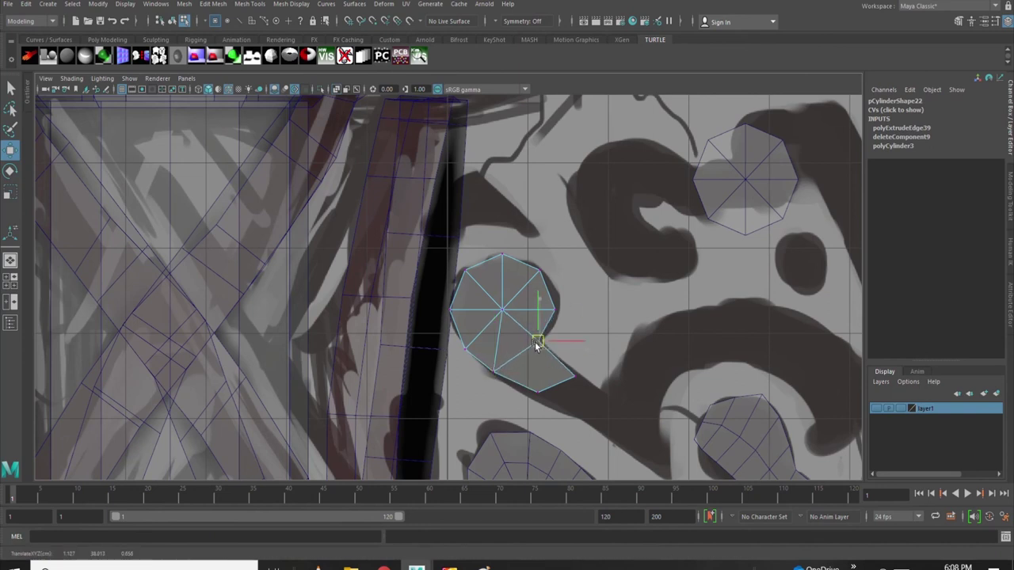
Pull the disc's bottom vertex down and extrude the end edge down-right along the swirl
left_click_drag(541, 397, 559, 420)
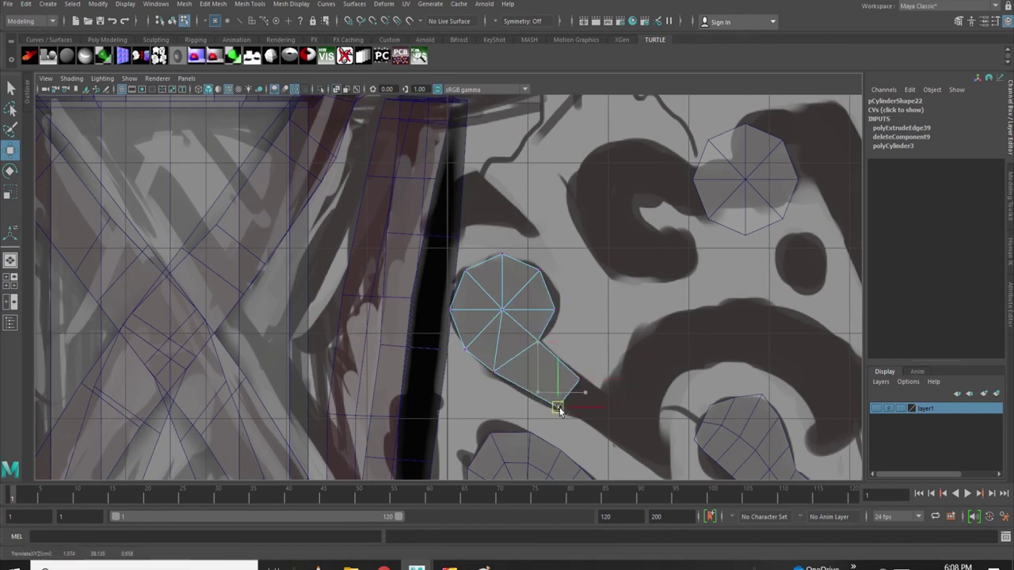
right_click_drag(559, 410, 556, 366, "shift")
left_click_drag(558, 409, 597, 410)
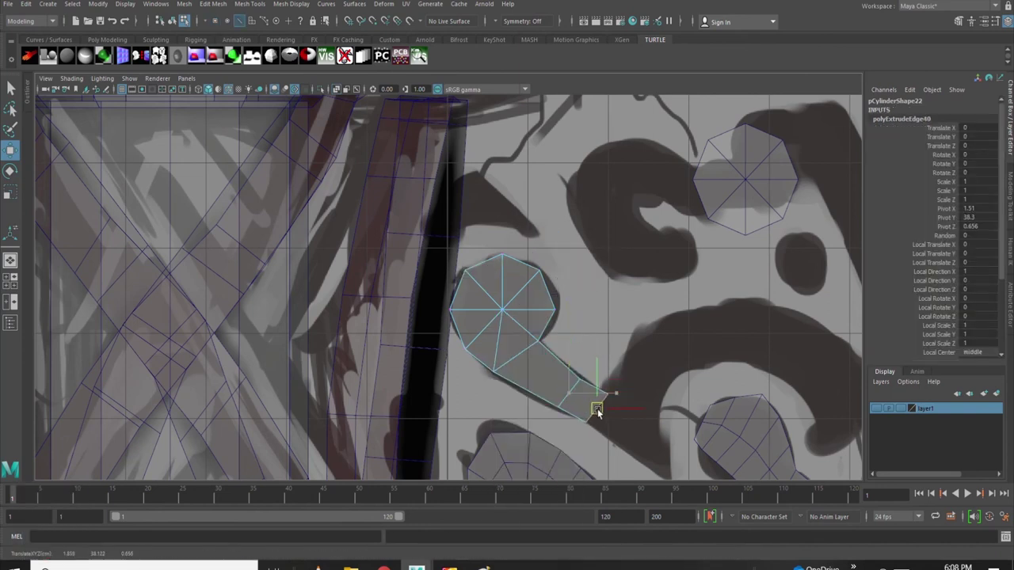
right_click_drag(571, 293, 582, 253)
left_click(596, 422)
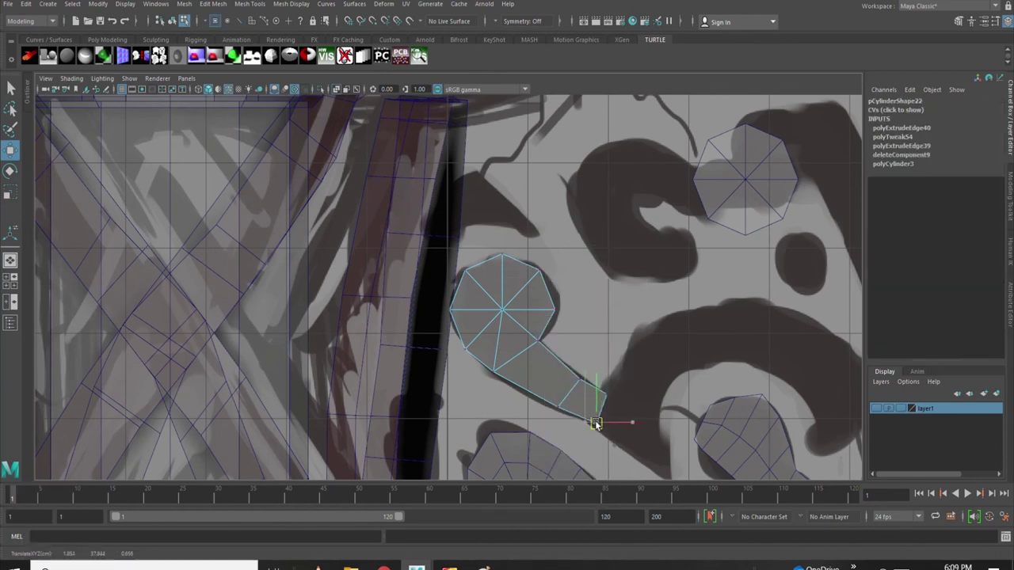
middle_click_drag(604, 392, 546, 295, "alt")
Extrude the strip's end edge again, moving it down-right to lengthen the strip
right_click_drag(540, 267, 537, 309)
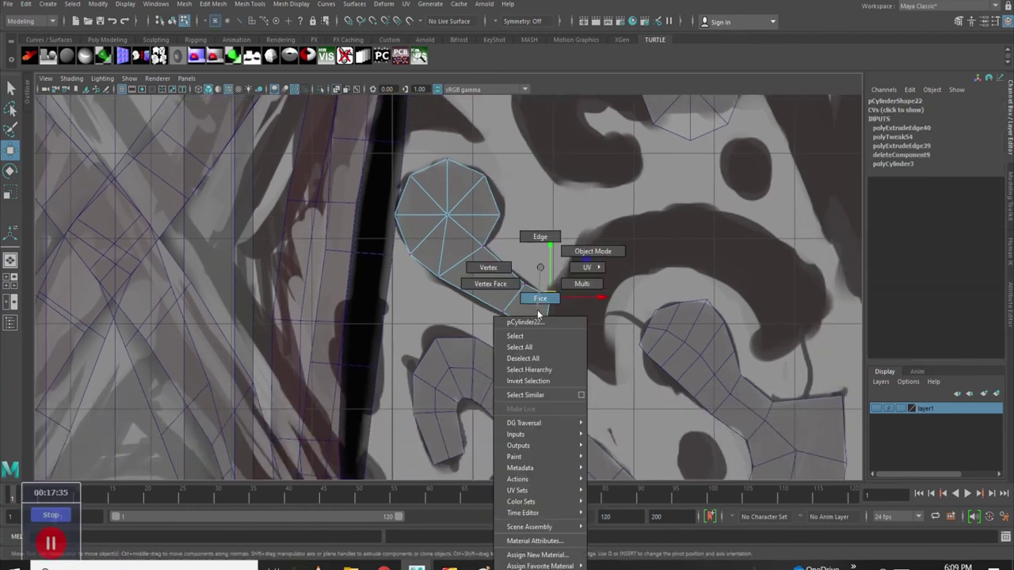
right_click_drag(540, 268, 540, 236)
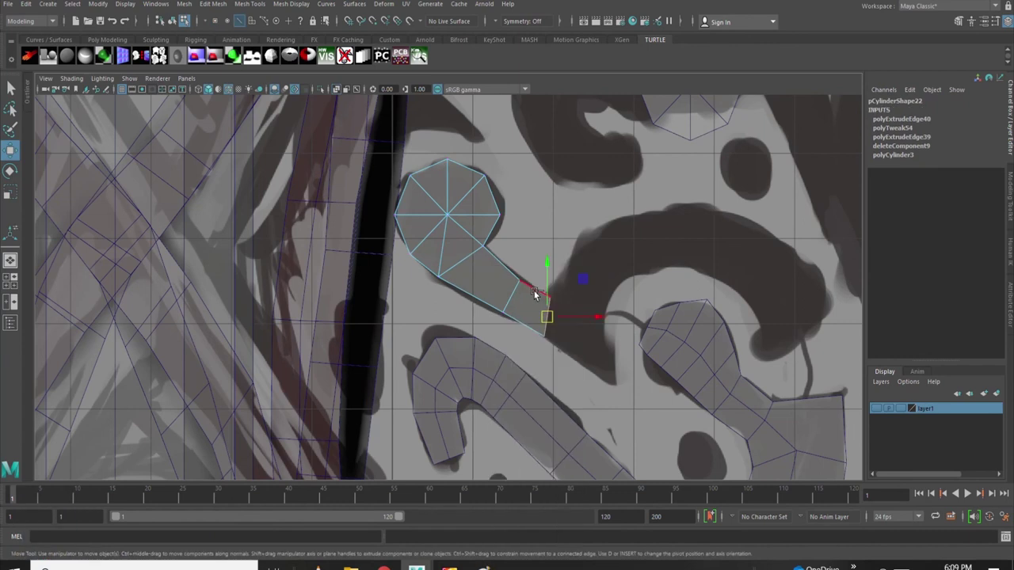
right_click_drag(549, 360, 548, 317, "shift")
left_click_drag(547, 317, 606, 362)
mouse_move(616, 370)
right_mouse_down()
mouse_move(602, 333)
mouse_move(573, 315)
right_mouse_up()
left_click(608, 350)
left_click_drag(577, 317, 583, 294)
key("w")
Extrude more segments at the tip, pulling them up along the swirl curve
mouse_move(579, 268)
right_mouse_down()
mouse_move(526, 267)
mouse_move(570, 247)
right_mouse_up()
left_click(604, 312)
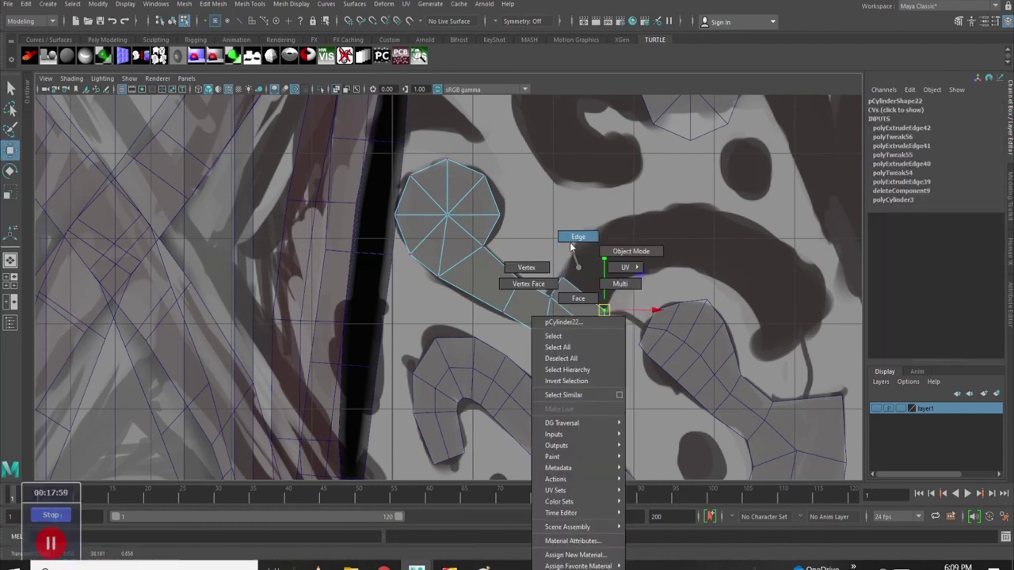
left_click(596, 310)
right_click_drag(606, 310, 634, 317, "shift")
left_click_drag(604, 309, 590, 278)
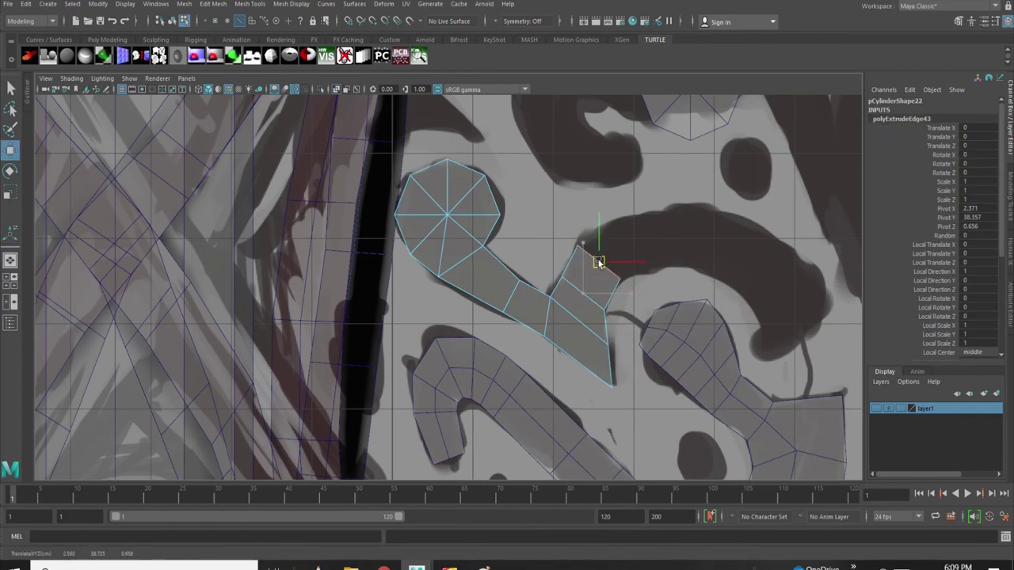
key("e")
key("w")
right_click_drag(611, 253, 657, 294, "shift")
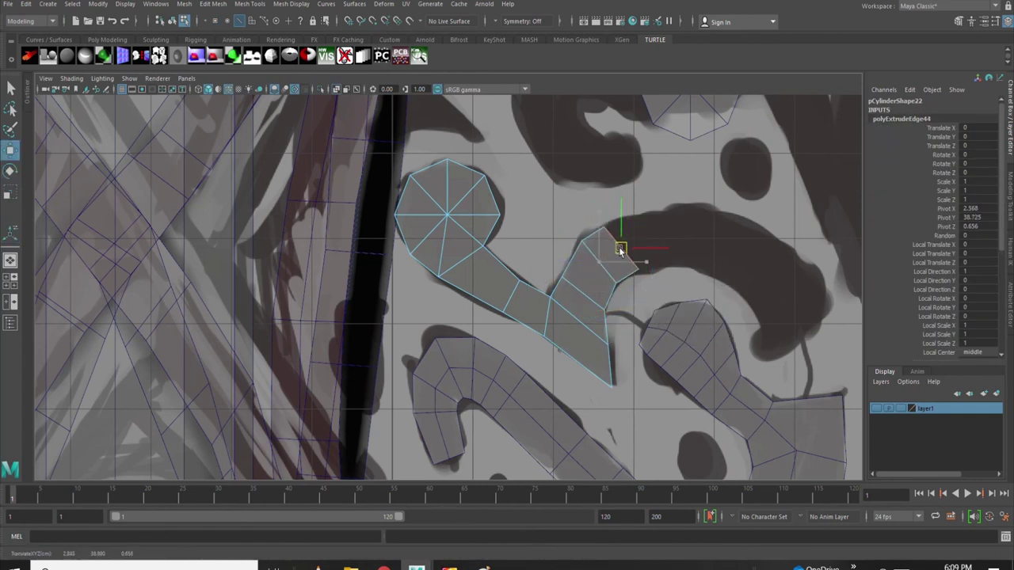
Keep extruding, moving and rotating the end edge to bend the strip rightward
key("e")
key("w")
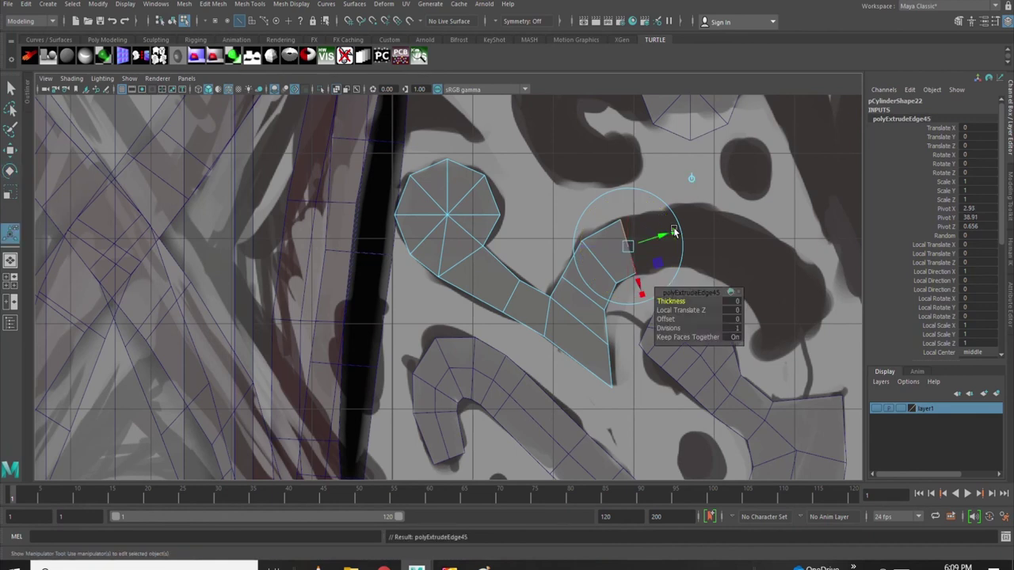
right_click_drag(651, 287, 648, 246, "shift")
key("e")
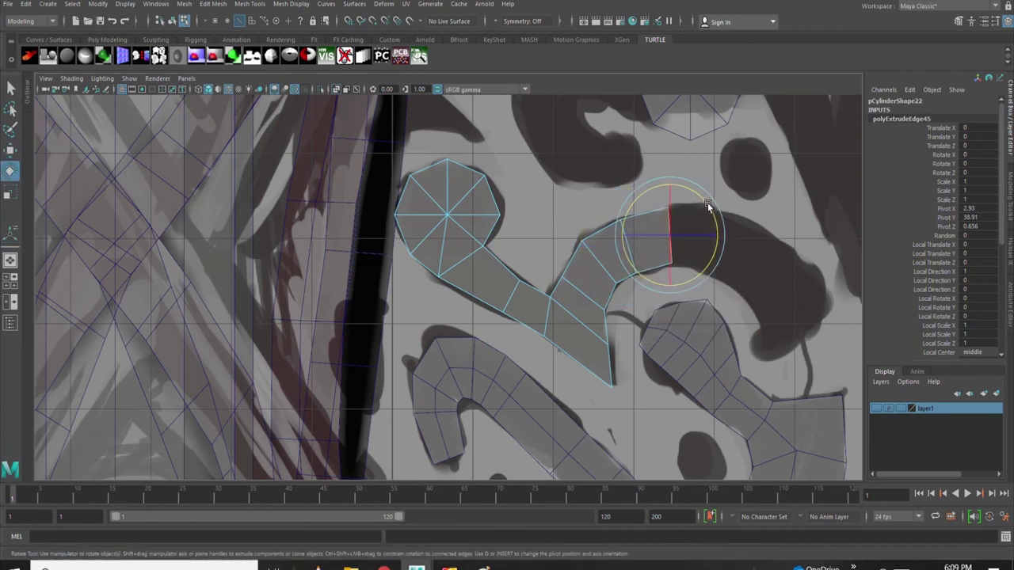
key("w")
left_click_drag(705, 230, 735, 247)
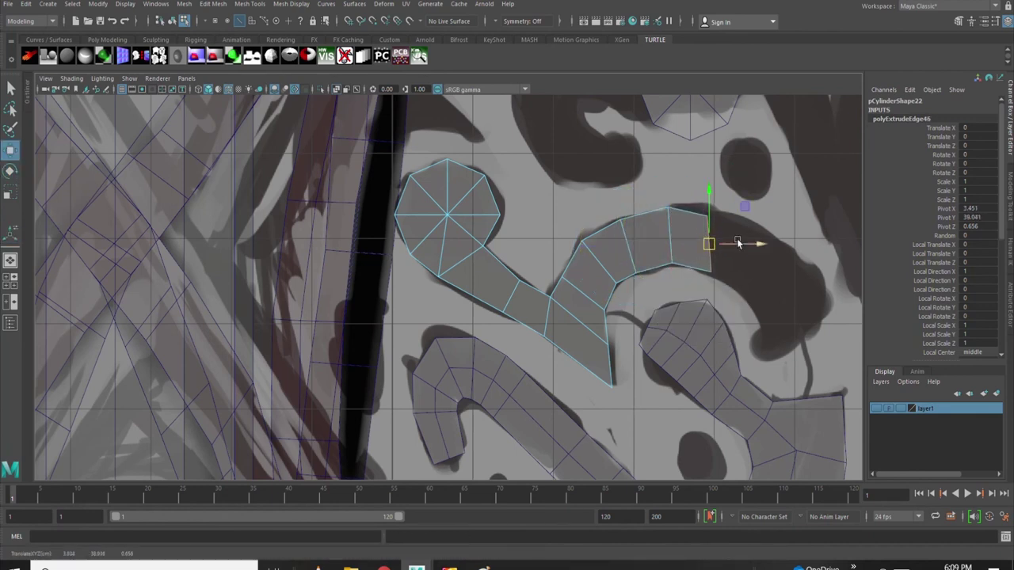
key("e")
key("ctrl+e")
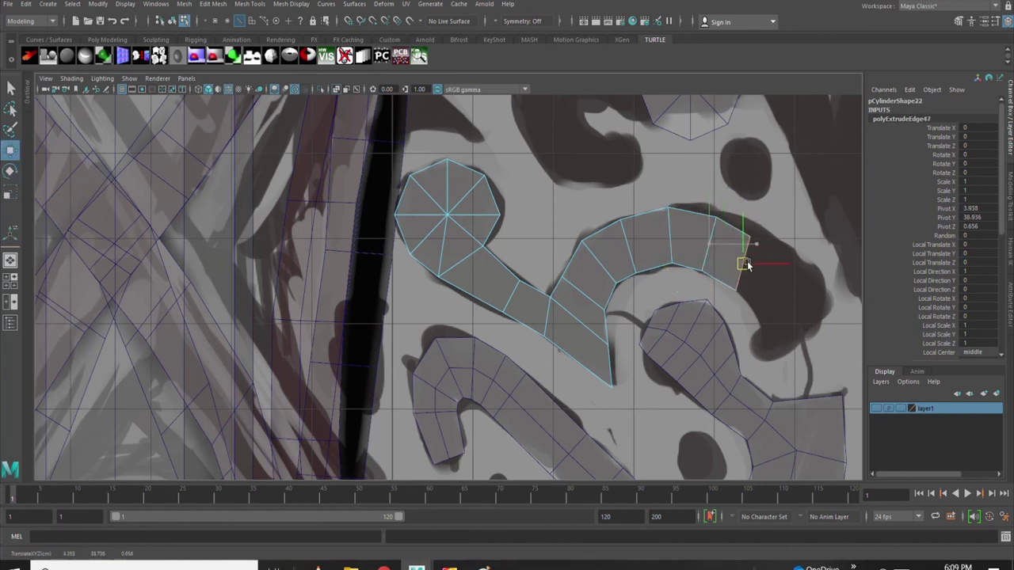
key("e")
left_click_drag(747, 261, 800, 261)
Extrude and rotate the final segments so the curl hooks down to its tip
key("ctrl+e")
key("e")
key("ctrl+e")
left_click_drag(779, 292, 790, 331)
key("e")
key("ctrl+e")
key("e")
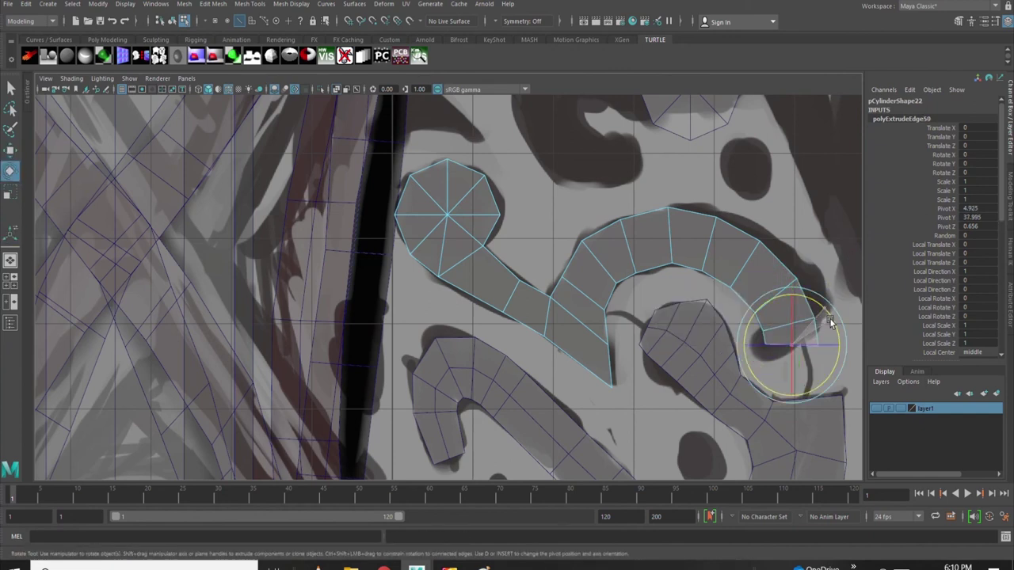
Tweak the curl's top and end vertices, shifting the end corners right
right_click_drag(747, 258, 747, 237)
left_click(715, 216)
key("w")
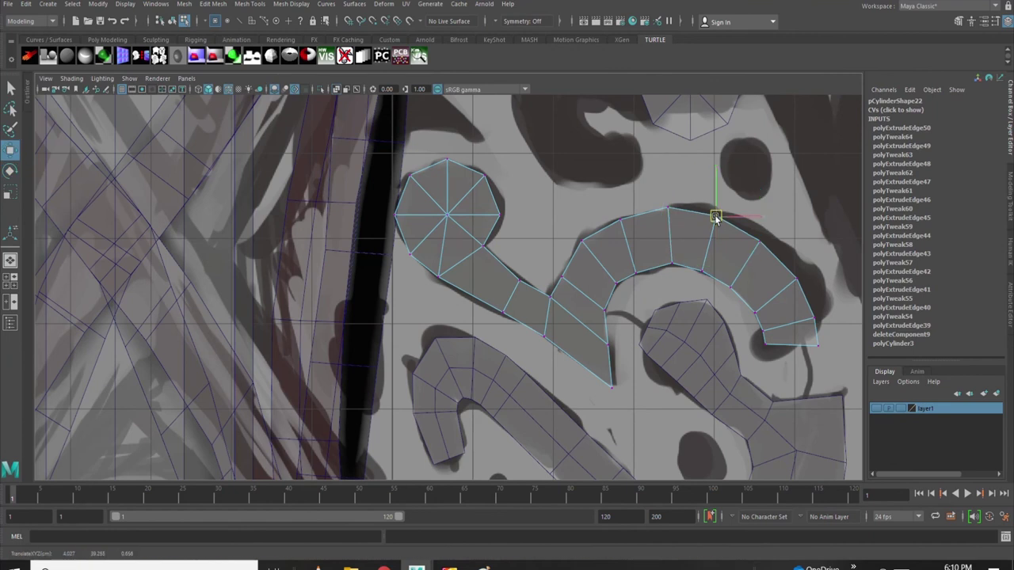
left_click(795, 275)
left_click_drag(794, 276, 812, 267)
left_click(820, 313)
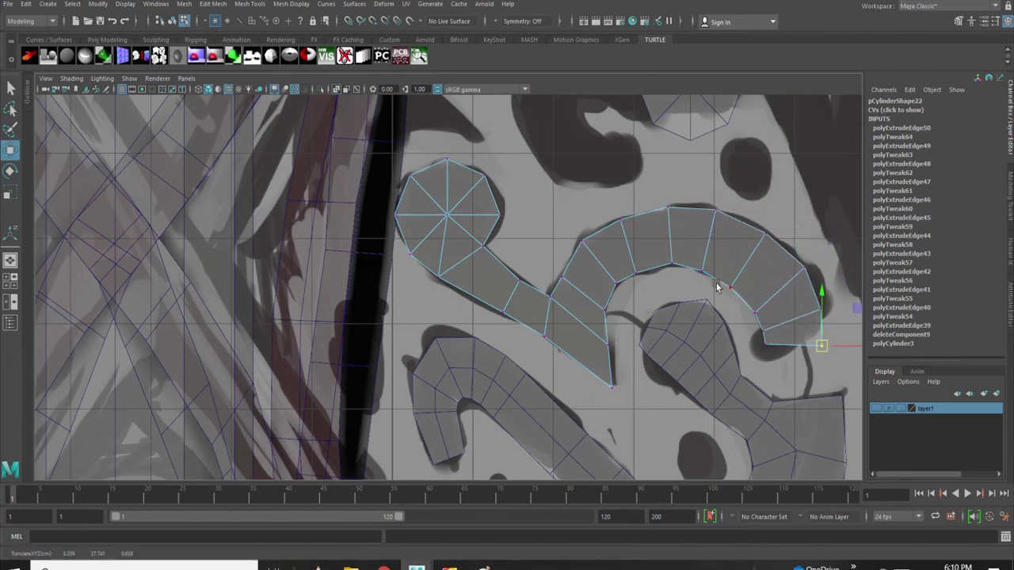
middle_click_drag(583, 241, 567, 242, "alt")
right_click_drag(583, 250, 592, 248)
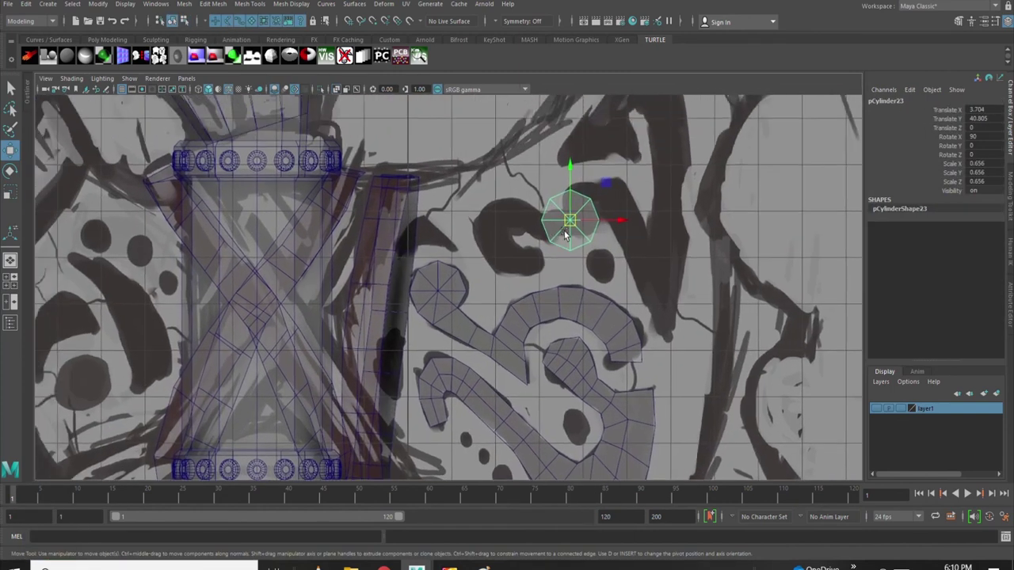
Shrink the cylinder disc to dot size and place it on the first sketch dot of the right-blade swirl
scroll(522, 372, "up", 4)
scroll(546, 339, "up", 4)
scroll(546, 339, "up", 3)
key("r")
left_click_drag(620, 390, 559, 392)
key("w")
mouse_move(621, 391)
left_mouse_down()
mouse_move(590, 319)
mouse_move(580, 323)
mouse_move(542, 269)
mouse_move(531, 275)
left_mouse_up()
Duplicate the dot twice to make more dots along the right-blade swirl
key("ctrl+d")
key("r")
key("ctrl+d")
key("w")
key("r")
Adjust the middle dot's rotation and widen the lowest, largest dot slightly
left_click(574, 327)
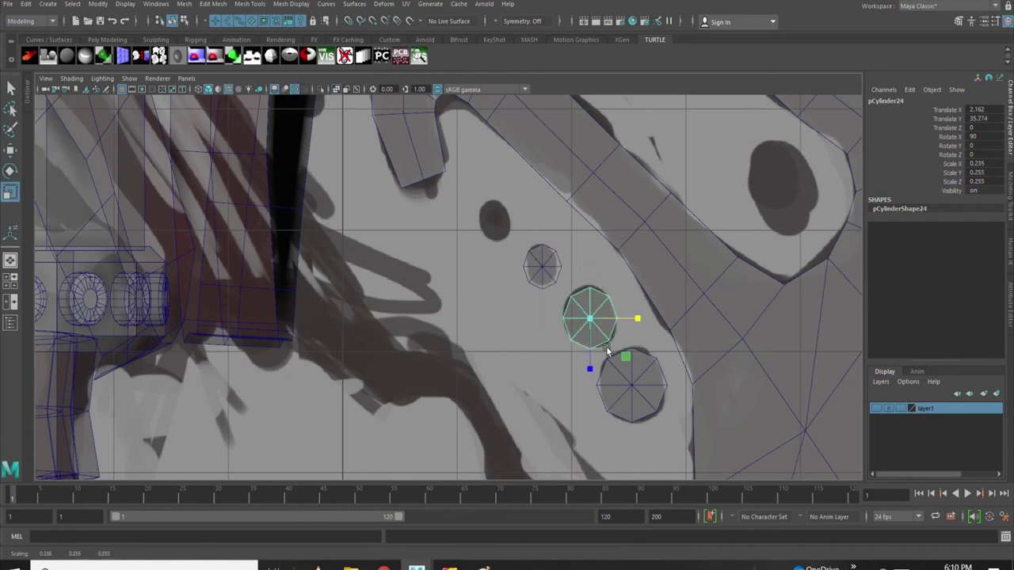
key("e")
left_click(638, 381)
key("r")
left_click_drag(639, 381, 674, 385)
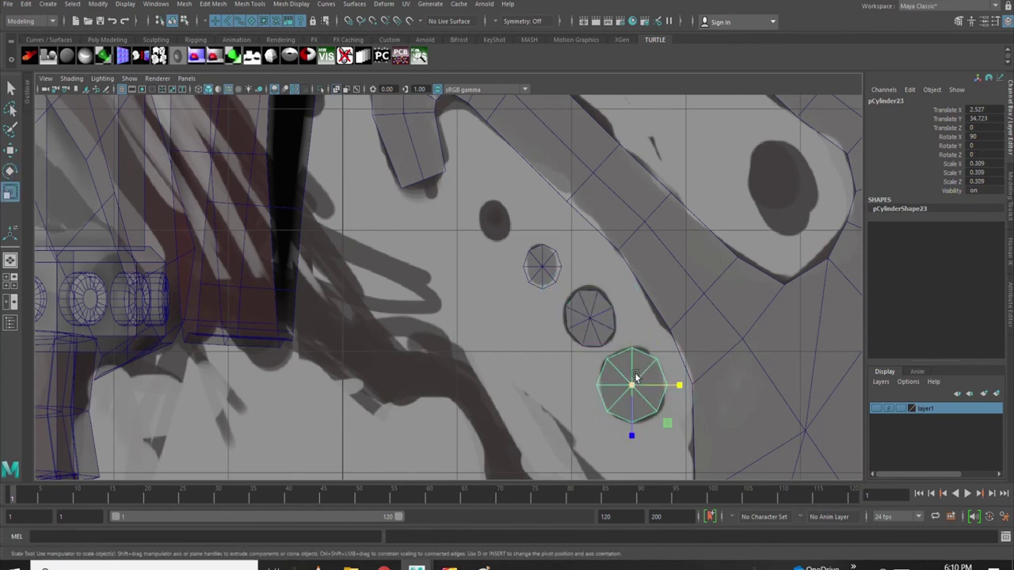
key("e")
Narrow the smallest dot into an oval and place a copy further up-left along the swirl
left_click(544, 266)
key("r")
left_click_drag(589, 265, 576, 269)
key("ctrl+d")
key("w")
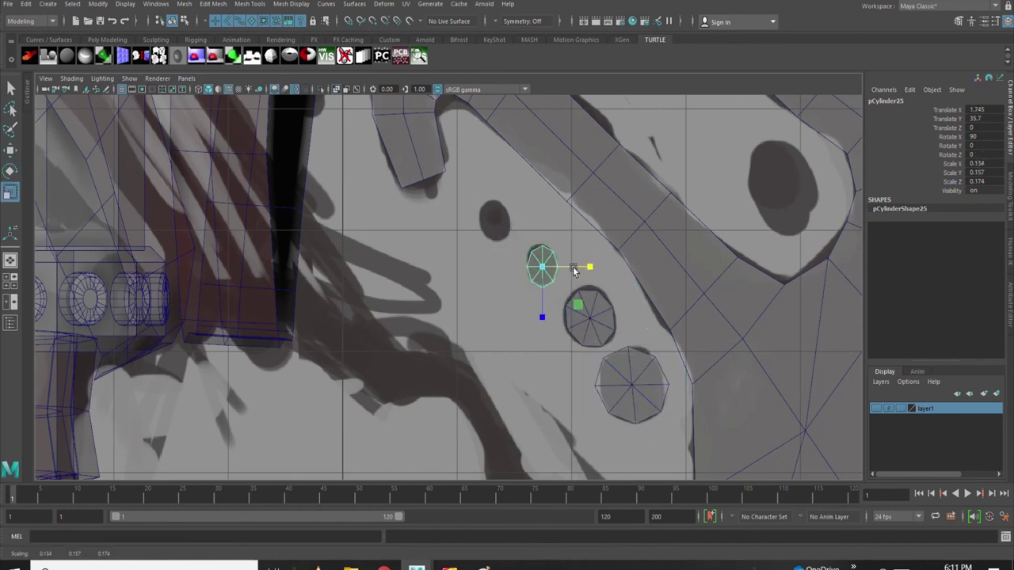
left_click_drag(516, 254, 504, 251)
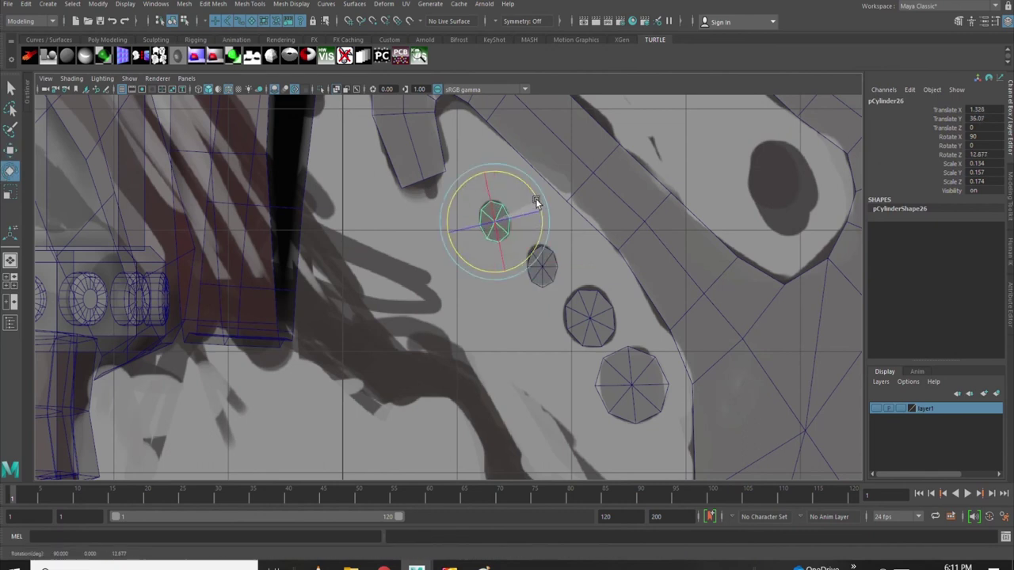
Duplicate the middle dot into the right blade's upper-right hole and resize it
key("w")
left_click(588, 315)
key("ctrl+d")
mouse_move(588, 316)
left_mouse_down()
mouse_move(779, 186)
mouse_move(794, 239)
mouse_move(803, 239)
left_mouse_up()
key("r")
scroll(803, 239, "down", 5)
scroll(593, 291, "up", 2)
scroll(533, 333, "up", 2)
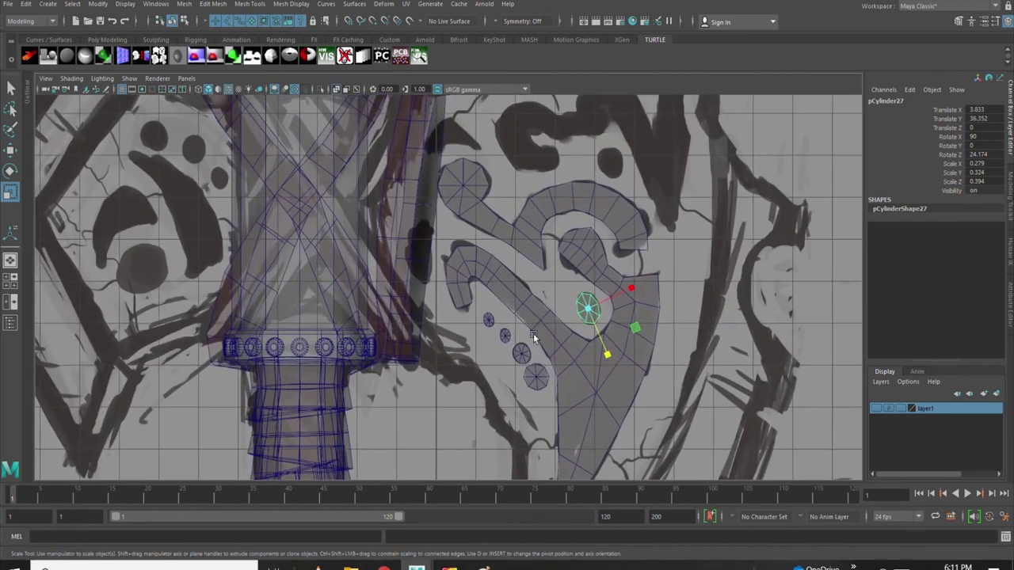
scroll(533, 334, "down", 2)
Copy a small dot onto the left blade and enlarge it to match the sketch
left_click(505, 397)
key("ctrl+d")
key("w")
left_click_drag(505, 396, 587, 174)
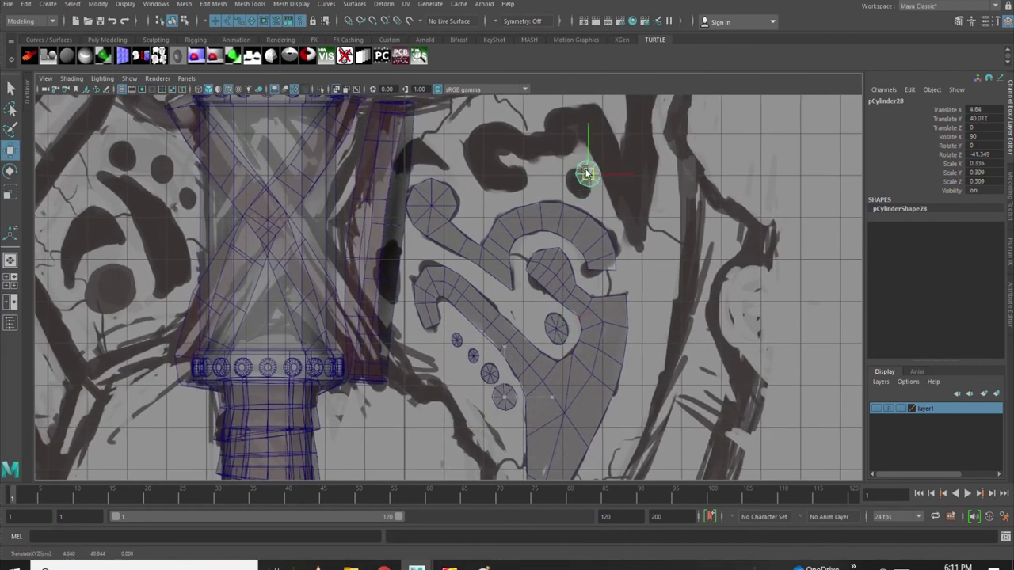
middle_click_drag(579, 183, 683, 199, "alt")
mouse_move(674, 204)
left_mouse_down()
mouse_move(259, 305)
mouse_move(261, 289)
left_mouse_up()
key("r")
key("w")
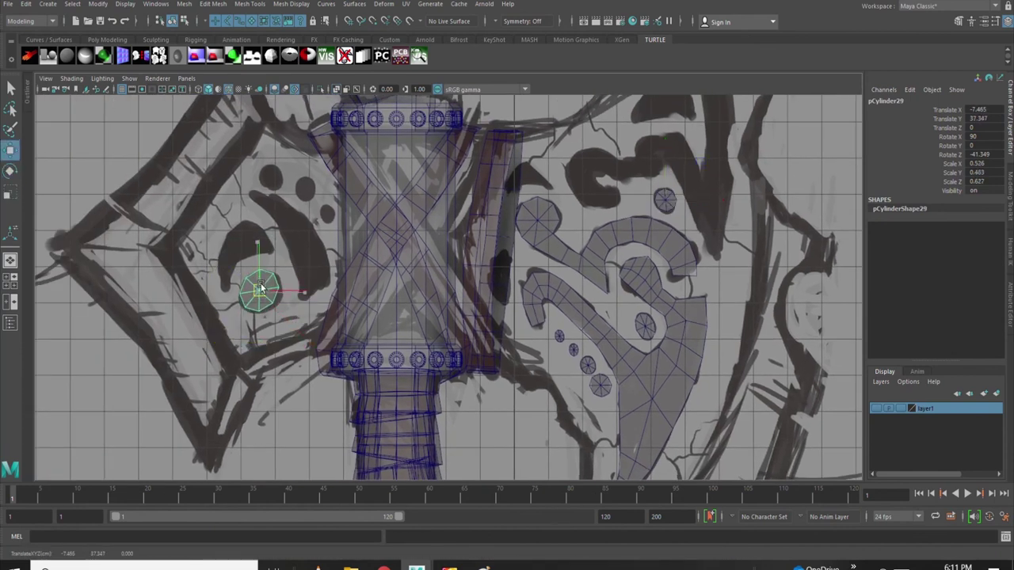
Add a second, smaller dot higher up on the left blade
middle_click_drag(259, 289, 294, 339, "alt")
left_click_drag(293, 339, 307, 234, "shift")
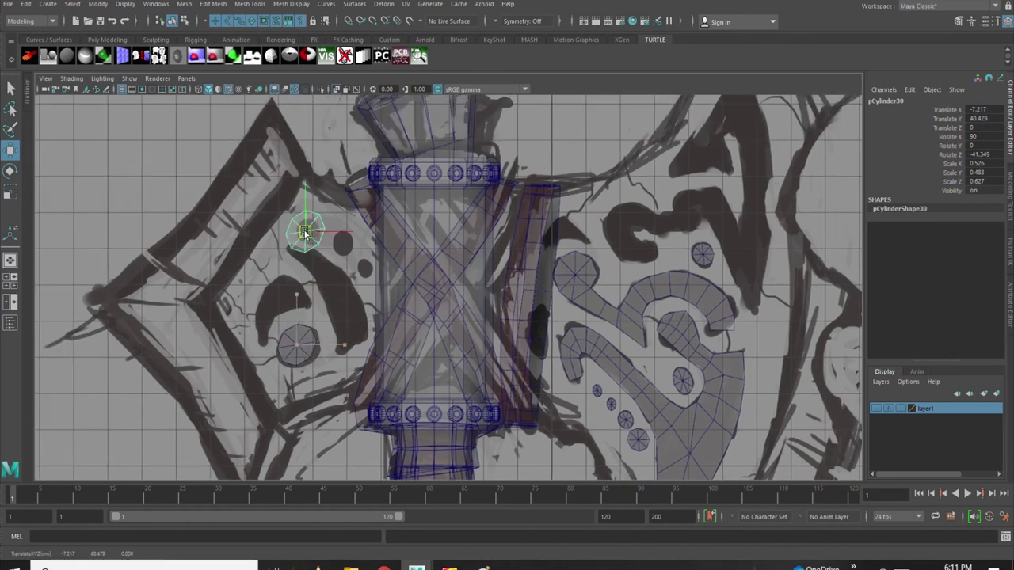
key("r")
left_click_drag(273, 269, 281, 270)
key("w")
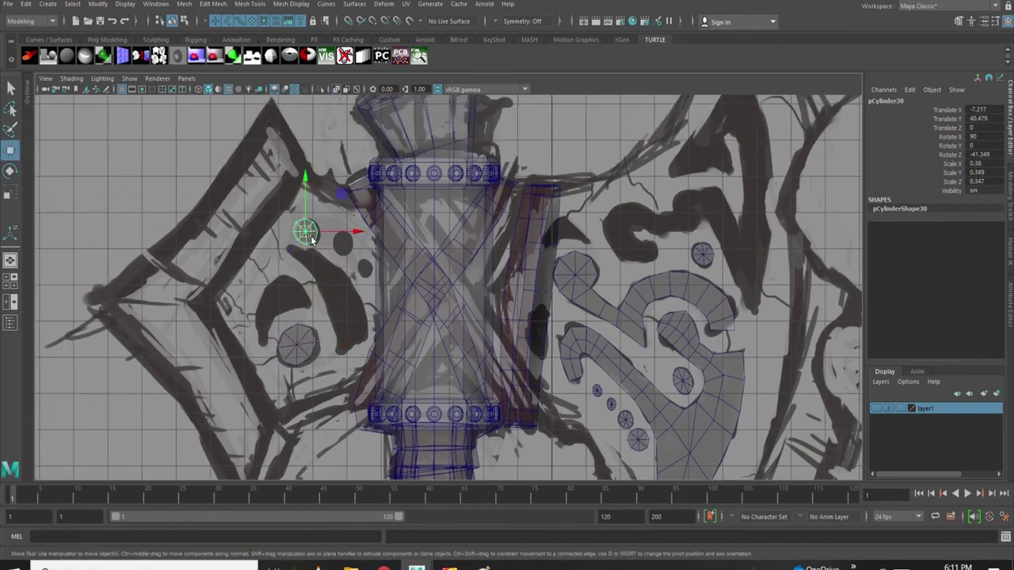